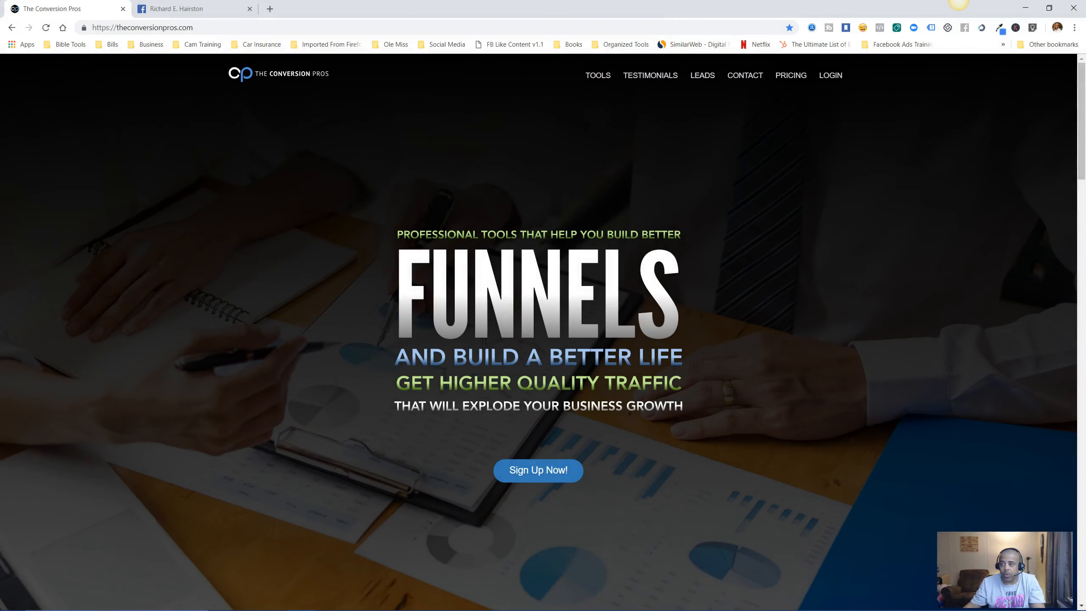
Sign in and open the Landing Page Builder from the TCP Marketing Suite.
click(830, 75)
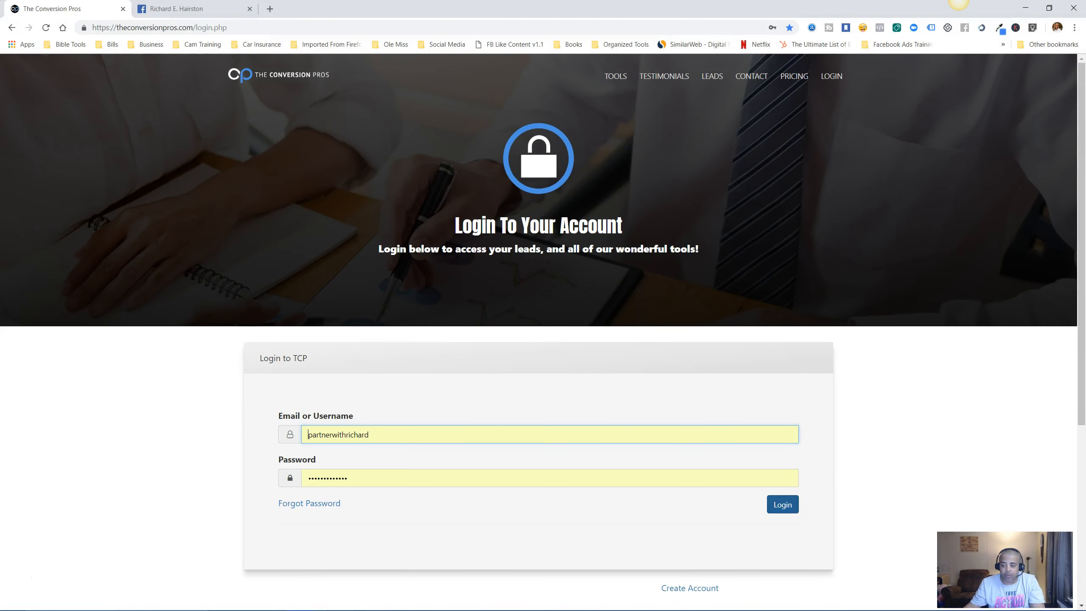
click(782, 505)
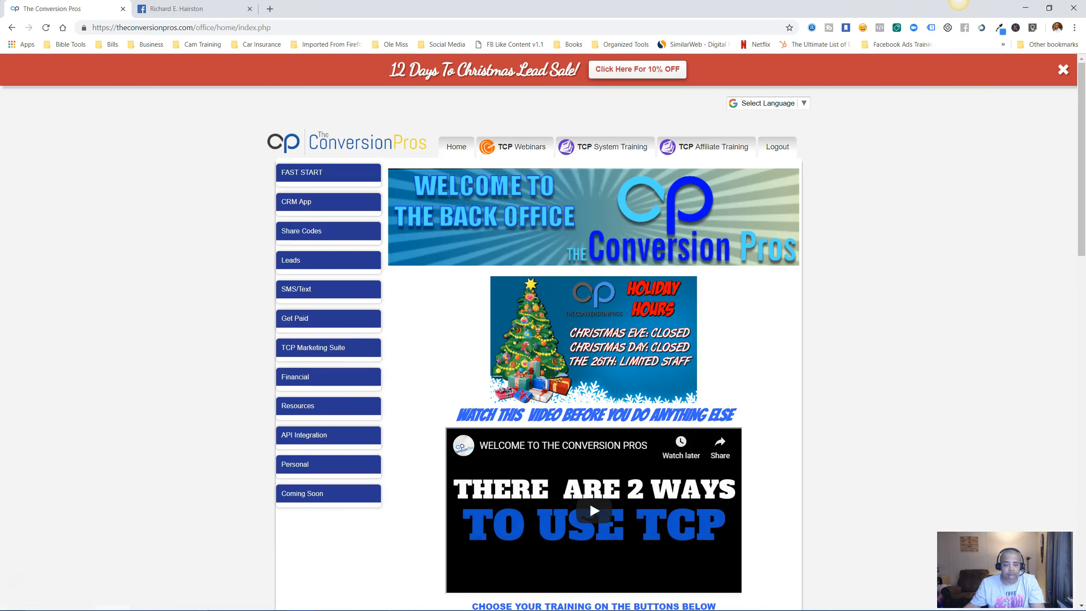
click(329, 347)
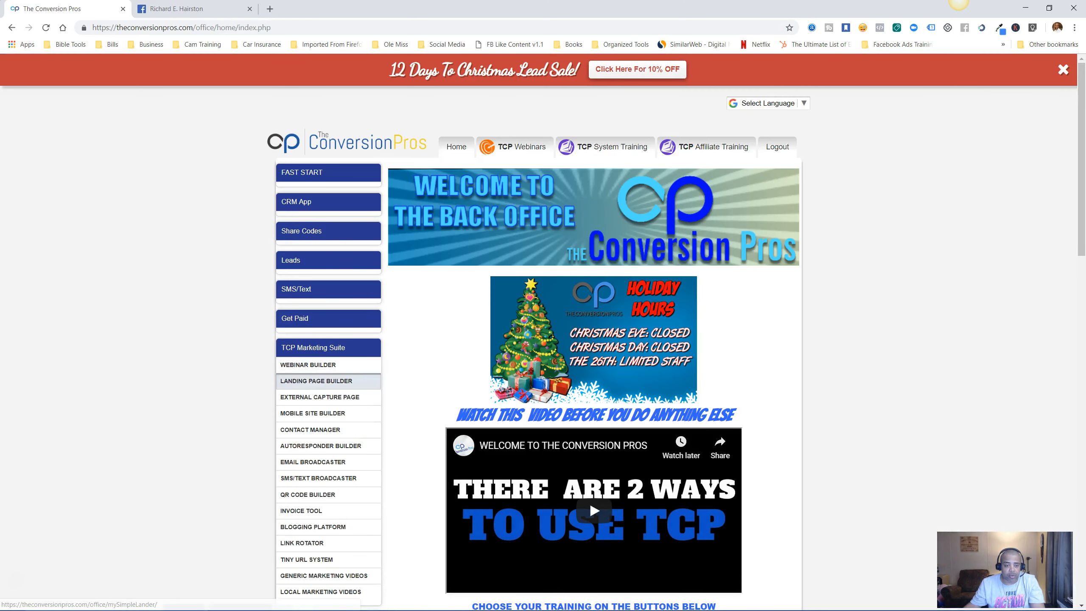
click(317, 380)
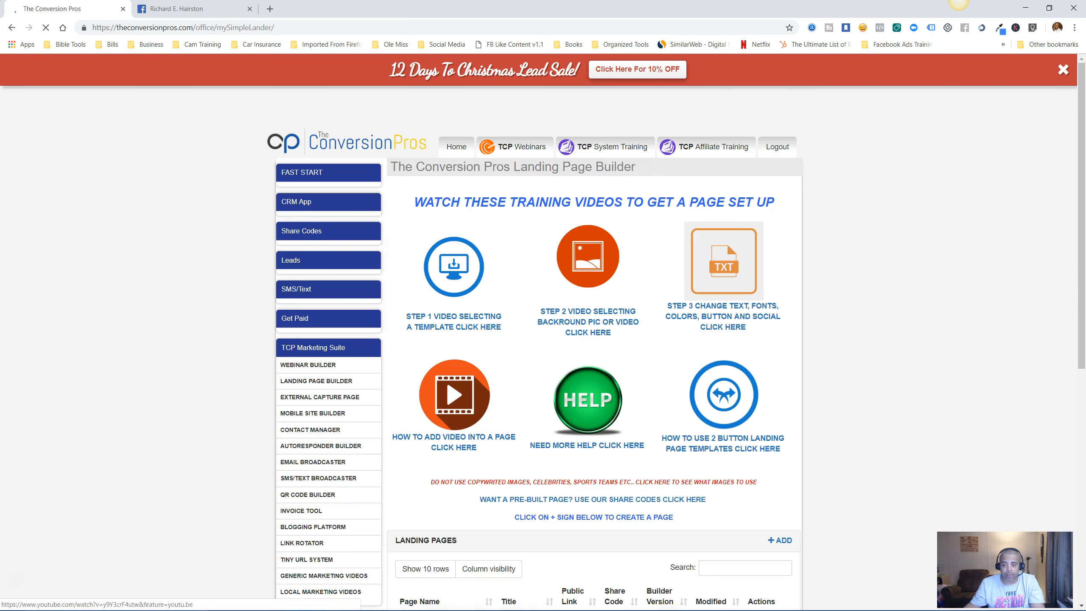
Add a new lander from the Full See Through Opacity template and start editing it.
scroll(543, 300, down, 5)
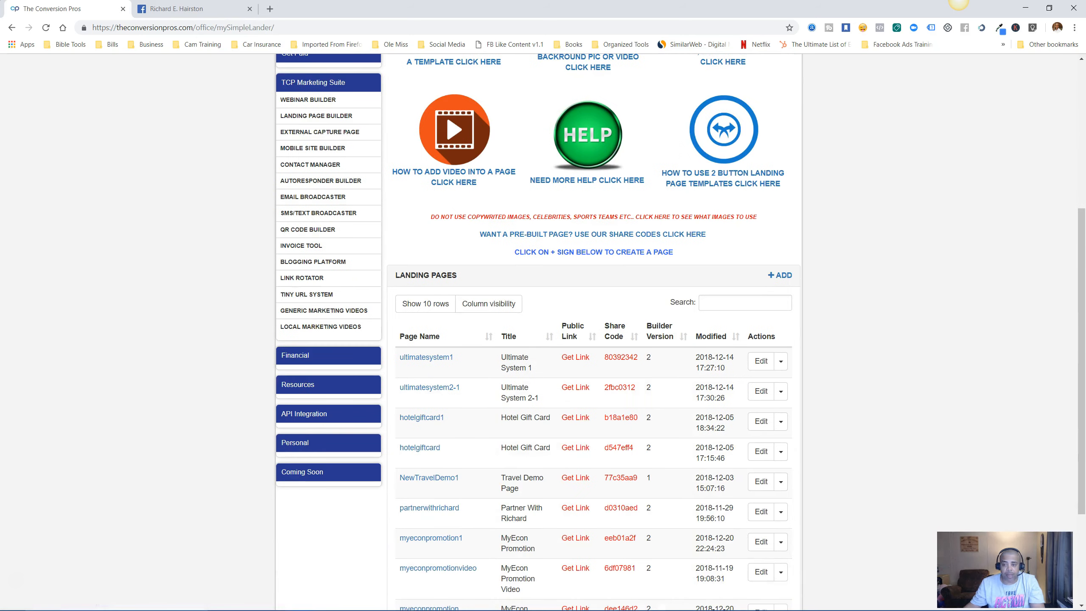
click(780, 275)
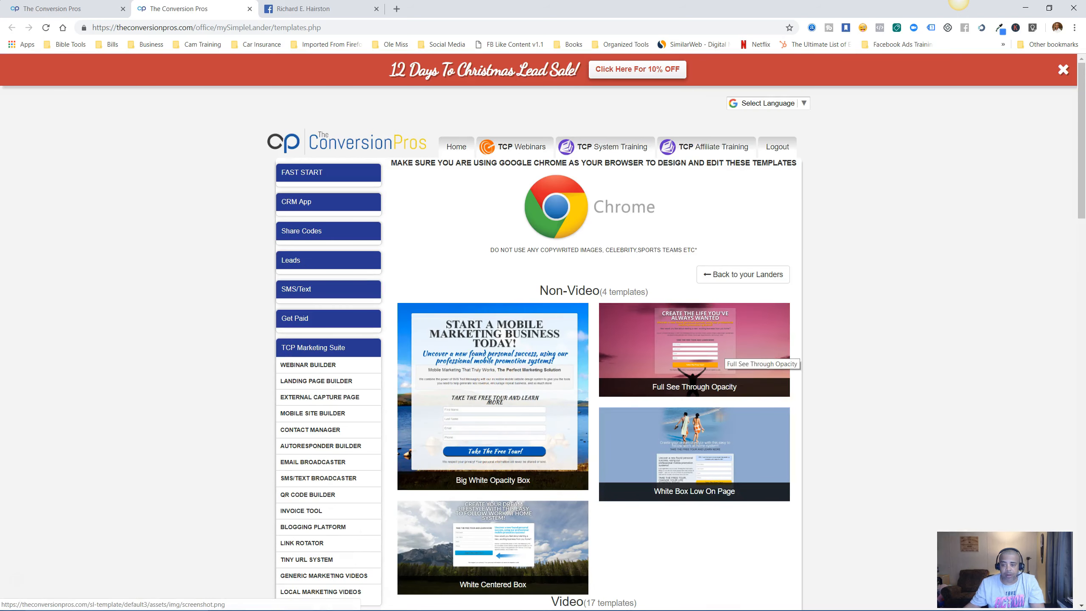
click(726, 351)
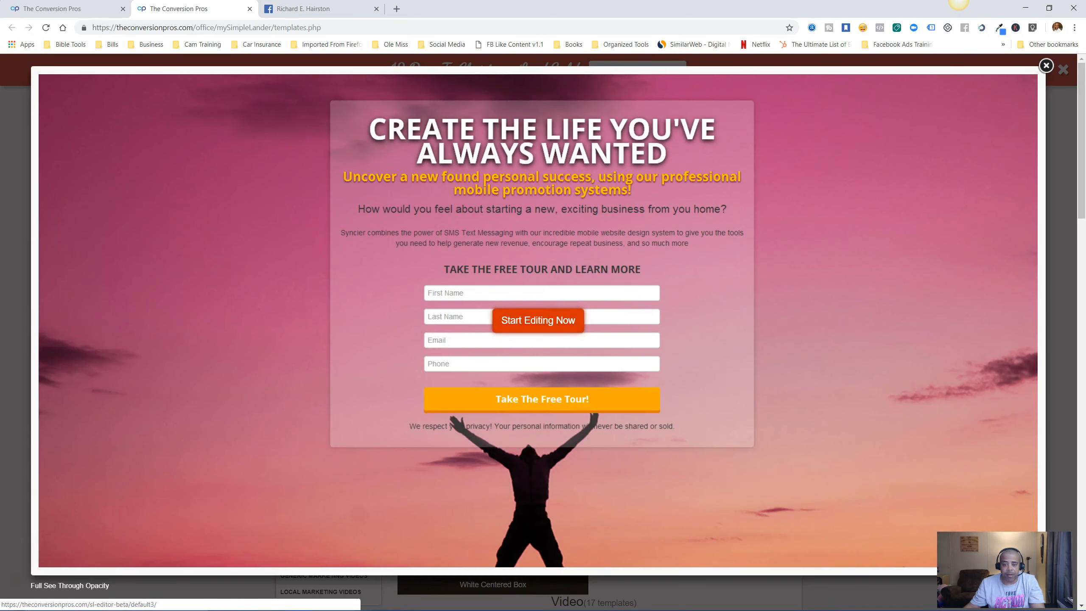
click(503, 319)
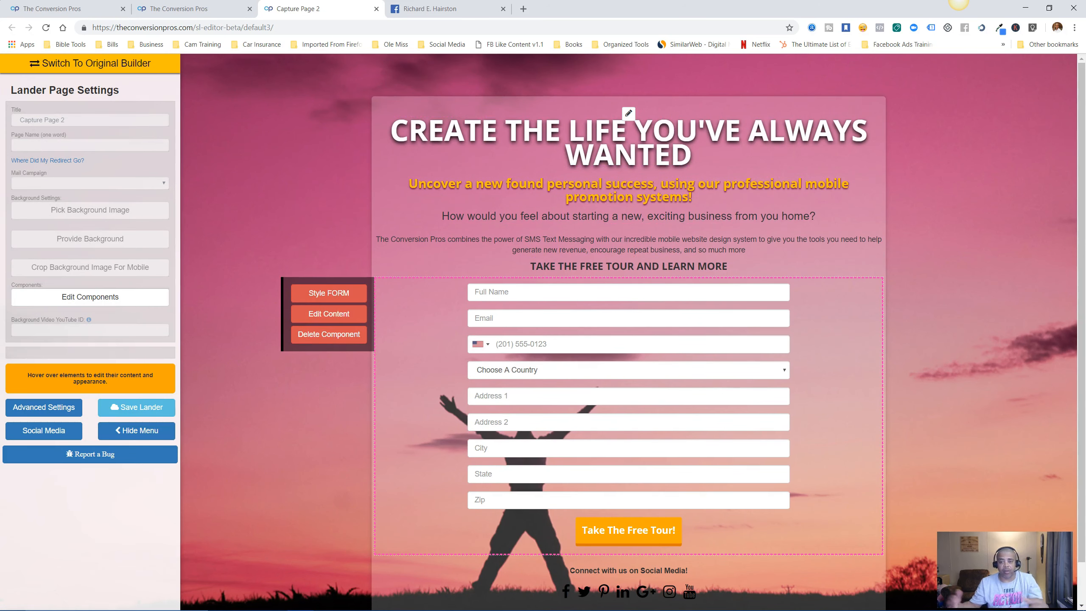
Enter 'Demo' as the lander title and 'demo' as the page name, then save it.
click(68, 120)
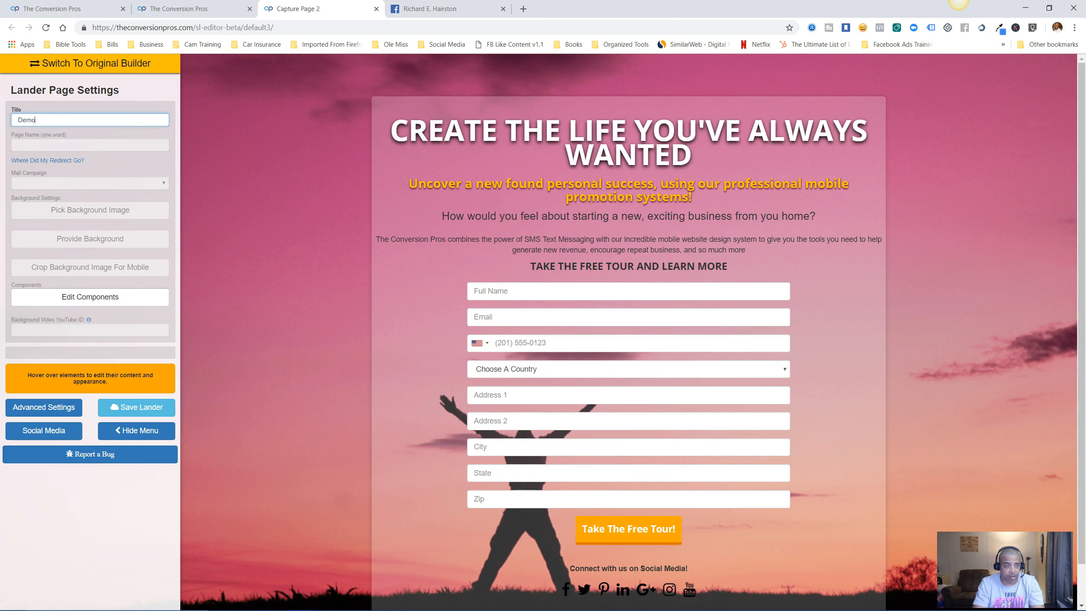
click(69, 145)
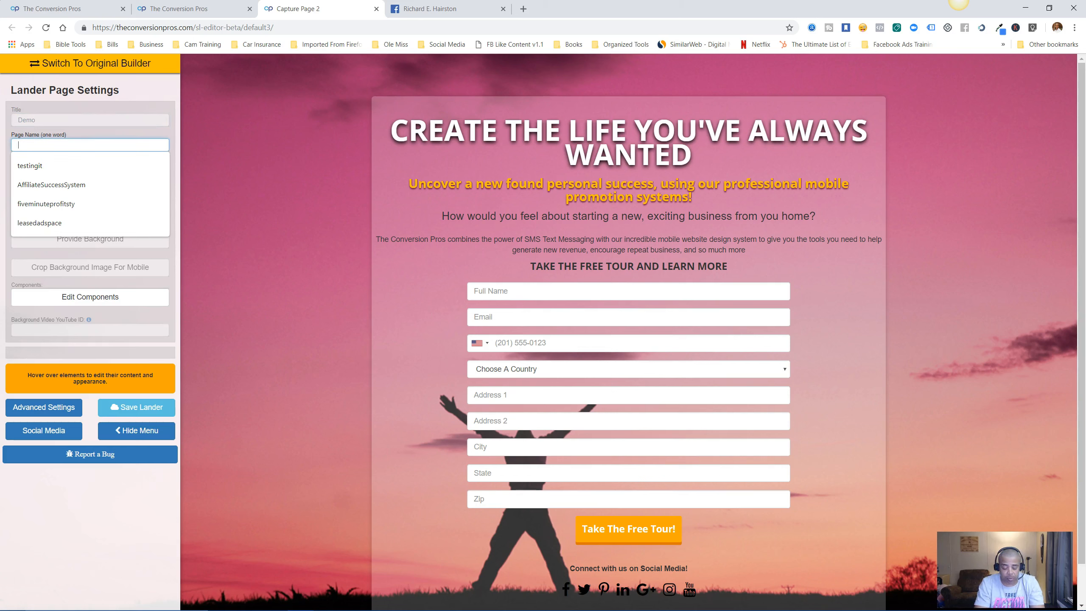
text(demo)
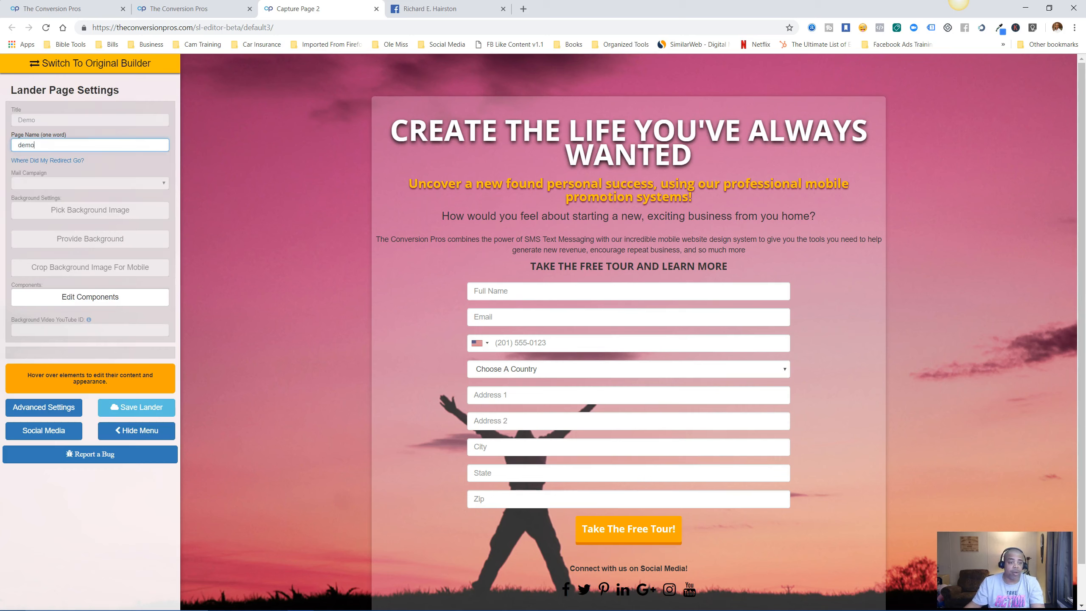
click(136, 407)
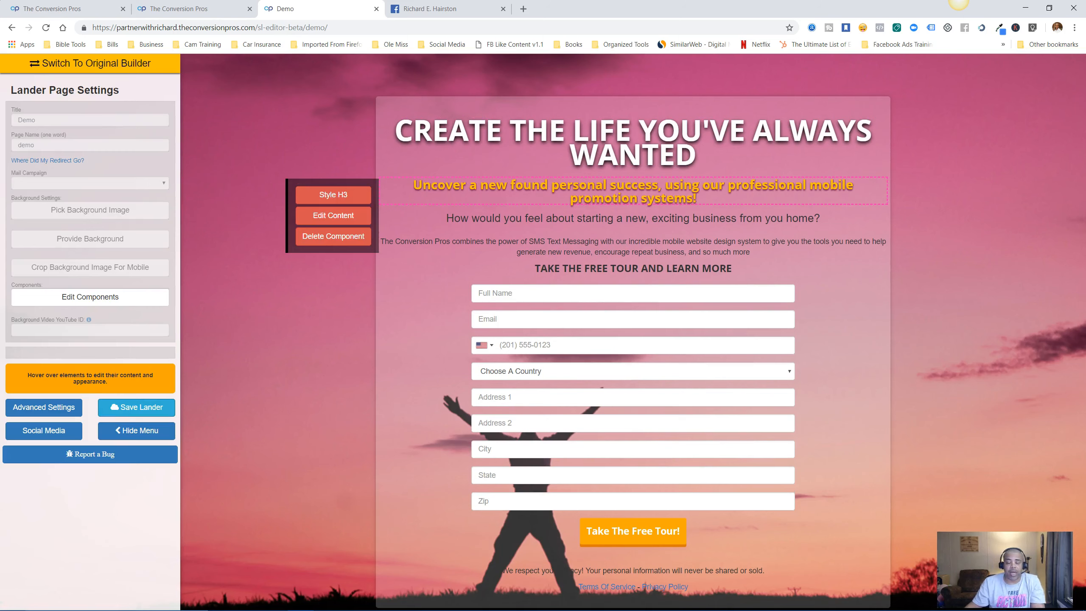
Delete the yellow subtitle and the 'How would you feel' question below the headline.
mouse_move(633, 142)
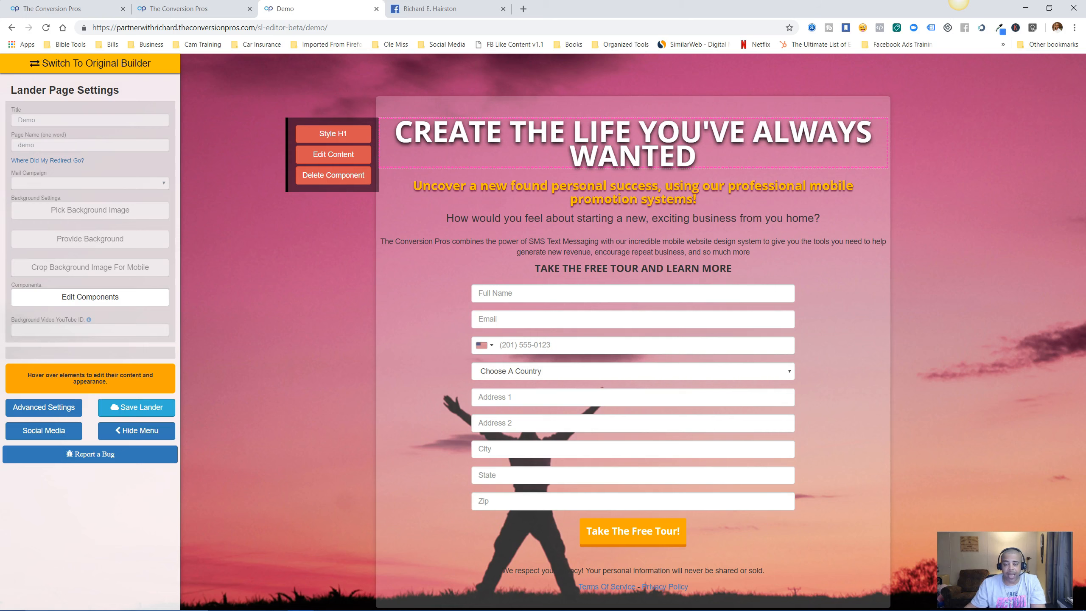
mouse_move(633, 192)
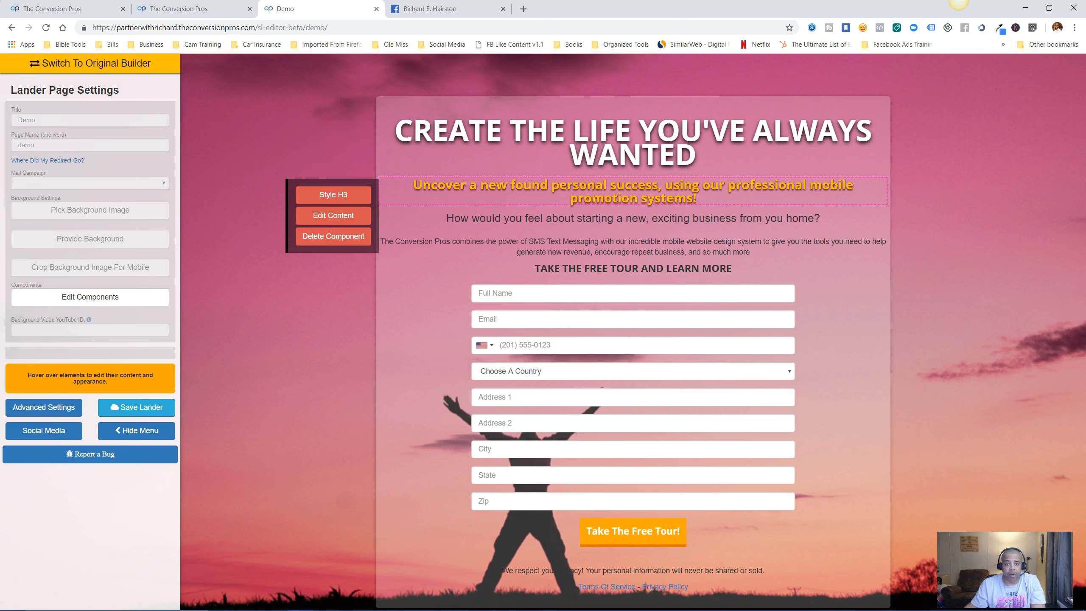
click(333, 236)
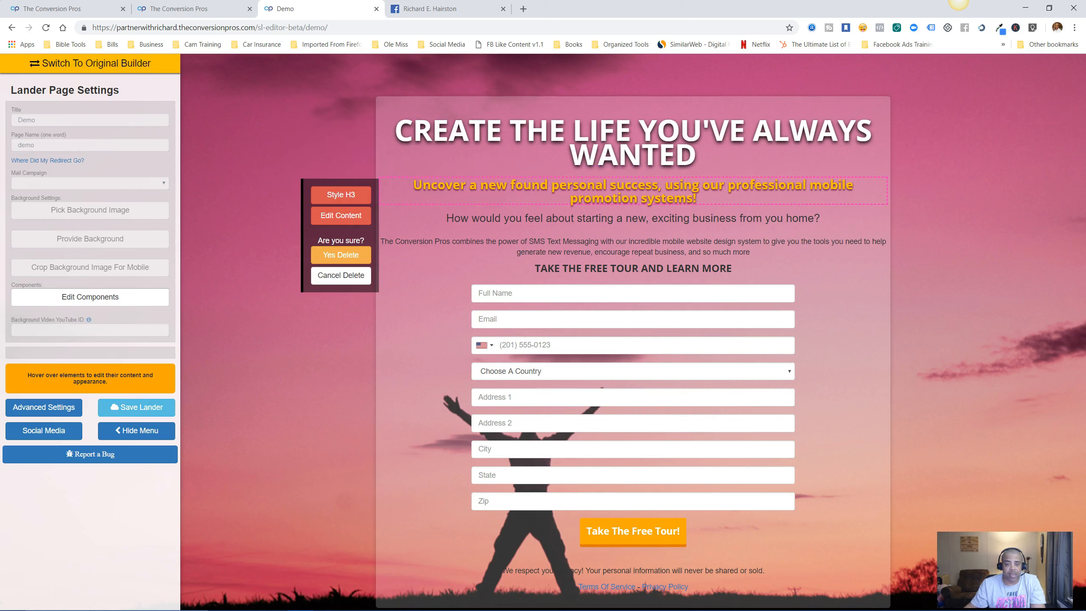
click(341, 256)
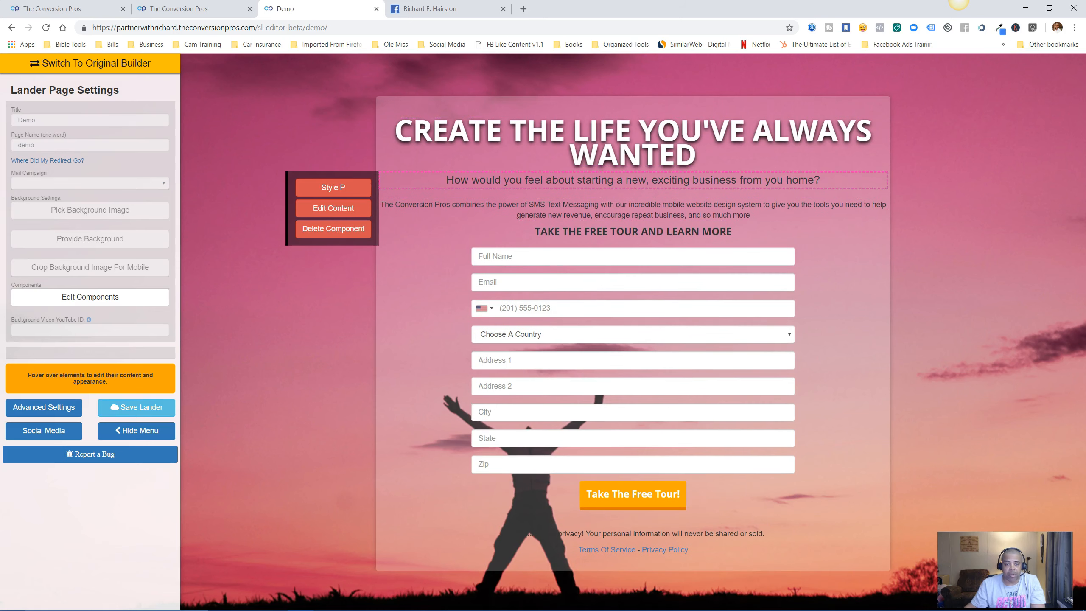
click(333, 229)
click(341, 248)
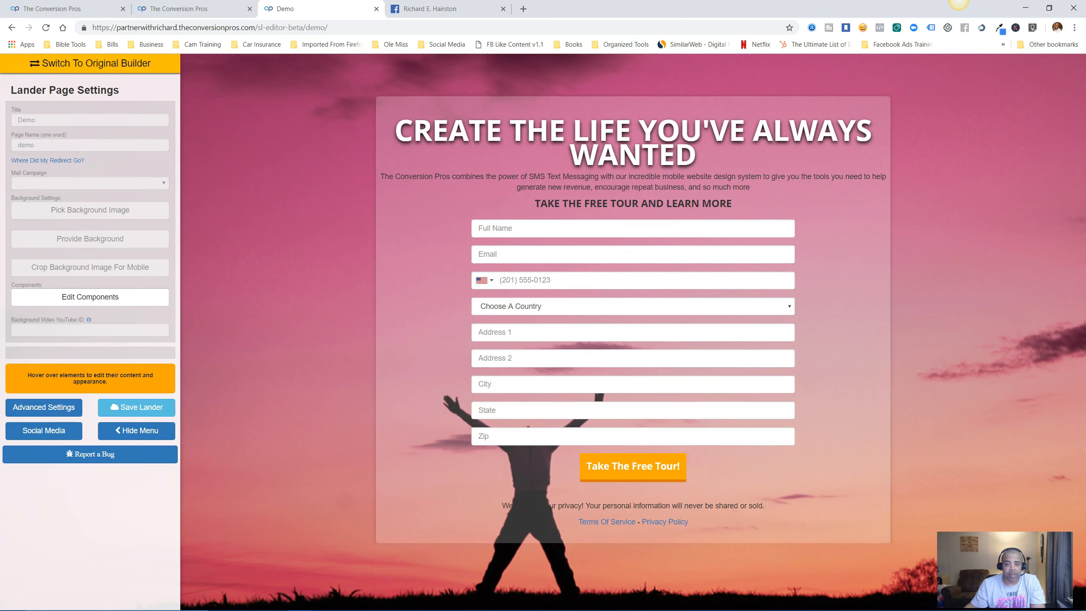
Delete the SMS paragraph, TAKE THE FREE TOUR heading and sign-up form, then open the background gallery.
mouse_move(341, 187)
click(340, 228)
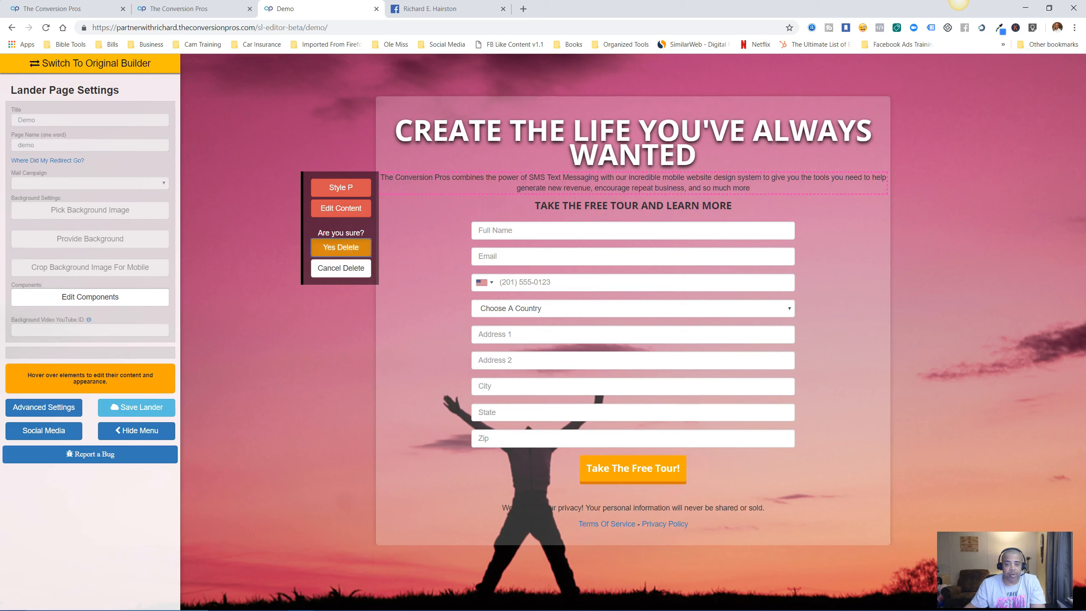
click(341, 247)
click(333, 228)
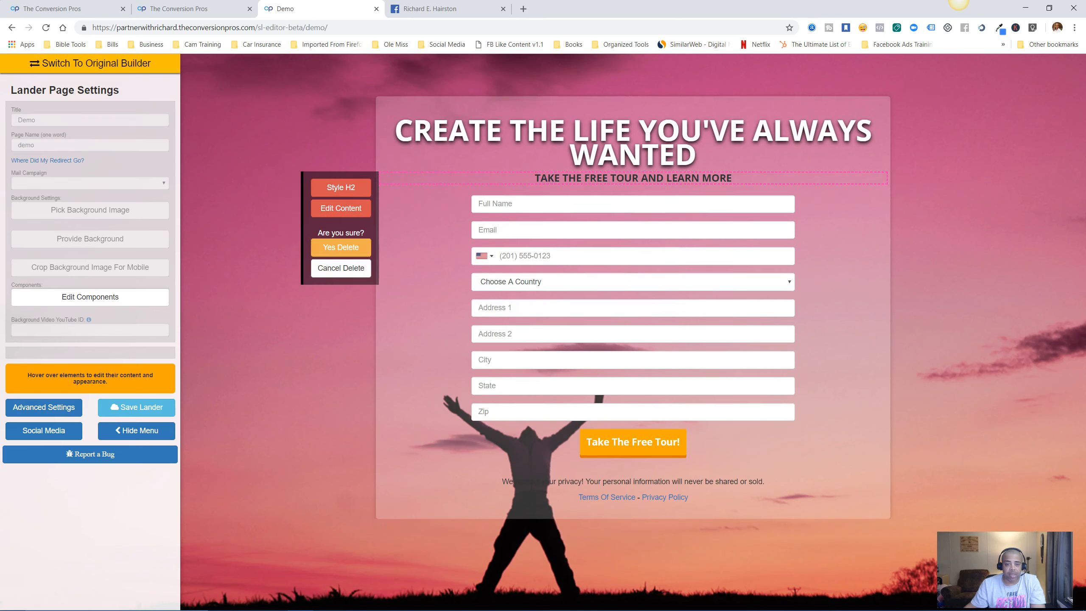
click(340, 248)
mouse_move(387, 231)
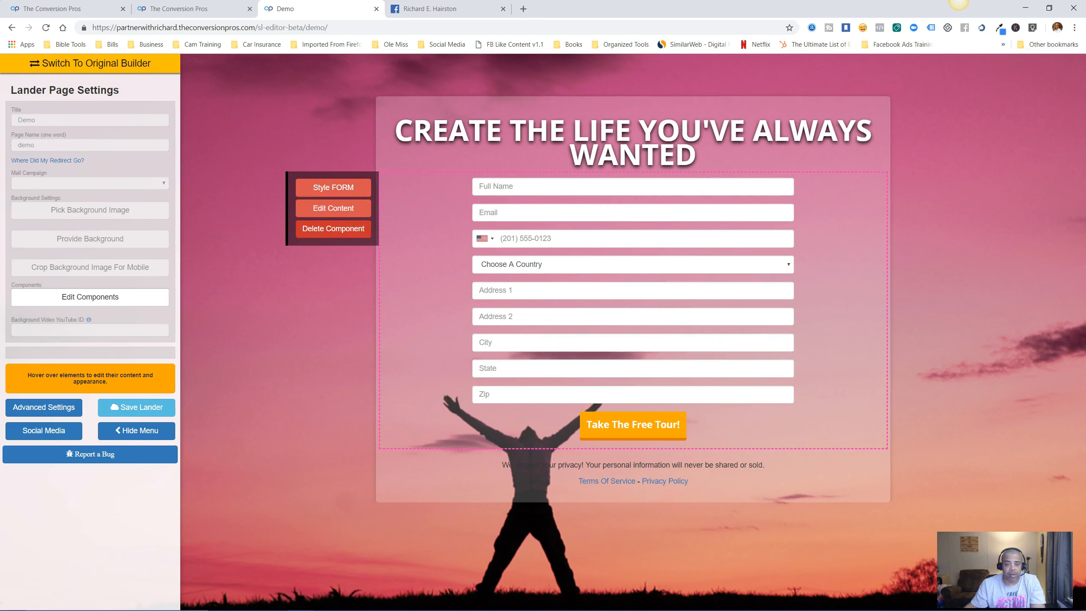
click(333, 228)
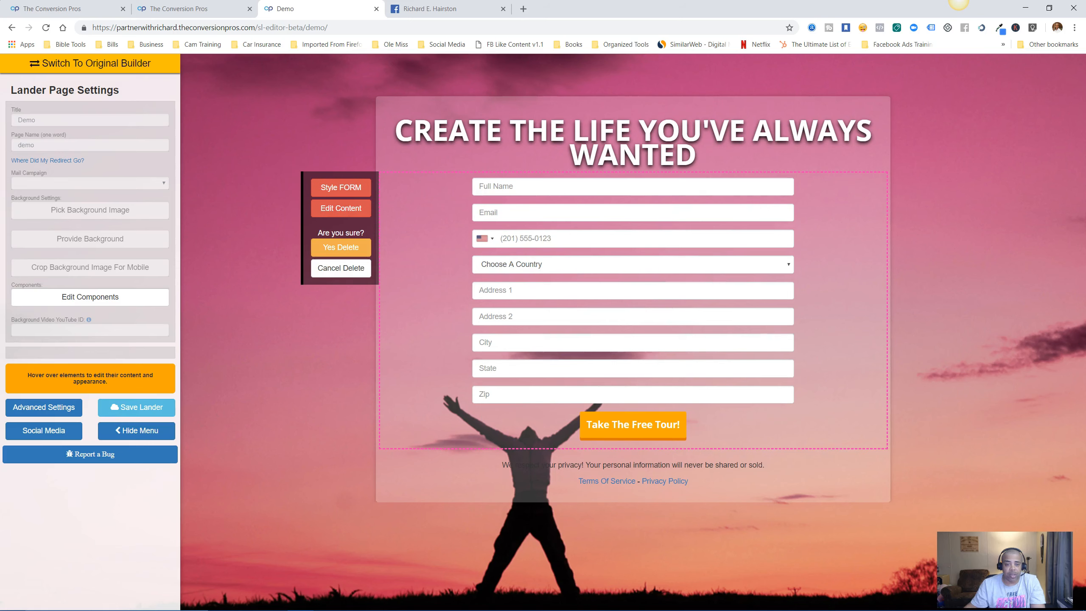
click(340, 247)
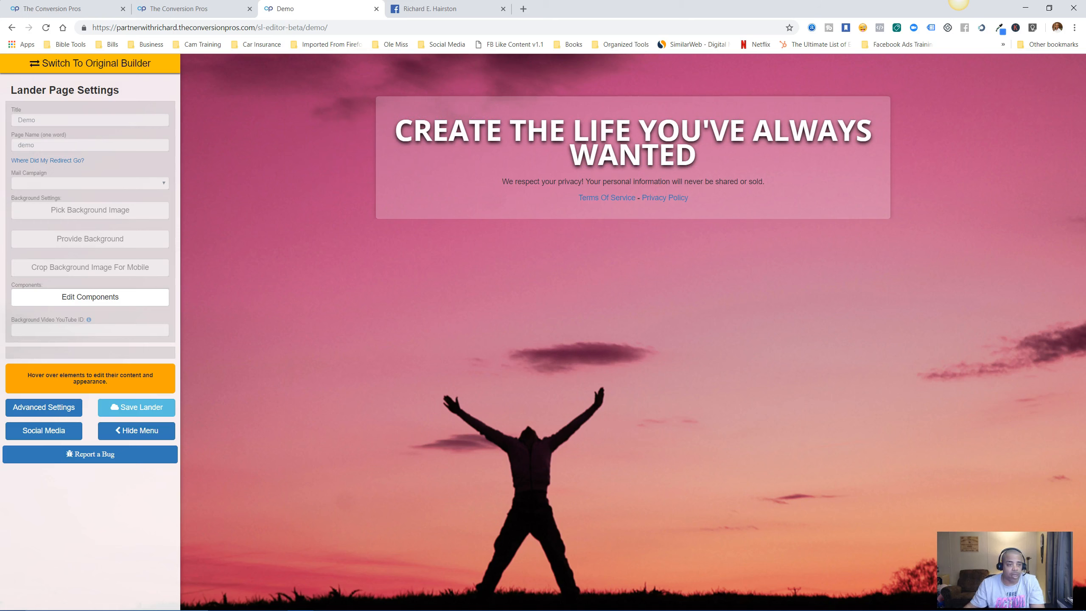
click(90, 209)
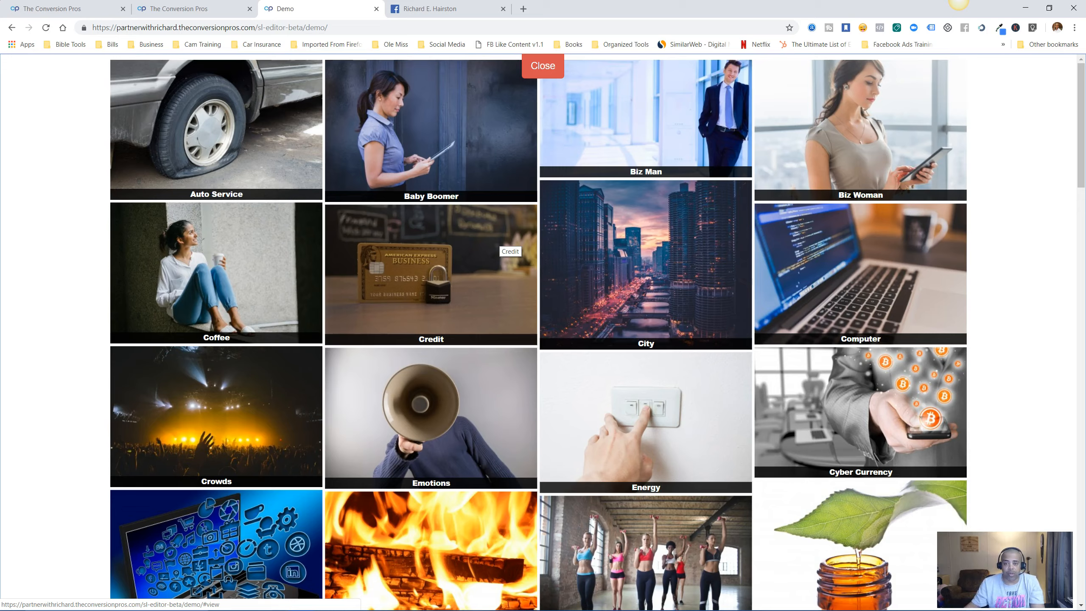
Use the Fitness photo of the woman with crossed arms, cropped to her upper body for mobile.
scroll(504, 246, down, 5)
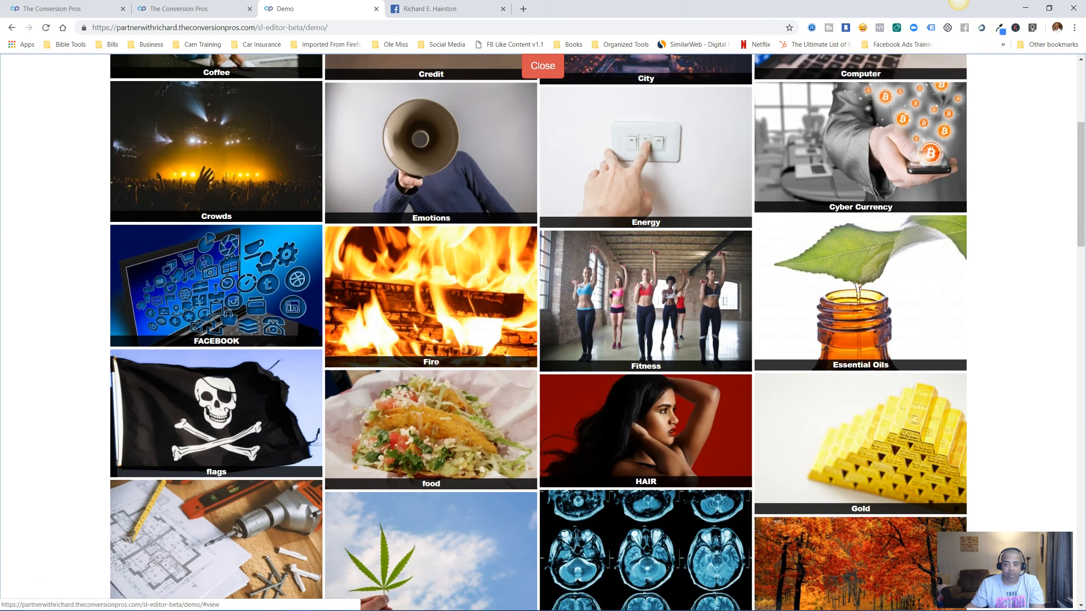
click(645, 300)
scroll(273, 269, down, 2)
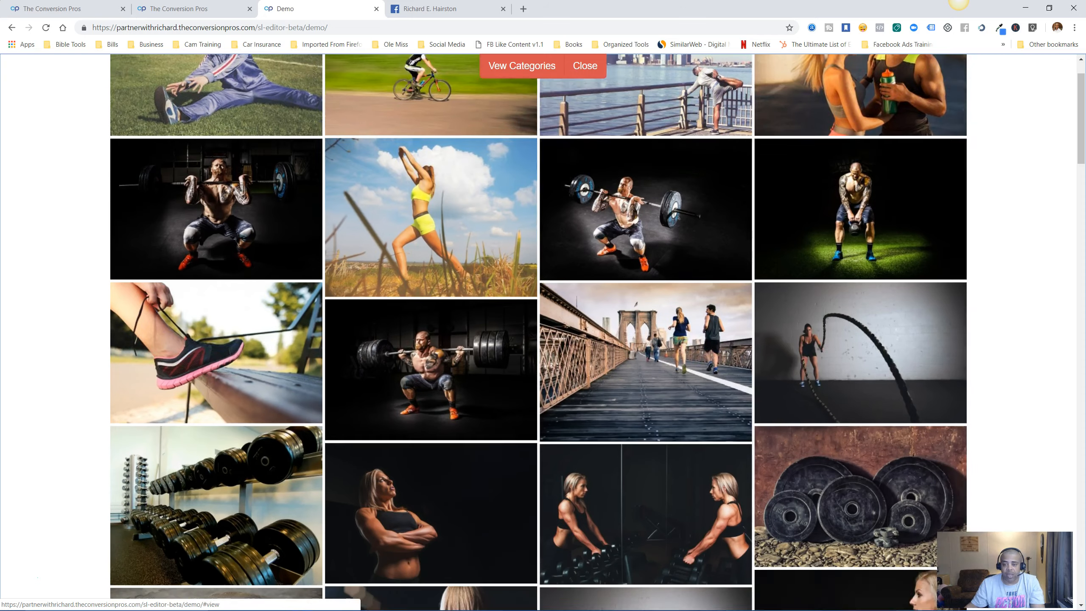
scroll(539, 325, down, 4)
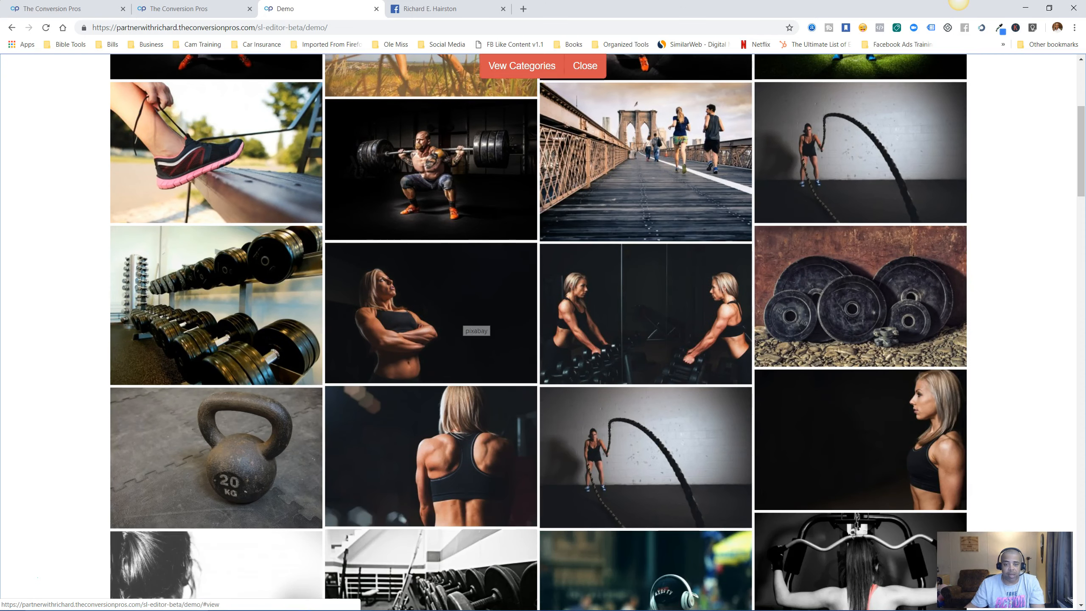
click(466, 322)
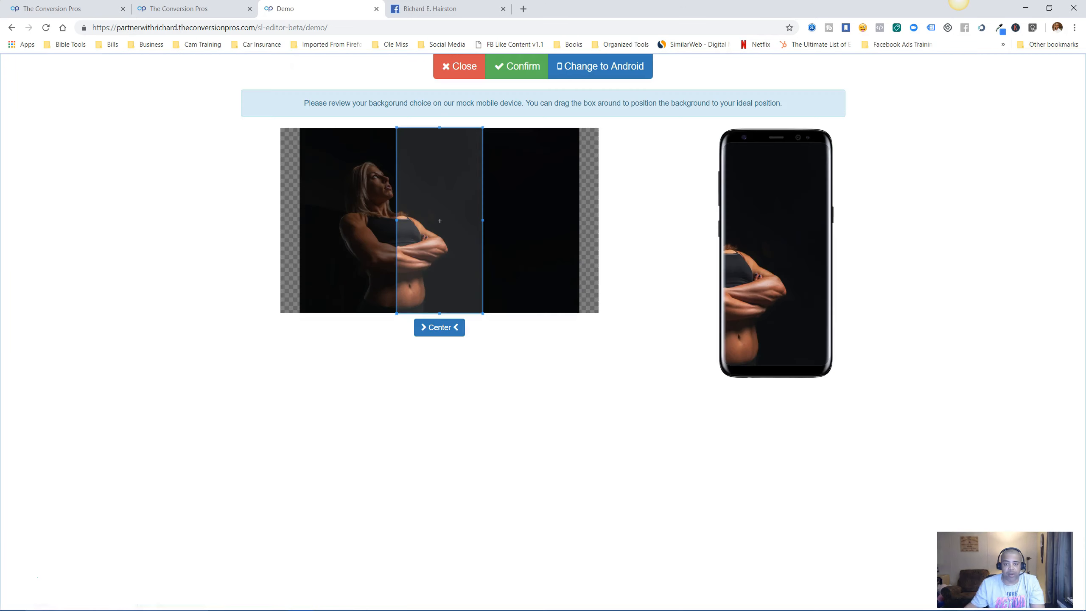
drag(439, 220, 381, 220)
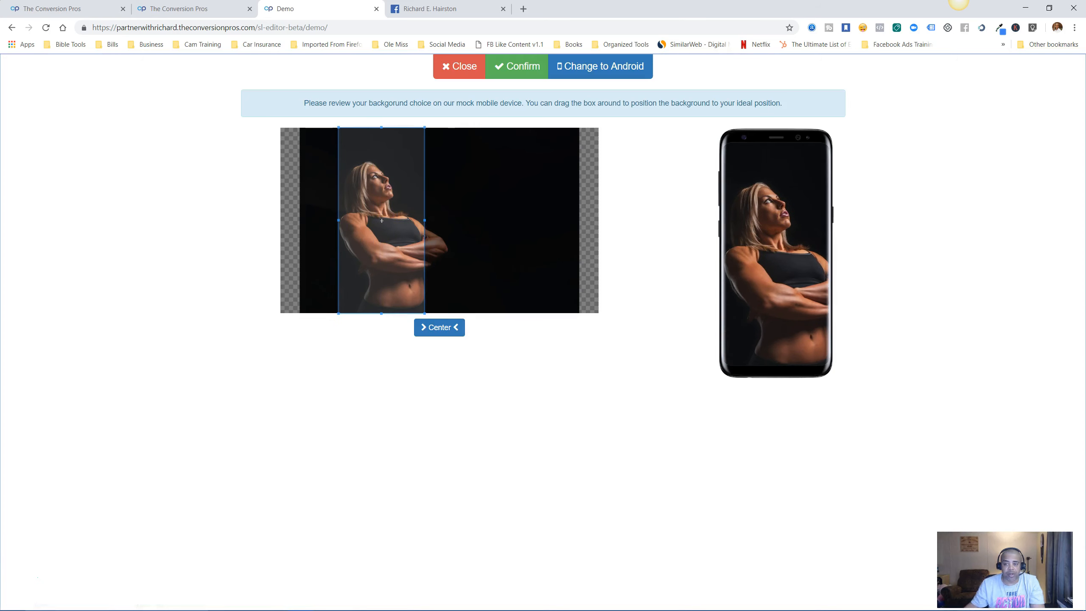
click(516, 66)
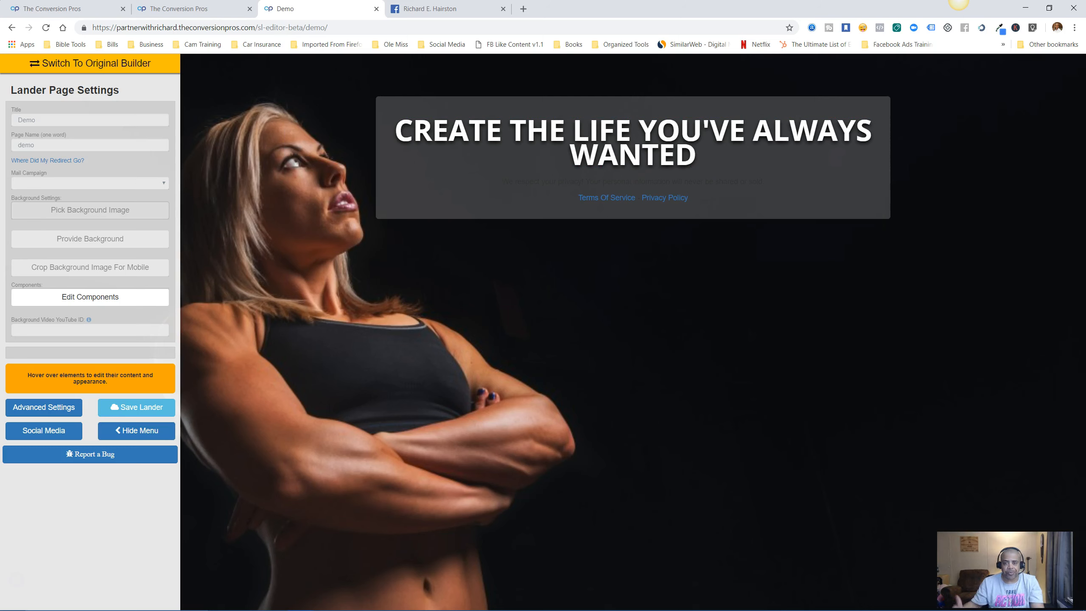
Choose Provide Background > Upload an Image, then browse the Facebook profile timeline for a photo.
mouse_move(633, 143)
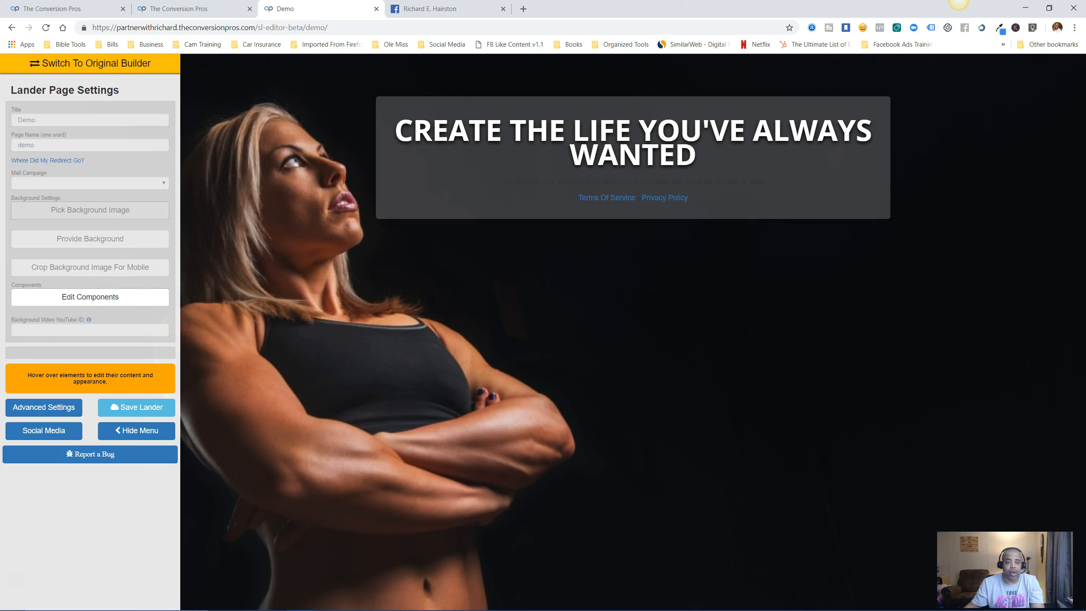
click(90, 239)
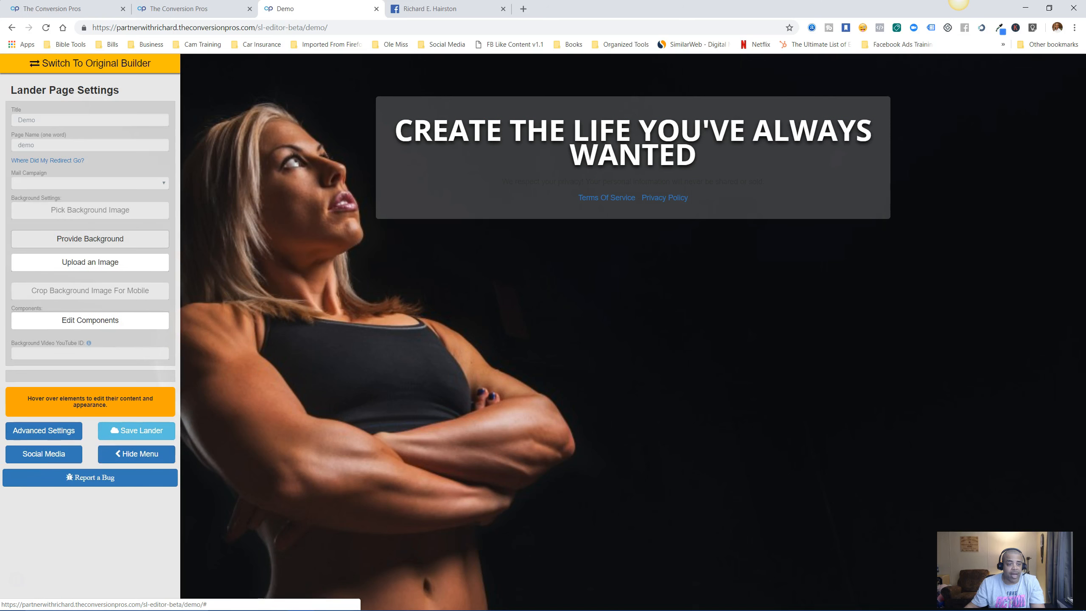
click(90, 261)
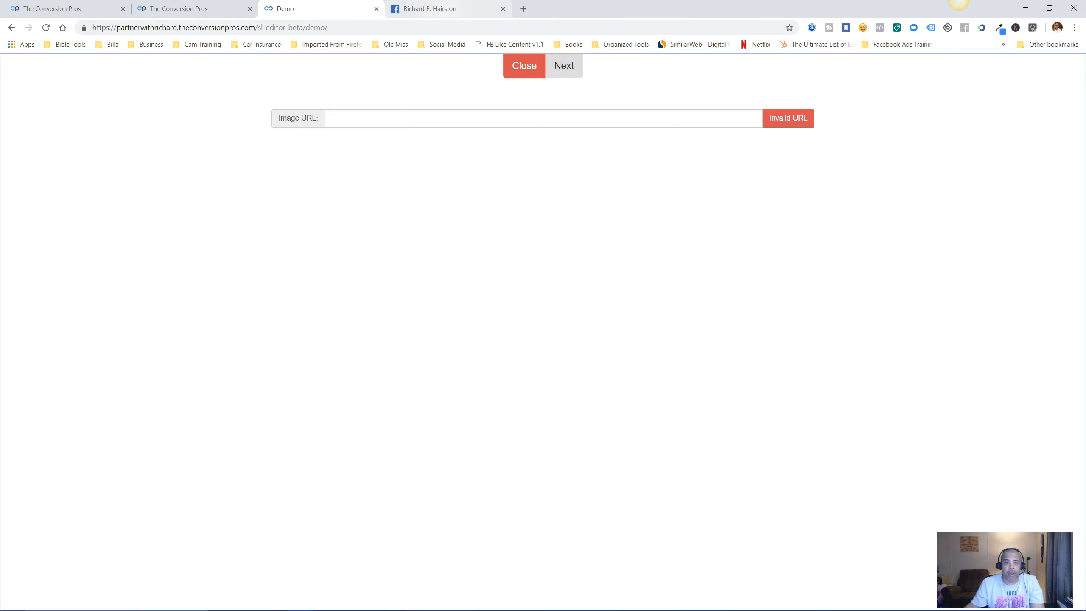
click(442, 9)
scroll(592, 342, down, 8)
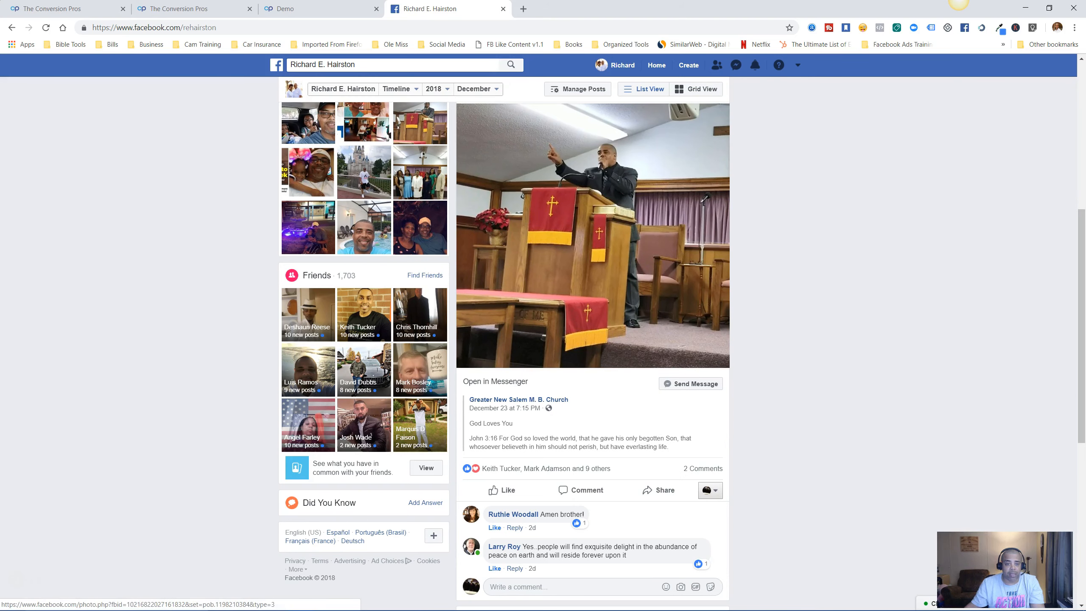
Copy the image address of the pool selfie on Facebook.
click(364, 228)
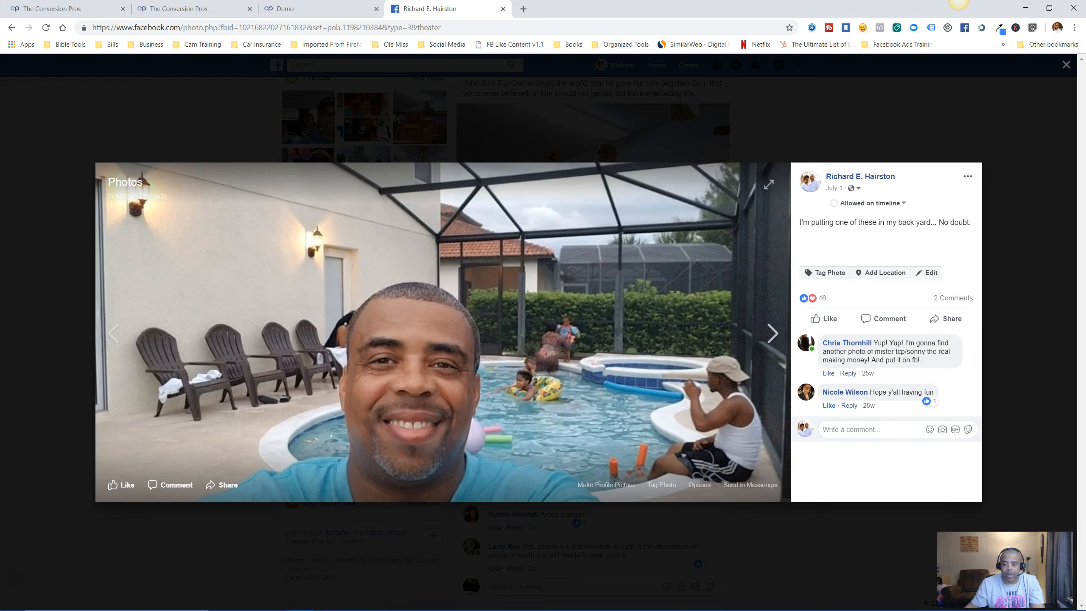
right_click(690, 420)
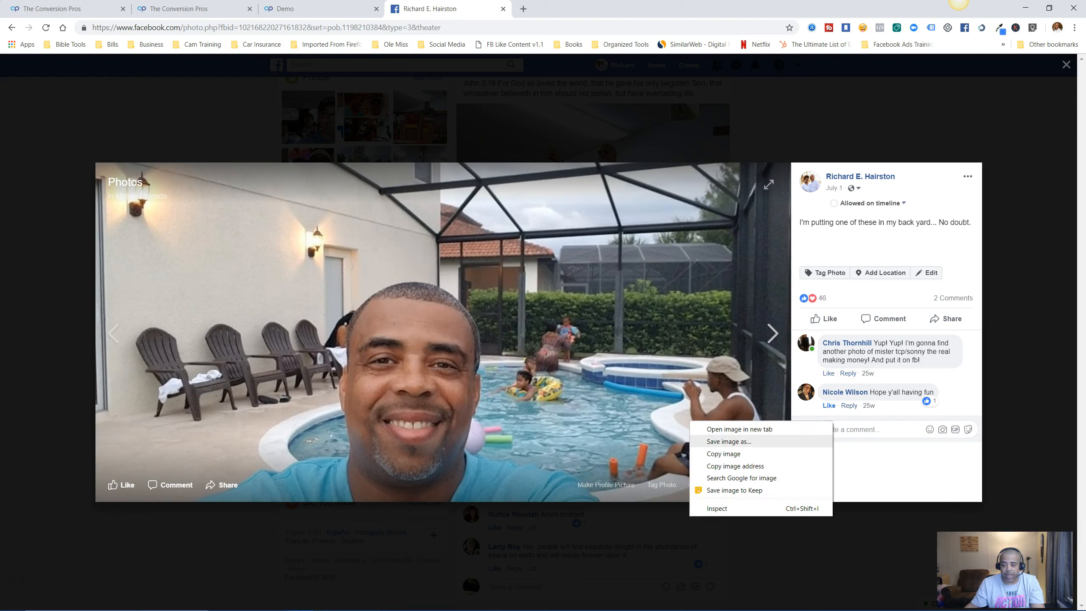
click(735, 466)
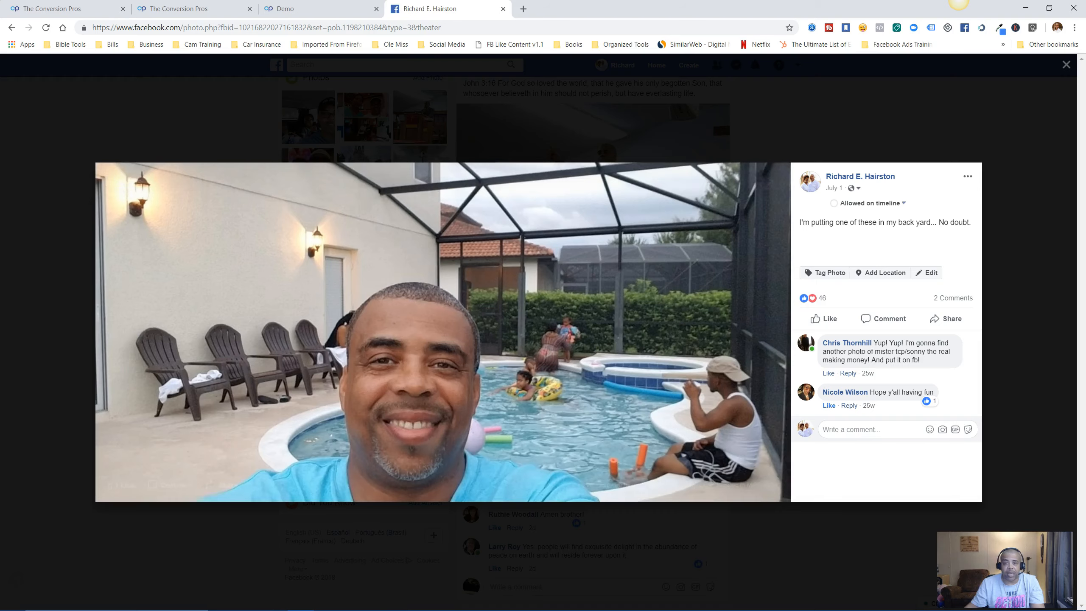
Paste the pool selfie's address into the lander's Image URL field and load the preview.
click(299, 8)
click(340, 120)
right_click(339, 120)
click(365, 203)
click(564, 66)
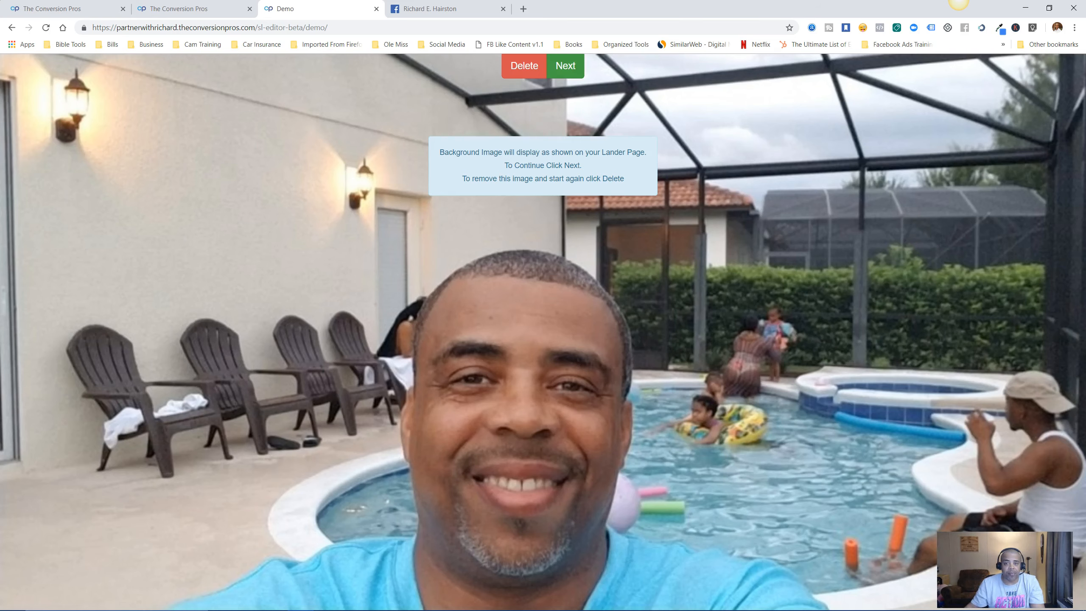
Confirm the pool selfie as background with the face centred in the mobile crop.
click(564, 66)
drag(440, 231, 423, 232)
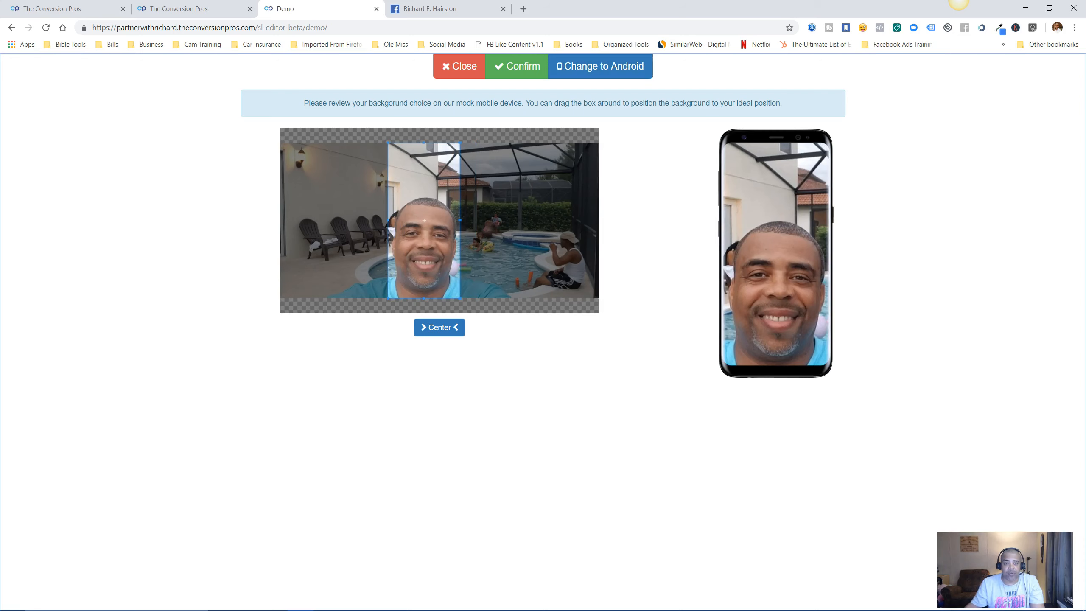
click(516, 66)
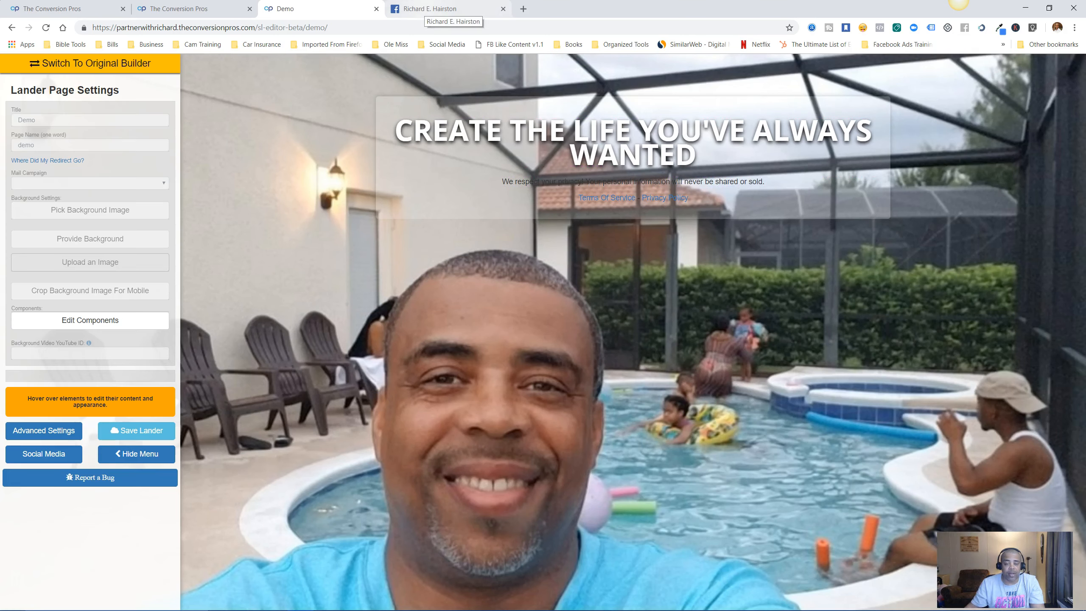
click(431, 9)
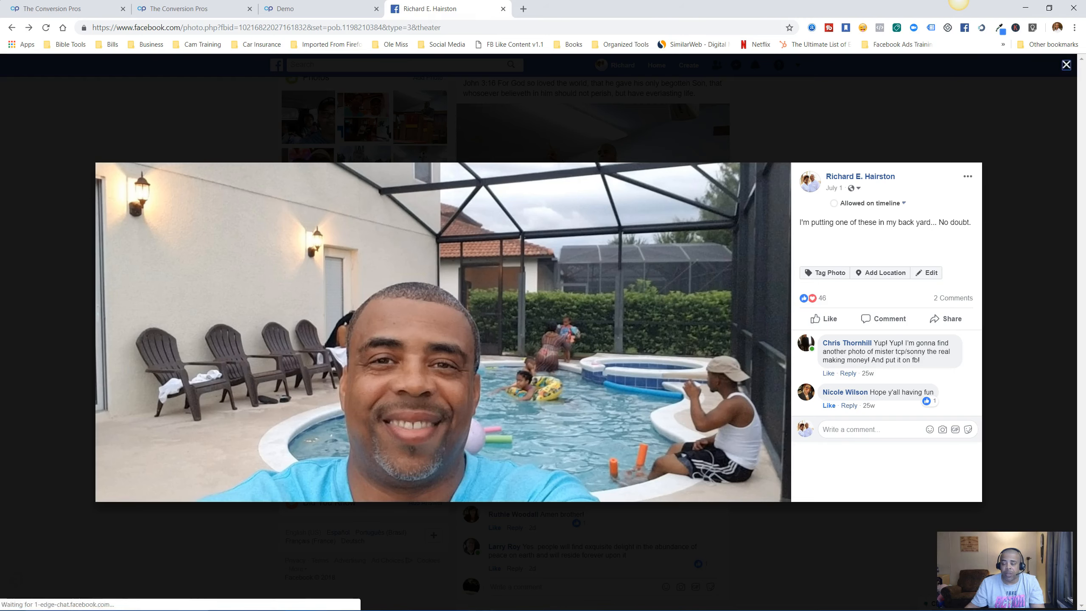
Copy the castle photo's image address from the Facebook photos and go back to the Demo editor.
click(721, 117)
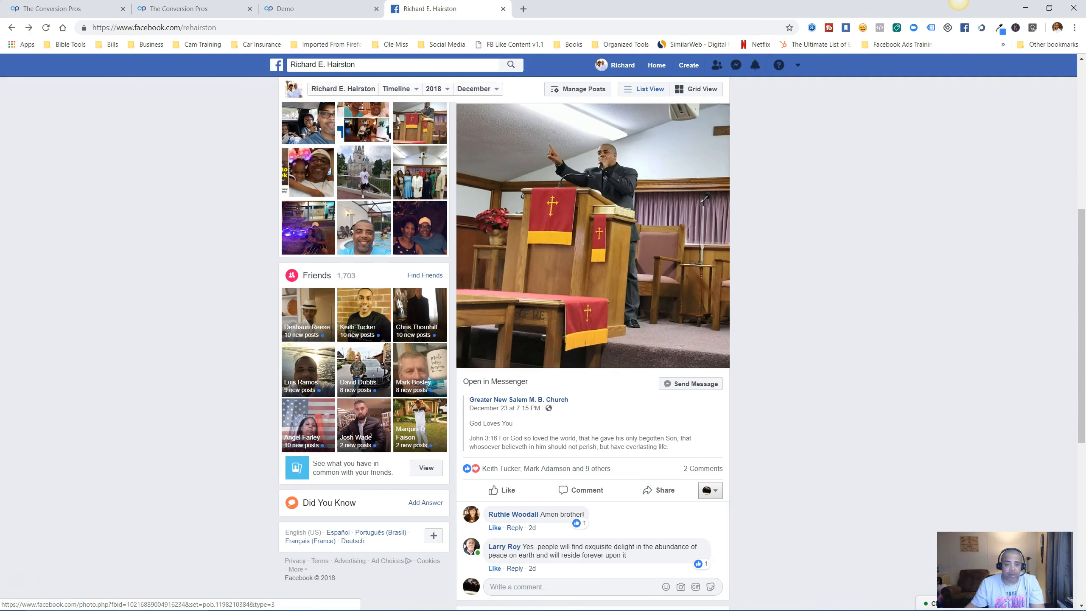
scroll(317, 275, up, 1)
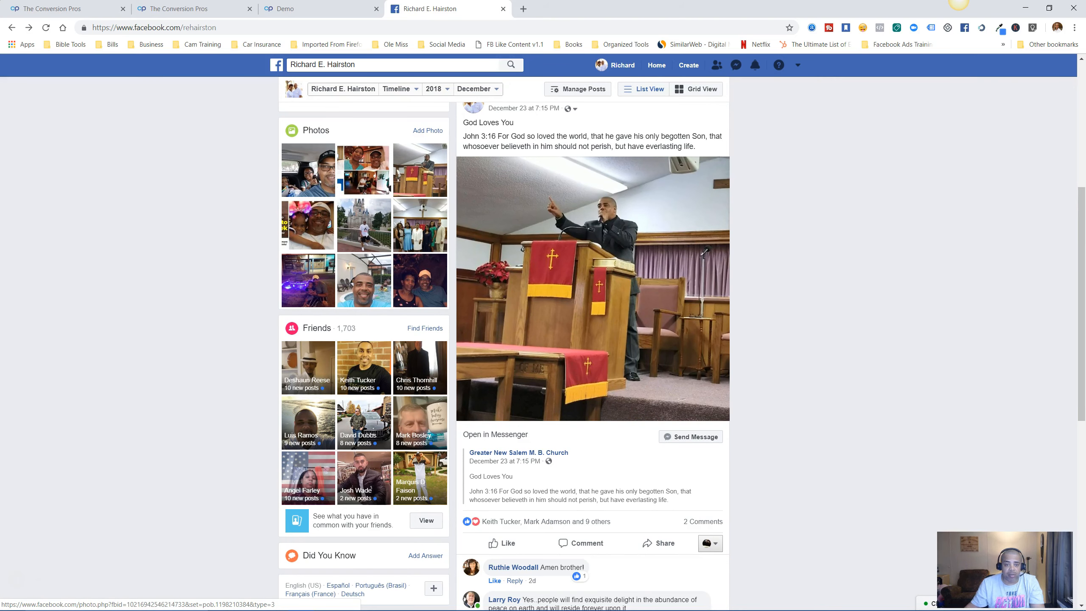
click(364, 226)
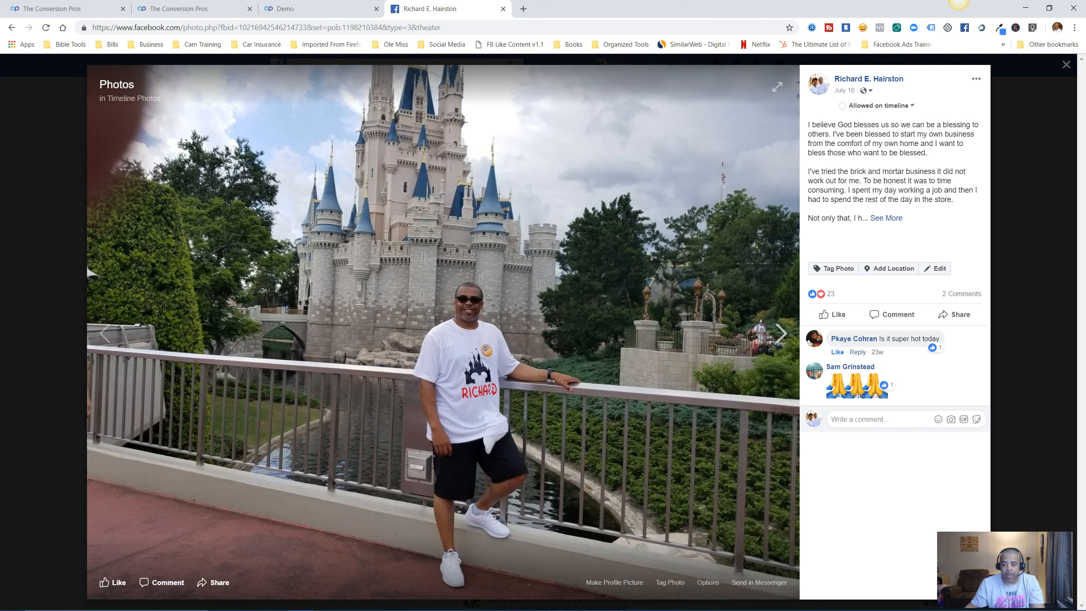
right_click(665, 442)
click(710, 487)
click(300, 8)
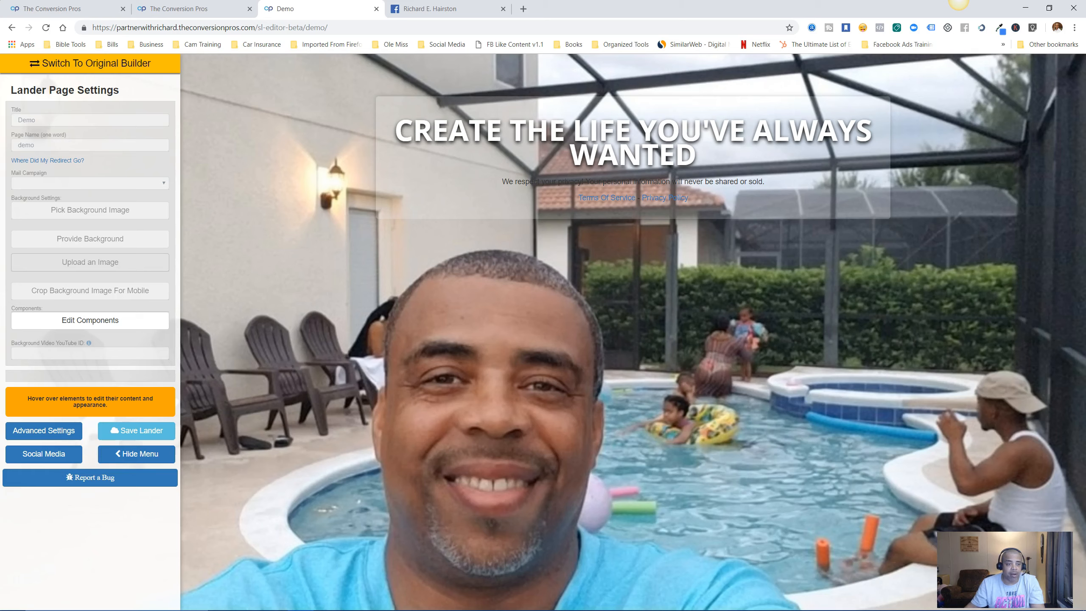
Paste the castle photo's address into the Image URL field and load it for review.
click(91, 262)
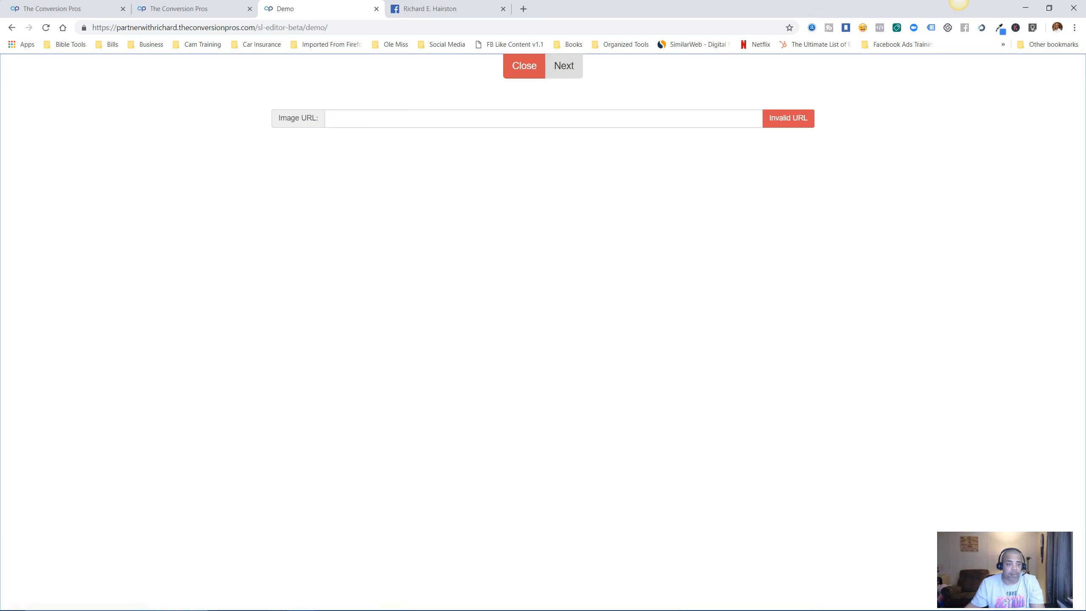
right_click(338, 120)
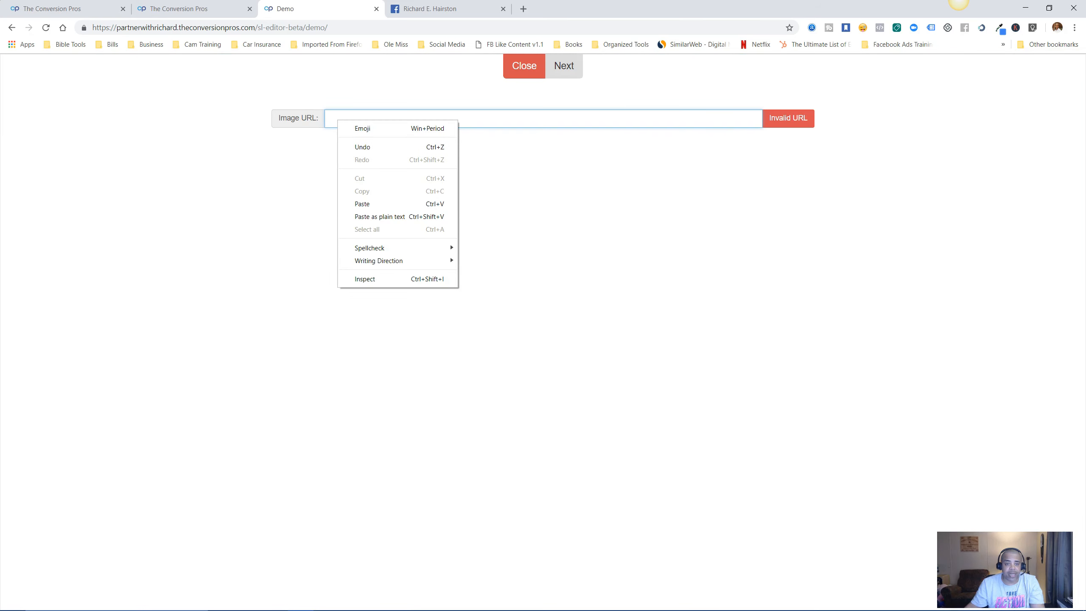
click(355, 203)
click(563, 66)
Shift the mobile crop slightly right and confirm the castle photo as background.
drag(439, 221, 445, 220)
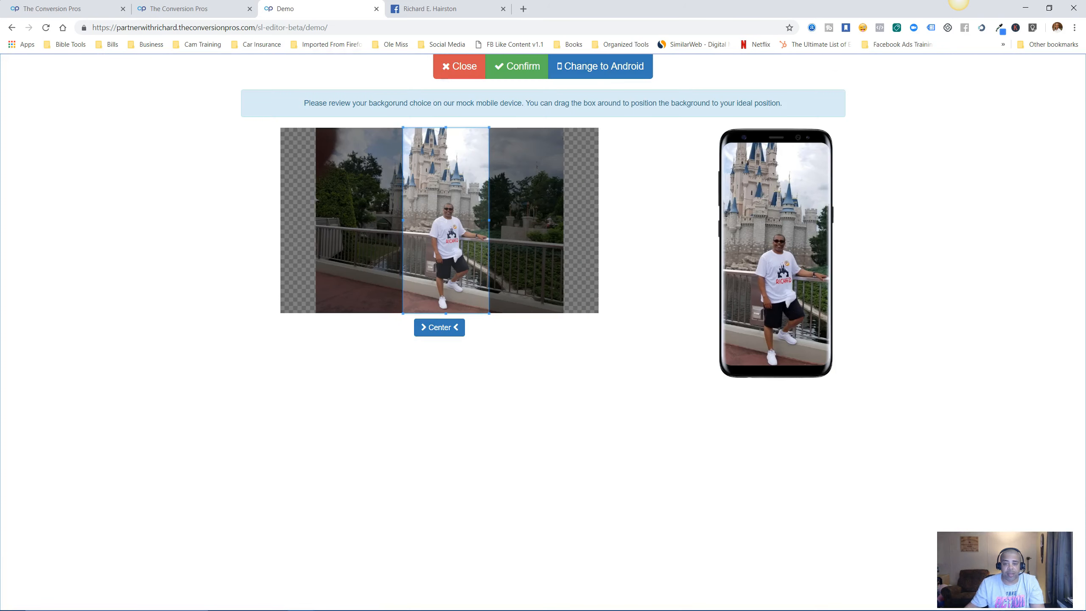
click(517, 66)
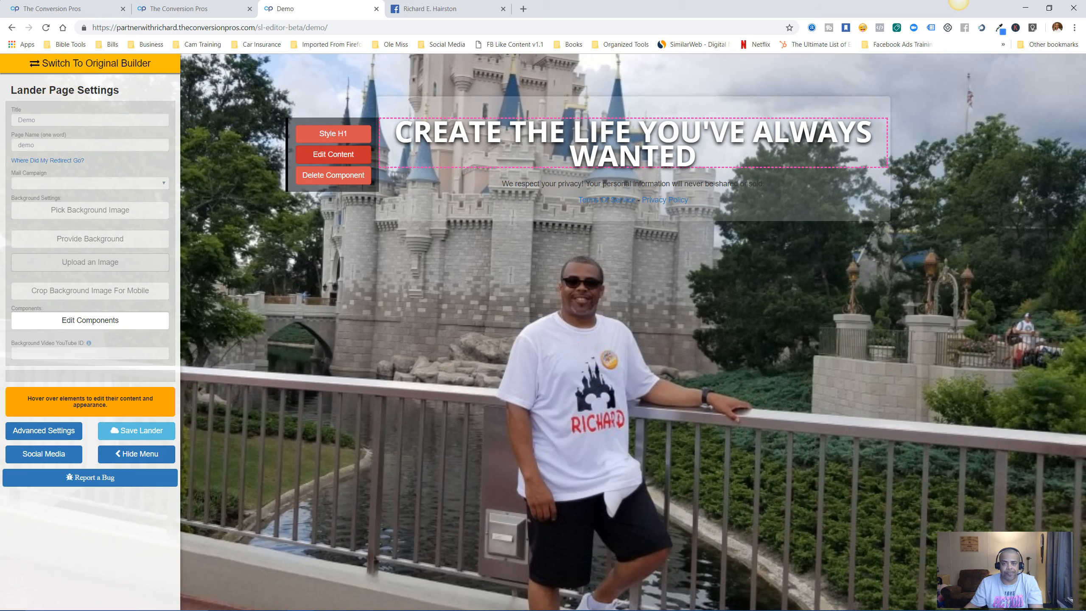
Replace the old lander headline text with DEMO VIDEO.
click(333, 154)
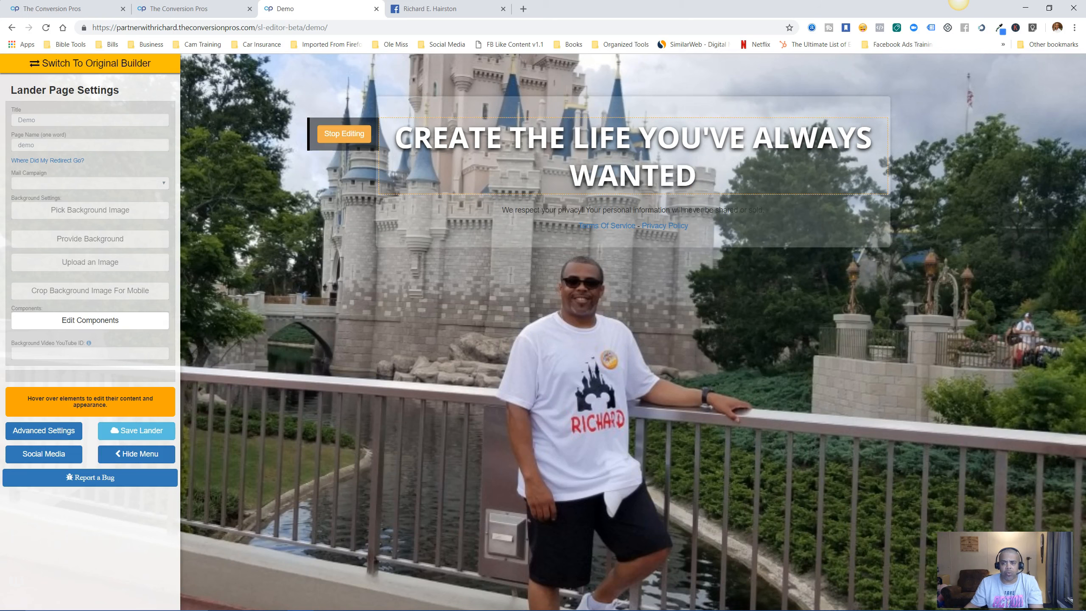
key(BackSpace)
key(BackSpace)
key(BackSpace)
key(BackSpace)
key(BackSpace)
key(BackSpace)
key(BackSpace)
key(BackSpace)
key(BackSpace)
key(BackSpace)
key(BackSpace)
key(BackSpace)
key(BackSpace)
key(BackSpace)
key(BackSpace)
key(BackSpace)
key(BackSpace)
key(BackSpace)
key(BackSpace)
key(BackSpace)
key(BackSpace)
key(BackSpace)
key(BackSpace)
key(BackSpace)
key(BackSpace)
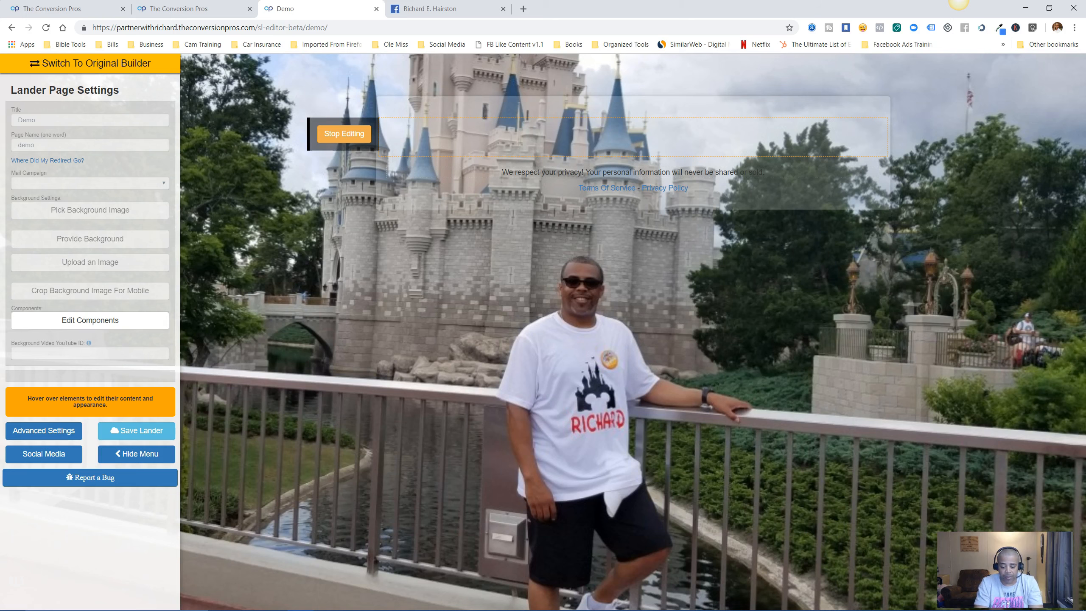
text(DEMO)
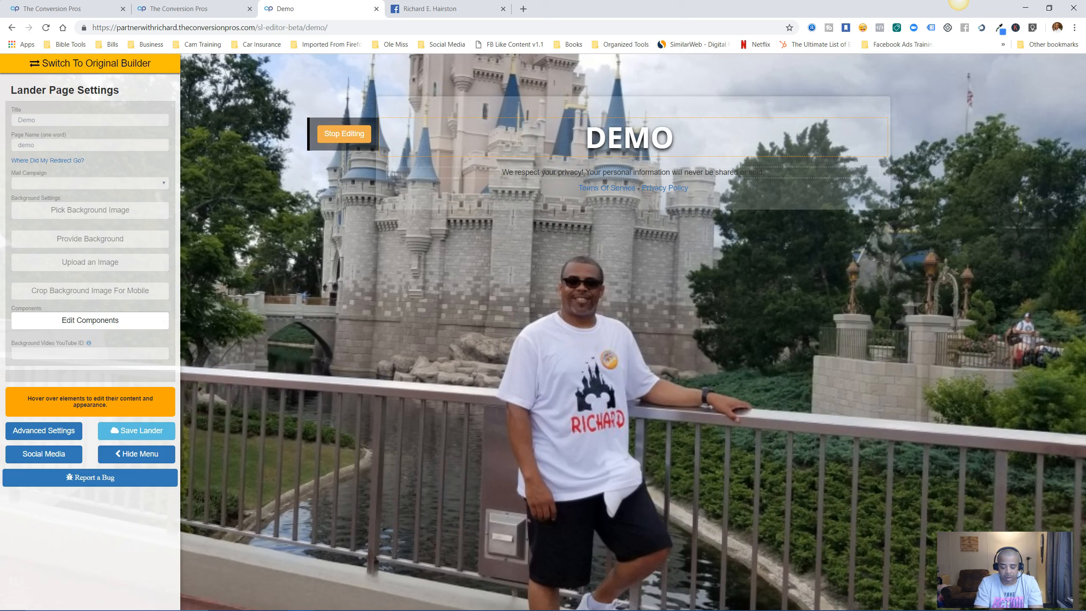
text( VIDEO)
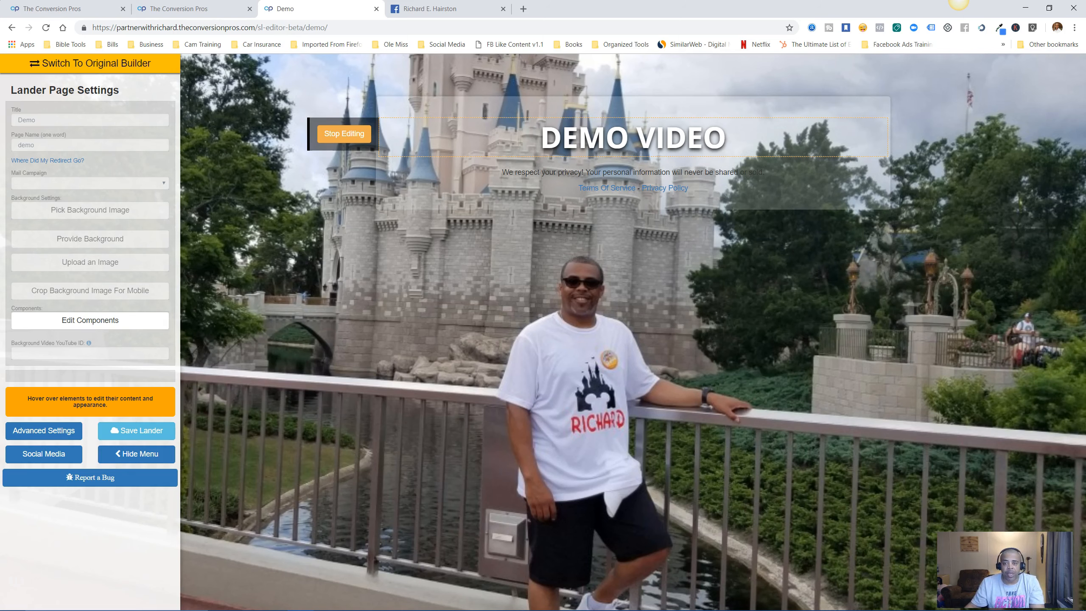
click(344, 134)
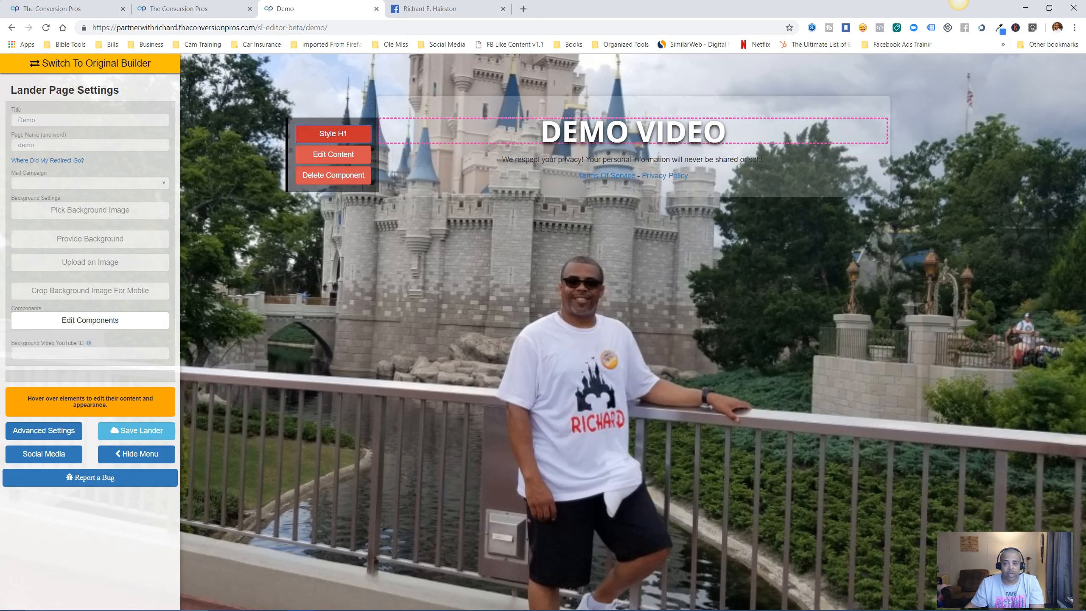
Switch the DEMO VIDEO headline to Arial Black, slightly larger, and leave it non-italic.
click(333, 134)
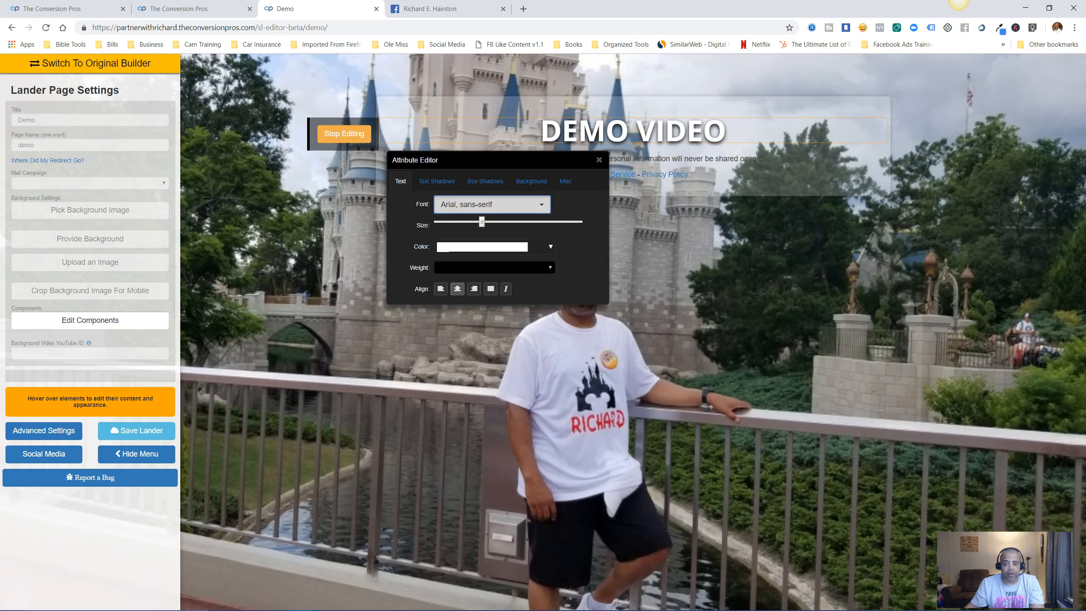
click(492, 204)
click(469, 424)
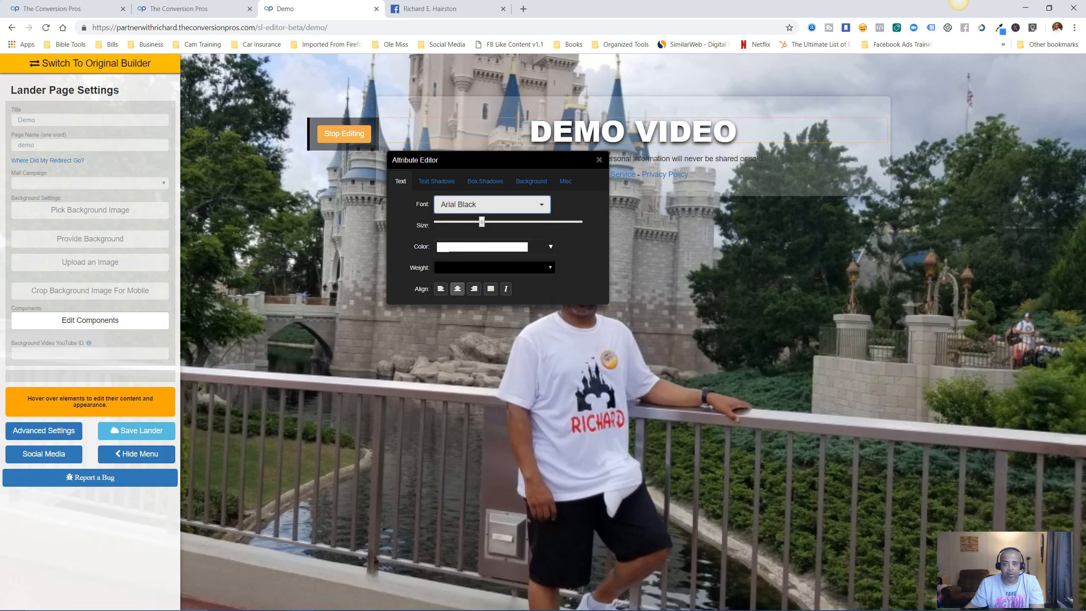
drag(481, 222, 492, 221)
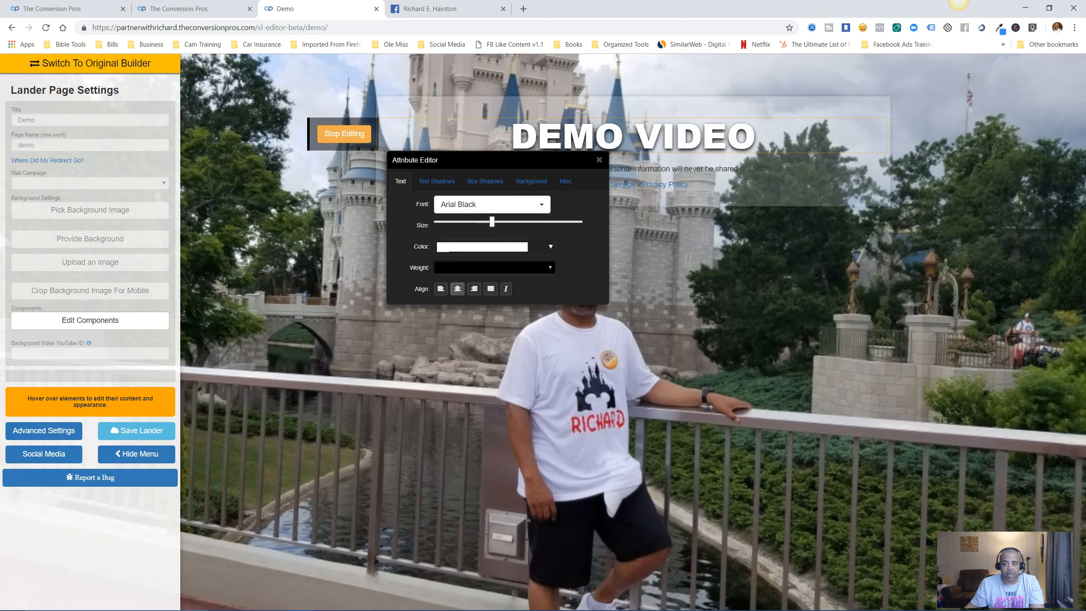
click(506, 288)
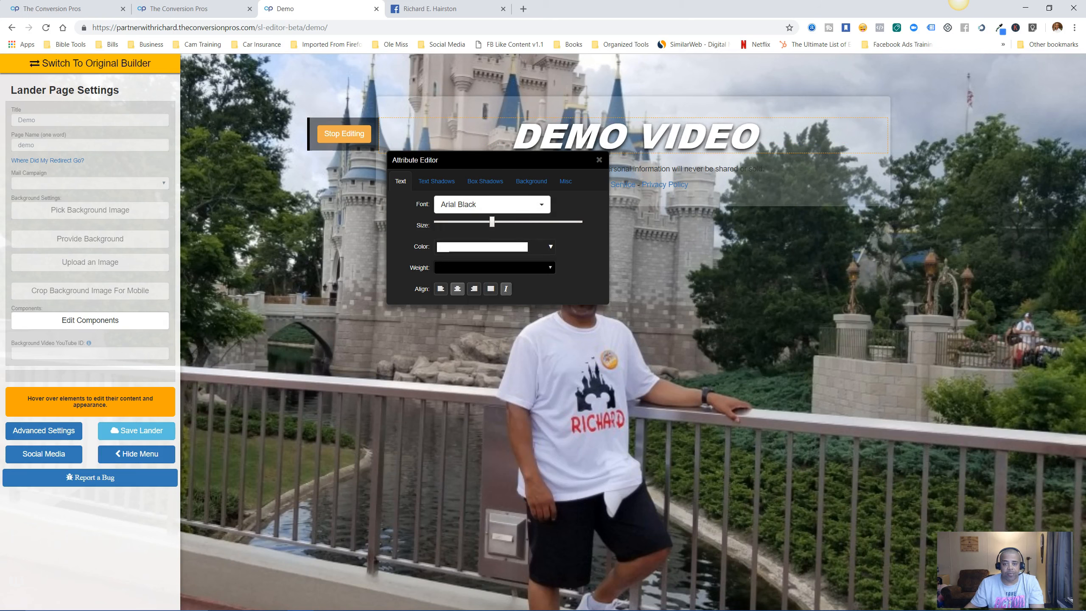
click(505, 289)
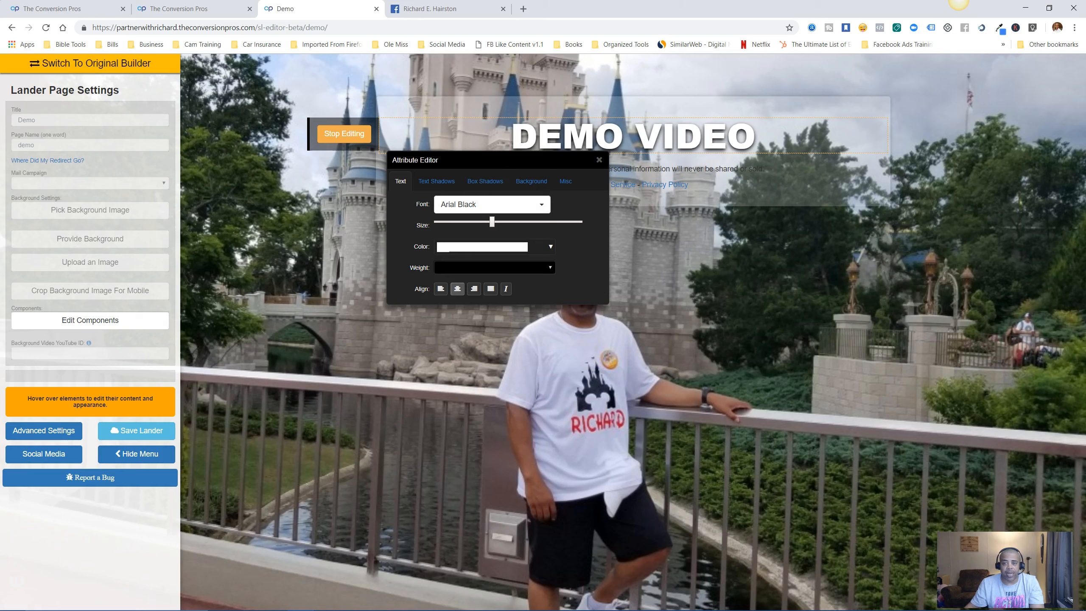
Give the headline a near-black background colour.
click(531, 181)
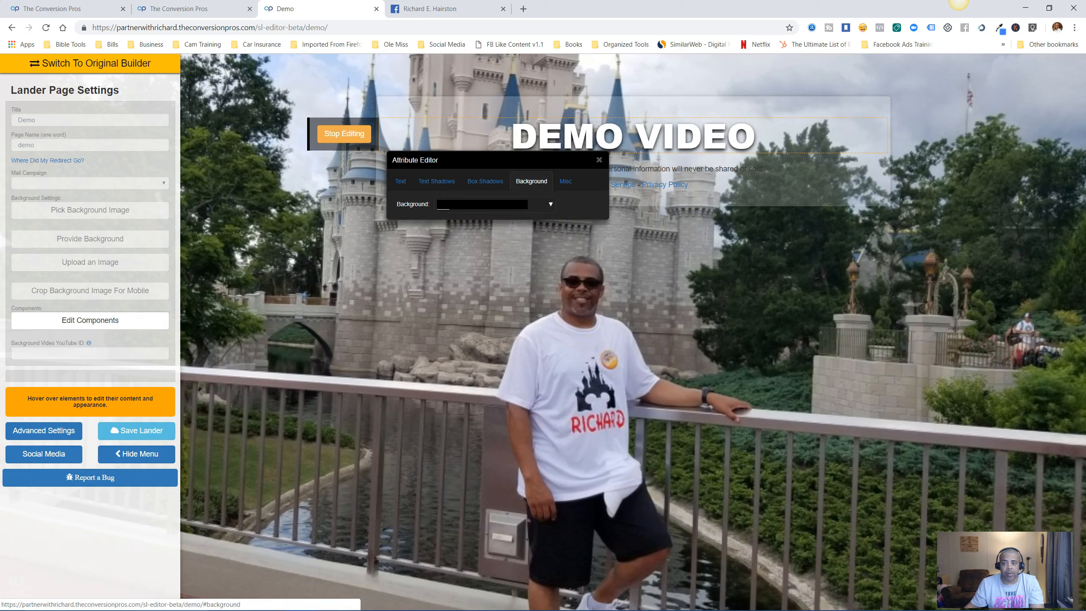
click(550, 204)
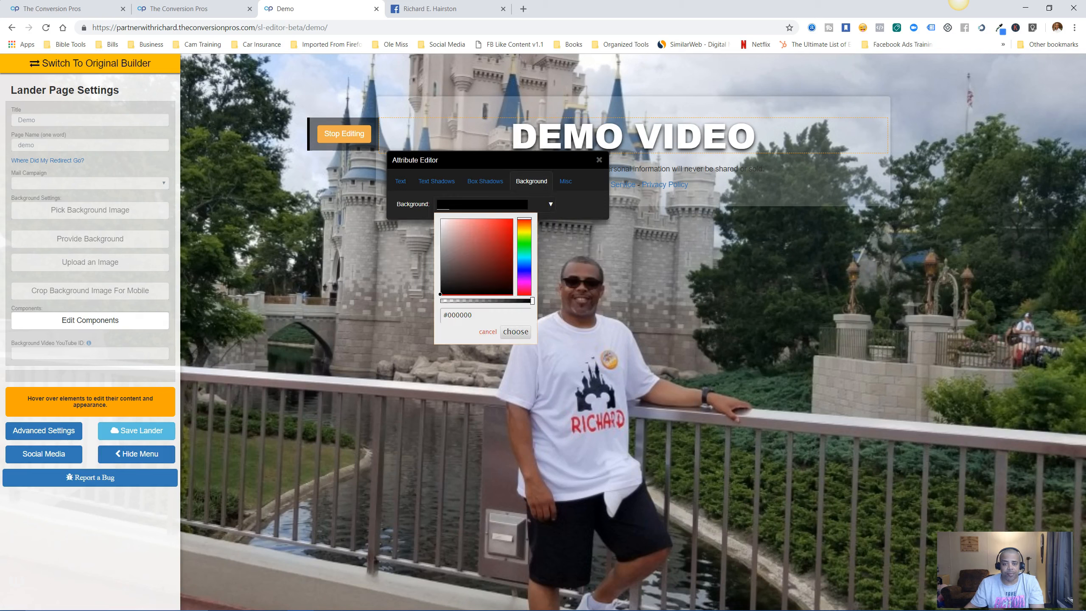
drag(440, 294, 442, 292)
click(514, 331)
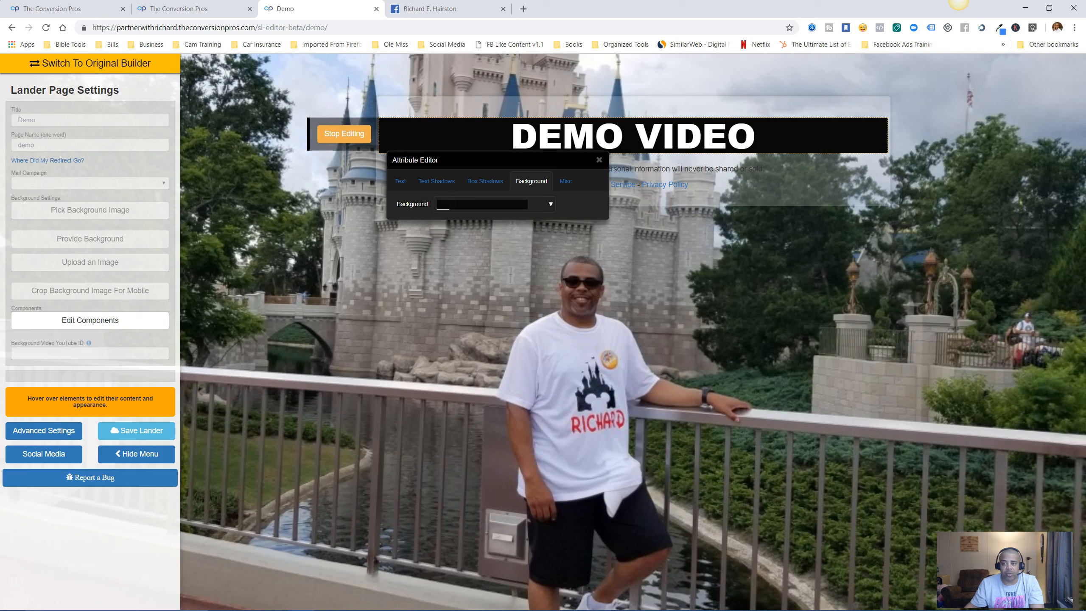
Make the dark band semi-transparent, about 0.63 alpha, and finish editing the headline.
click(550, 205)
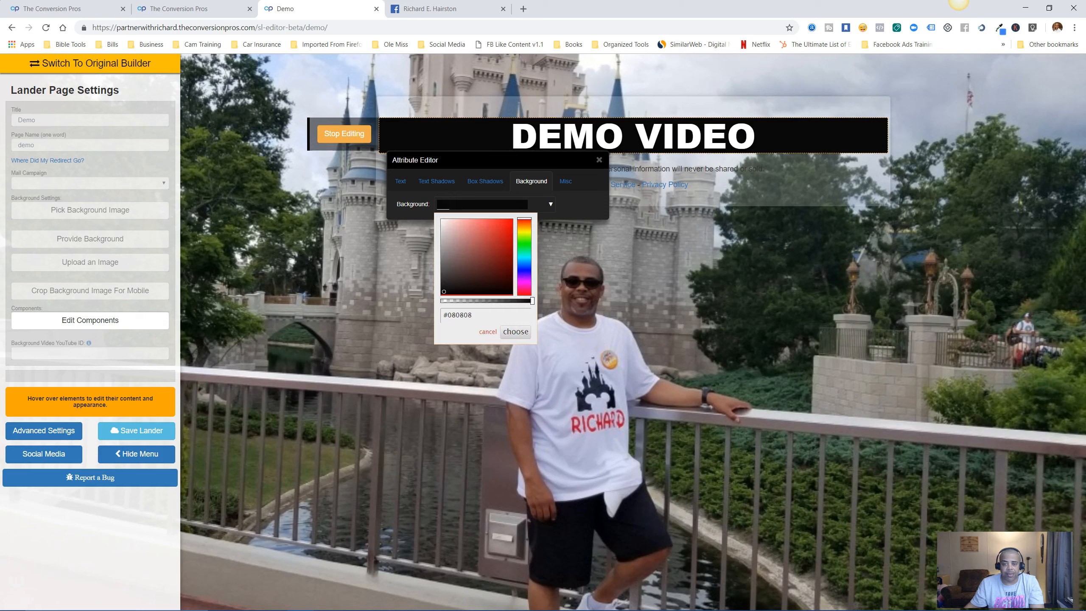
drag(532, 301, 488, 300)
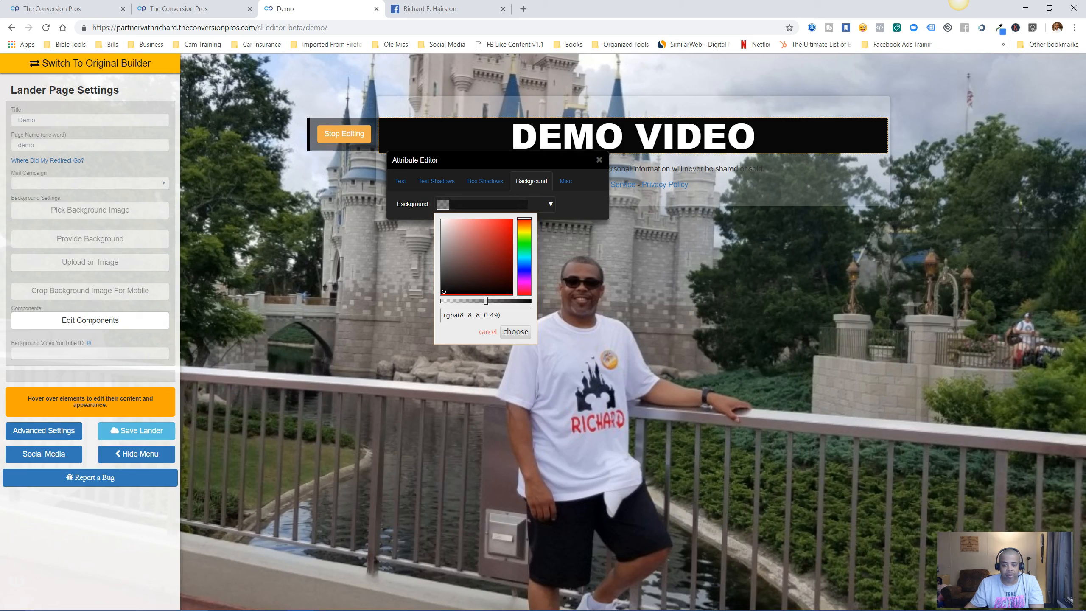
click(516, 332)
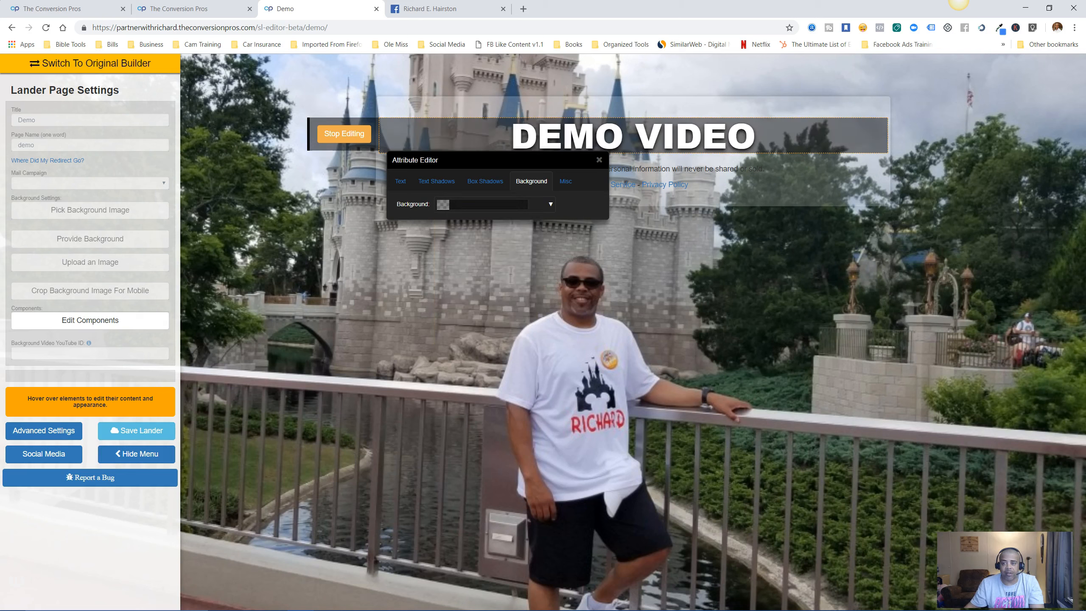
click(550, 205)
drag(485, 301, 498, 301)
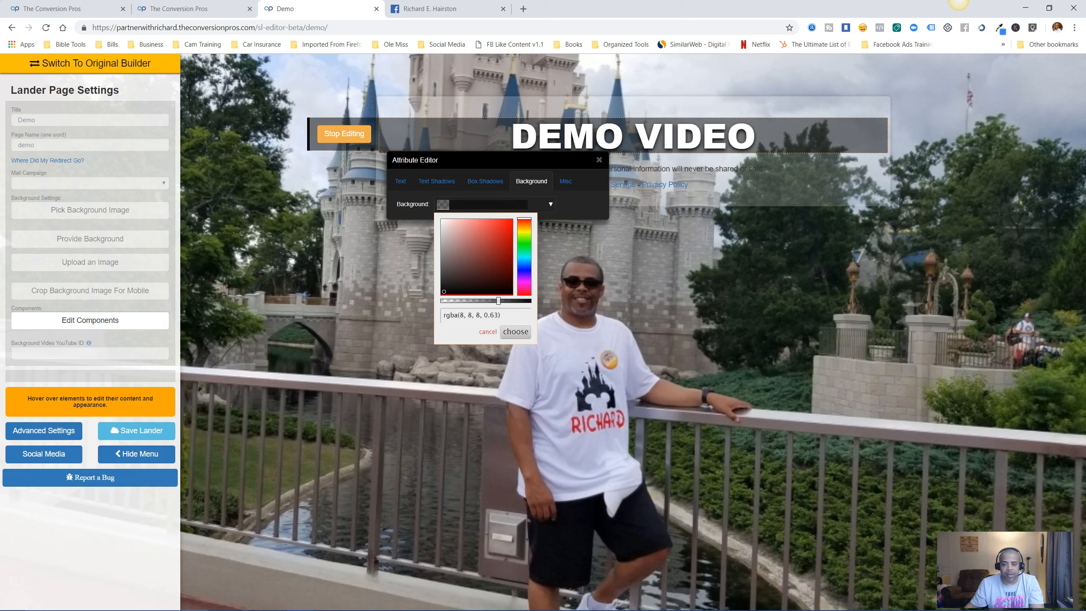
click(515, 332)
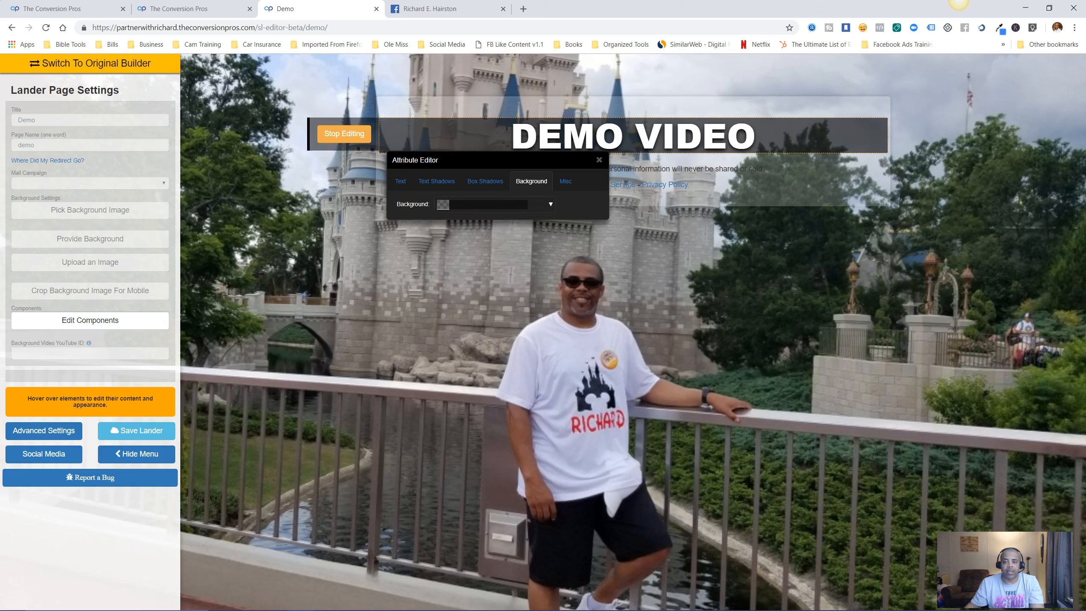
click(599, 160)
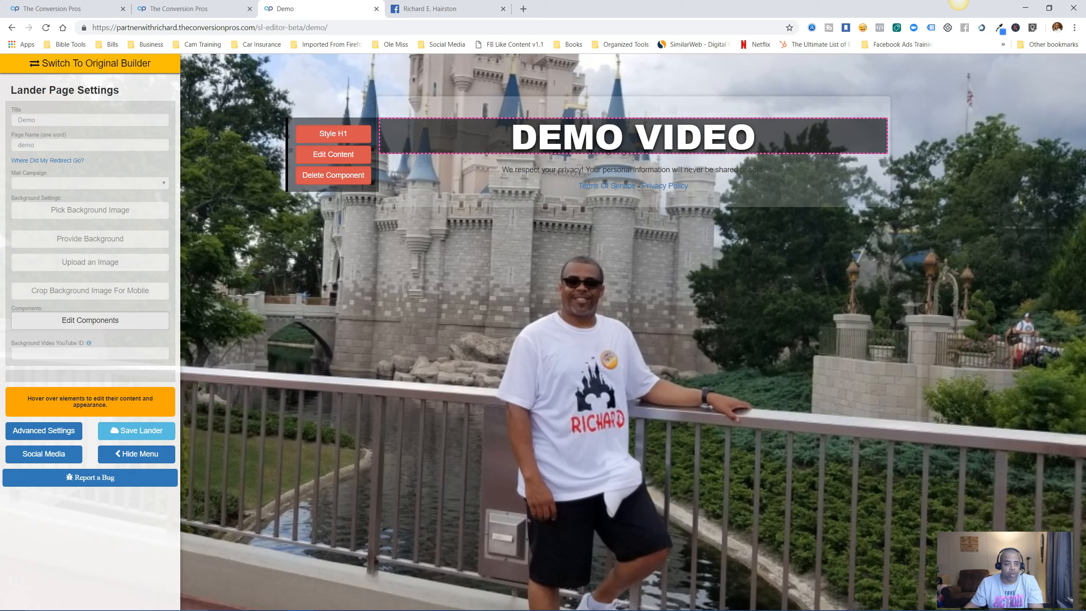
Drag a P paragraph component from the components panel beneath the DEMO VIDEO headline.
click(90, 320)
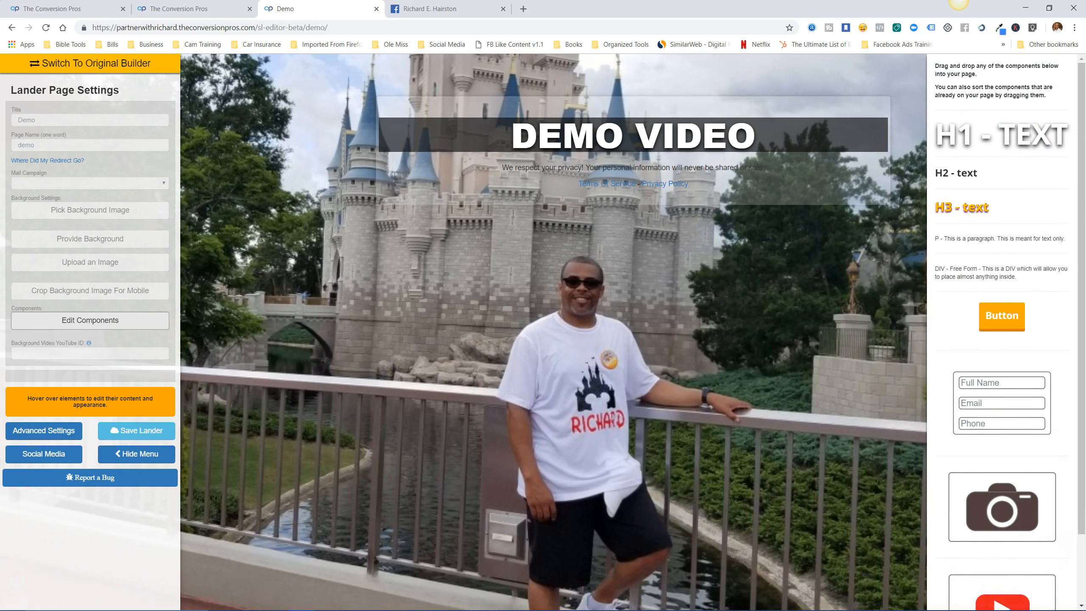
scroll(1004, 325, down, 2)
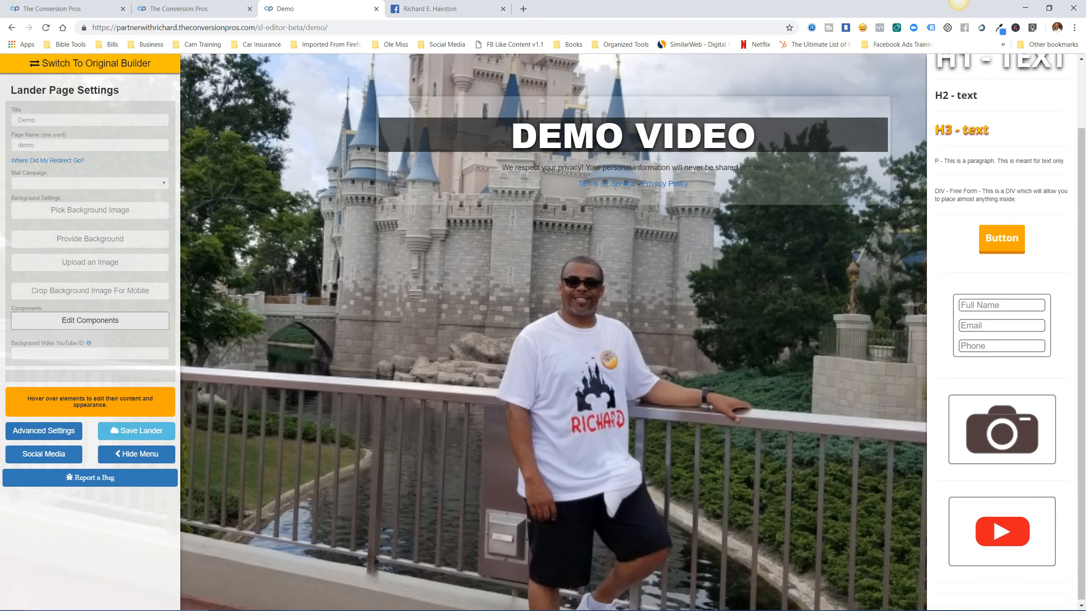
scroll(1005, 325, up, 2)
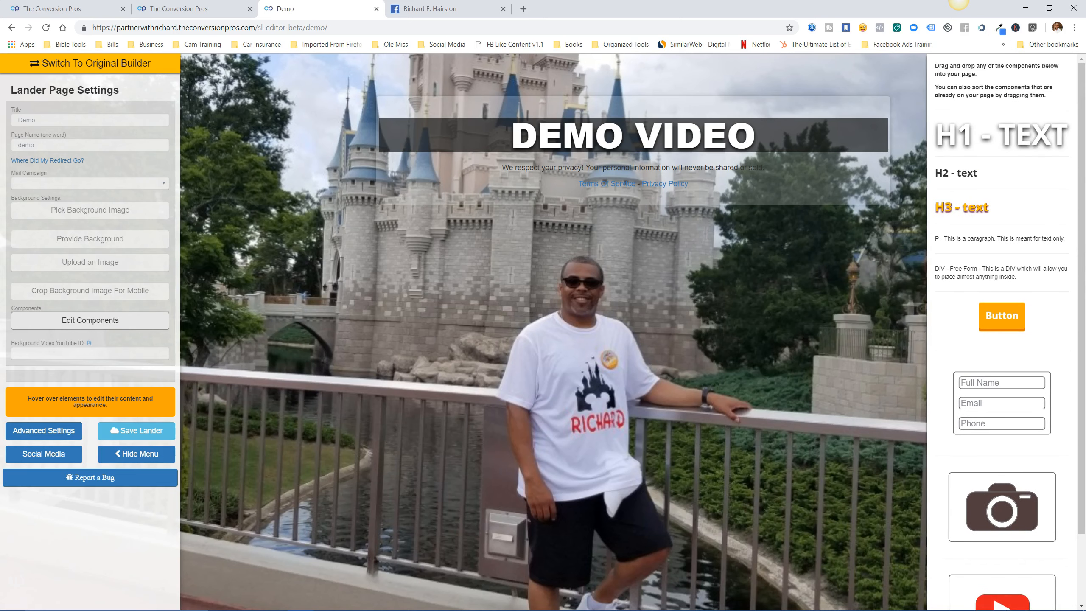
mouse_move(633, 168)
scroll(1004, 325, down, 2)
scroll(1005, 329, up, 2)
drag(962, 239, 590, 163)
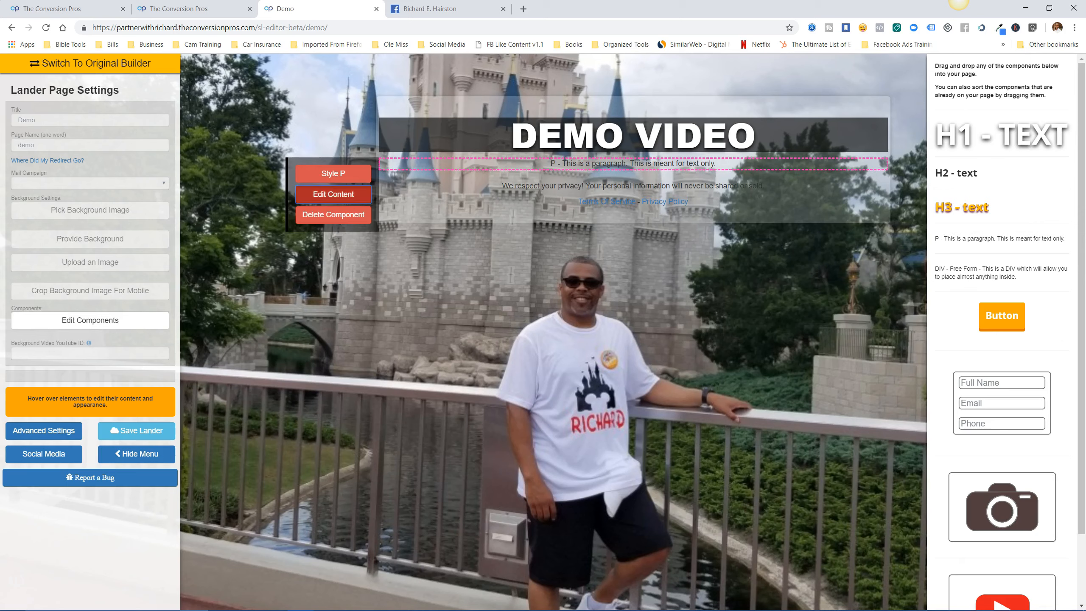
click(333, 194)
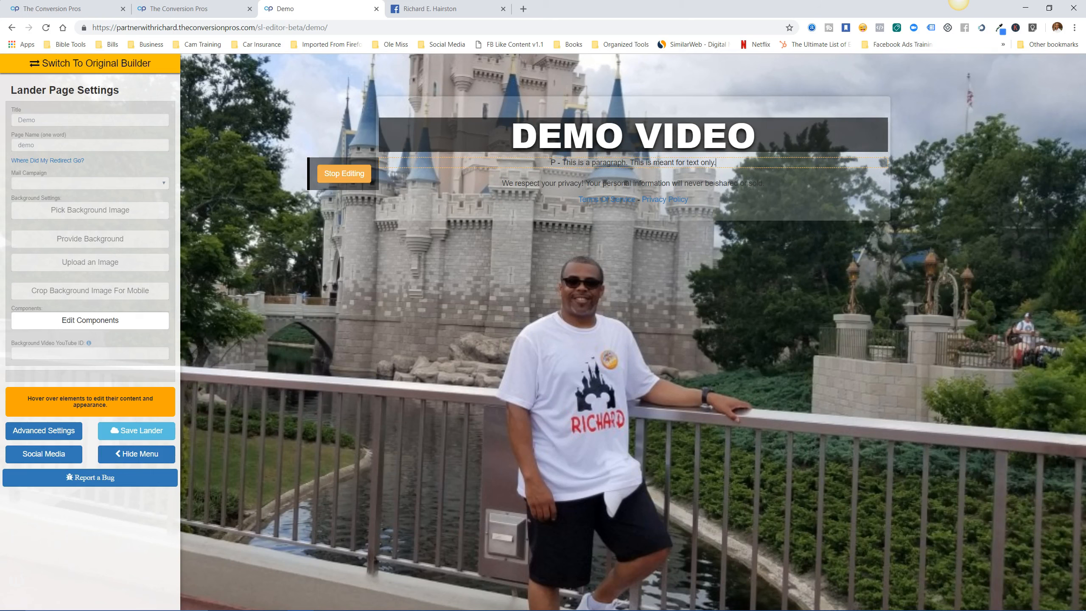
Replace the placeholder paragraph text with 'This is my website for training.'.
drag(716, 163, 551, 163)
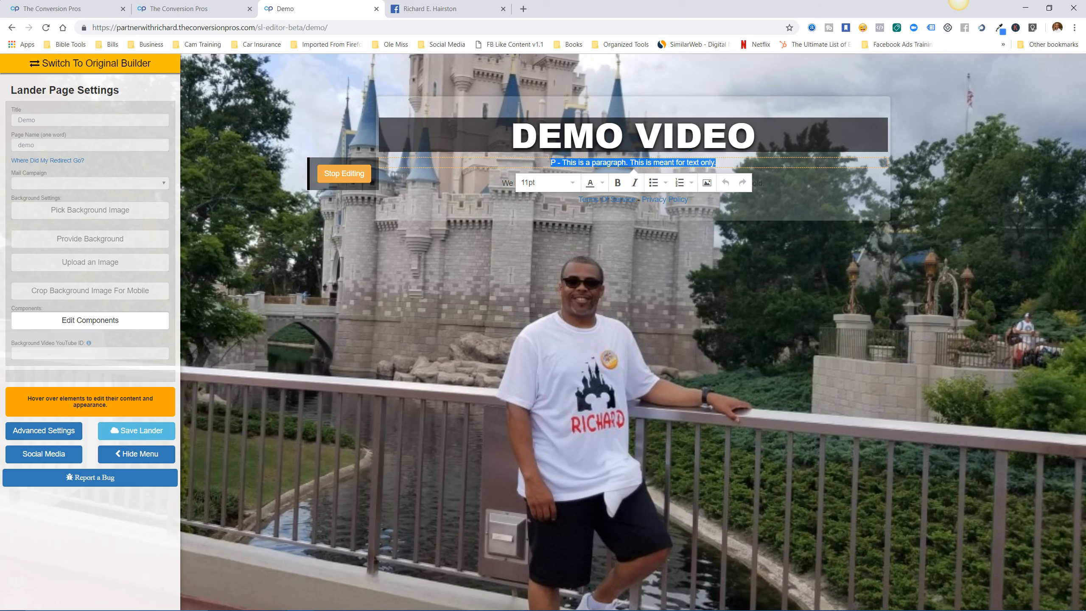
key(BackSpace)
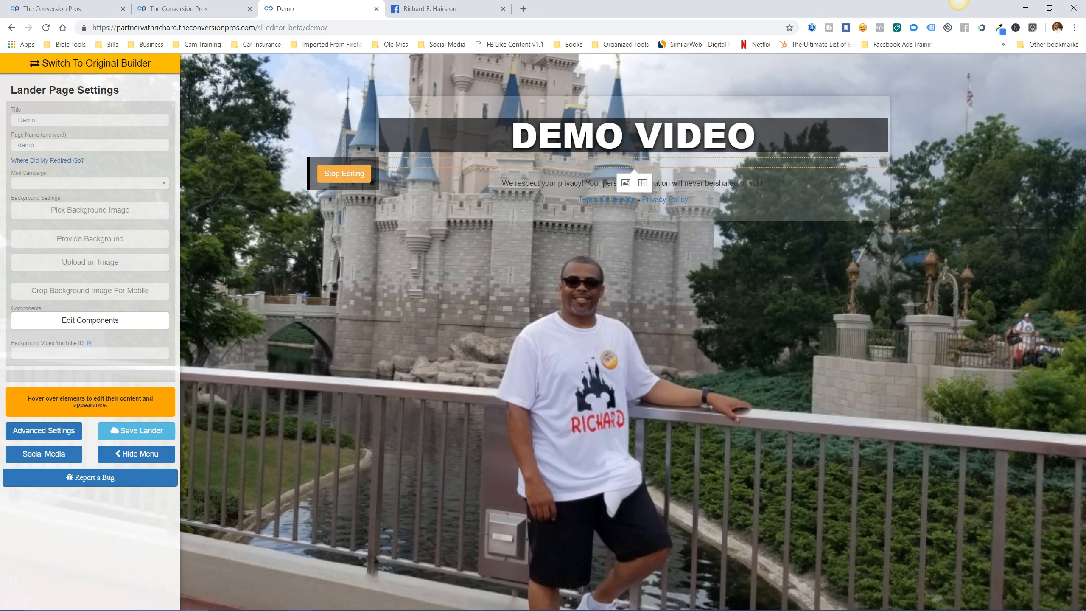
text(This is)
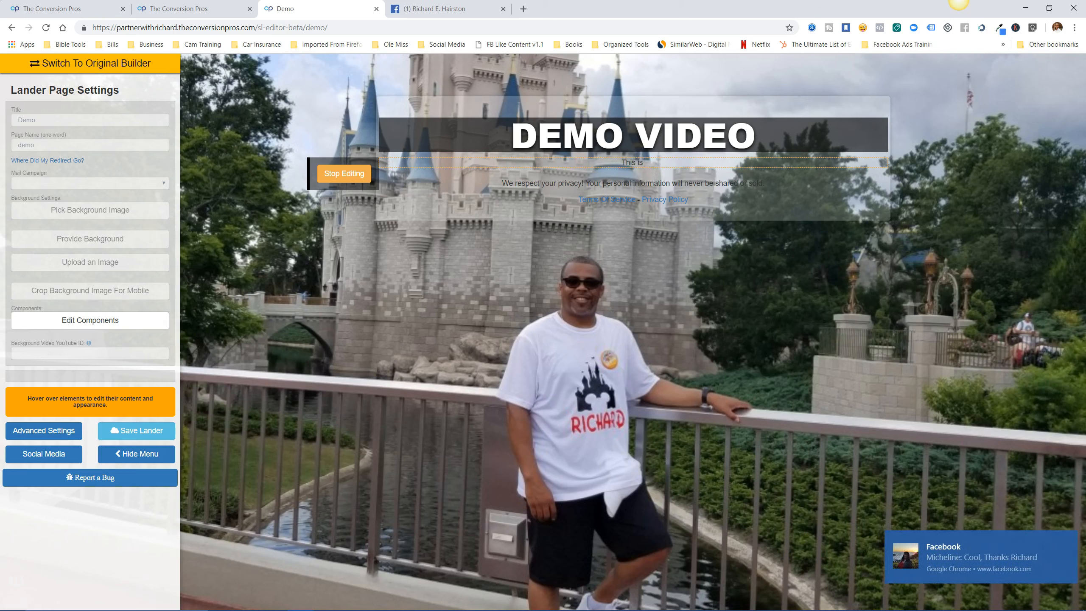
text( my website )
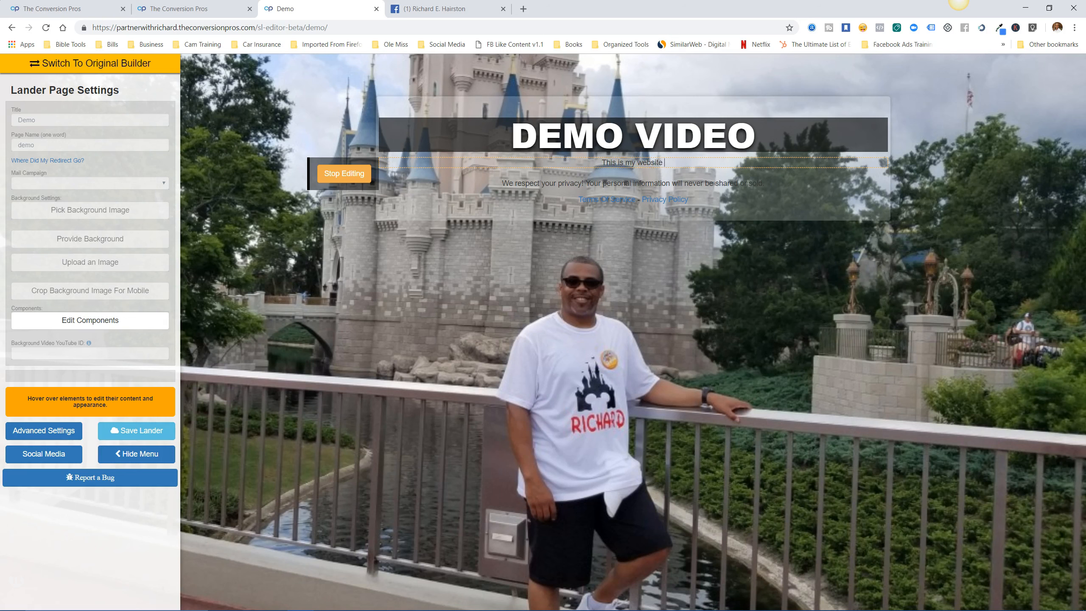
text(for training.)
click(344, 173)
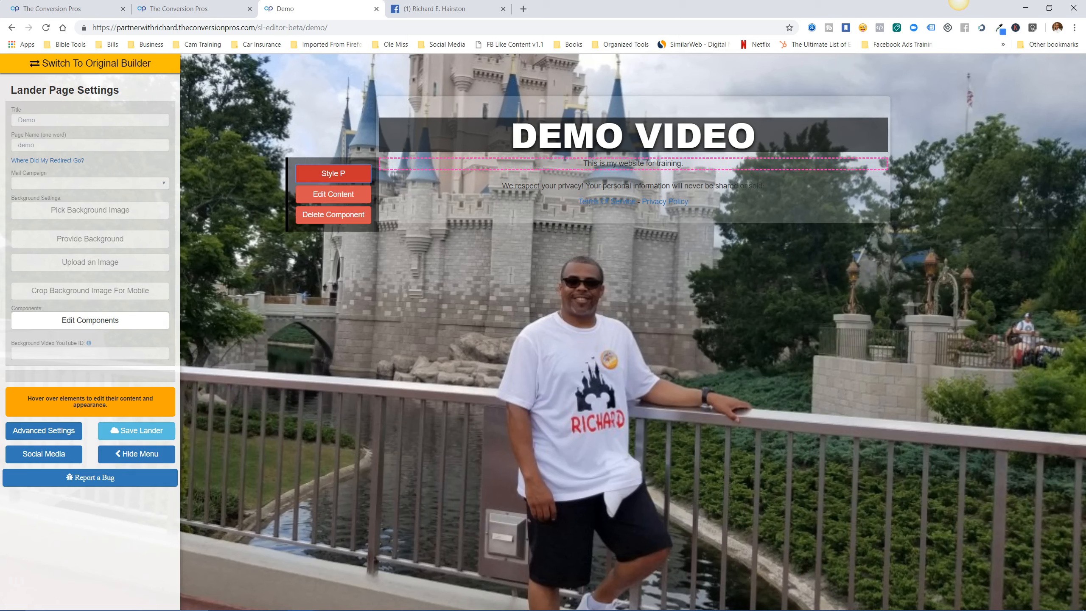
click(333, 194)
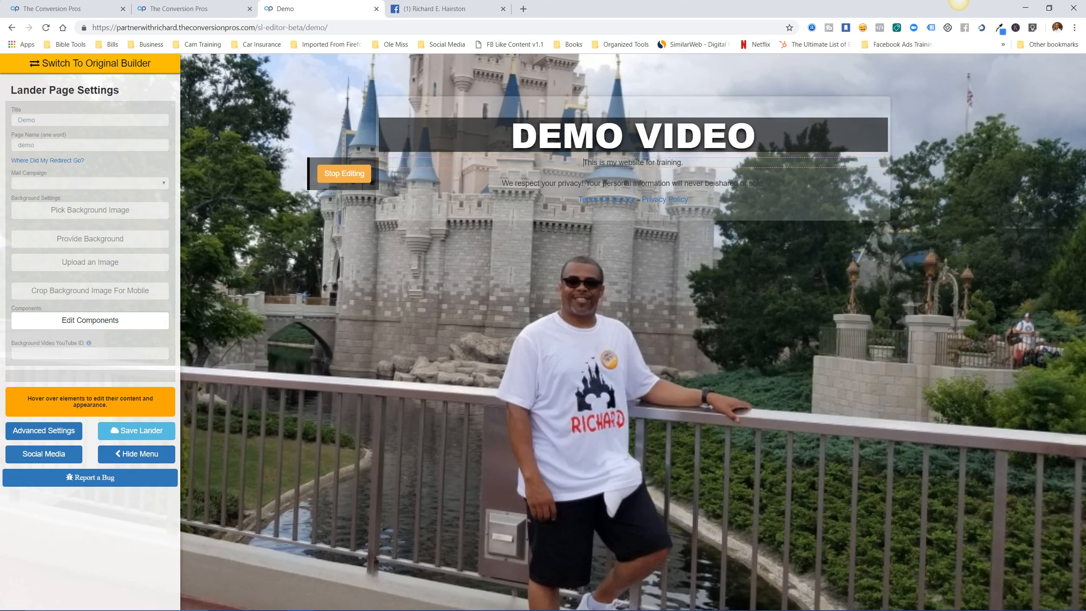
Make the training sentence bold at 18pt.
drag(683, 163, 583, 162)
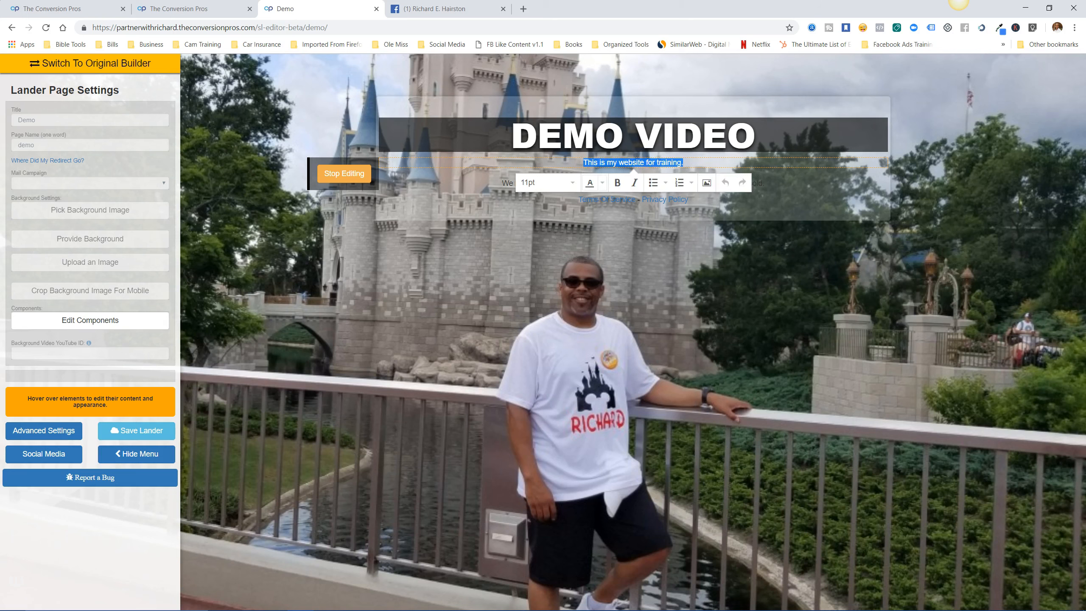
click(602, 183)
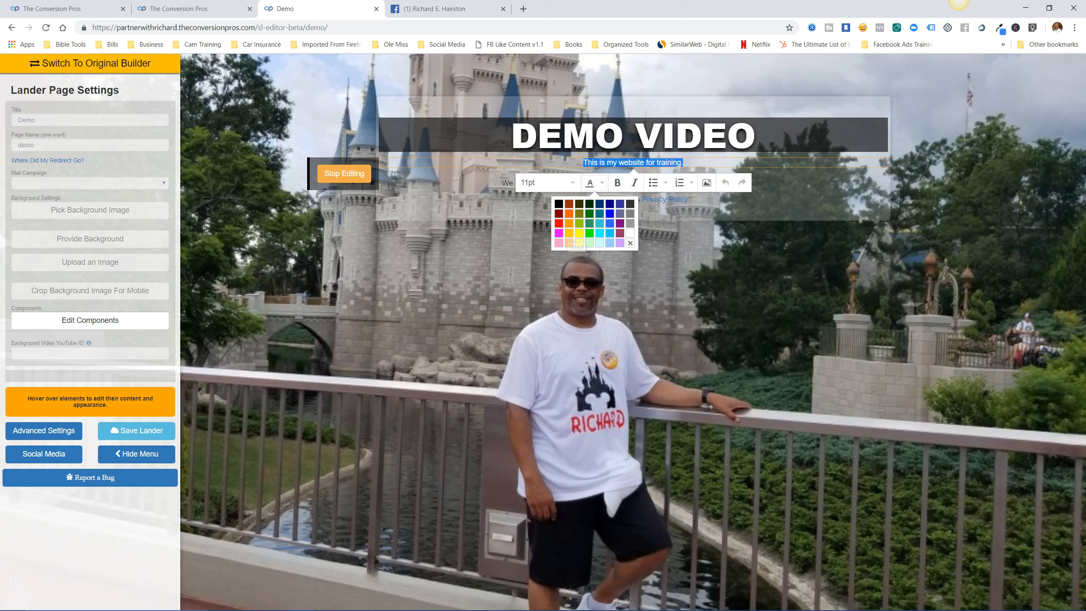
click(630, 233)
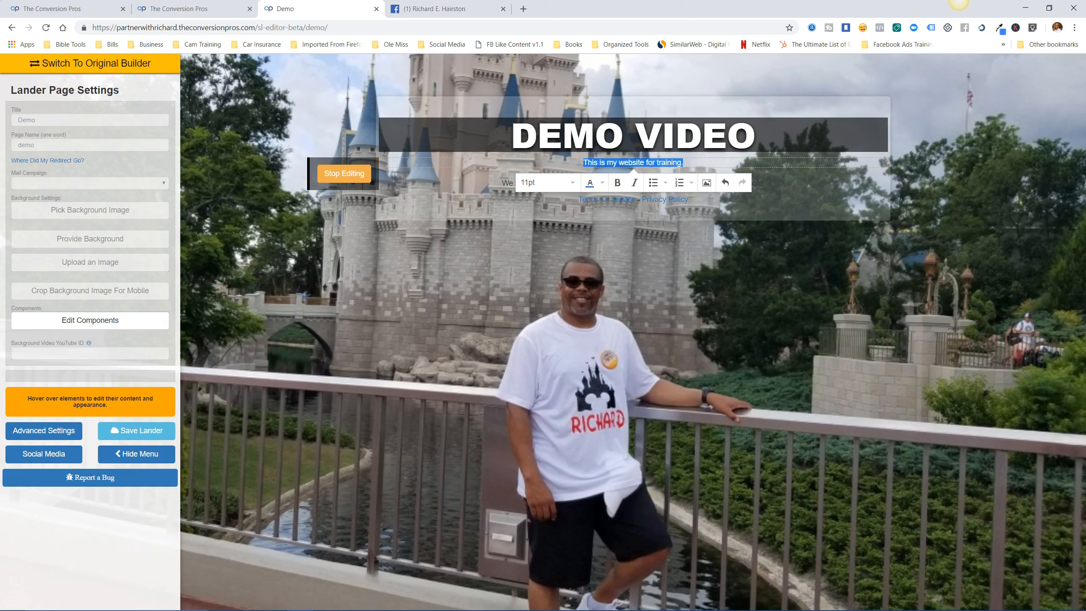
click(617, 183)
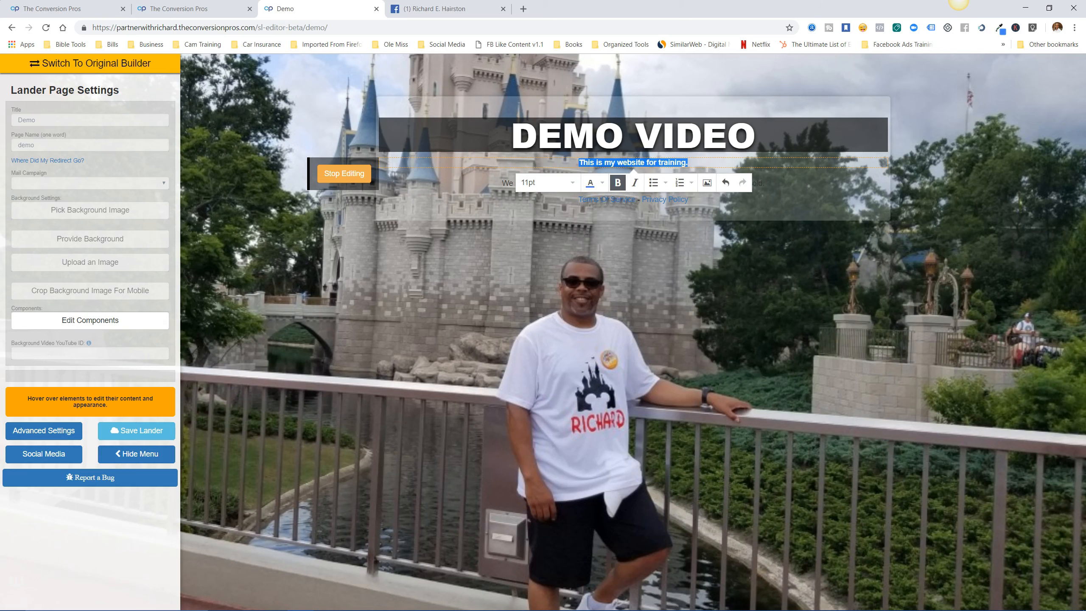
click(547, 182)
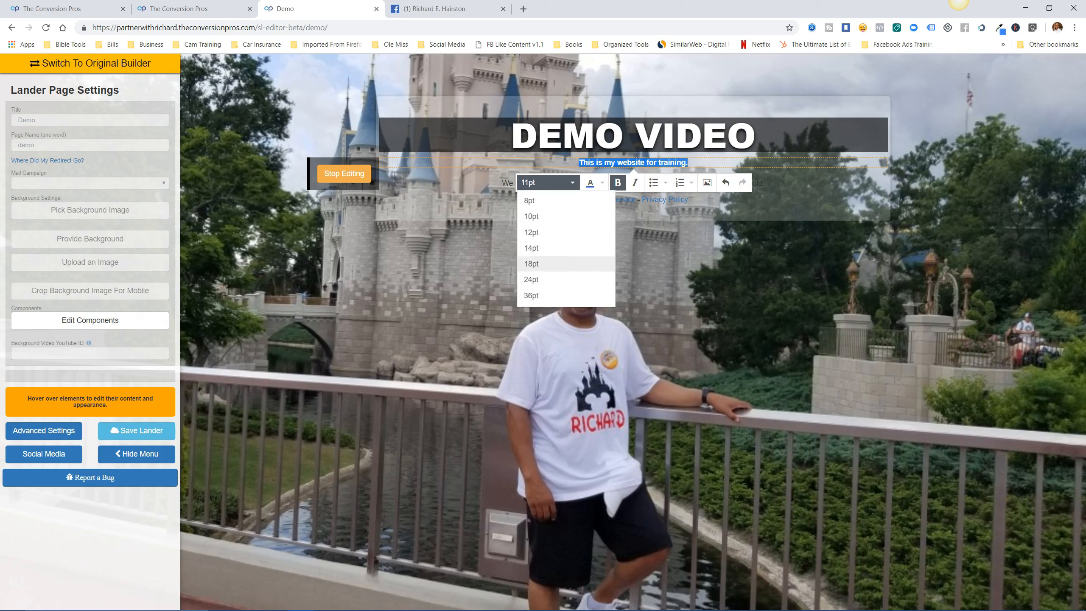
click(532, 263)
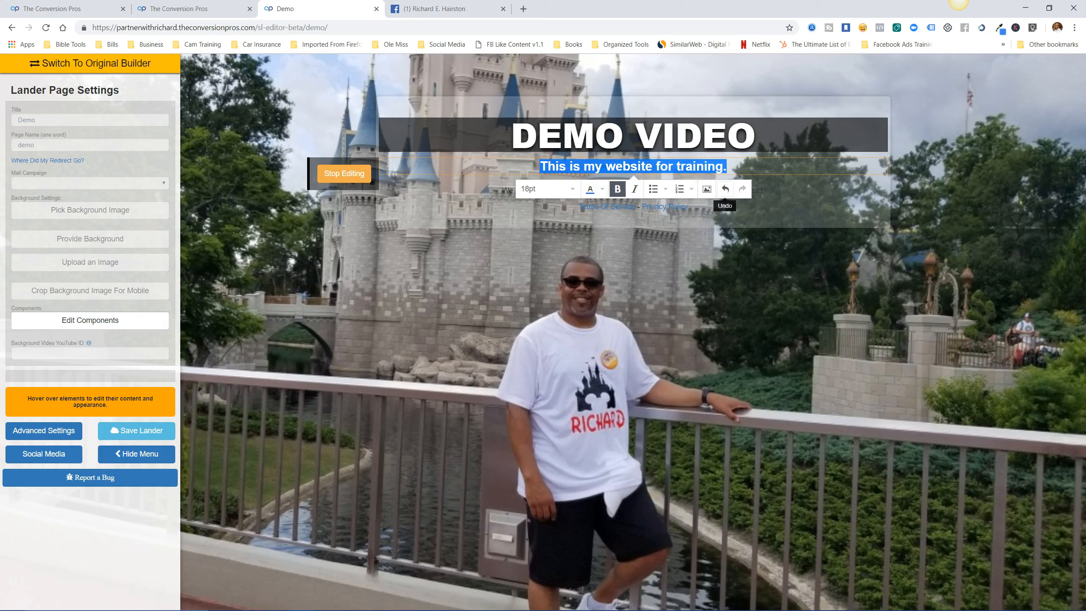
click(726, 166)
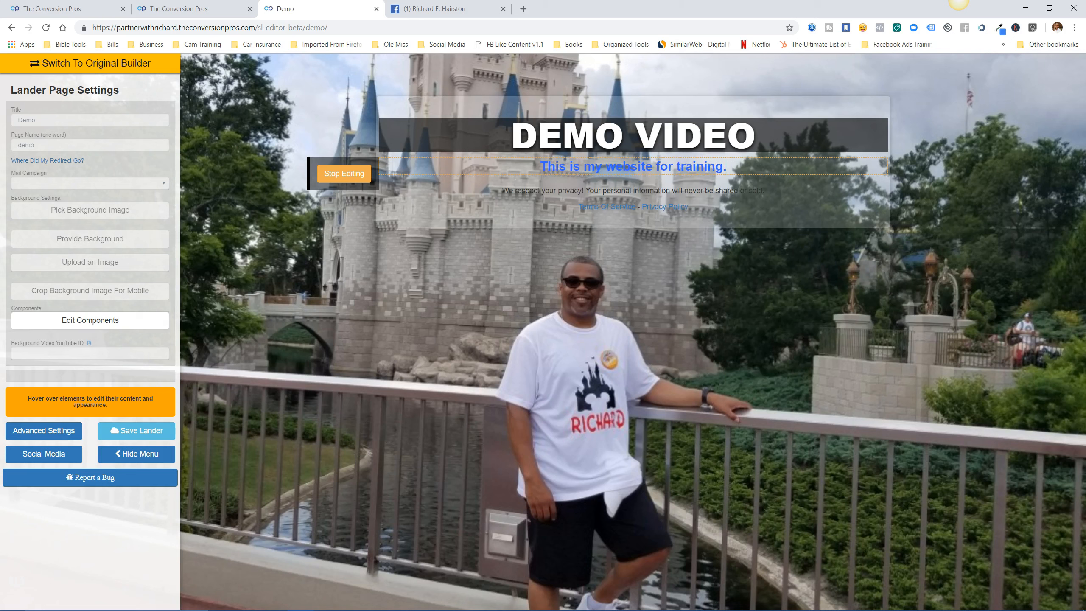
Restyle the training line at 24pt, trying white text and settling on black.
drag(726, 166, 540, 166)
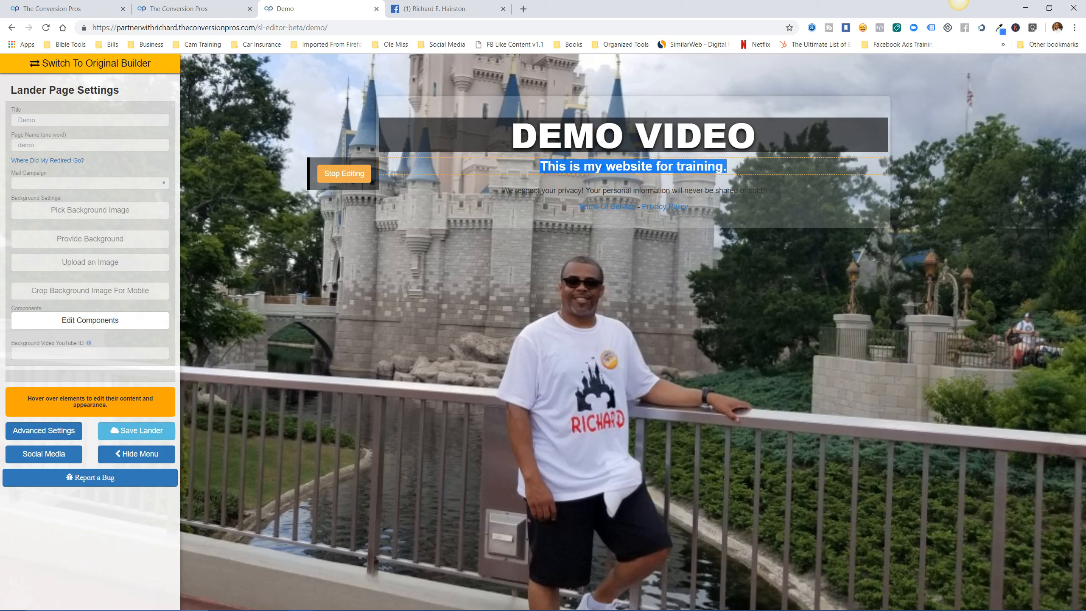
click(602, 188)
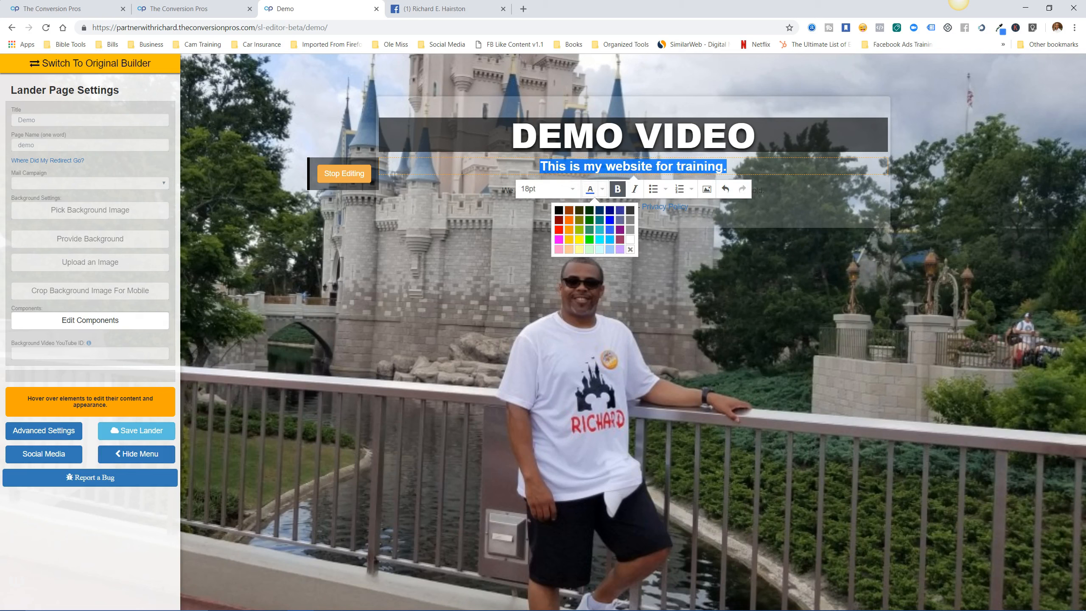
click(631, 240)
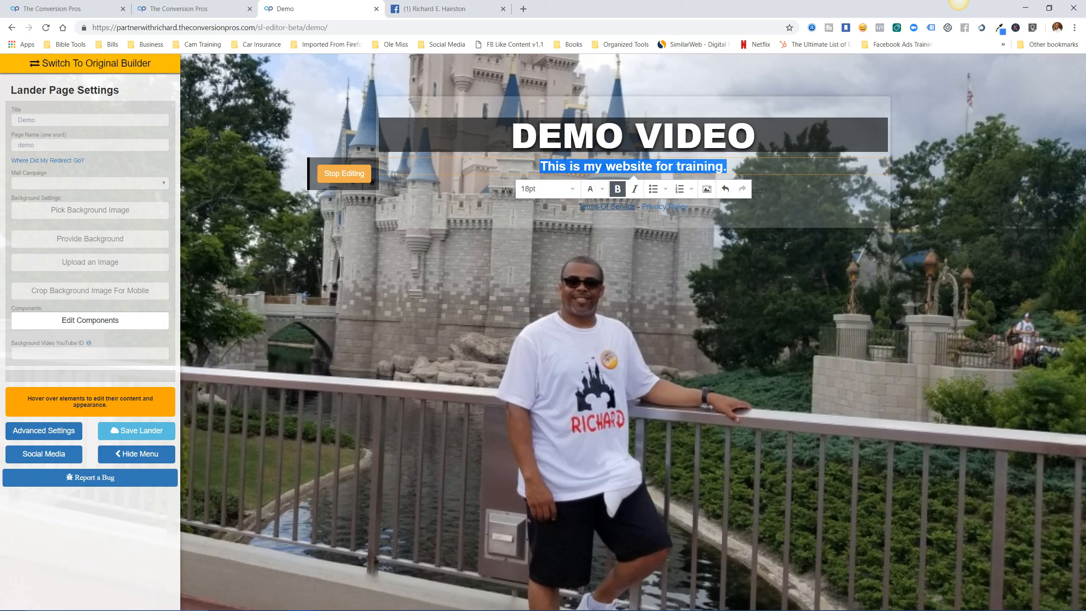
click(547, 189)
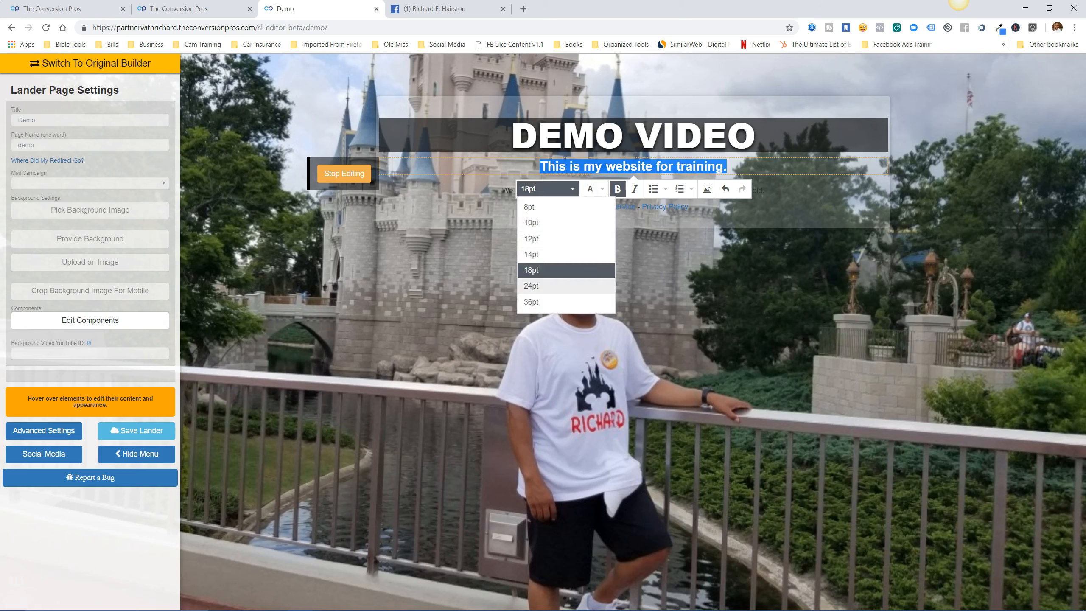
click(535, 287)
click(760, 169)
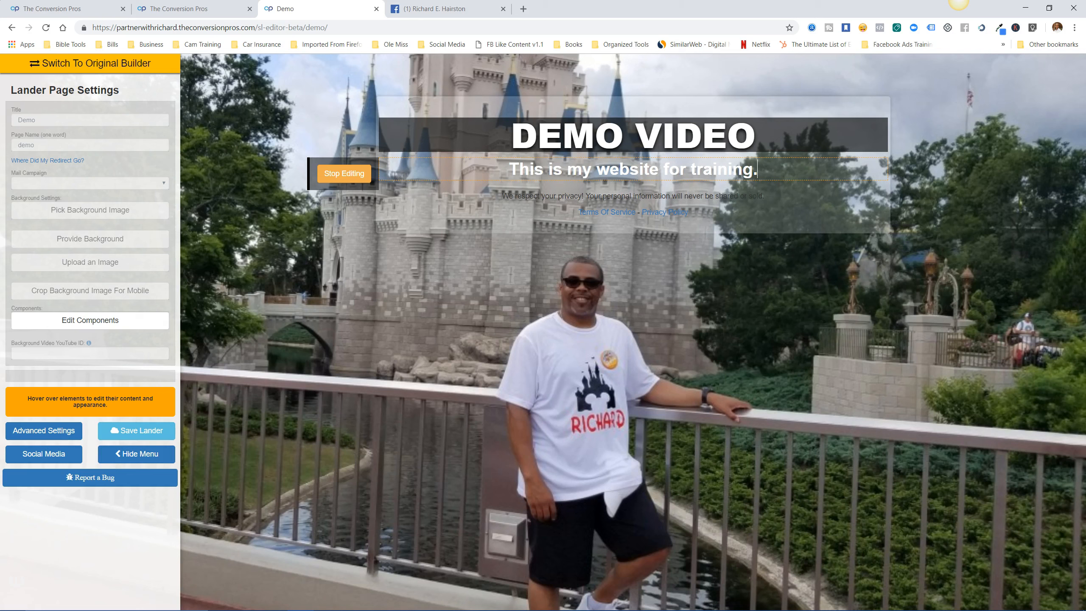
drag(759, 170, 507, 169)
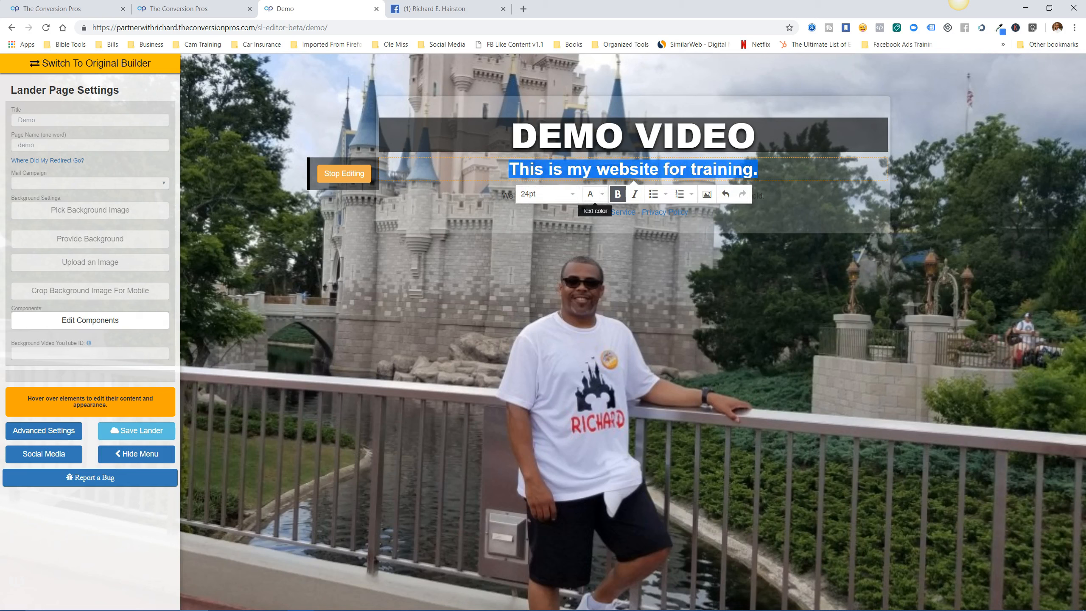
click(602, 194)
click(558, 213)
click(803, 188)
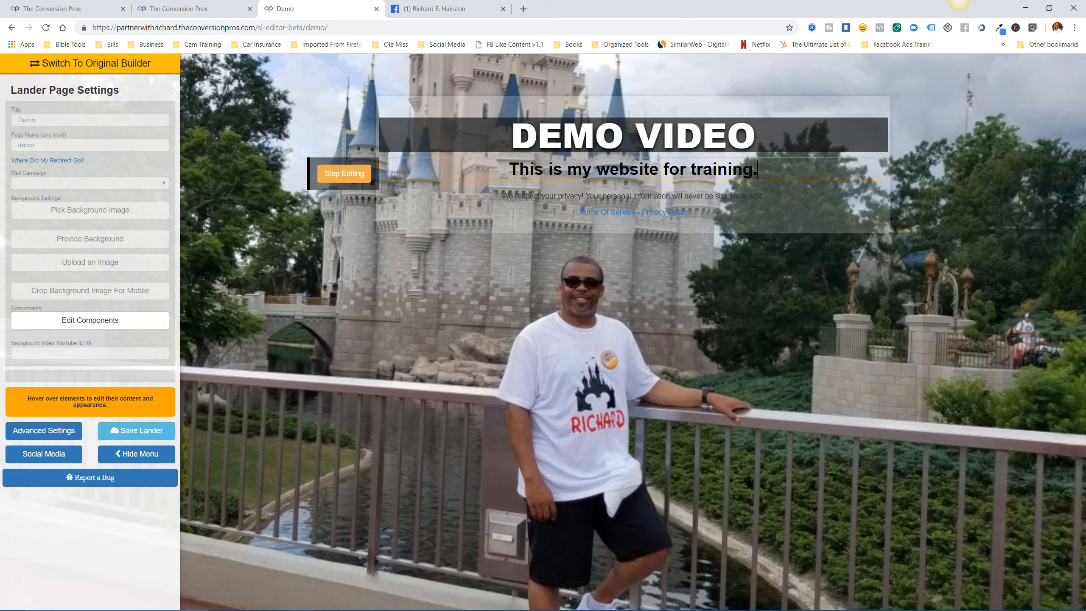
click(344, 173)
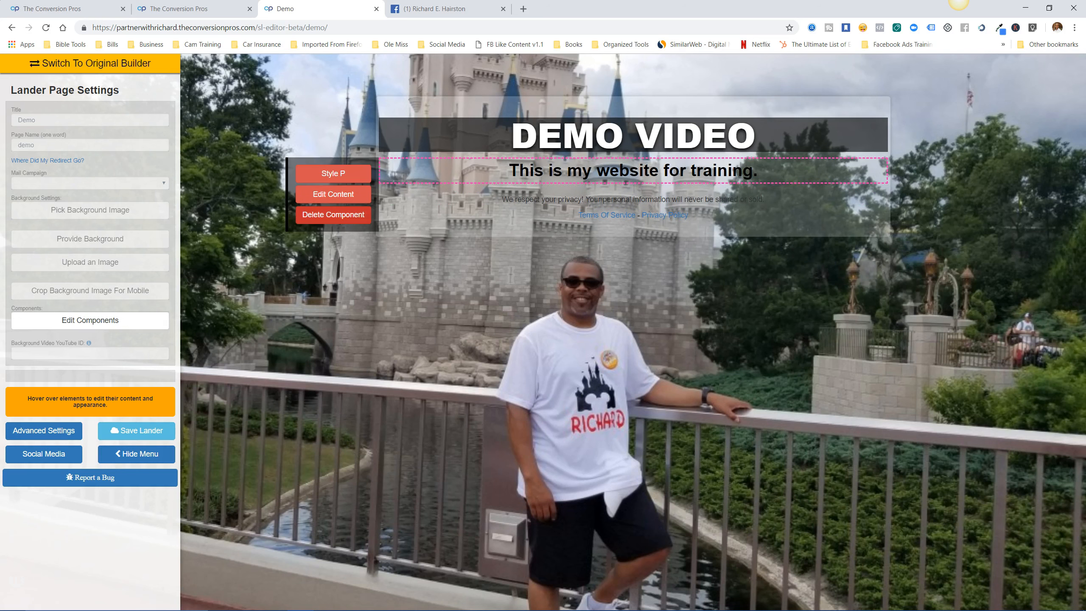
Delete the training paragraph and place a DIV - Free Form block under the DEMO VIDEO heading.
click(334, 214)
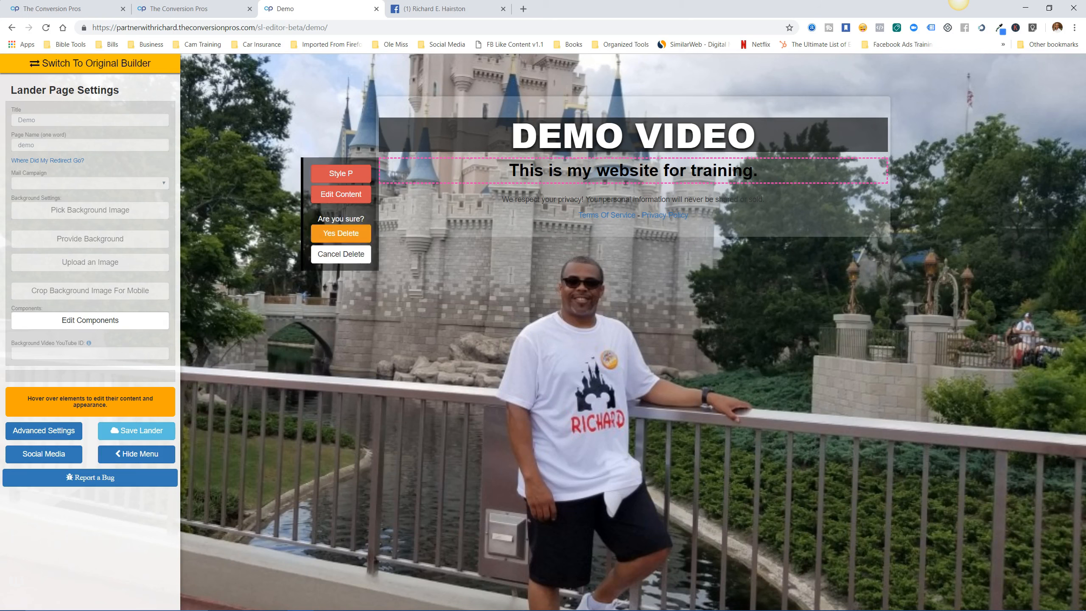
click(341, 234)
mouse_move(633, 169)
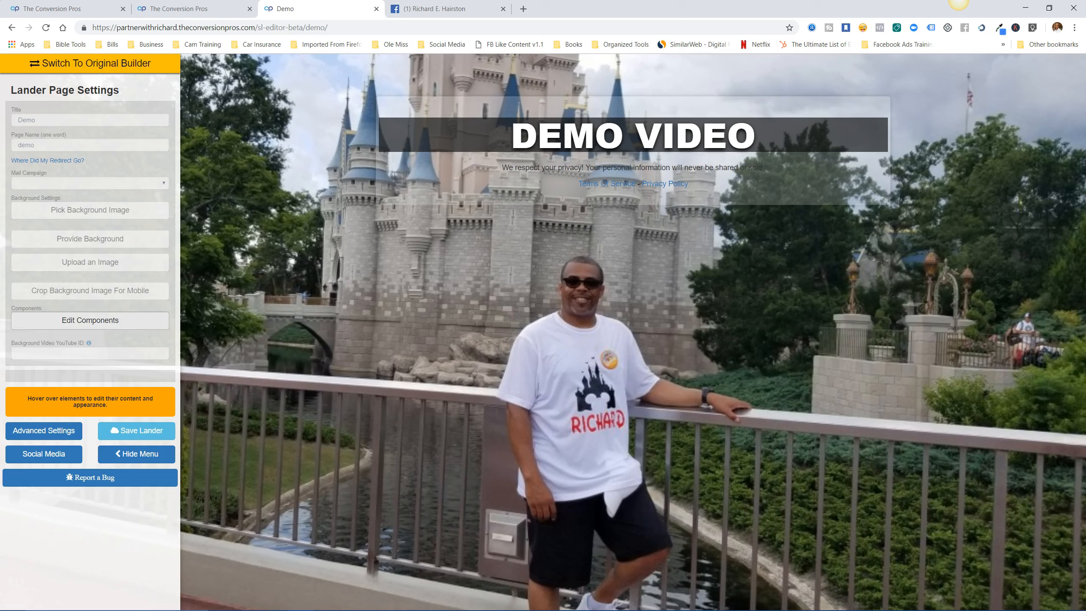
click(90, 320)
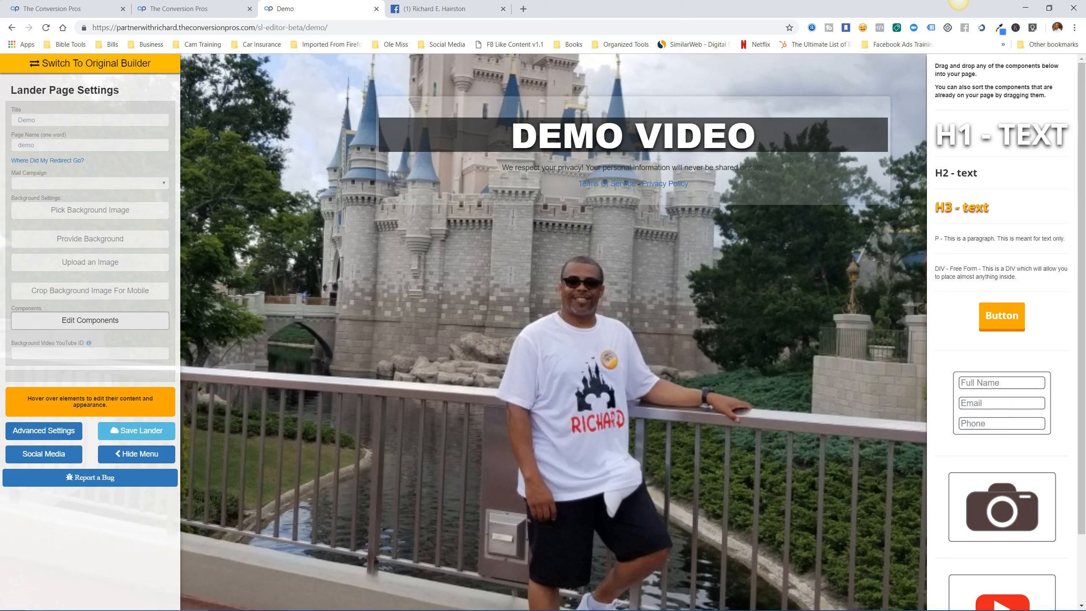
drag(953, 273, 625, 163)
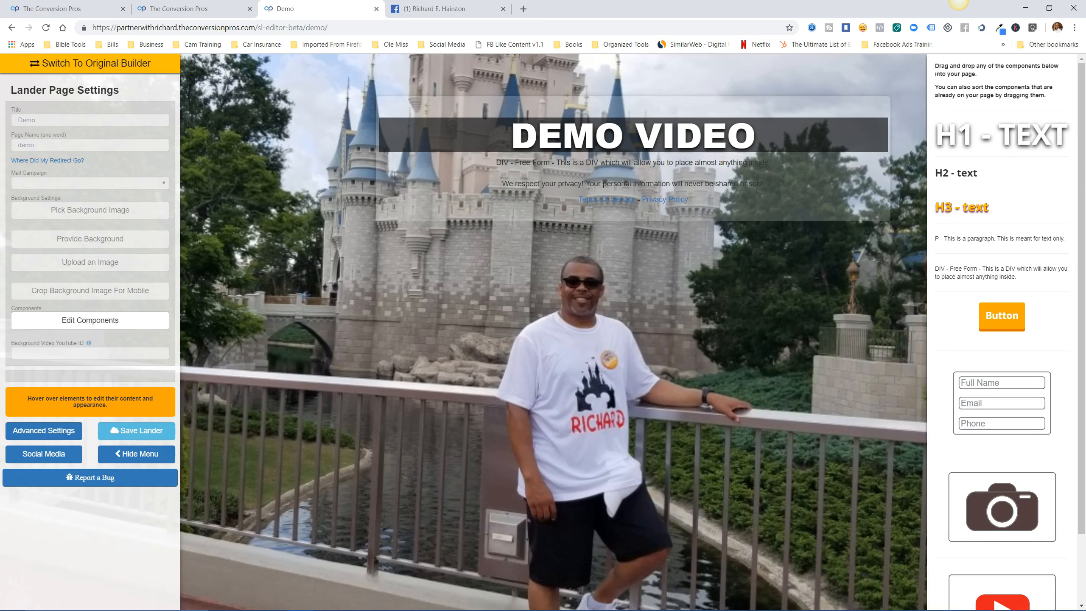
Replace the free-form placeholder with a welcome line giving the owner's name, ending 'I hope you enjoy the presentation.'.
click(333, 194)
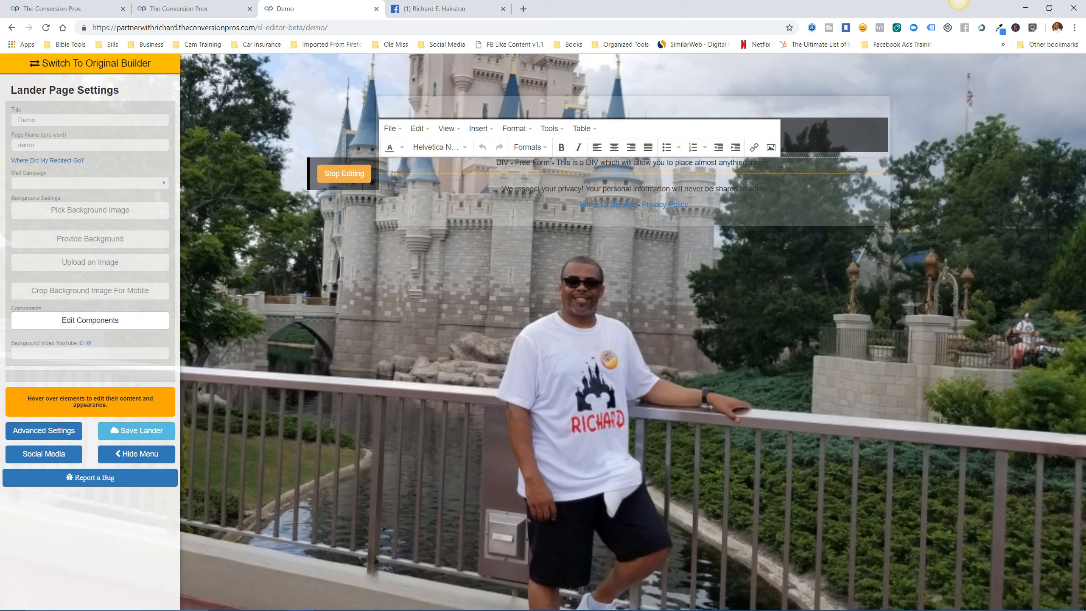
drag(770, 163, 495, 162)
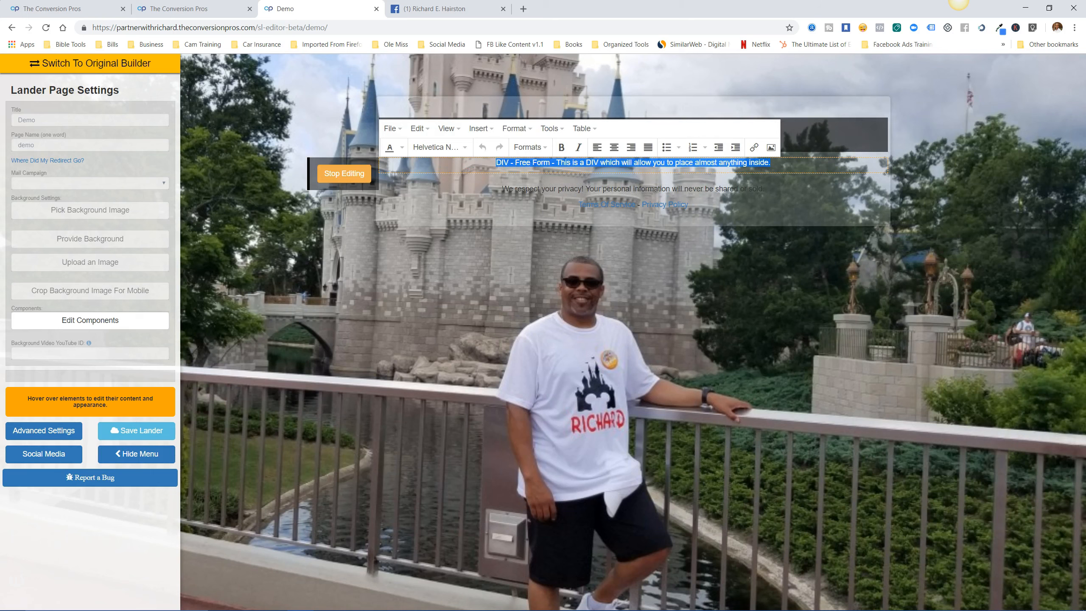
key(BackSpace)
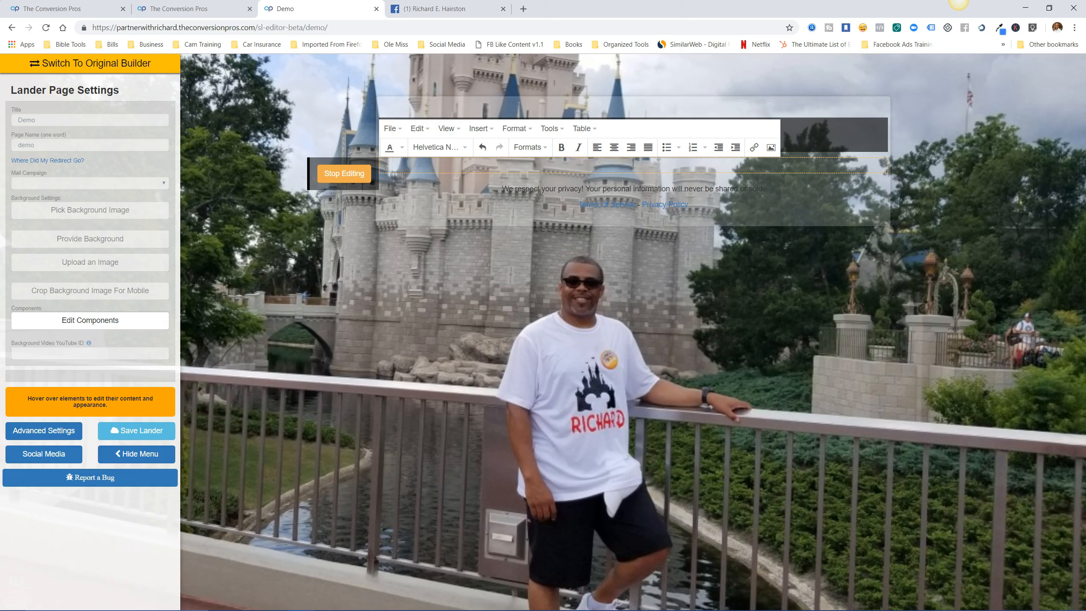
text(My name is Richard Hairston and thank)
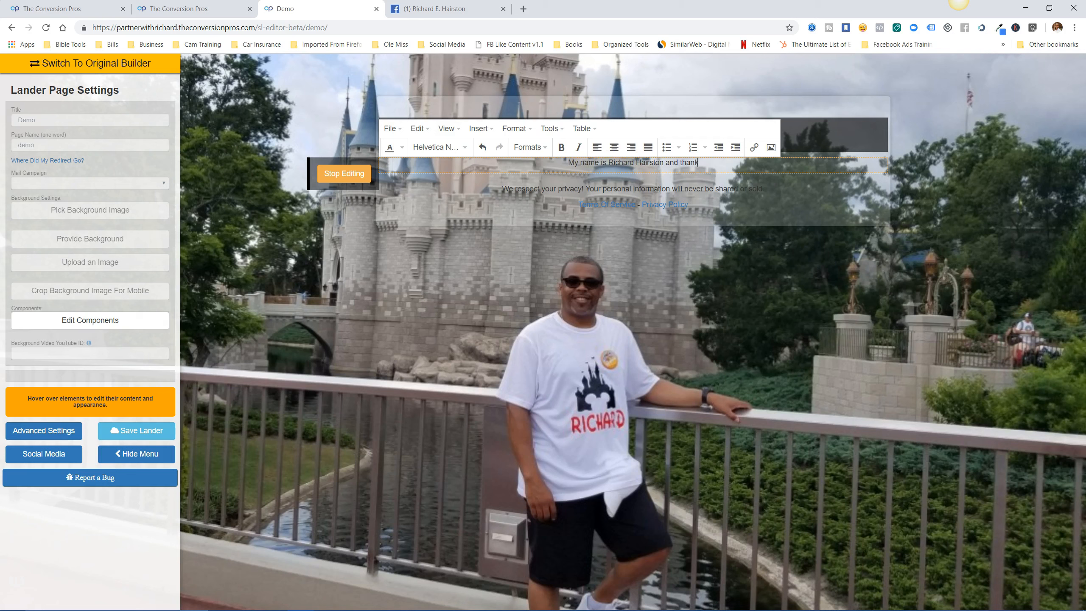
text( you g)
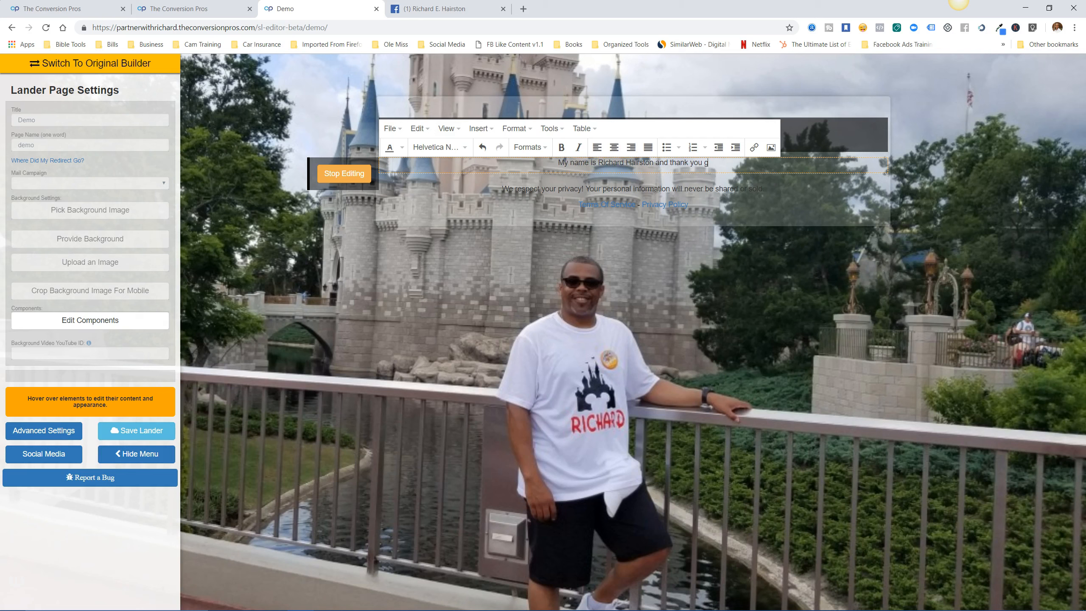
key(BackSpace)
text(for )
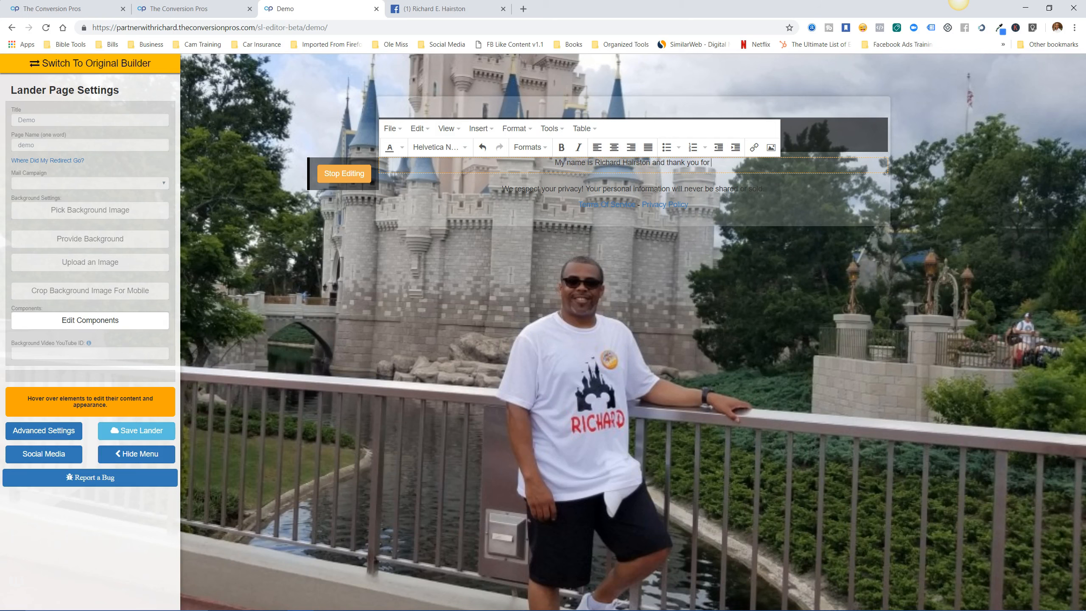
text(stopp)
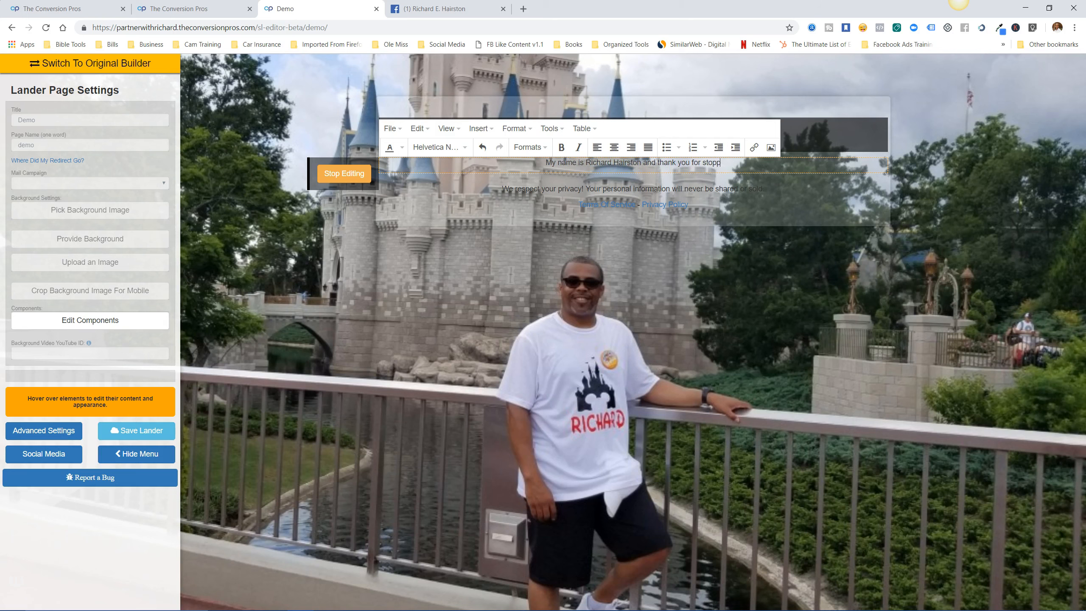
text(ing by)
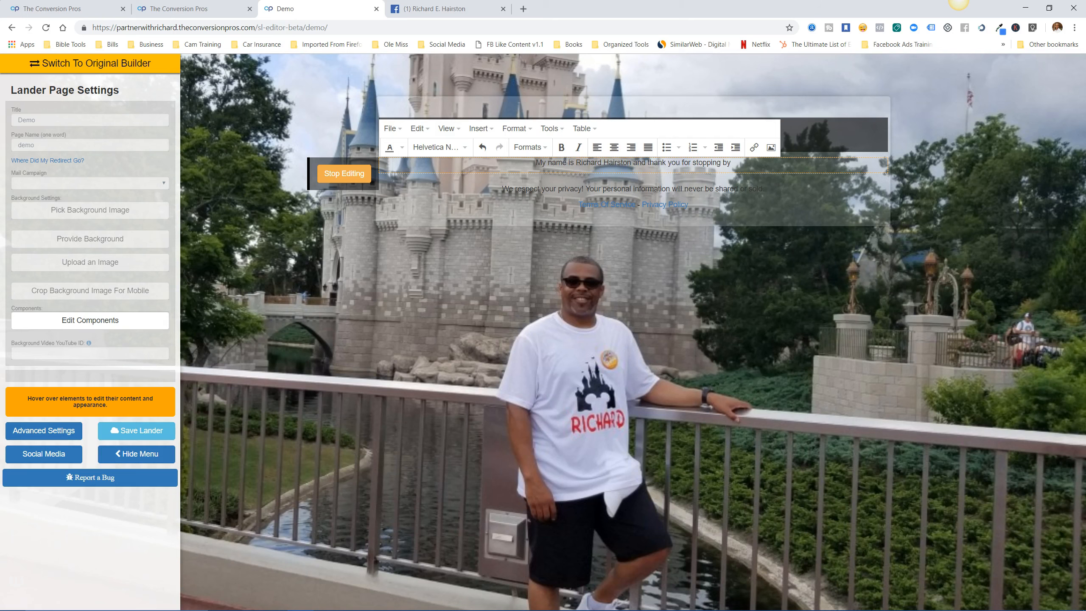
text(. )
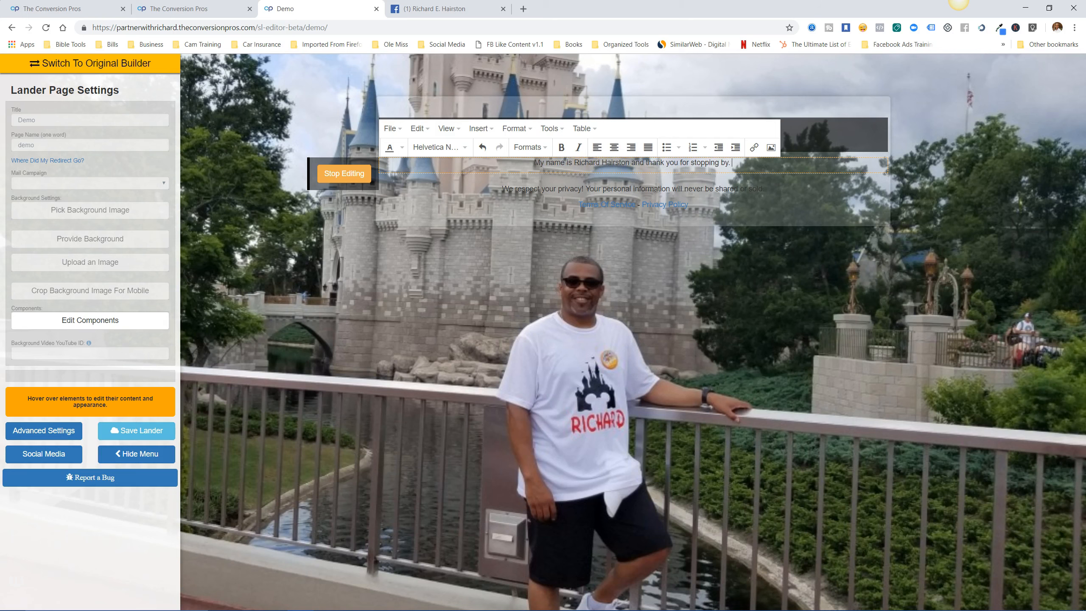
text(I hope )
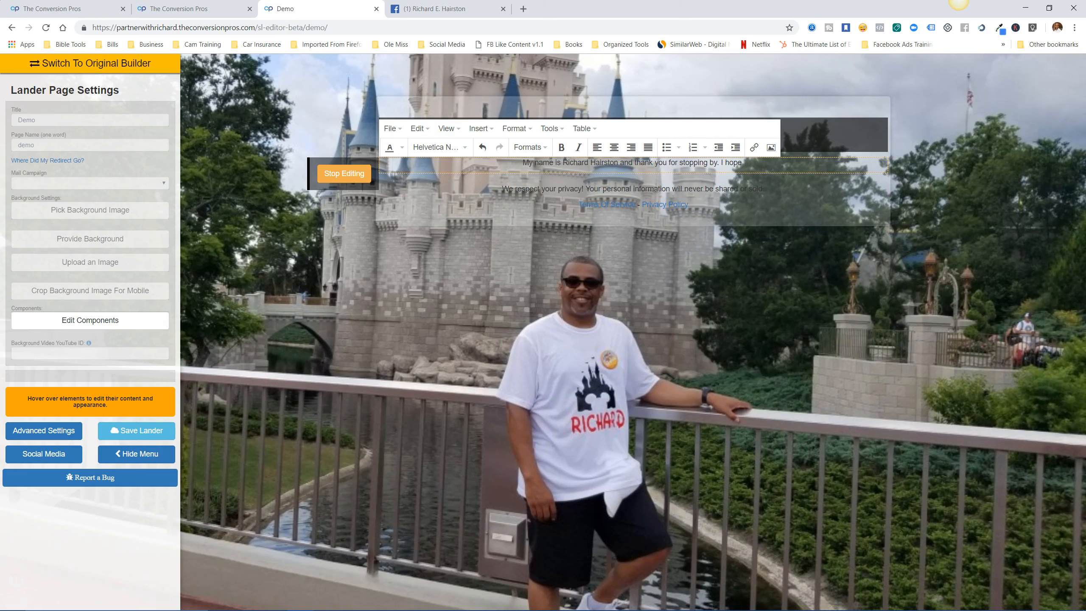
text(you en)
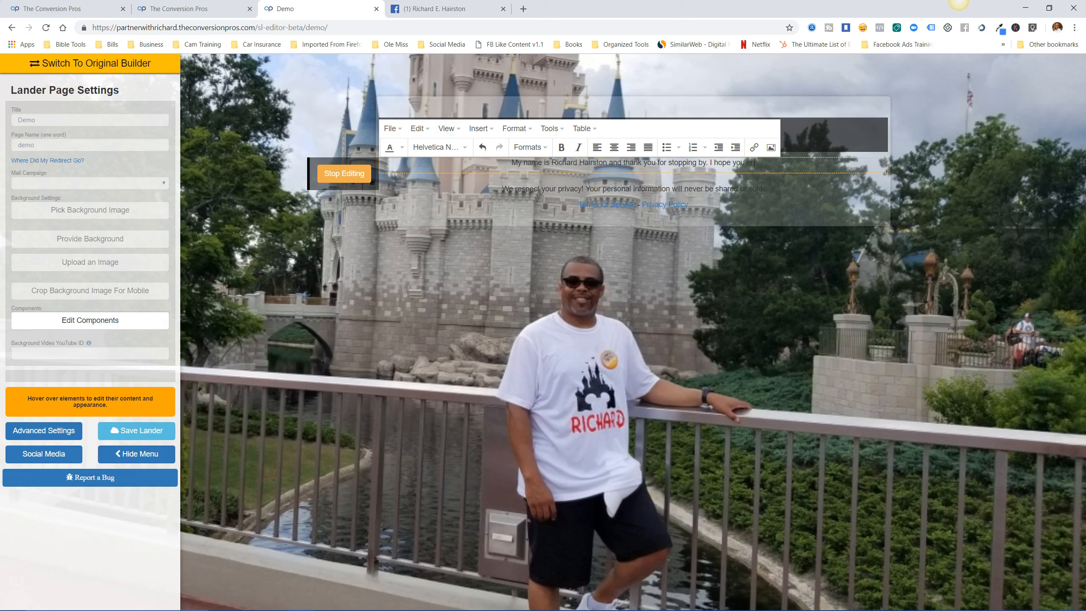
text(joy the presentation.)
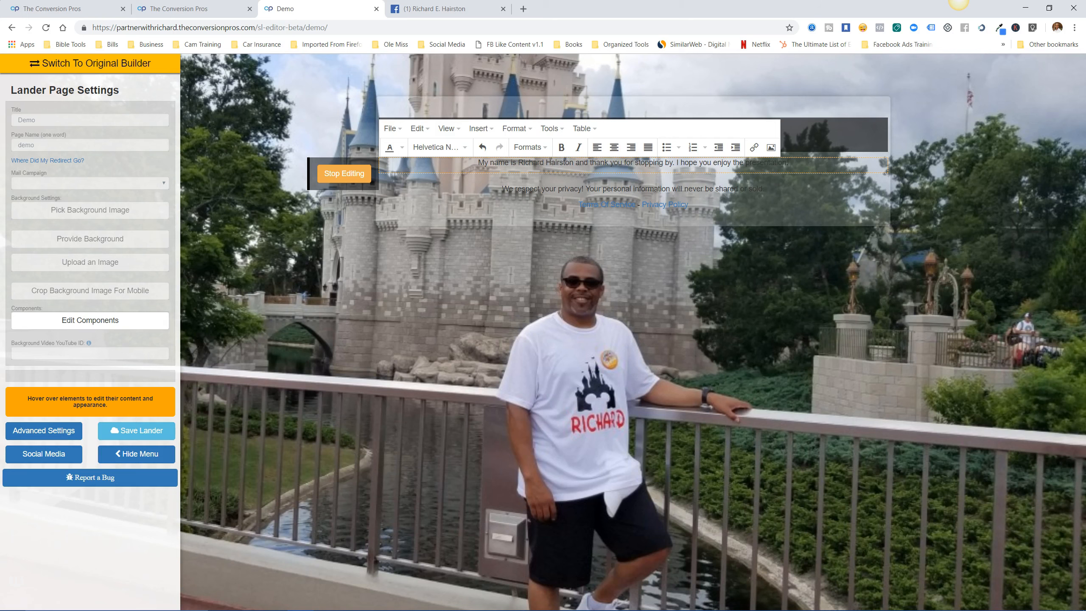
Format the welcome sentence as black, bold Arial Heading 2.
drag(789, 163, 478, 163)
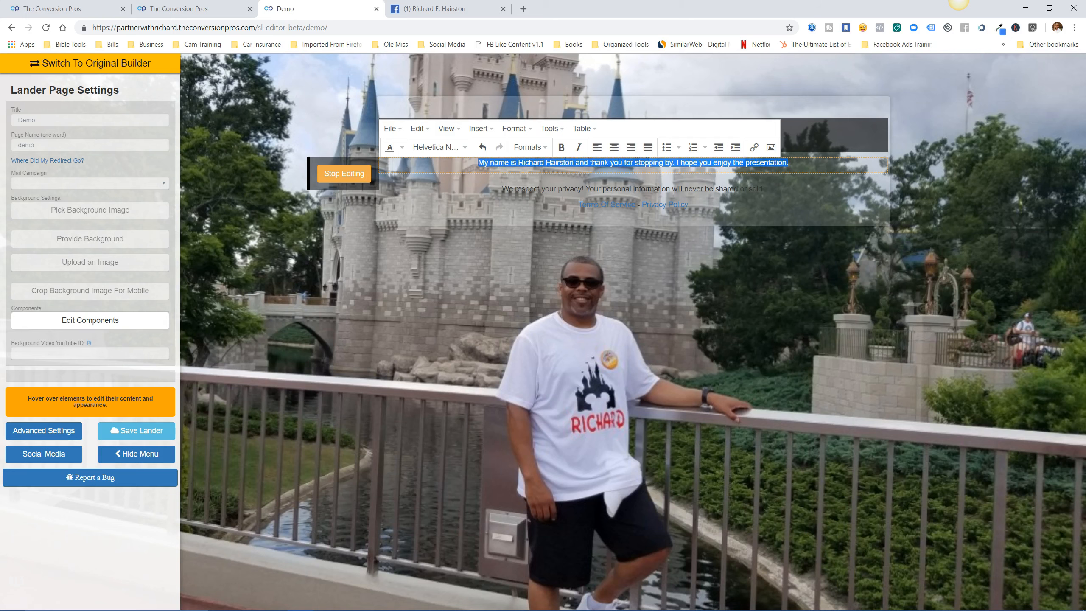
click(402, 148)
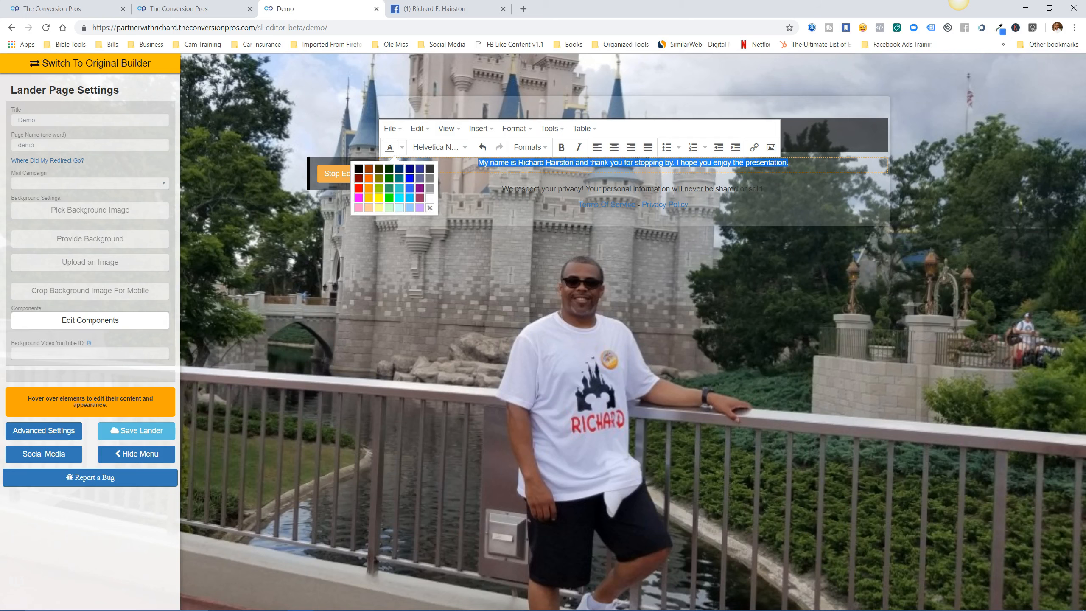
click(358, 169)
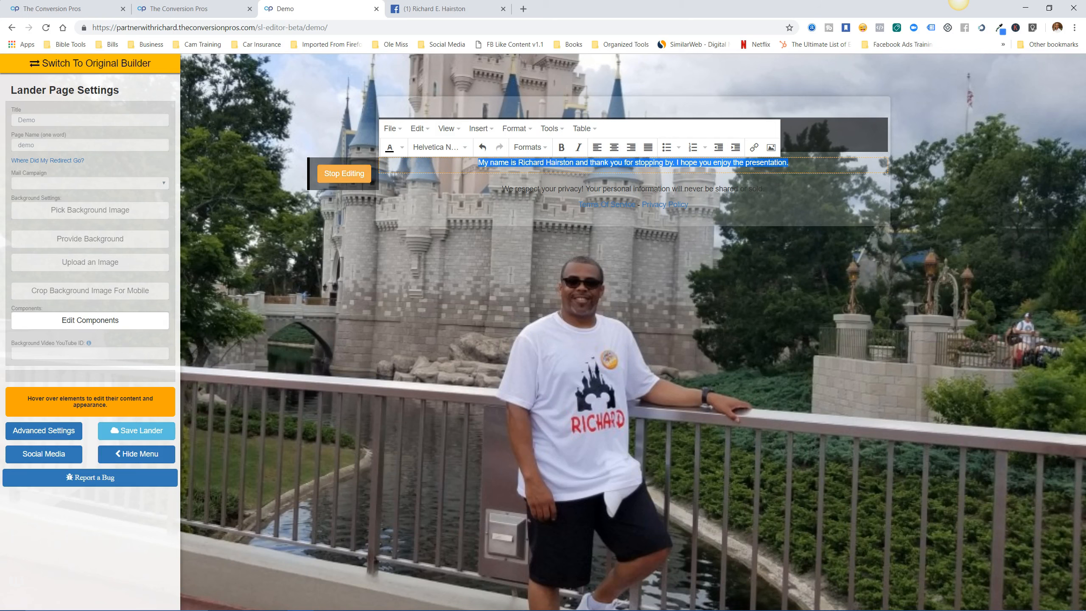
click(561, 147)
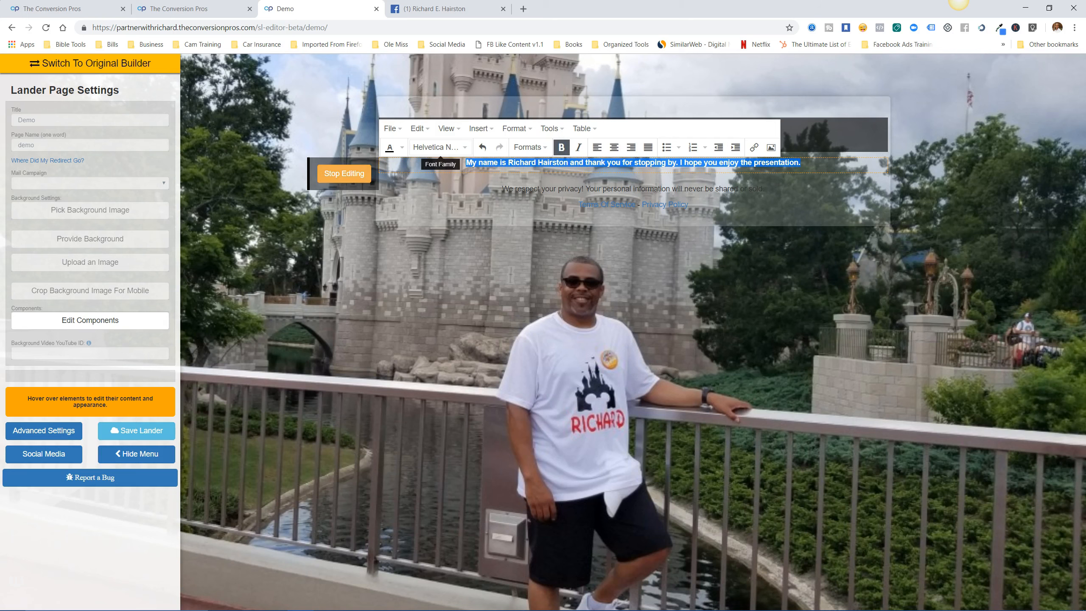
click(440, 147)
click(423, 181)
click(530, 147)
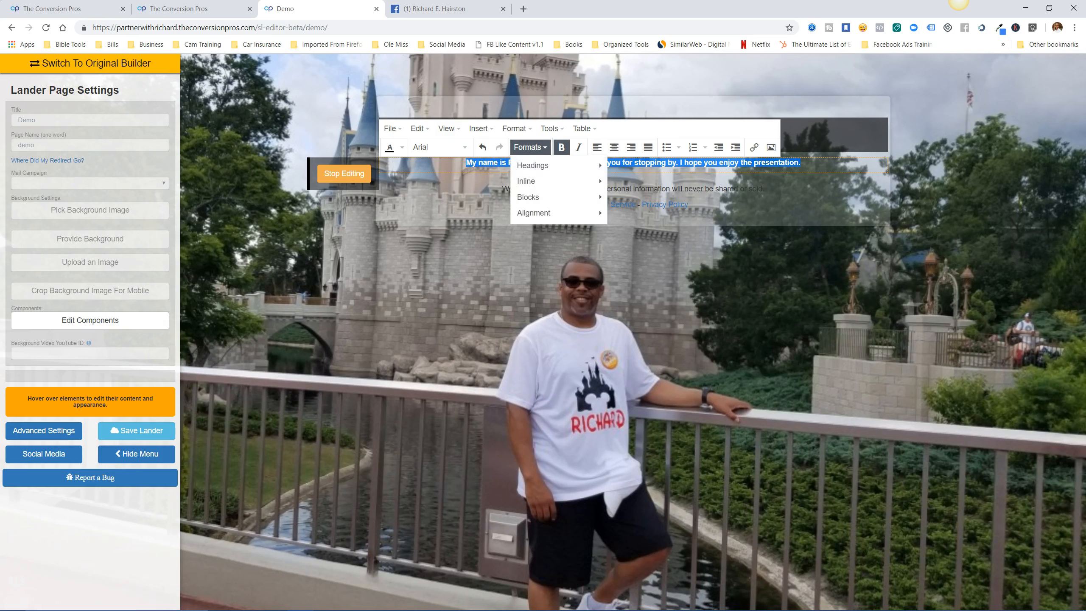
mouse_move(556, 165)
click(638, 201)
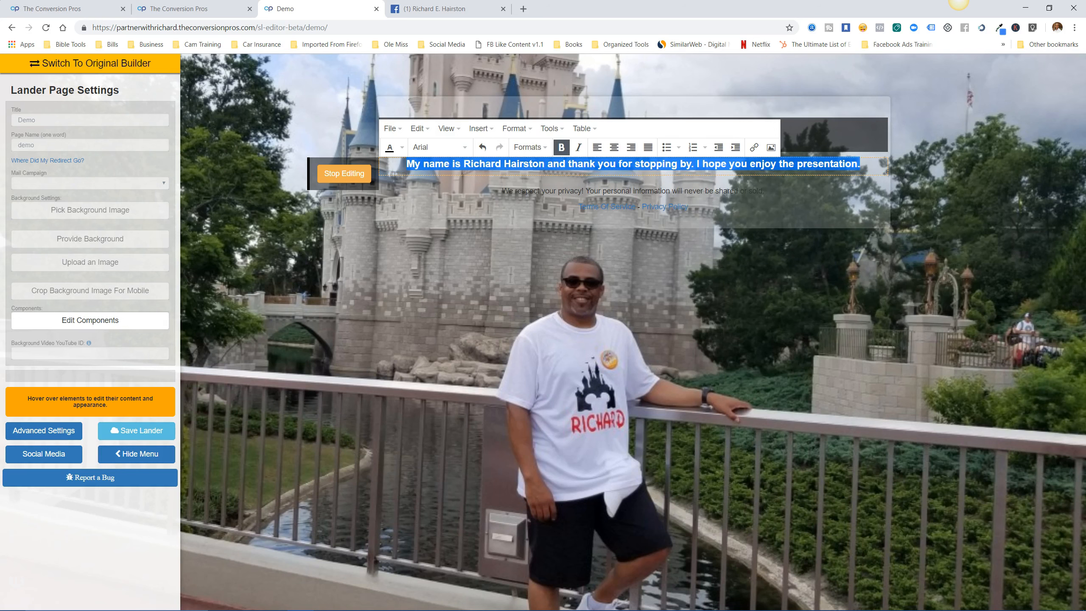
Add an empty line below the welcome heading, then go to the Facebook tab.
click(786, 165)
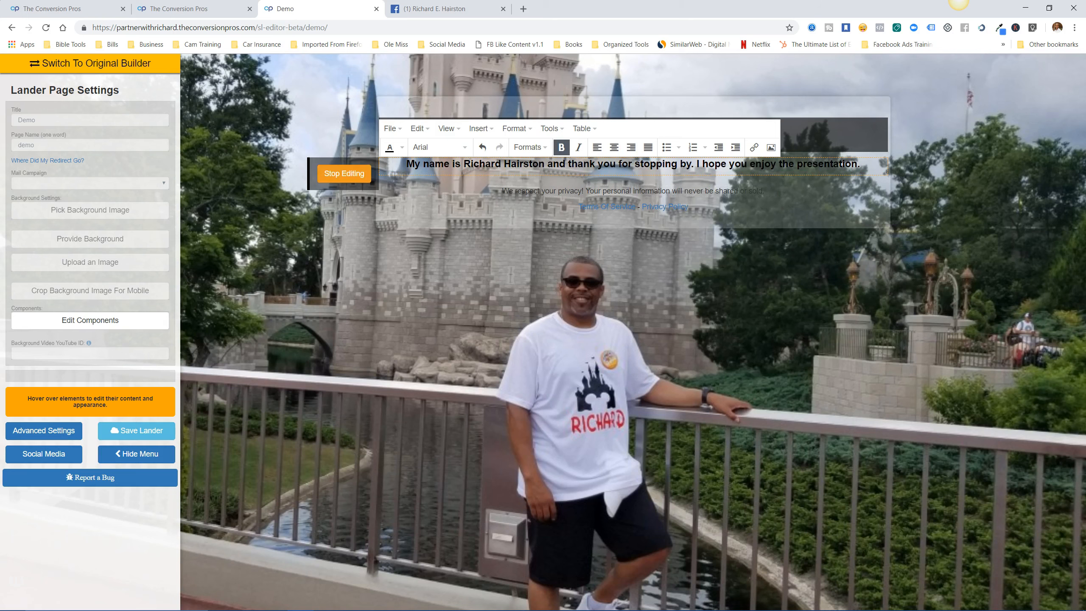
click(343, 173)
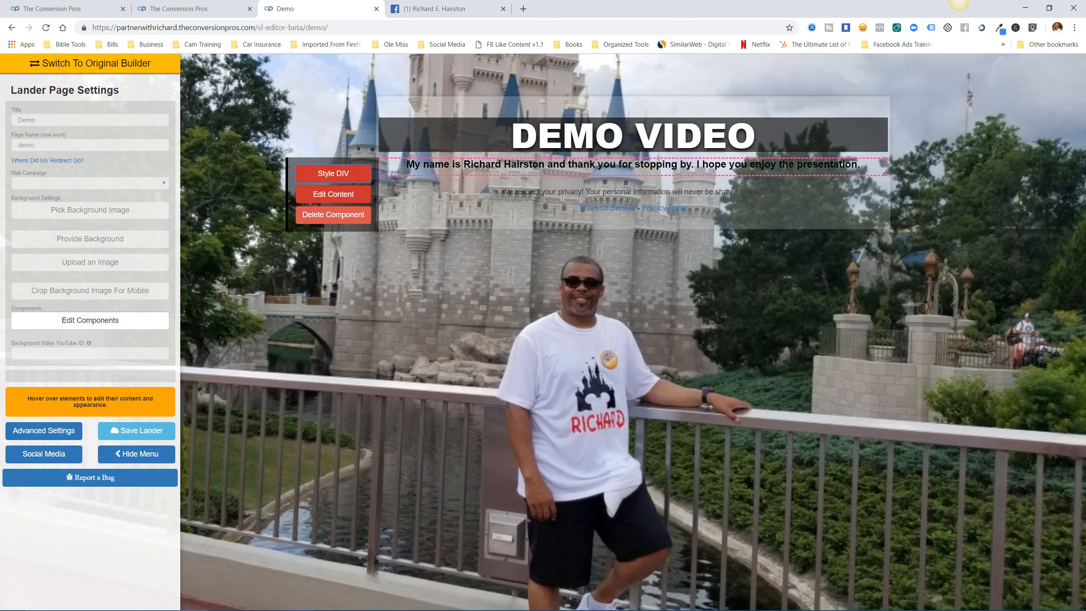
click(333, 193)
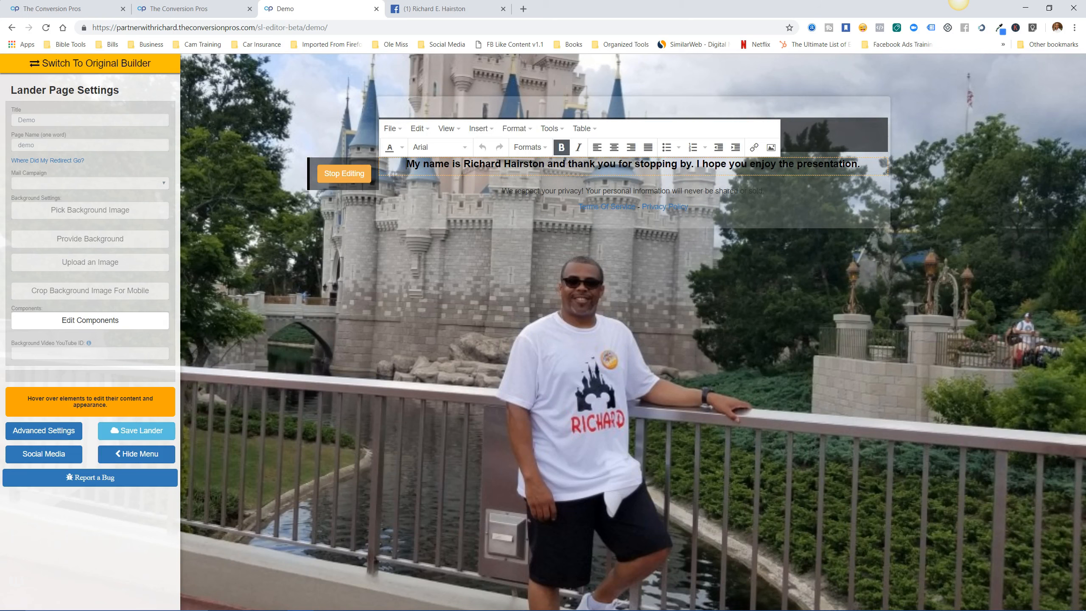
key(Return)
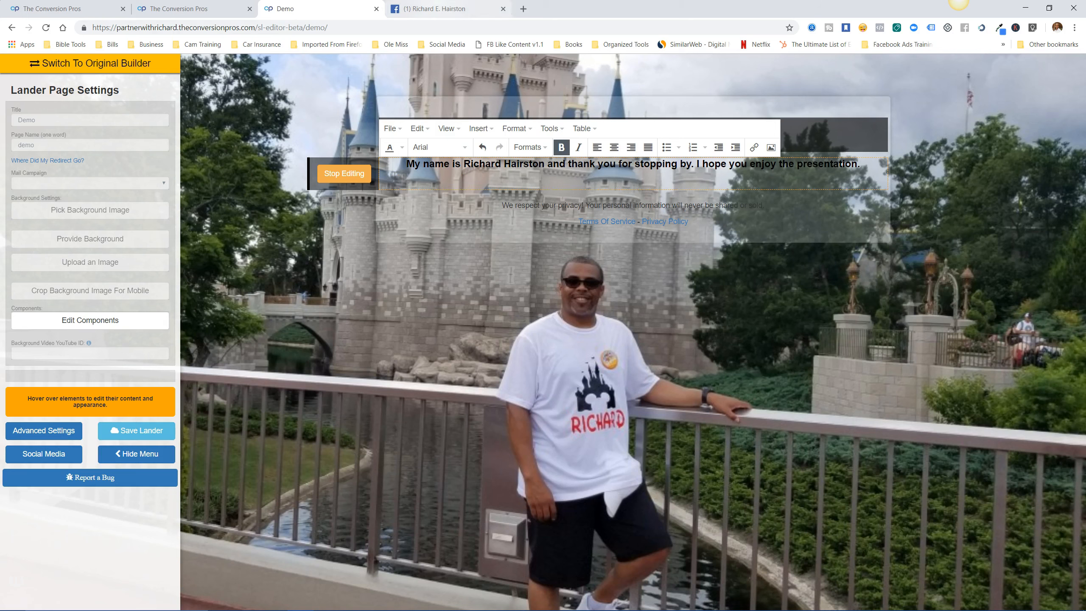
click(445, 9)
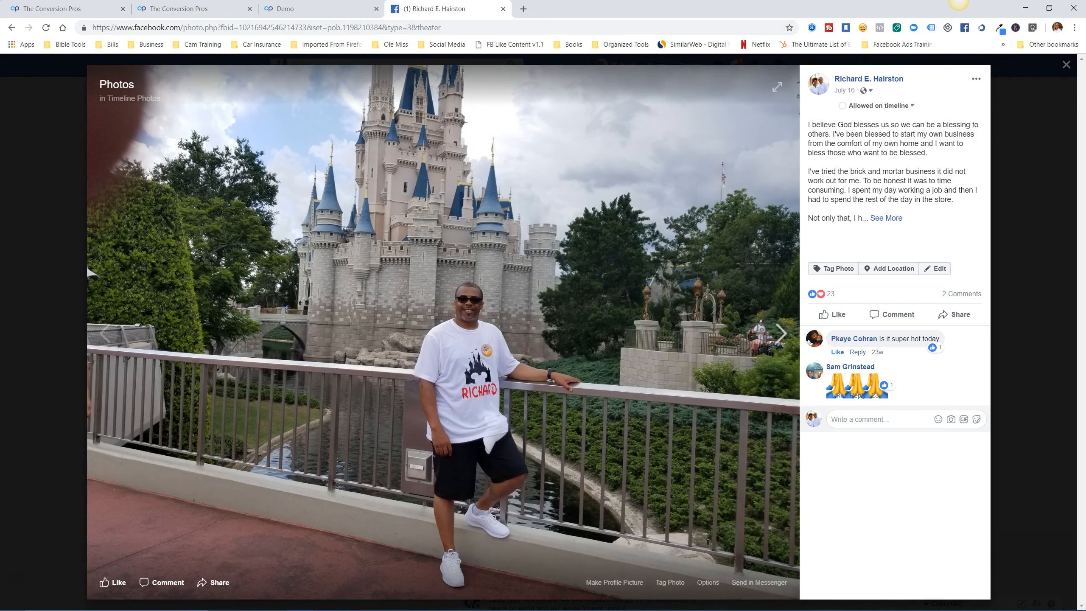
Copy the image address of the FREE VIDEO REVEALS promo photo and return to the Demo tab.
click(1067, 65)
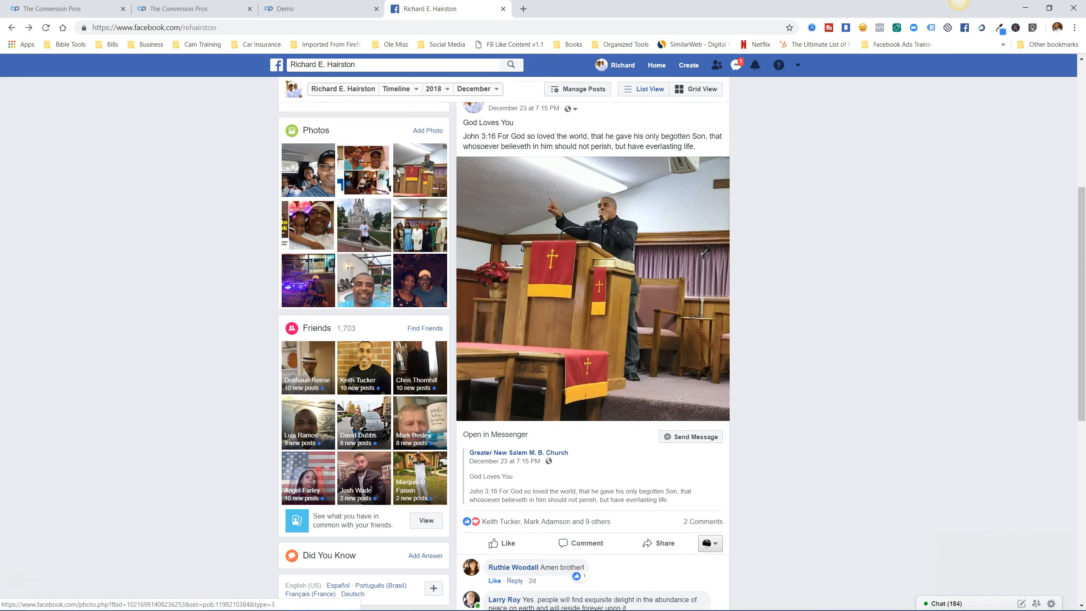
click(308, 225)
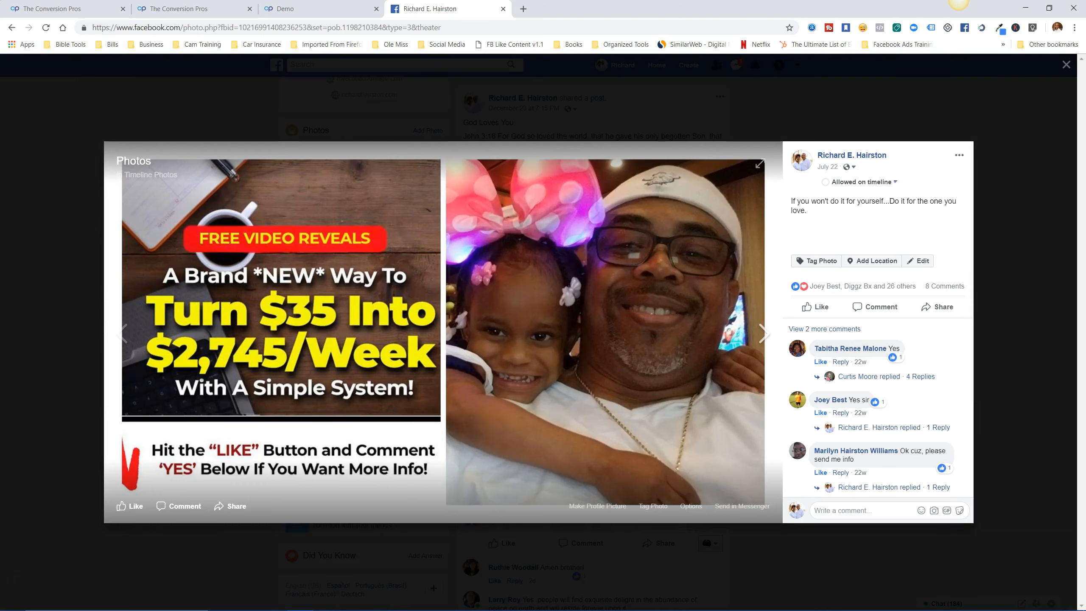
right_click(669, 455)
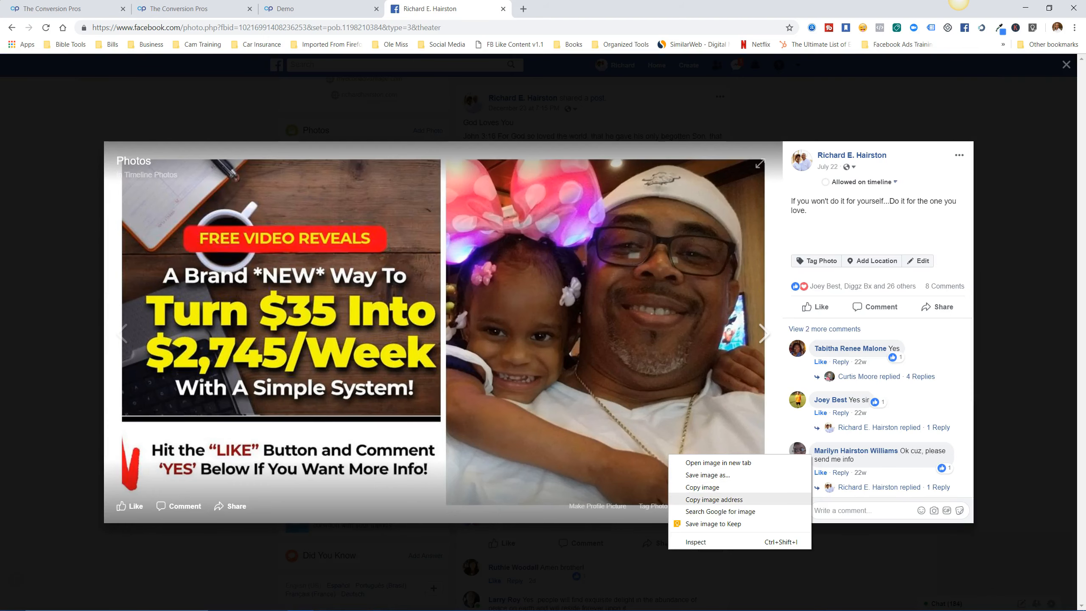
click(714, 499)
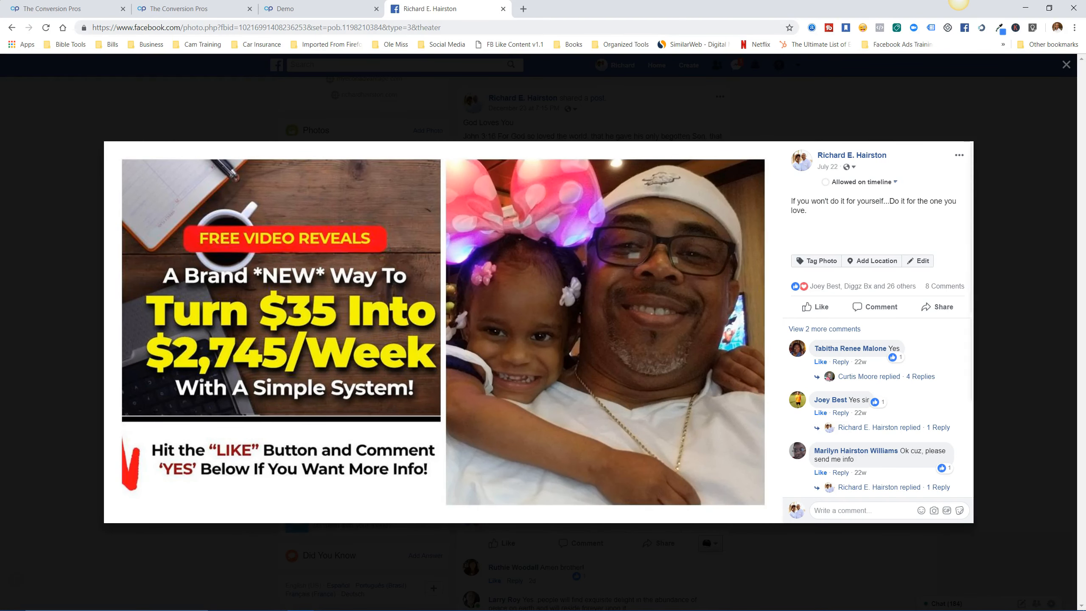
key(ctrl+shift+Tab)
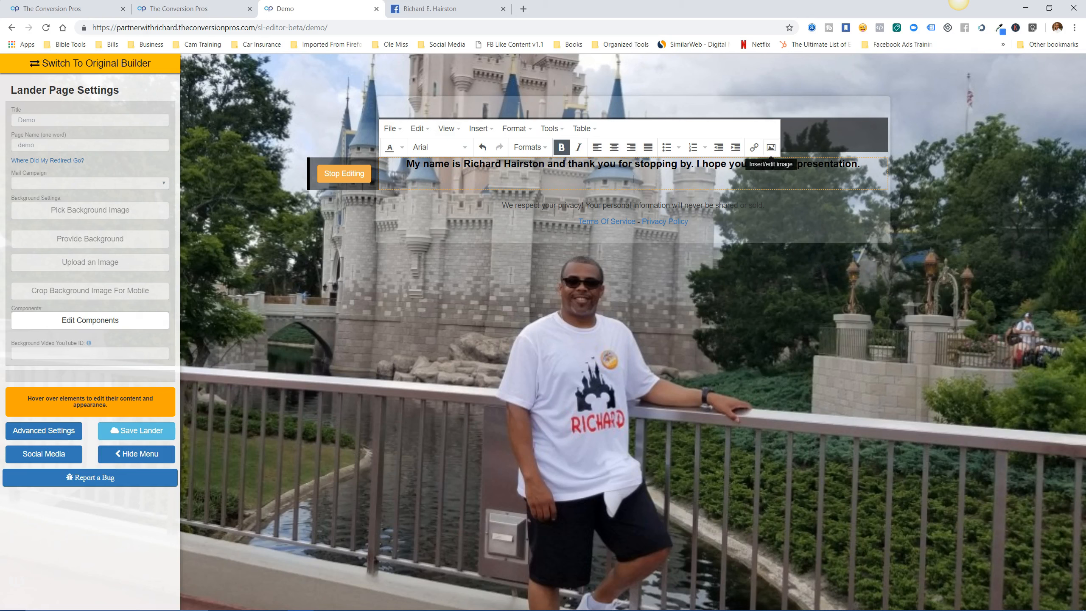
Insert the Facebook promo image from its pasted URL at 350 pixels wide.
click(479, 128)
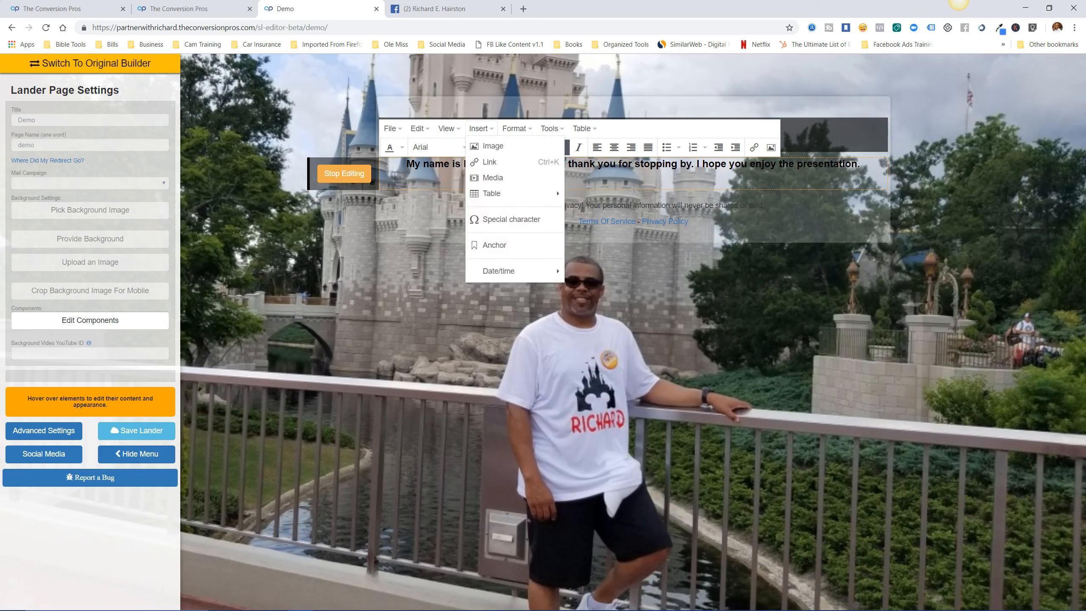
click(487, 147)
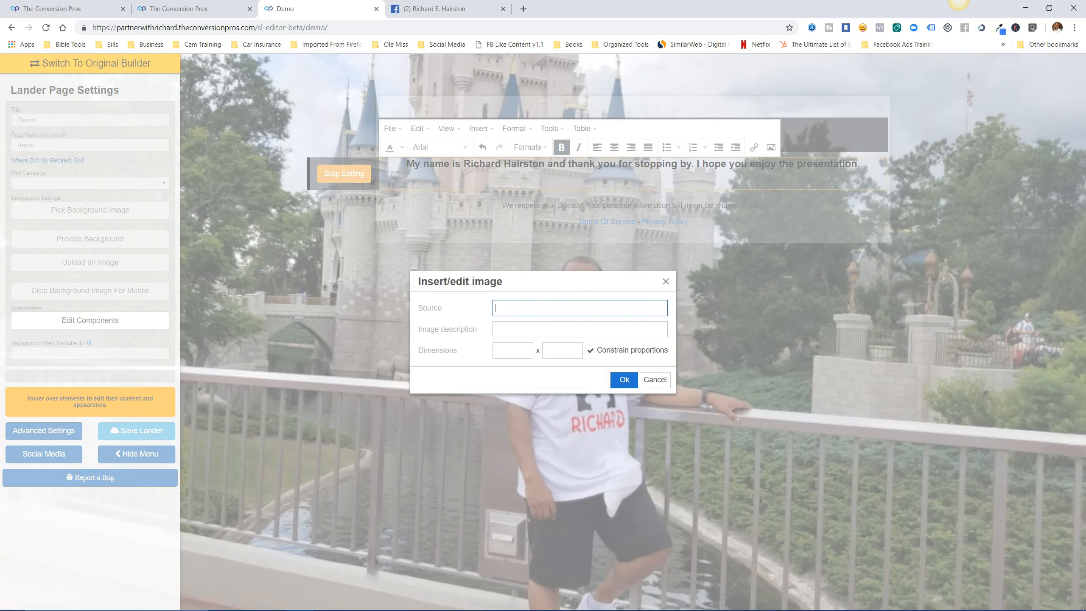
right_click(499, 311)
click(521, 396)
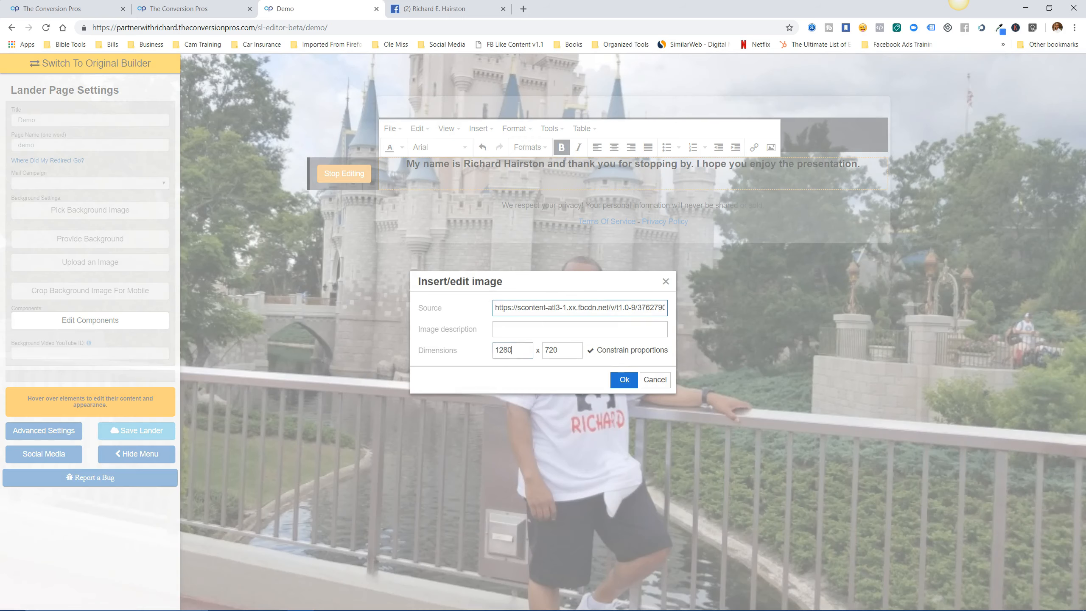
drag(511, 350, 494, 350)
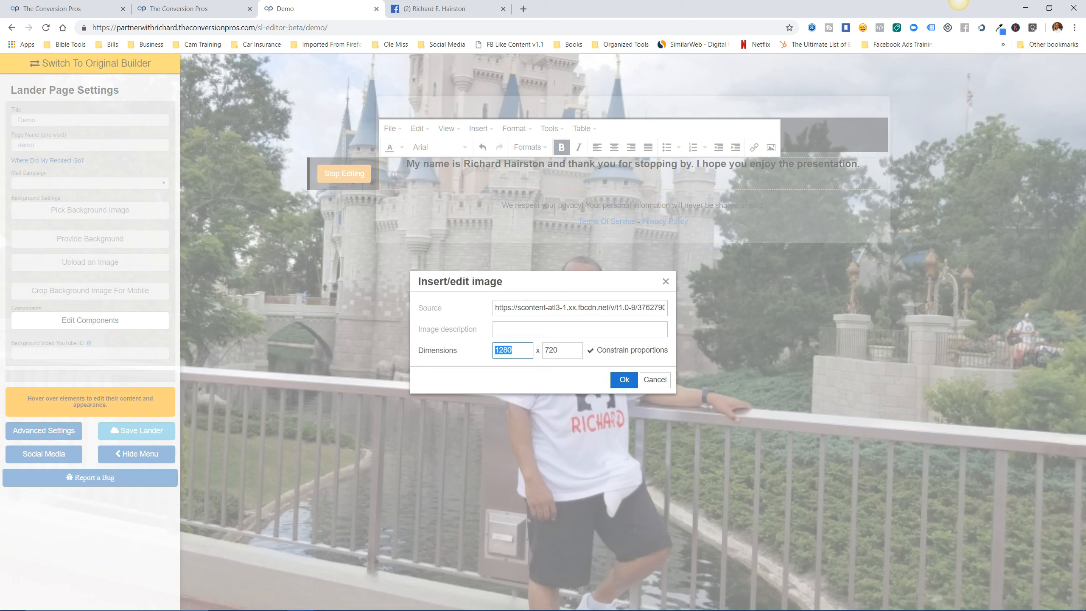
text(350)
key(Tab)
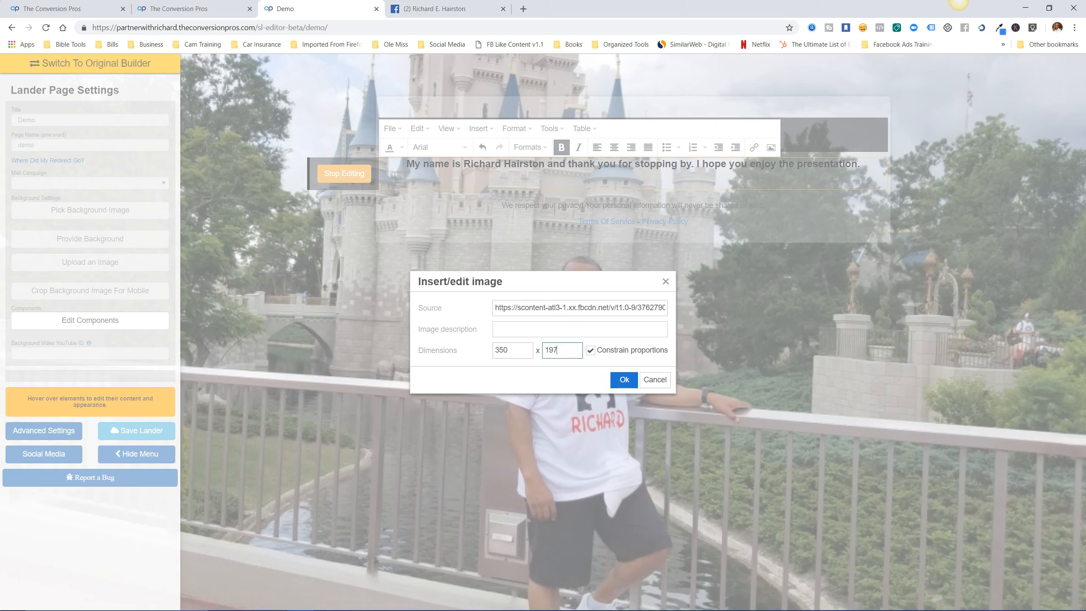
click(624, 380)
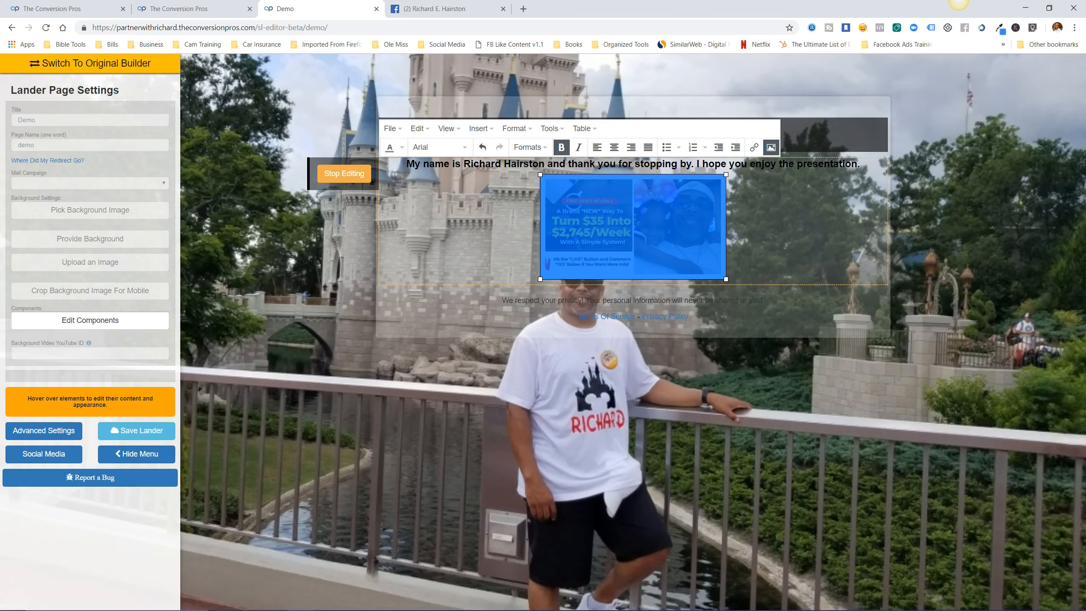
Resize the promo image to exactly 500 × 281 and finish editing the text block.
drag(539, 279, 505, 299)
drag(743, 299, 780, 319)
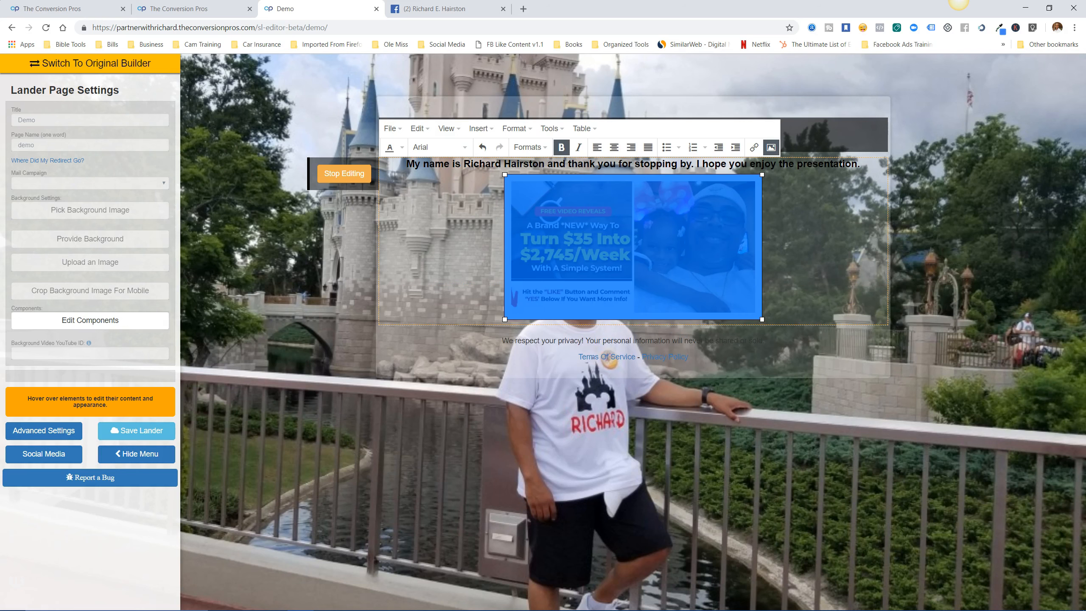
click(771, 147)
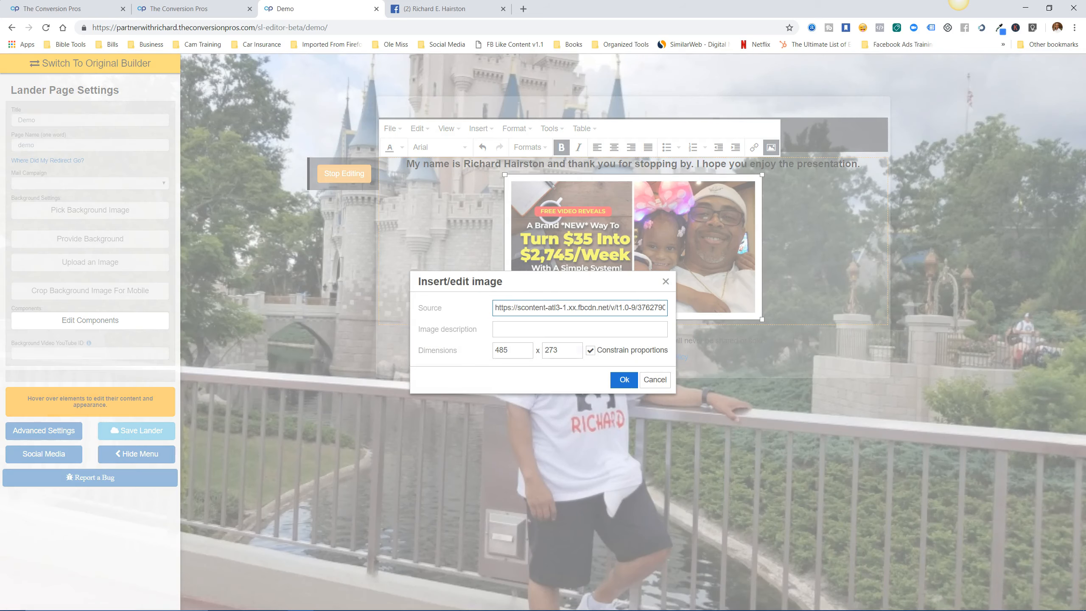
drag(509, 350, 494, 351)
text(50)
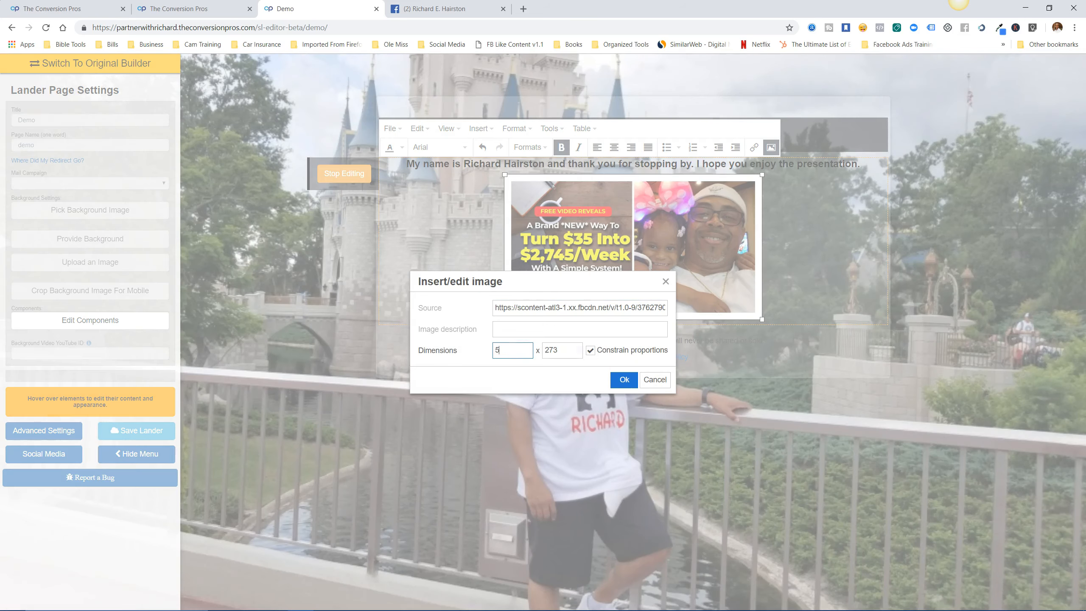
text(0)
key(Tab)
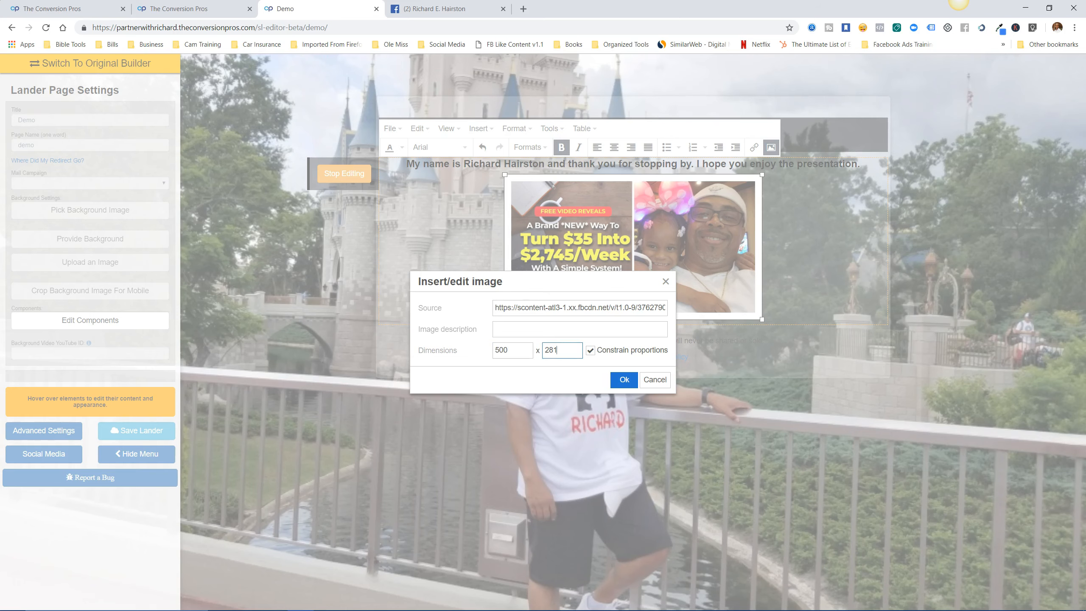
key(Return)
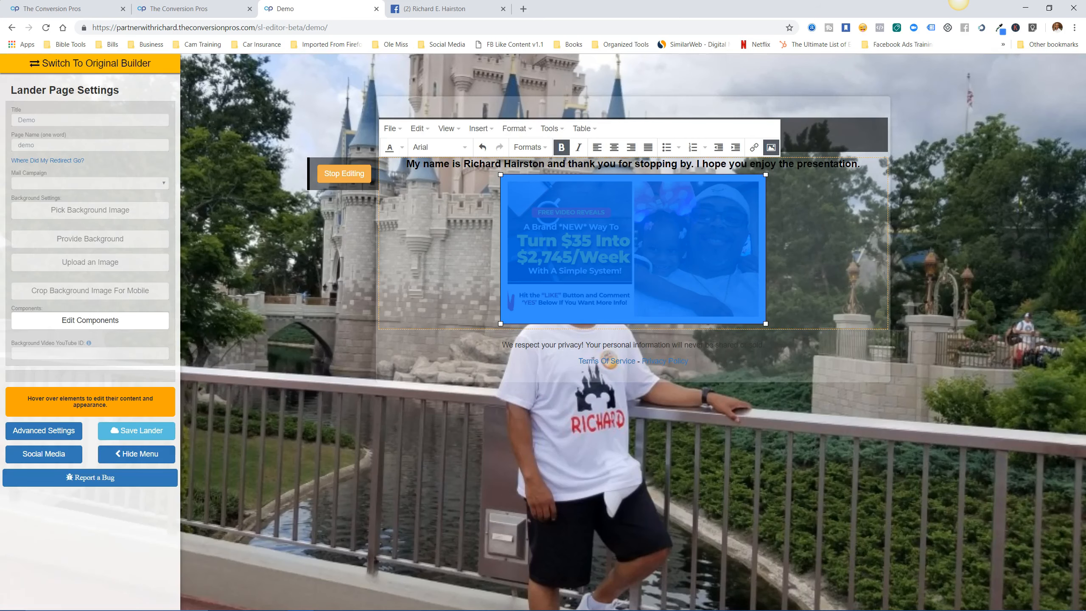
key(Right)
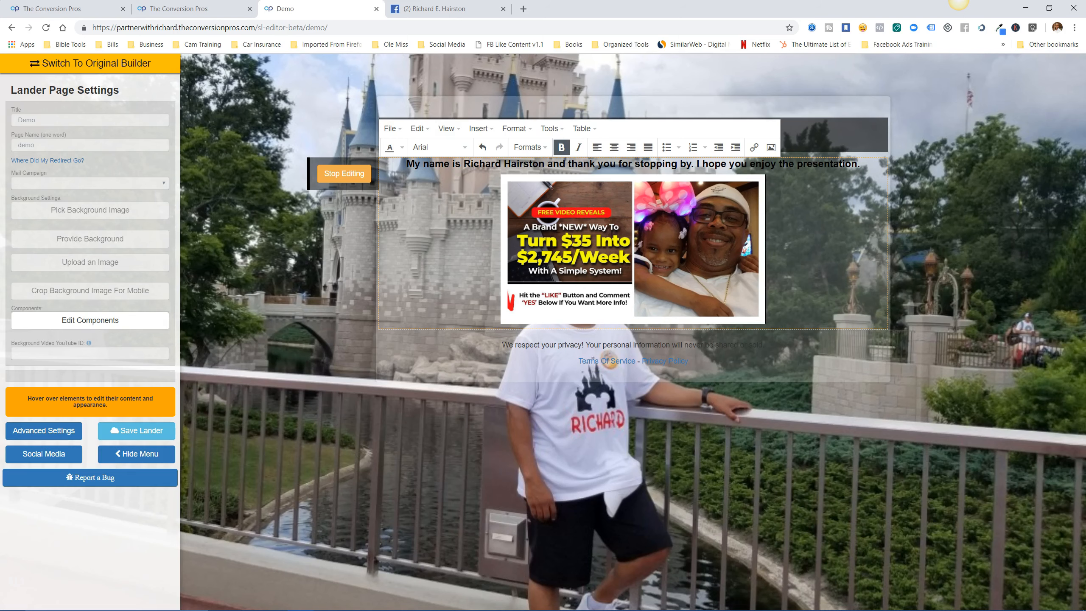
click(343, 173)
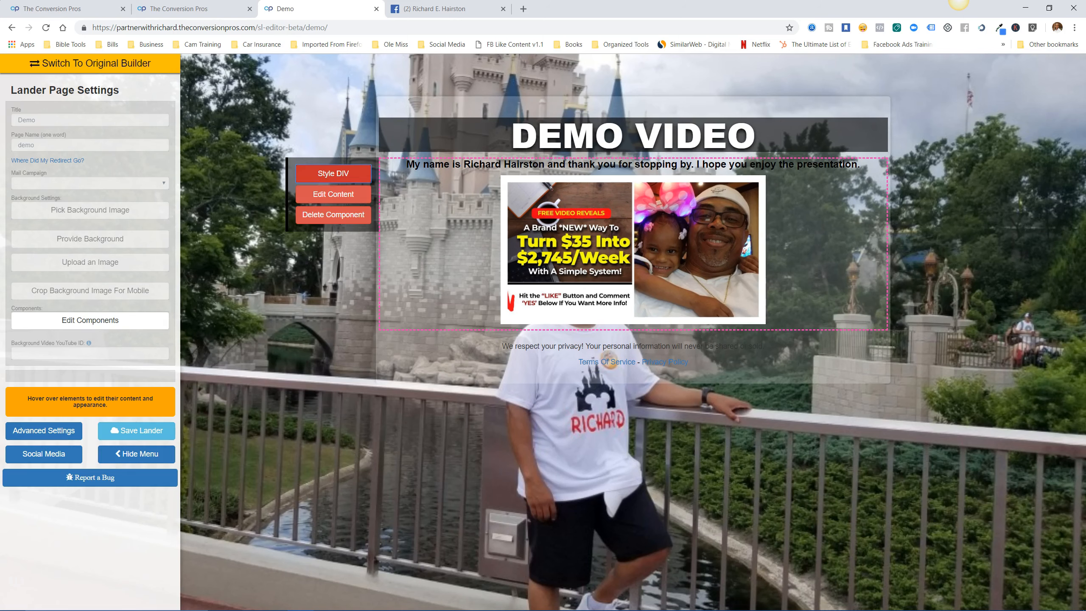
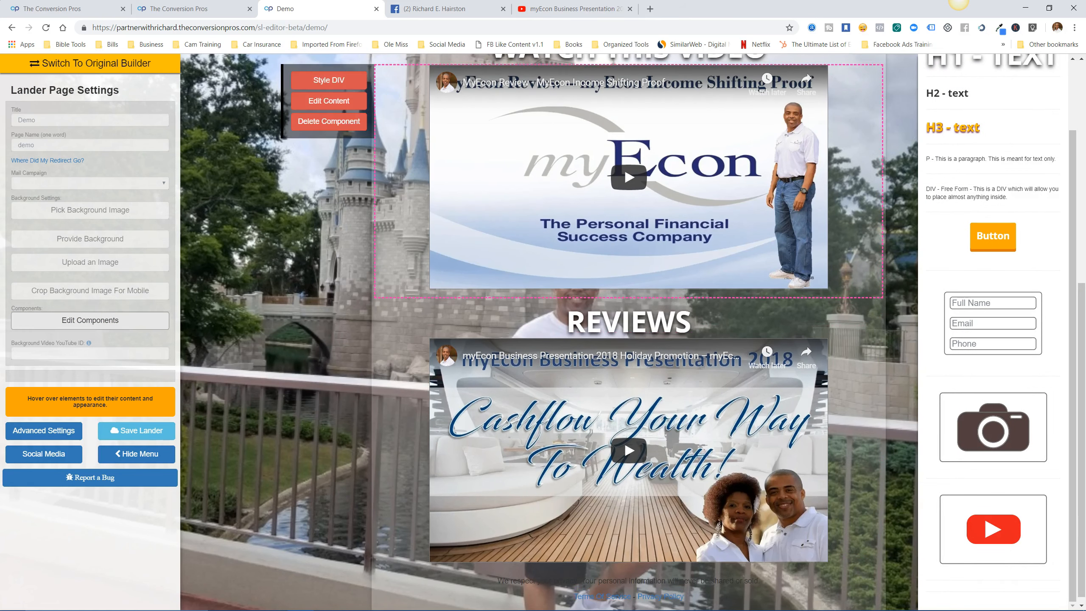
Add a free-form DIV below the REVIEWS video, delete its placeholder sentence, and open a new tab.
drag(972, 189, 666, 570)
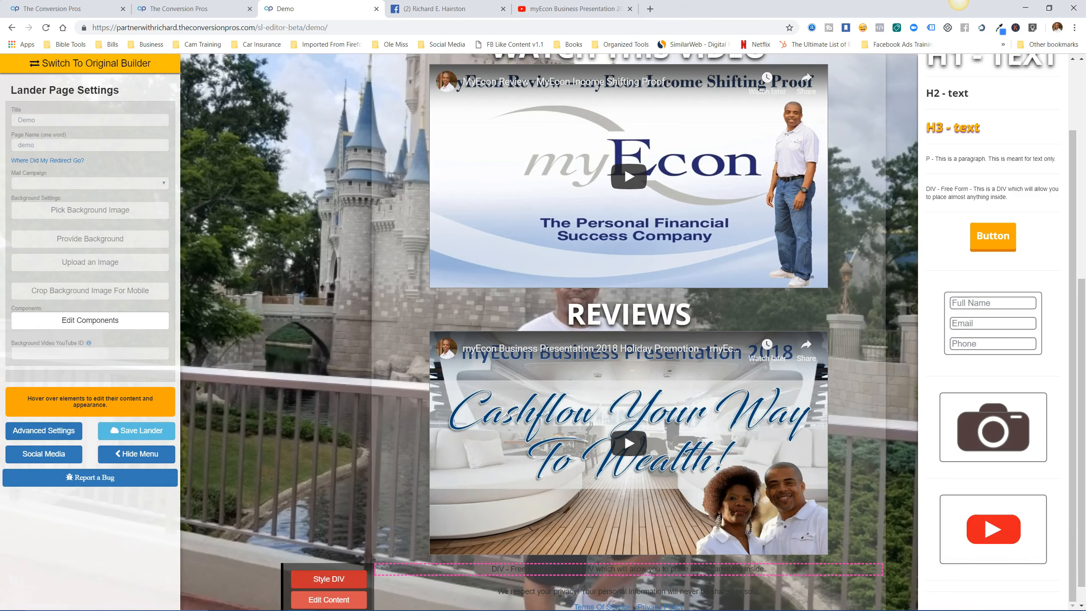
click(329, 600)
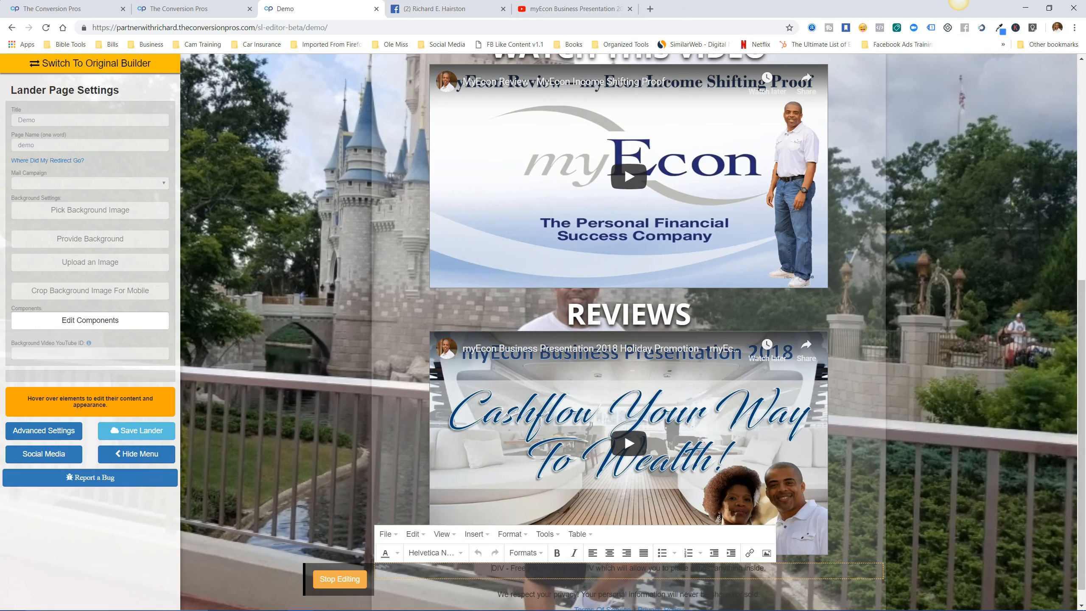
drag(766, 568, 492, 568)
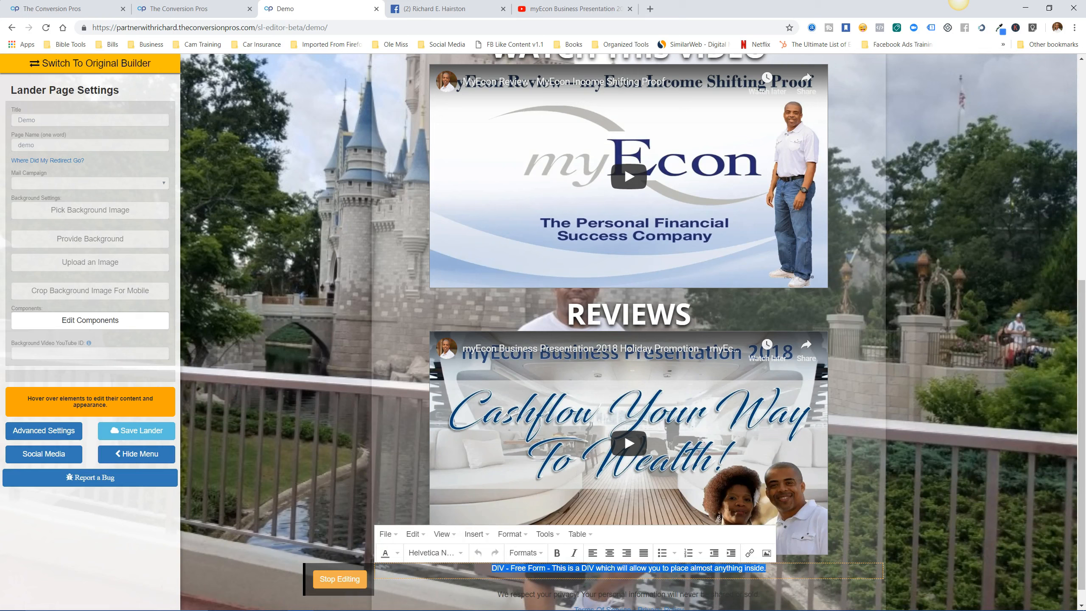
key(BackSpace)
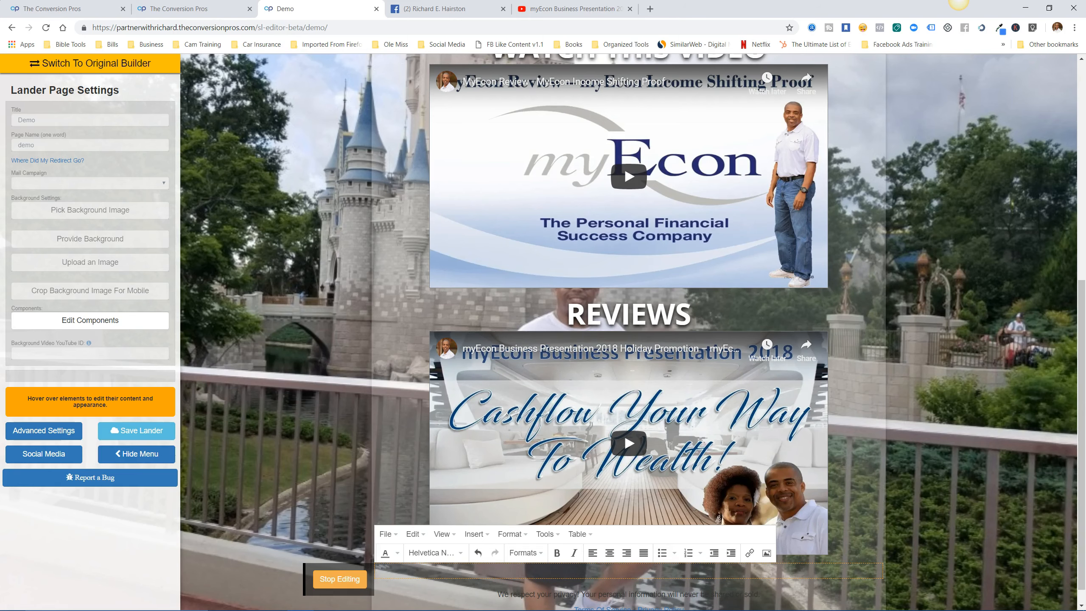
click(650, 9)
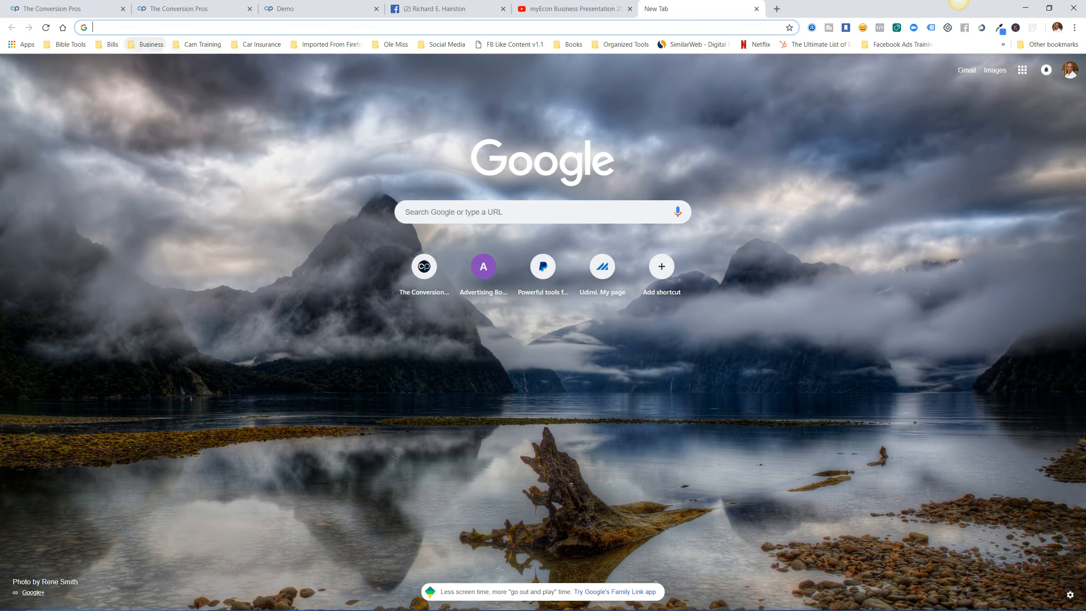
Upload the Join-Now-Button image as a new Imgur post via the Business image bookmarks.
click(146, 44)
mouse_move(193, 303)
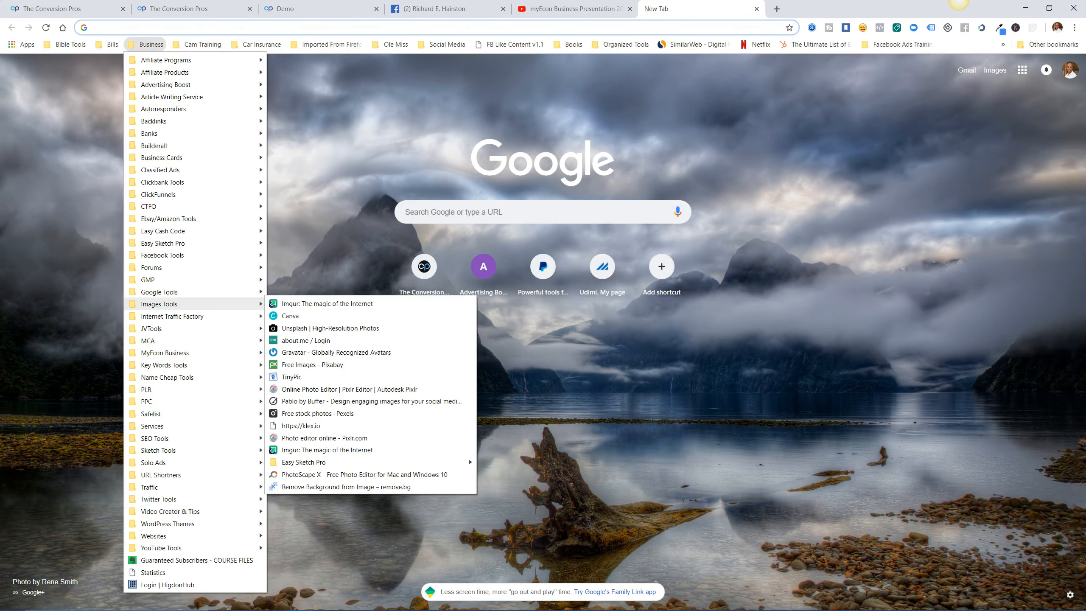
click(327, 303)
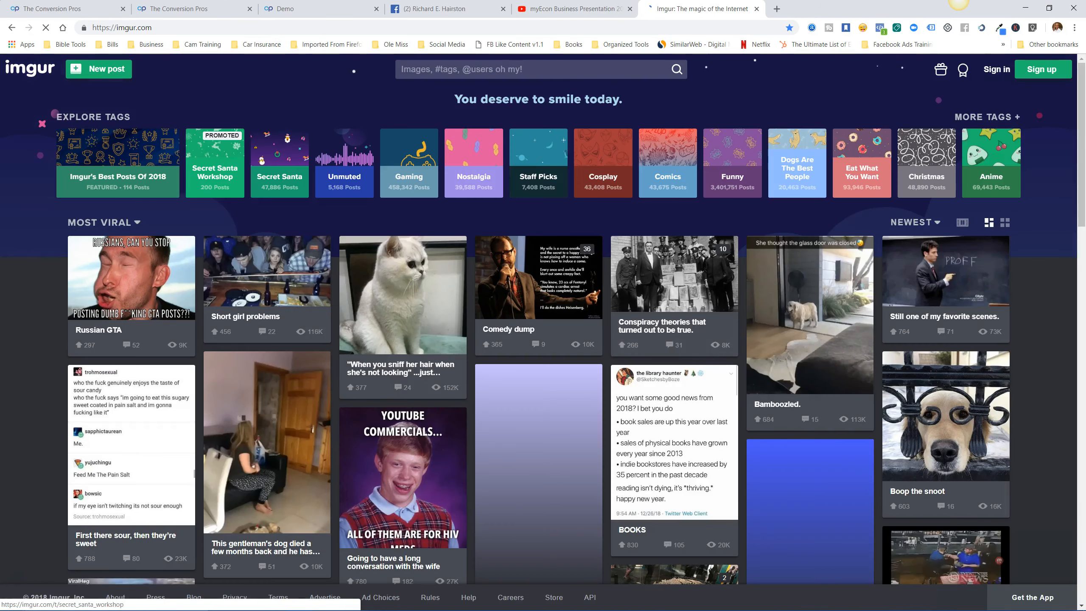
click(98, 68)
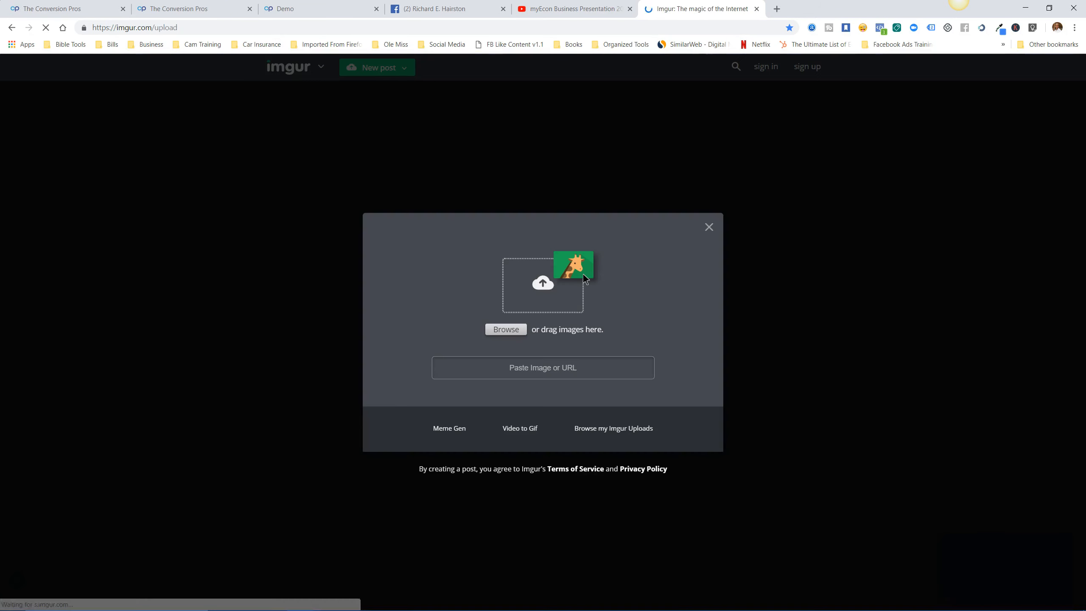
click(583, 275)
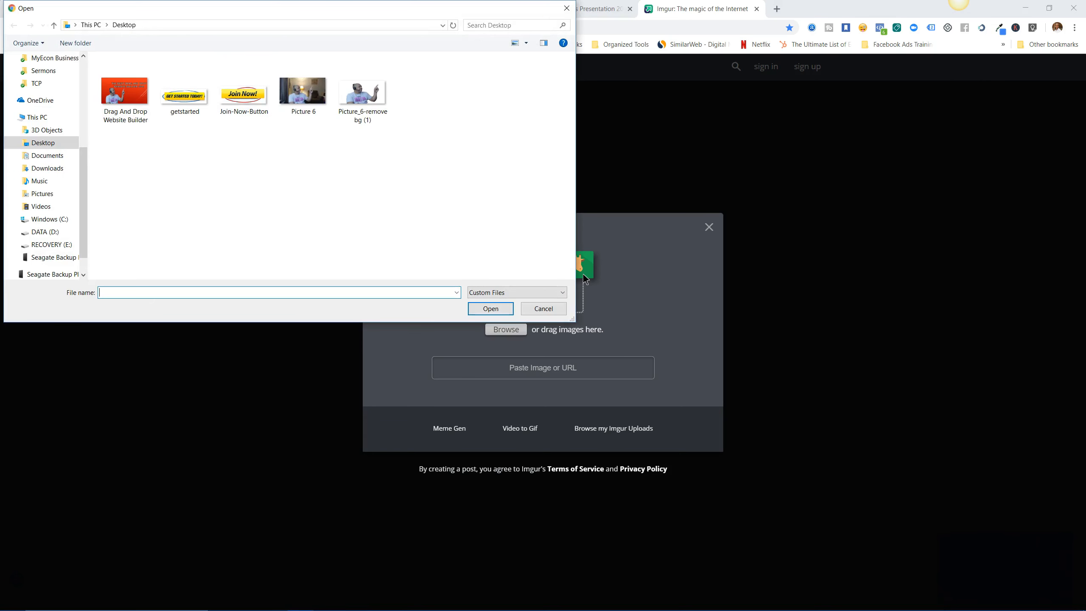
click(243, 95)
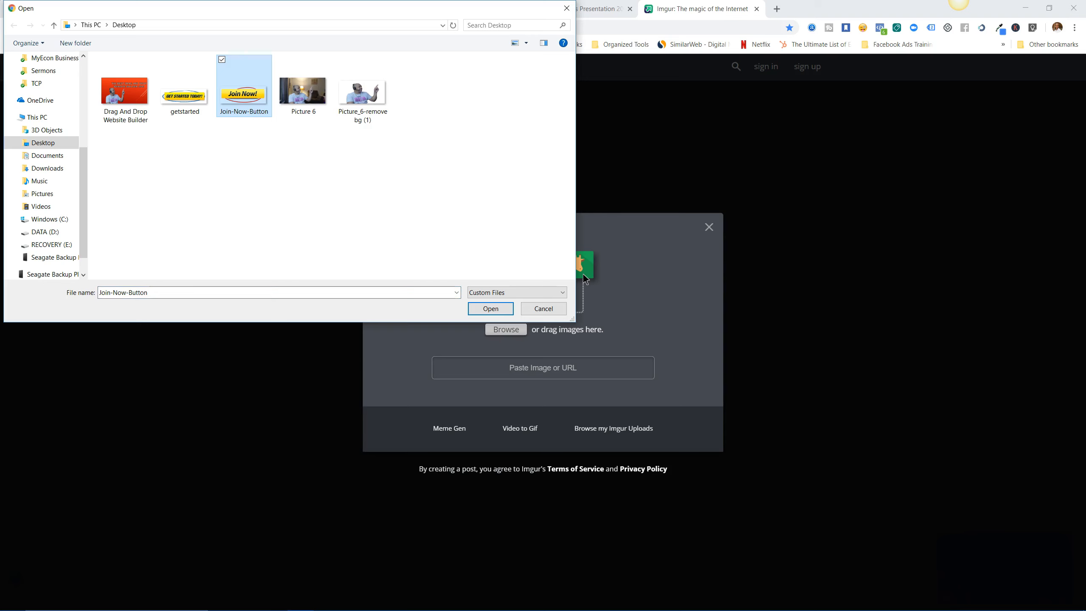
click(490, 309)
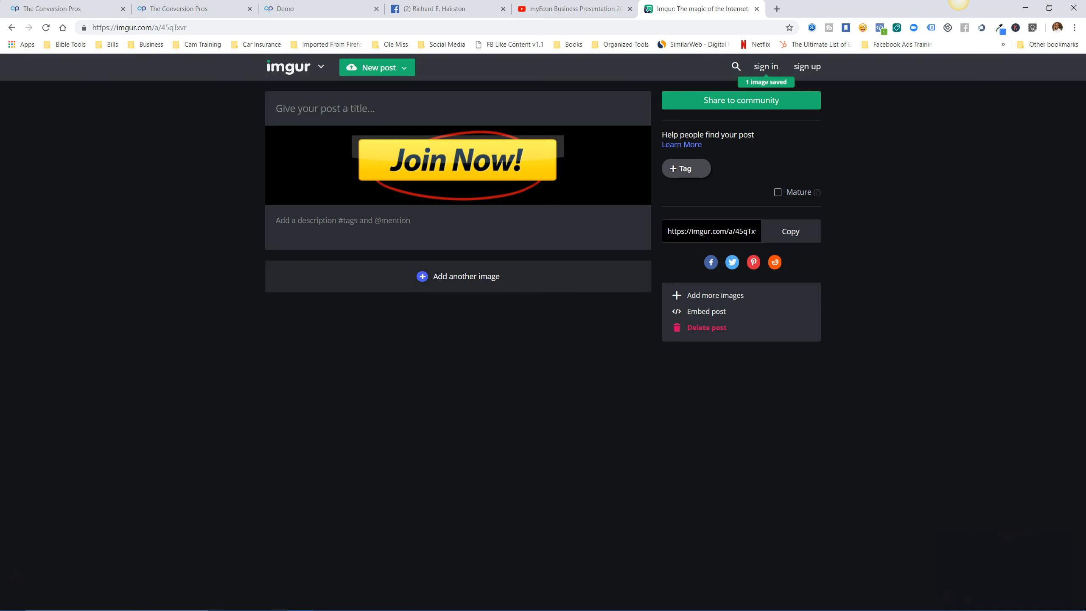
Copy the uploaded Join Now image's address and return to the Demo lander tab.
mouse_move(457, 165)
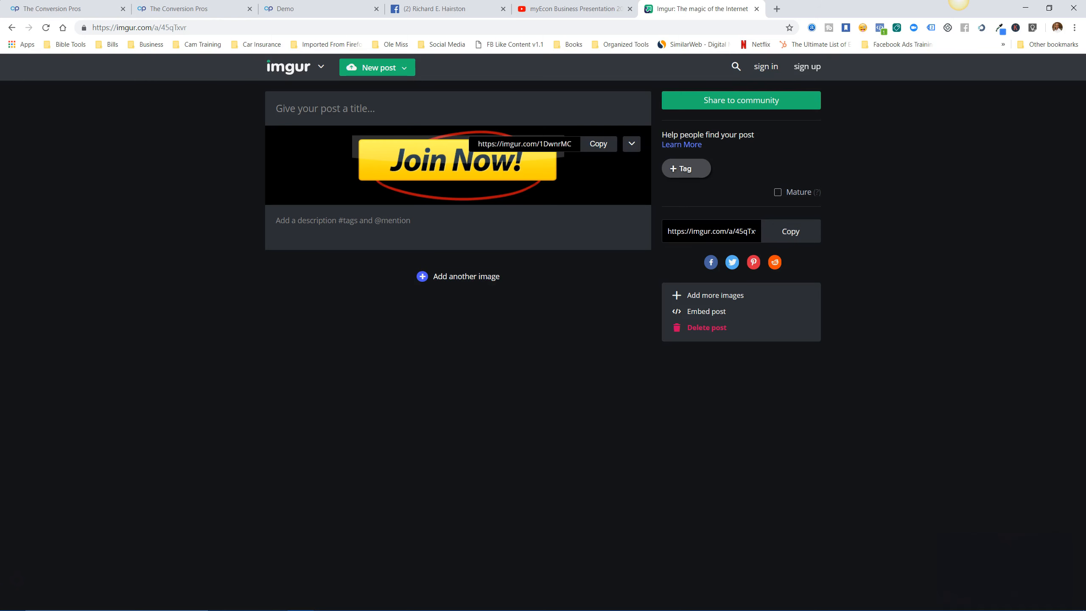
right_click(575, 179)
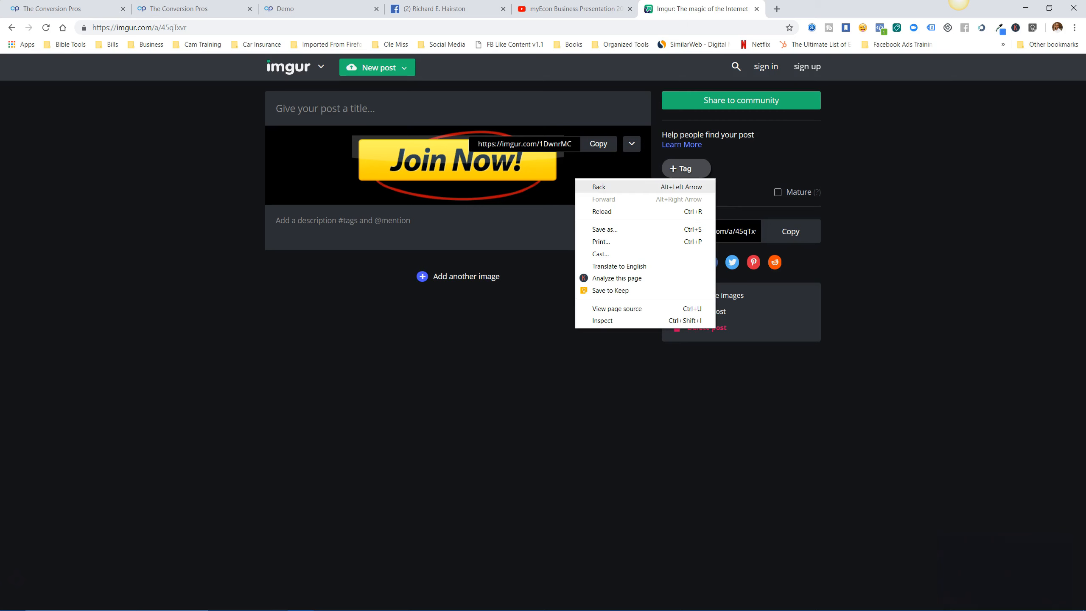
right_click(531, 162)
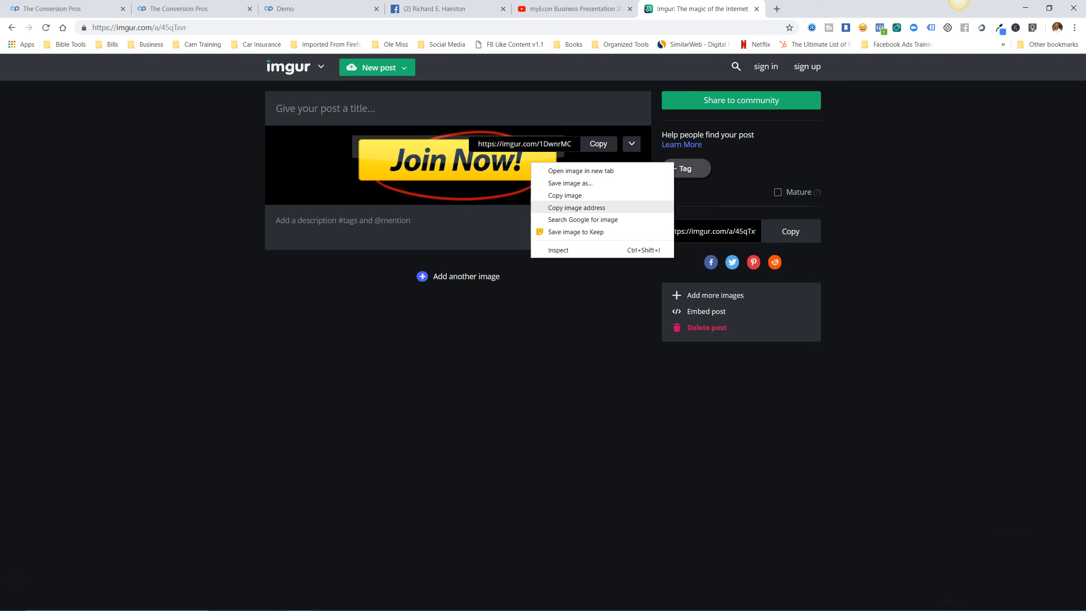
click(577, 208)
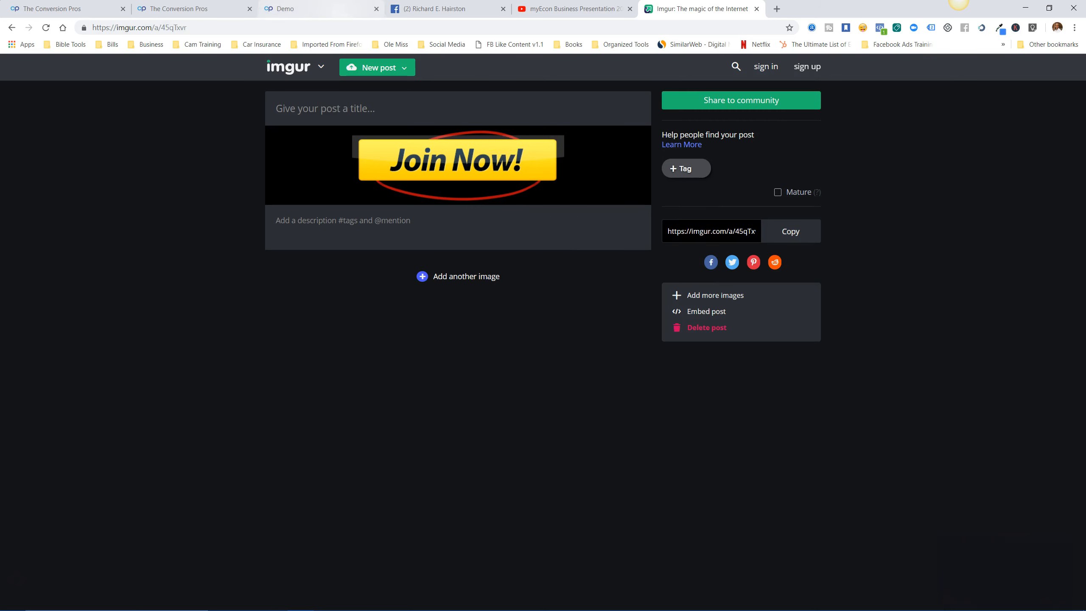
click(299, 8)
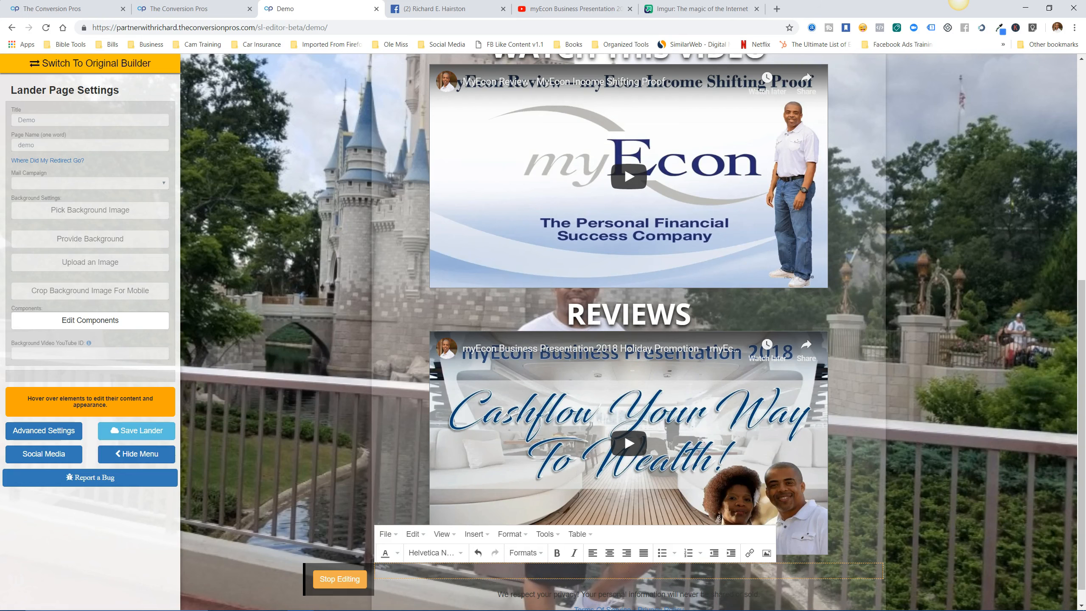
Insert the Imgur Join Now image at 400 × 150 into the new block, then open a new tab.
click(476, 533)
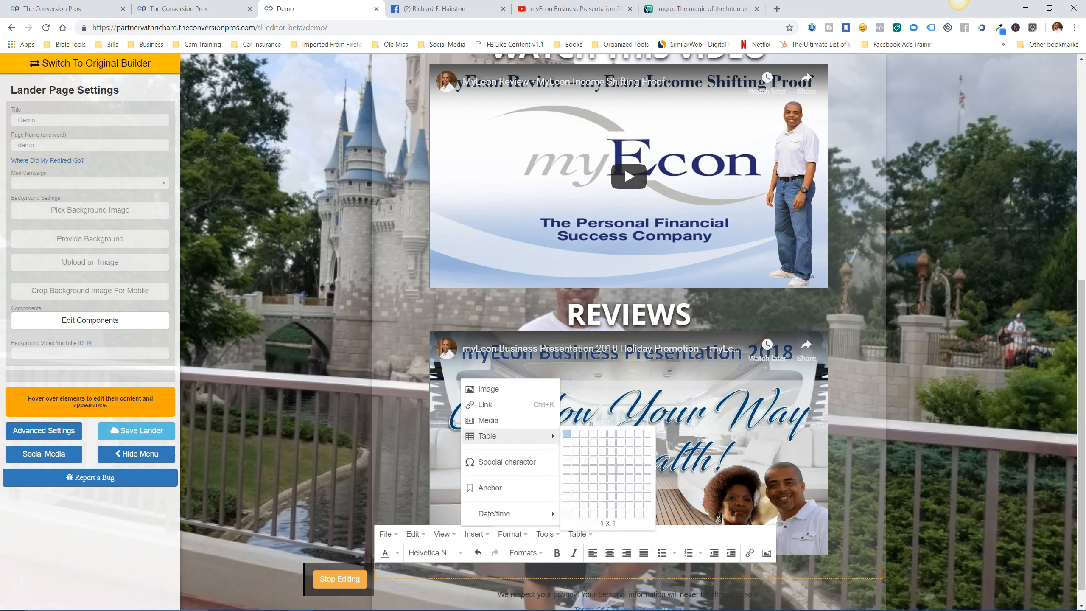
click(487, 388)
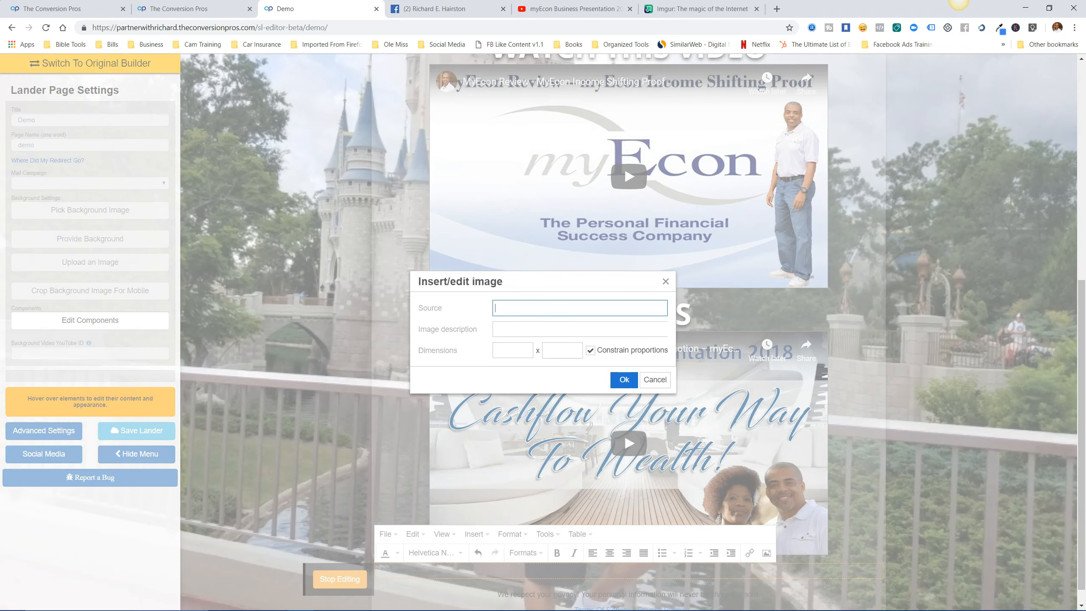
right_click(502, 308)
click(531, 392)
click(513, 350)
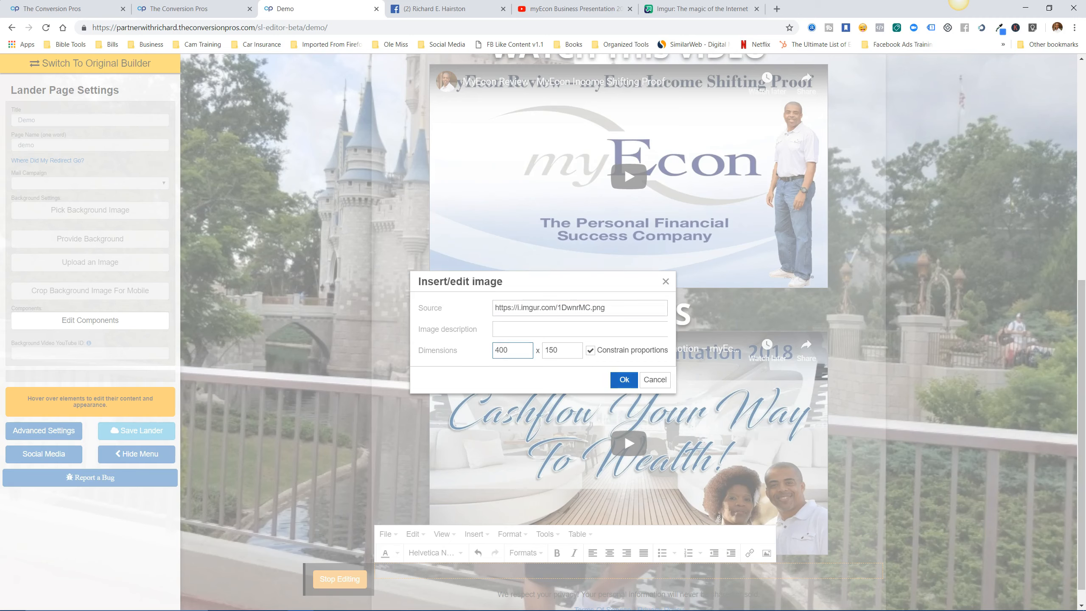
click(624, 379)
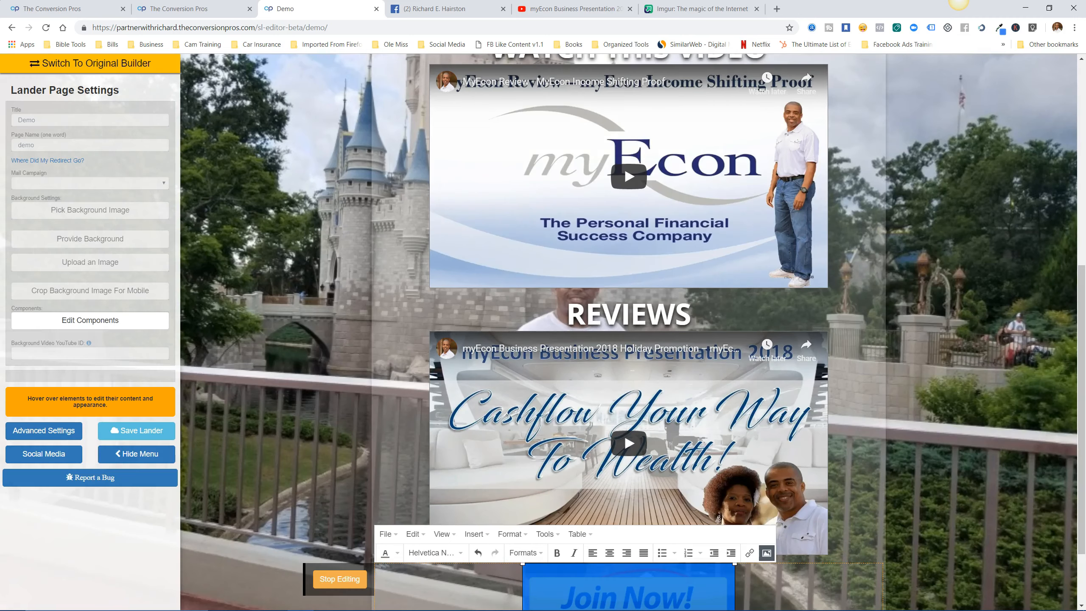
scroll(628, 332, down, 2)
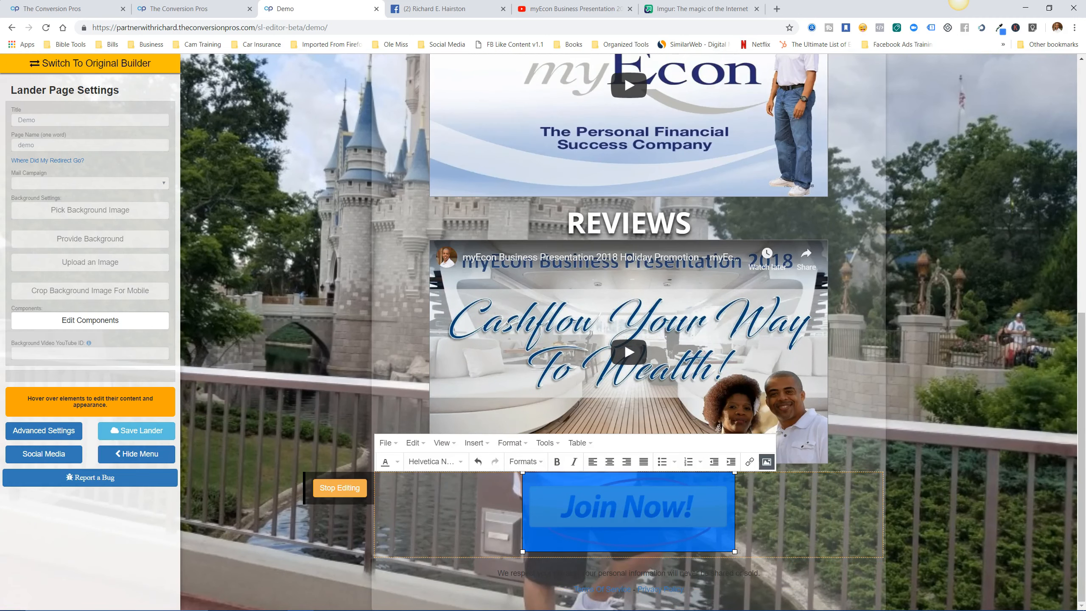
click(340, 488)
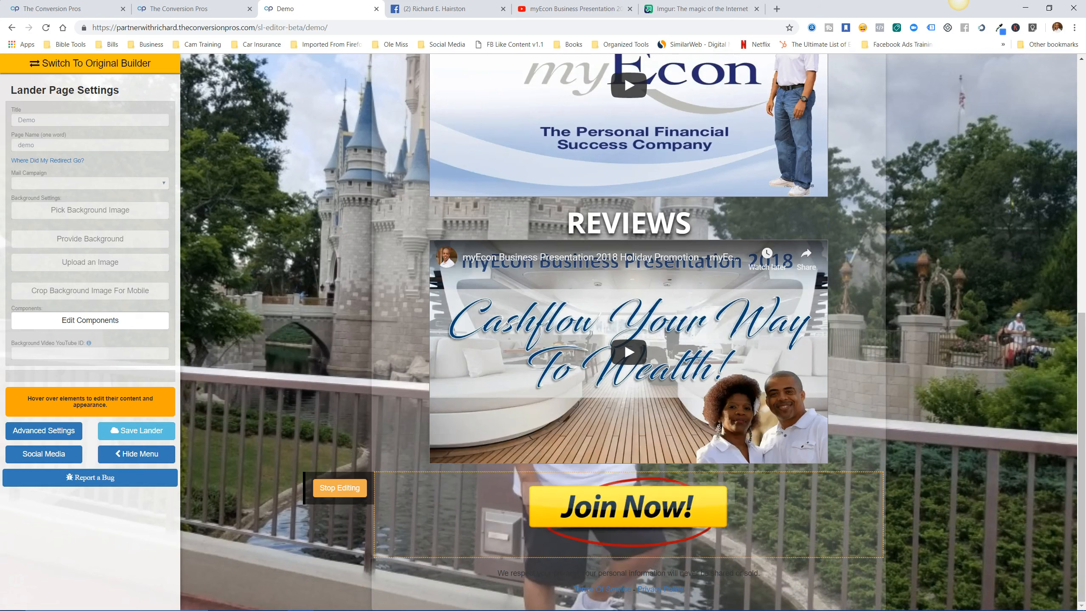
click(628, 509)
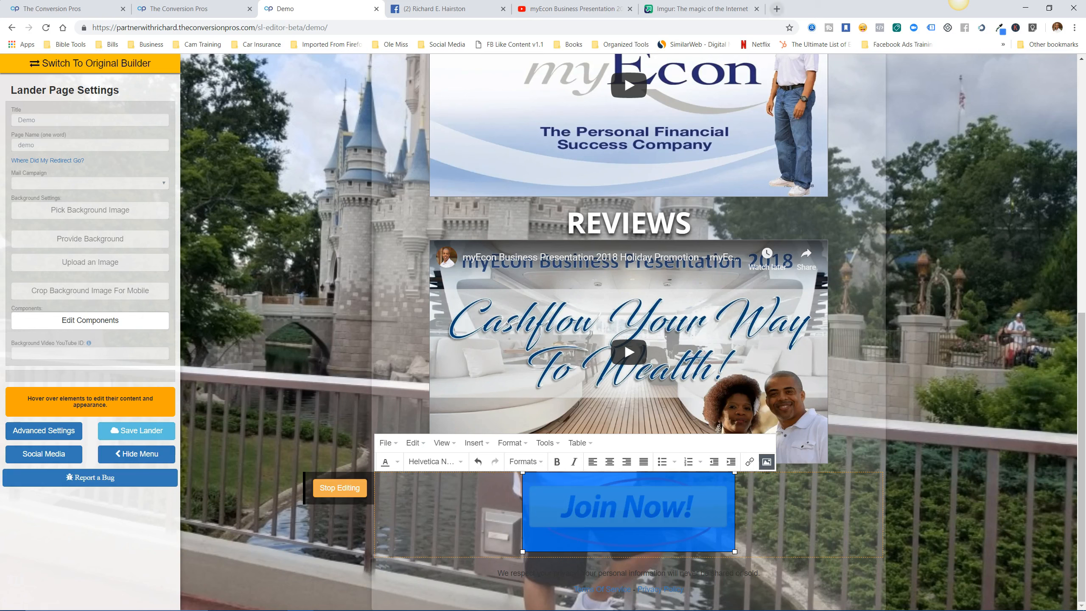
click(777, 8)
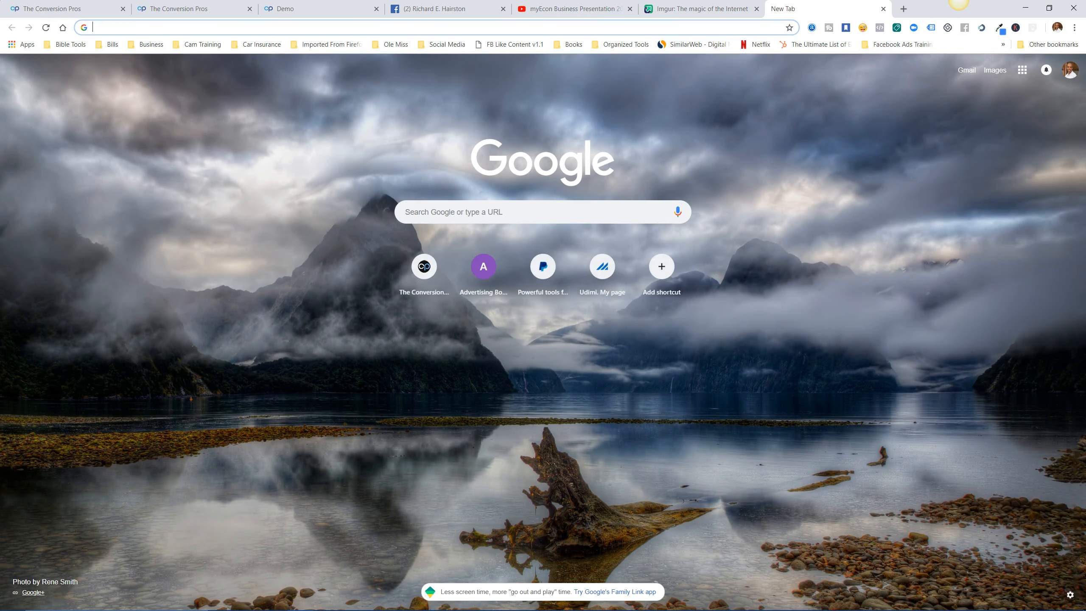
Open the myEcon Join Now enrollment page, copy its web address, and go back to the Demo tab.
click(145, 44)
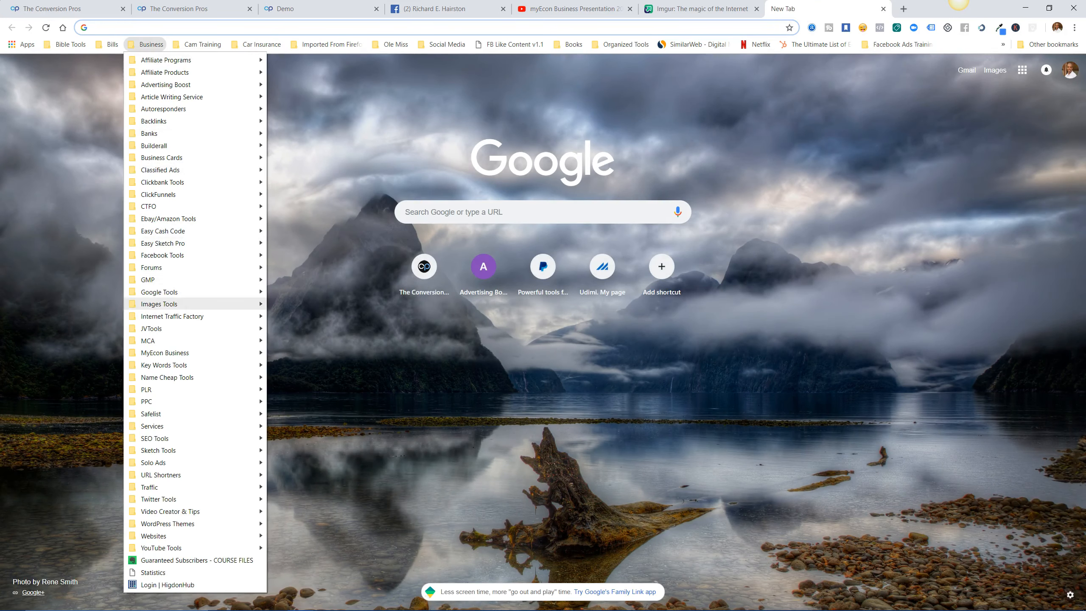
mouse_move(165, 353)
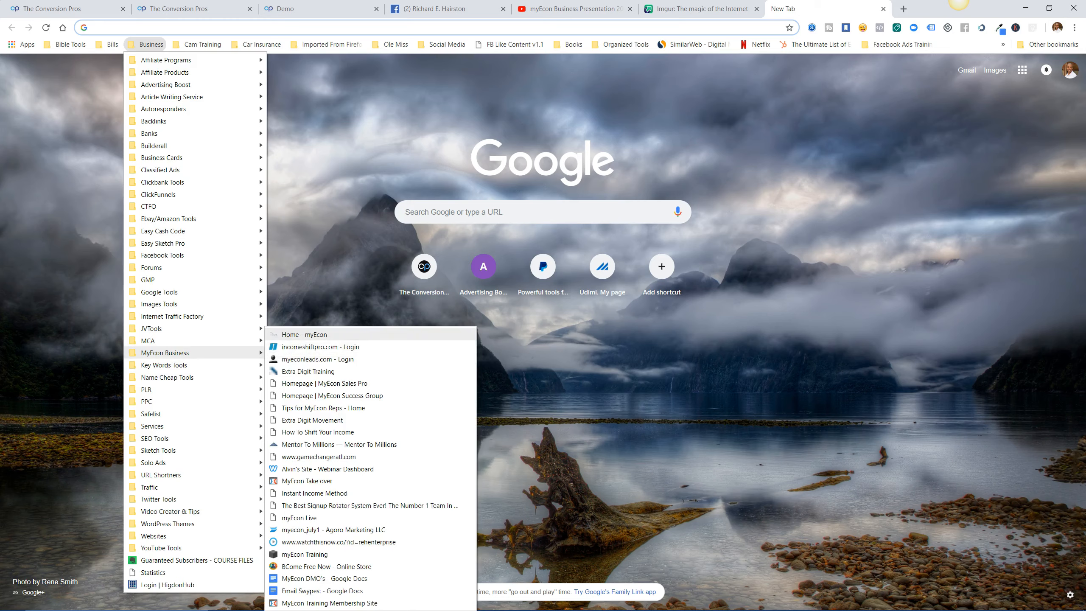
click(304, 334)
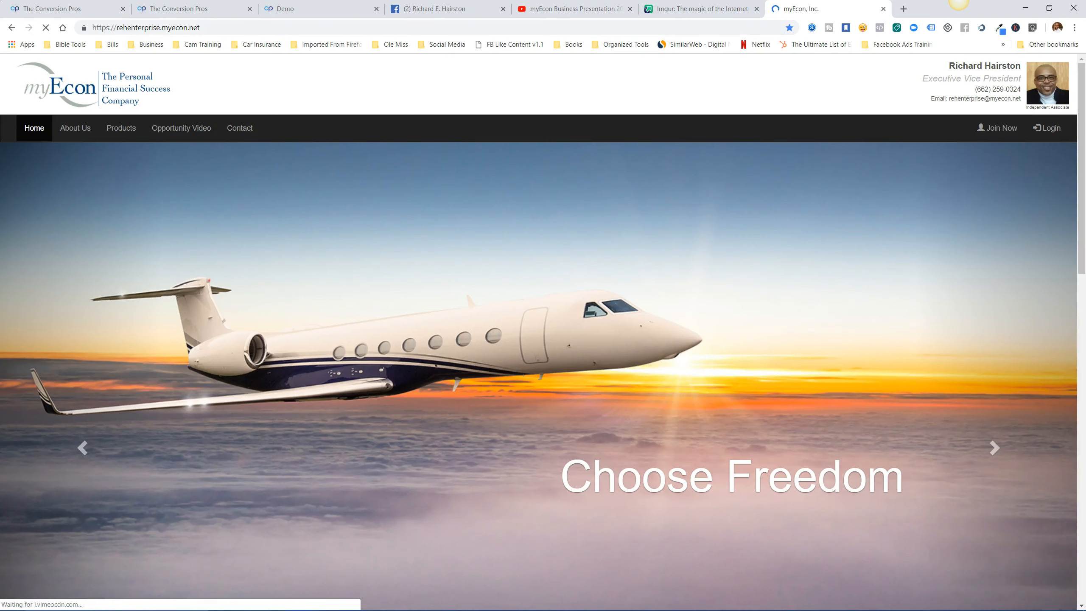
click(998, 128)
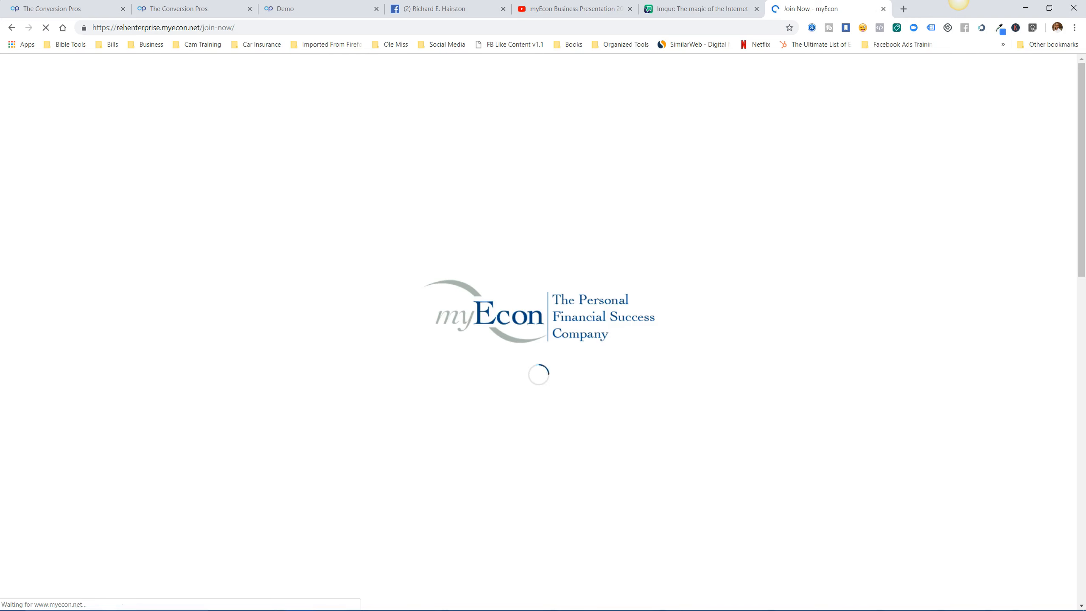
click(257, 28)
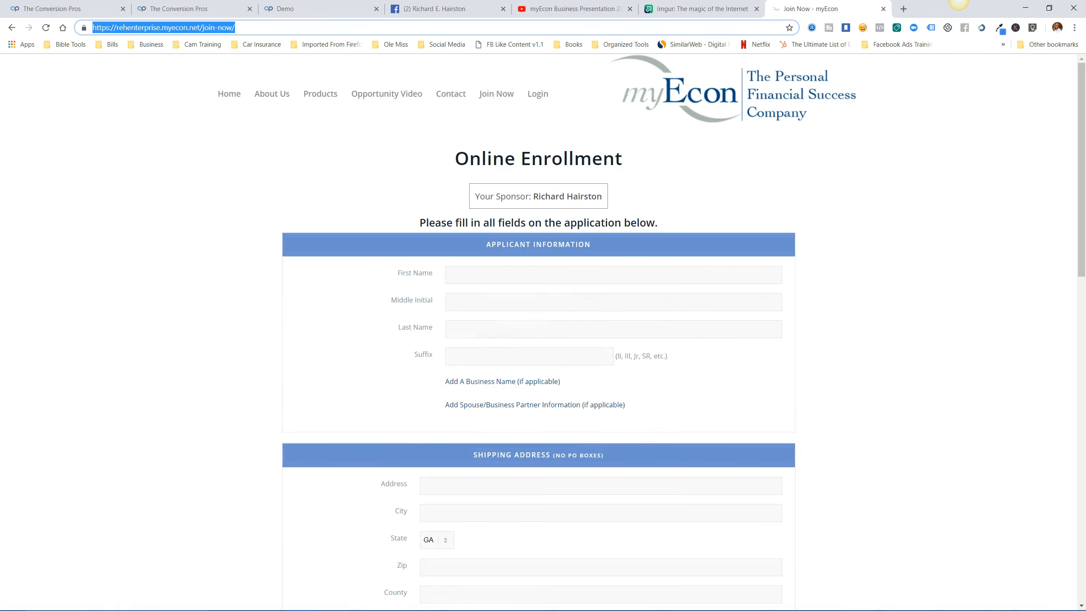
right_click(223, 29)
click(252, 88)
click(342, 9)
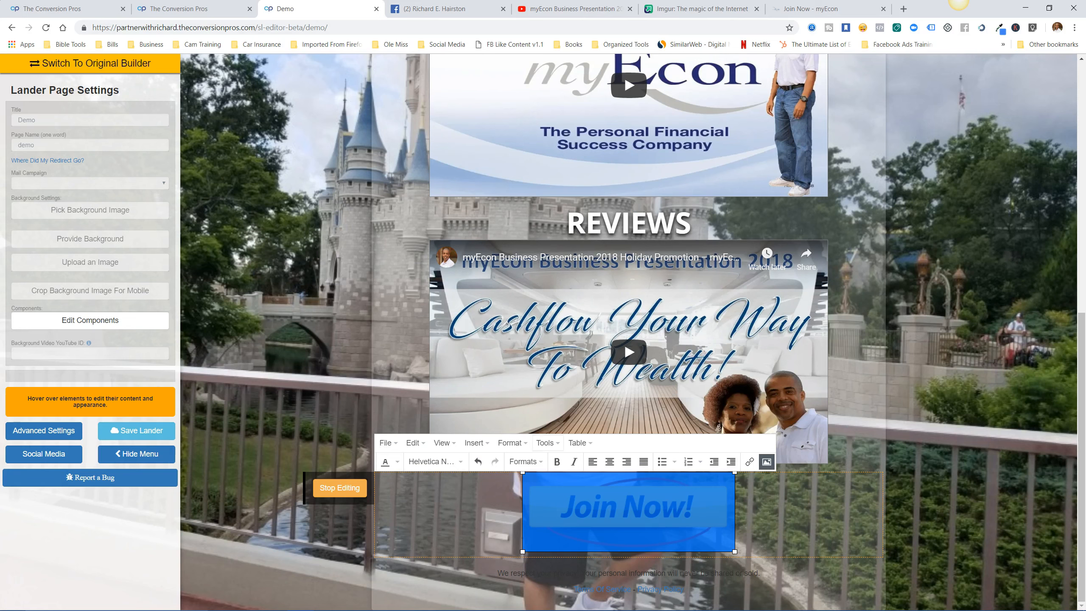
Link the Join Now image to the pasted enrollment URL with target New window, and stop editing.
click(749, 461)
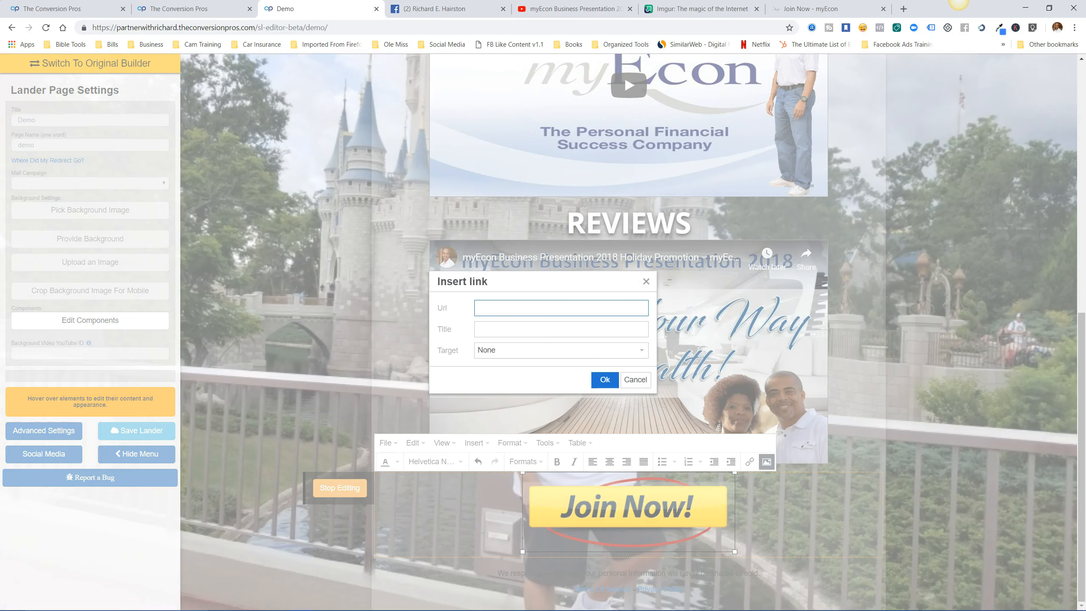
right_click(477, 306)
click(505, 391)
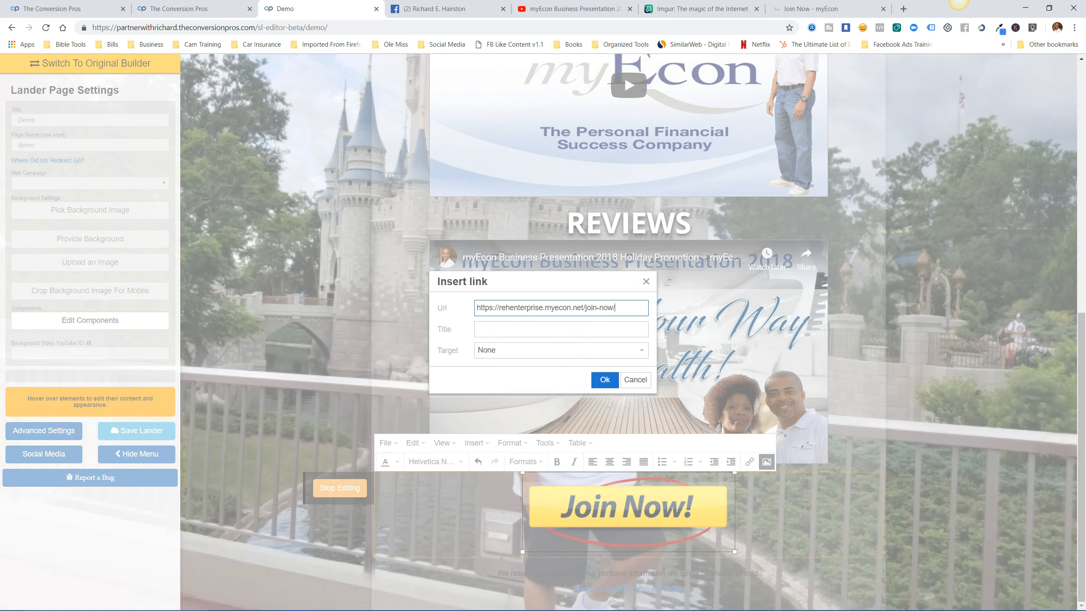
click(560, 350)
click(496, 385)
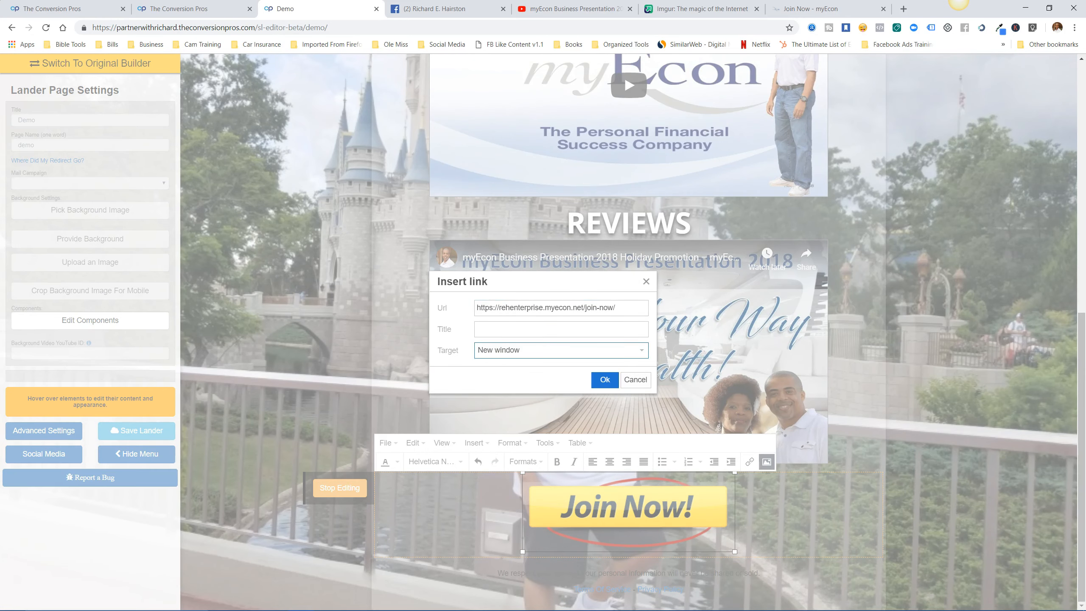
click(604, 379)
click(340, 487)
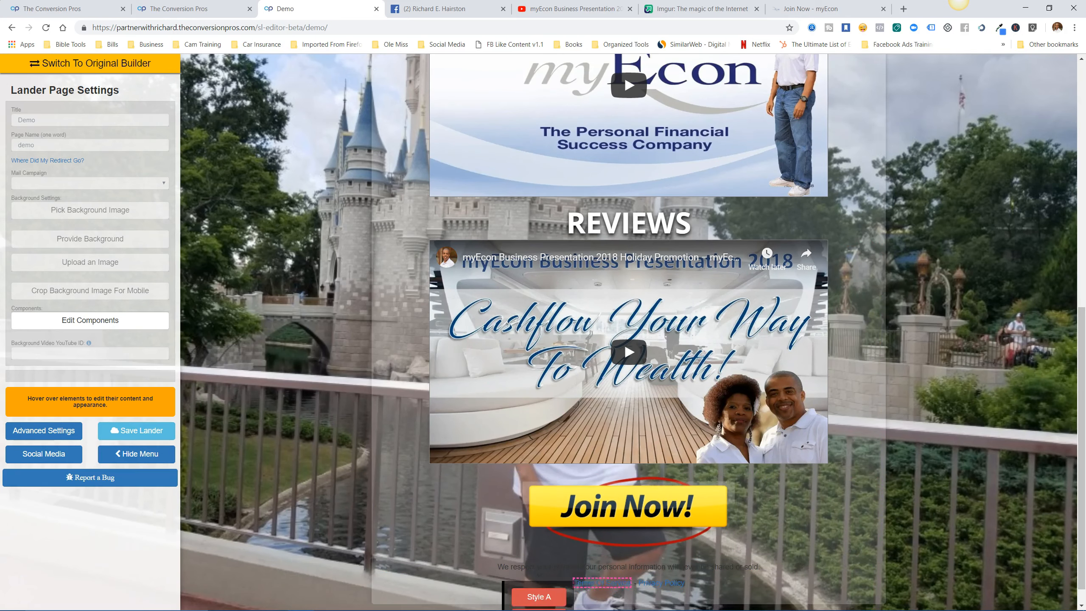
Style the privacy paragraph black and bold in the Attribute Editor, then save the lander.
click(337, 598)
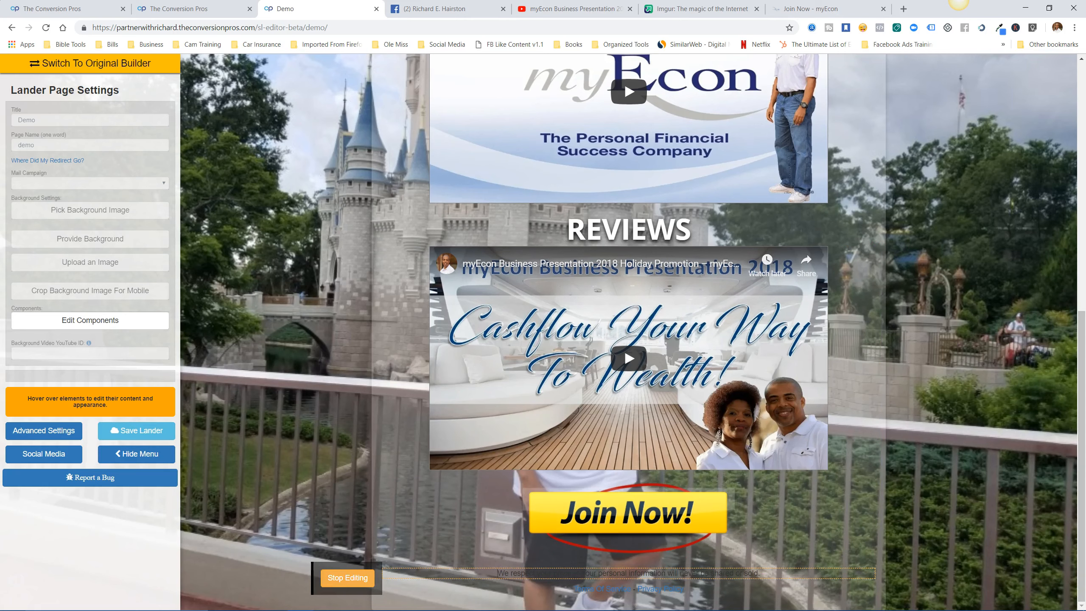
click(347, 578)
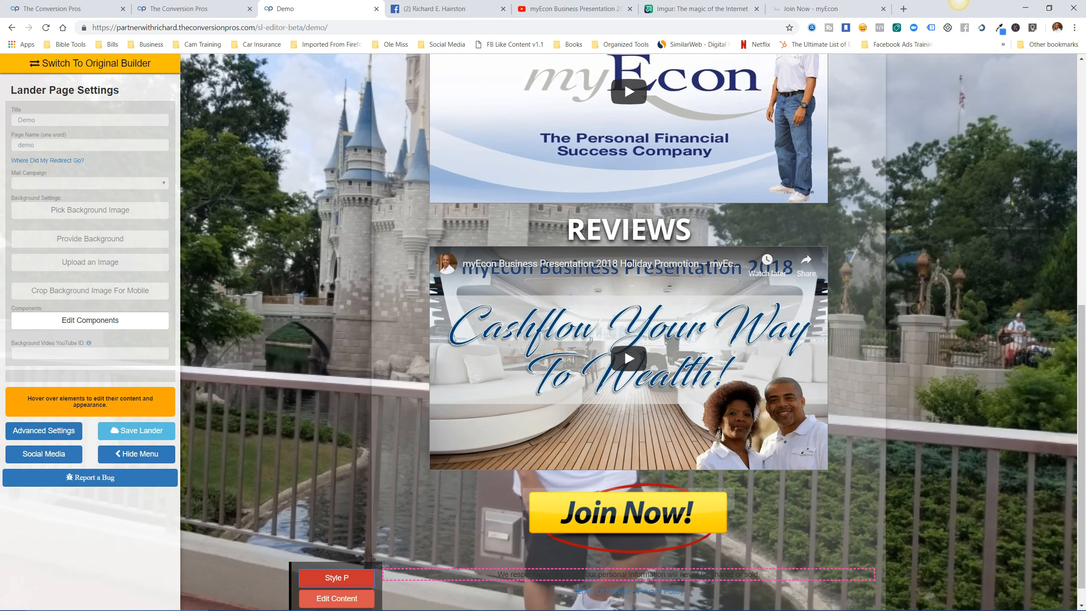
click(336, 577)
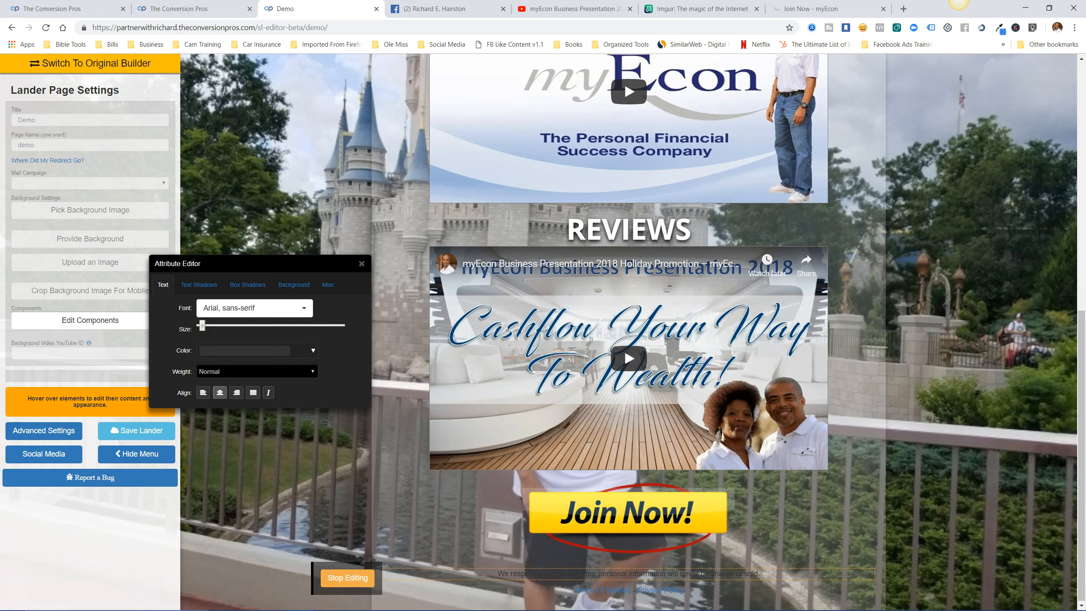
click(313, 350)
click(204, 436)
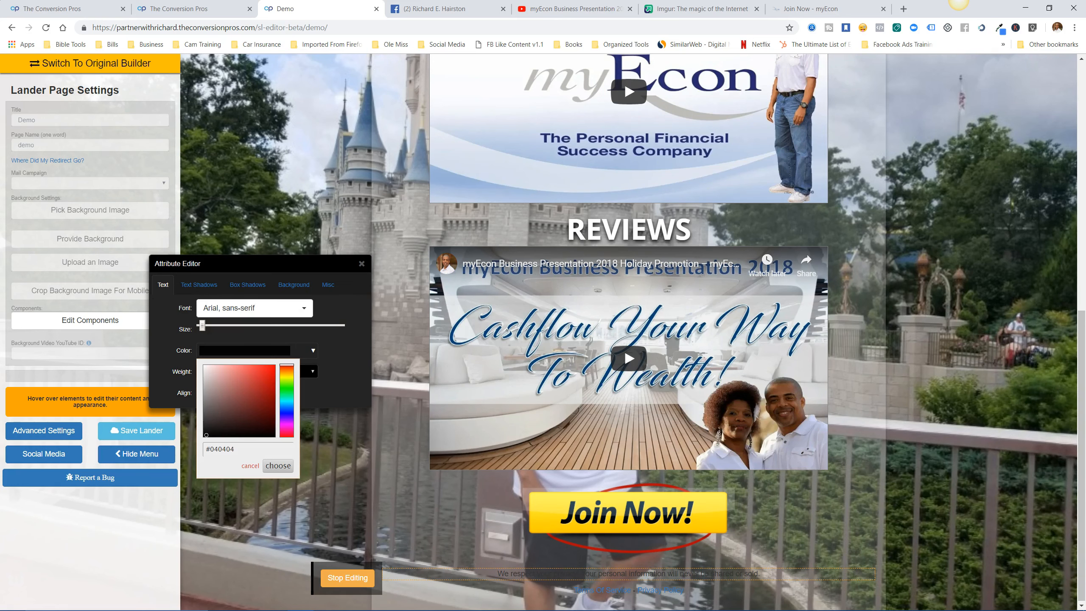
click(278, 465)
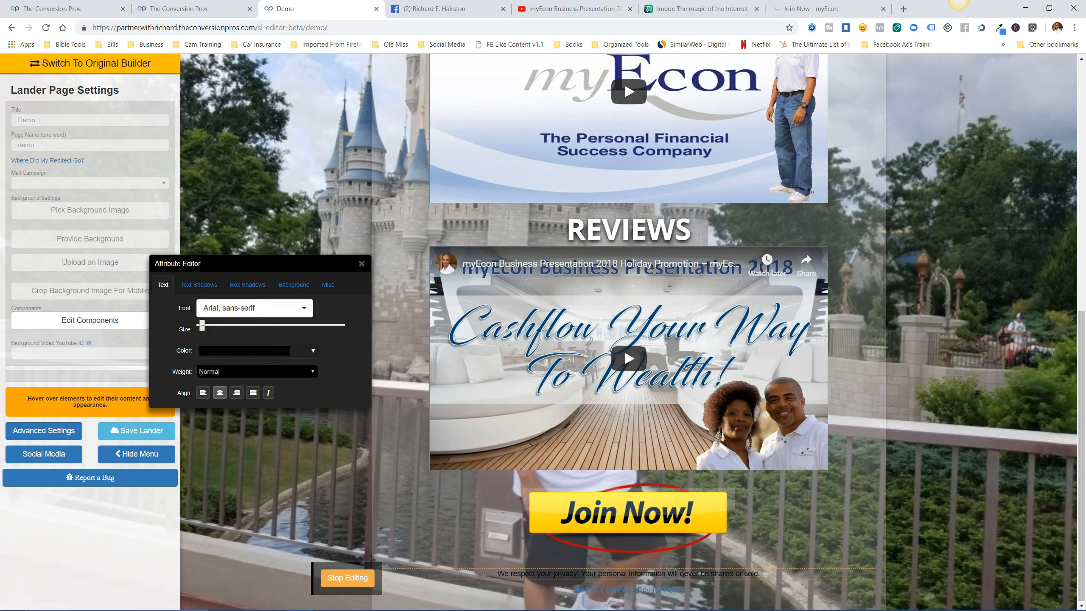
click(256, 371)
click(256, 420)
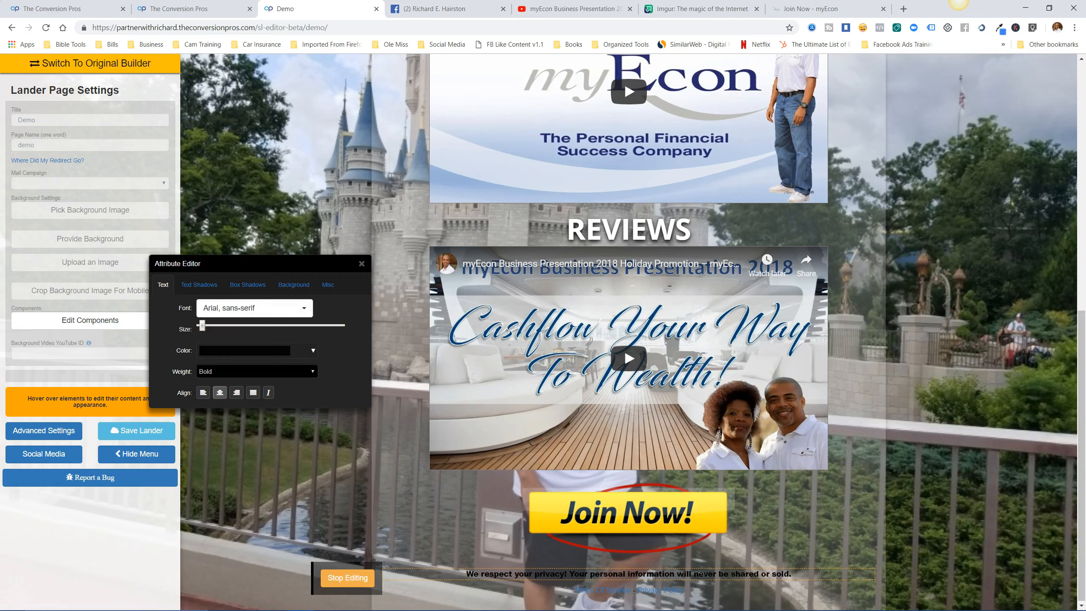
click(348, 578)
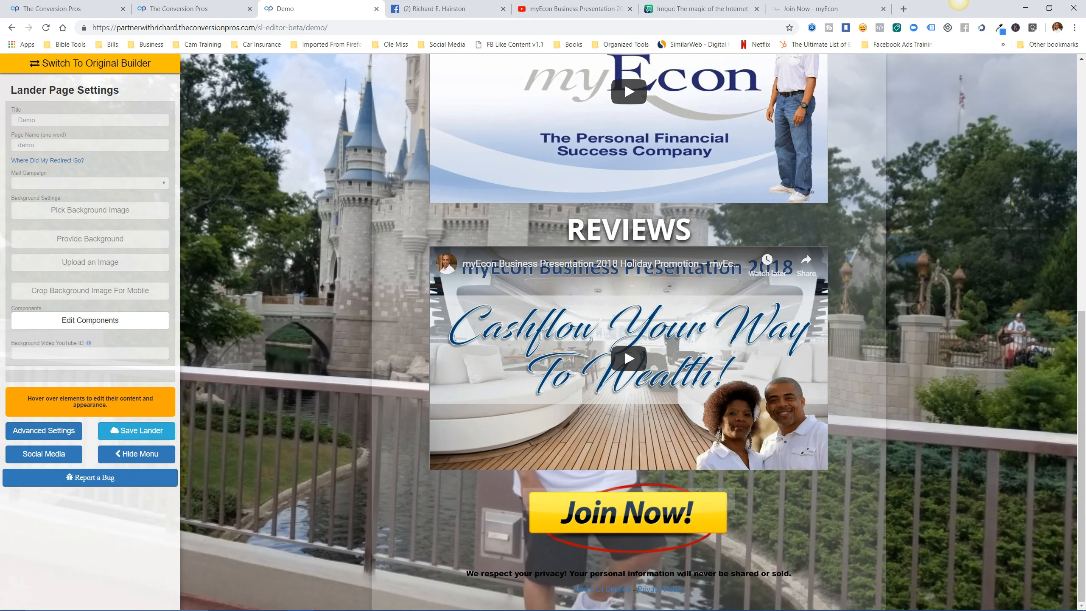
click(137, 430)
Save the lander, close the editor and extra preview tabs, and refresh the landing pages list.
click(137, 431)
key(ctrl+w)
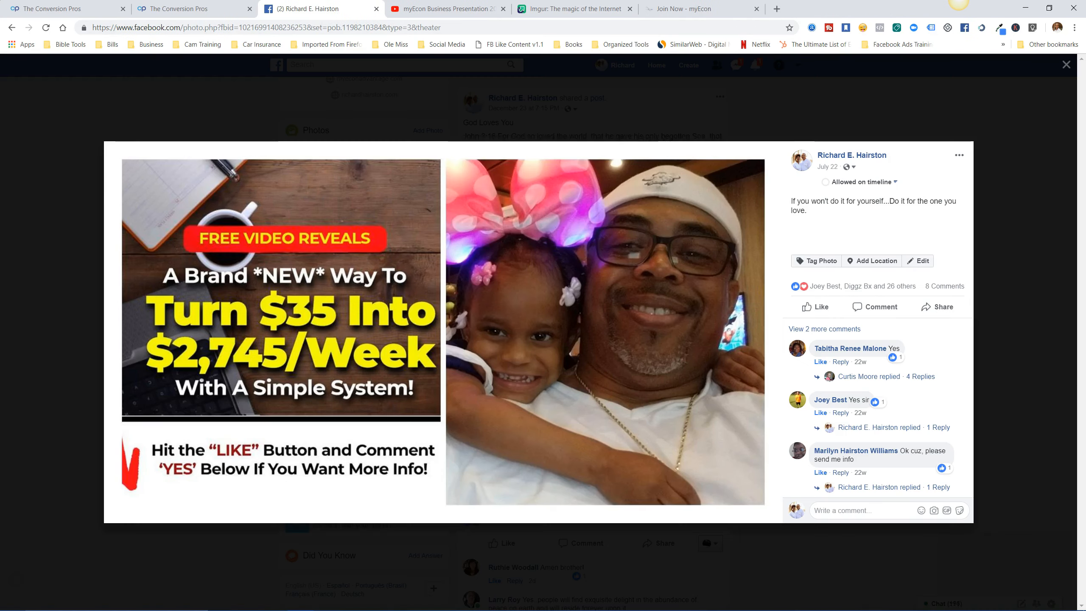
click(214, 9)
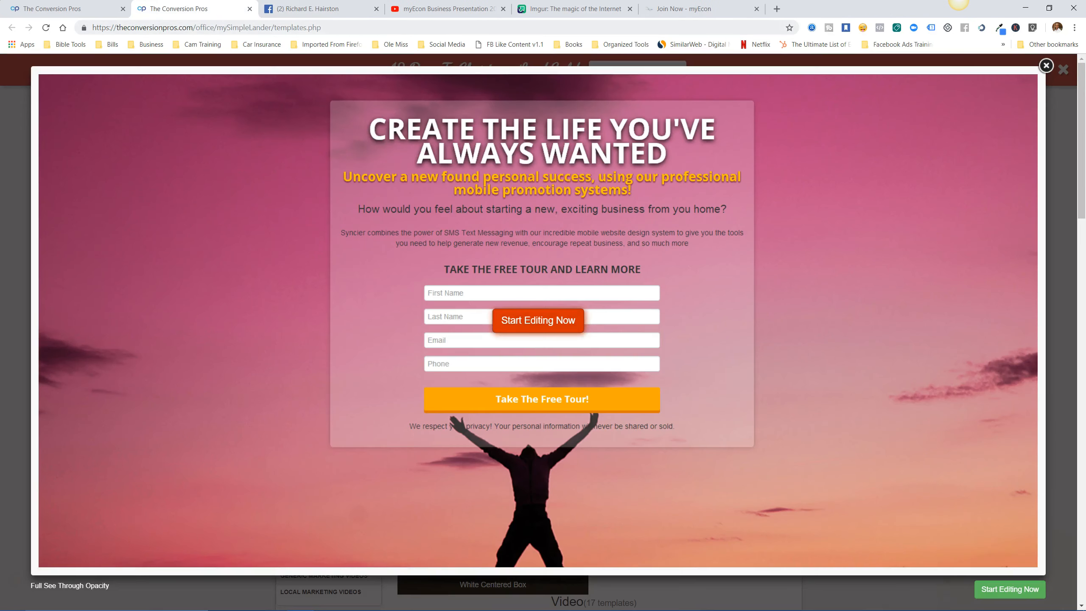
click(250, 8)
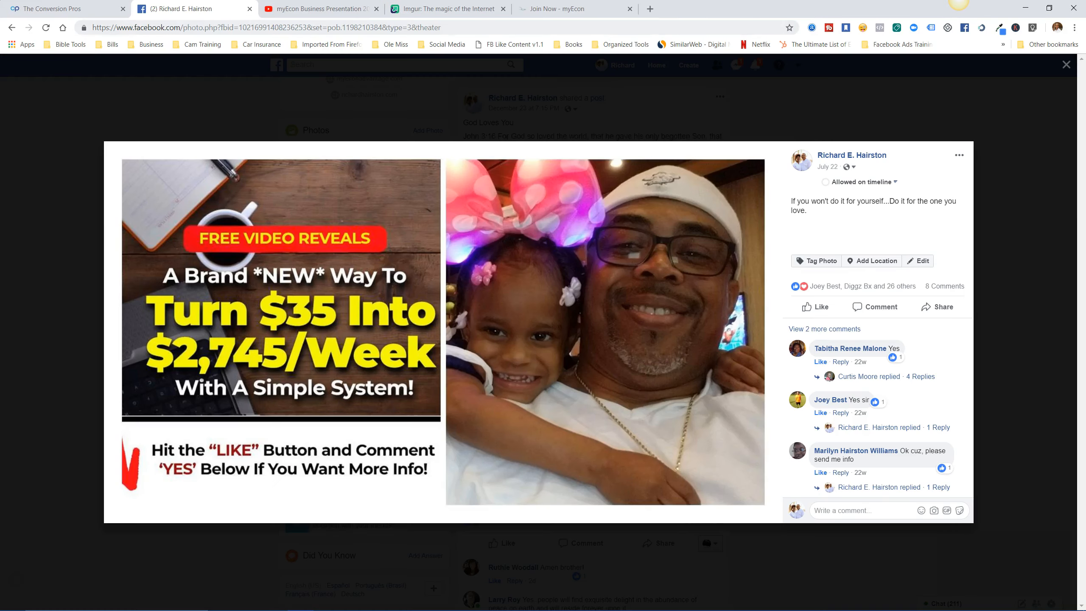
click(85, 8)
click(46, 28)
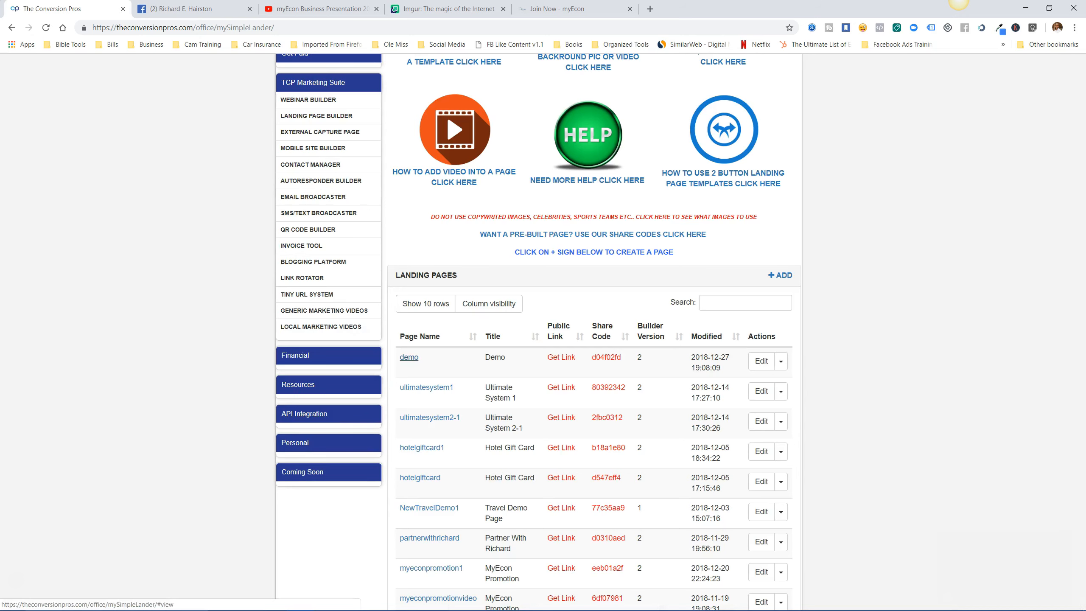
Open the demo lander's public link and scroll through the live page, then close it.
click(561, 357)
click(483, 94)
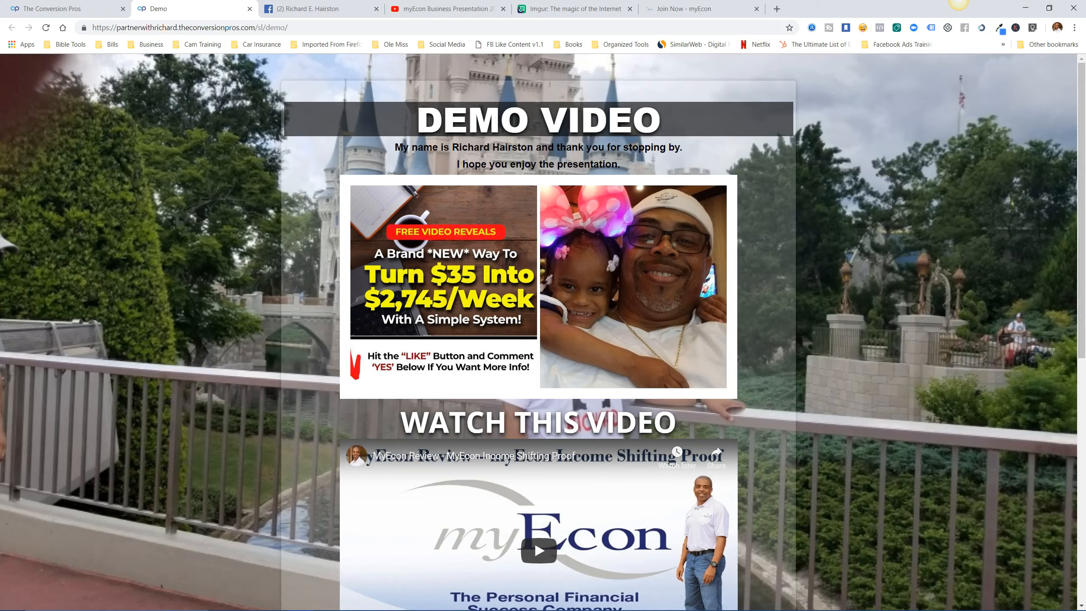
scroll(539, 332, down, 8)
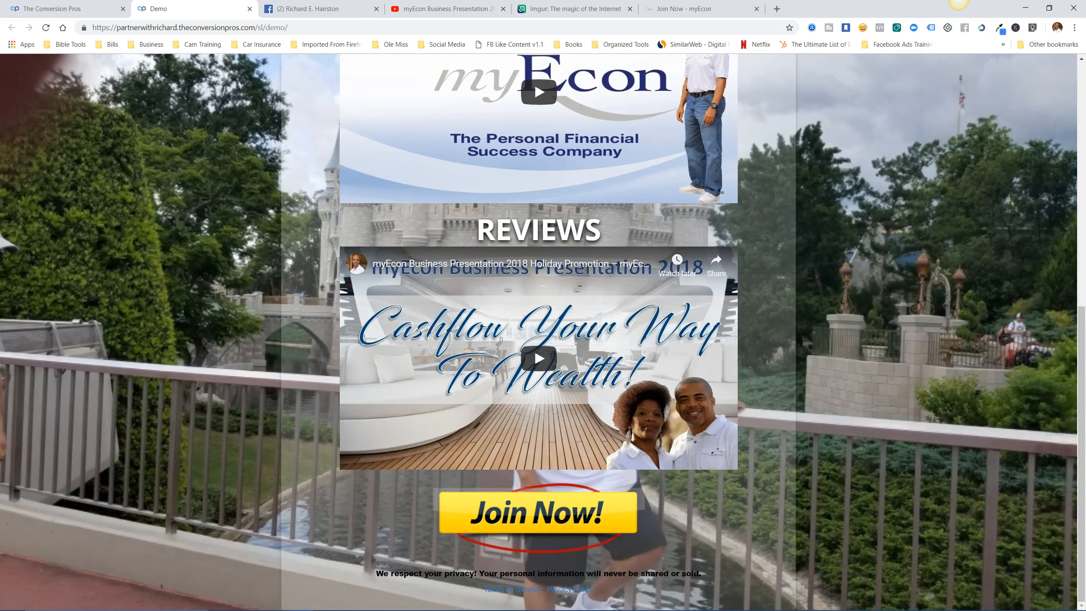
scroll(539, 332, up, 8)
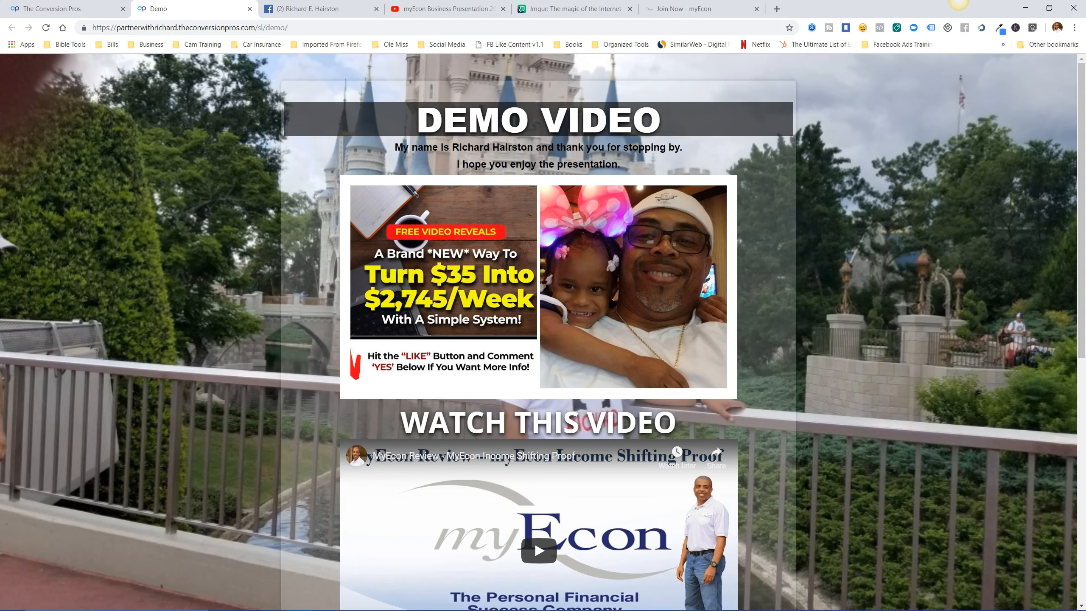
scroll(538, 332, down, 5)
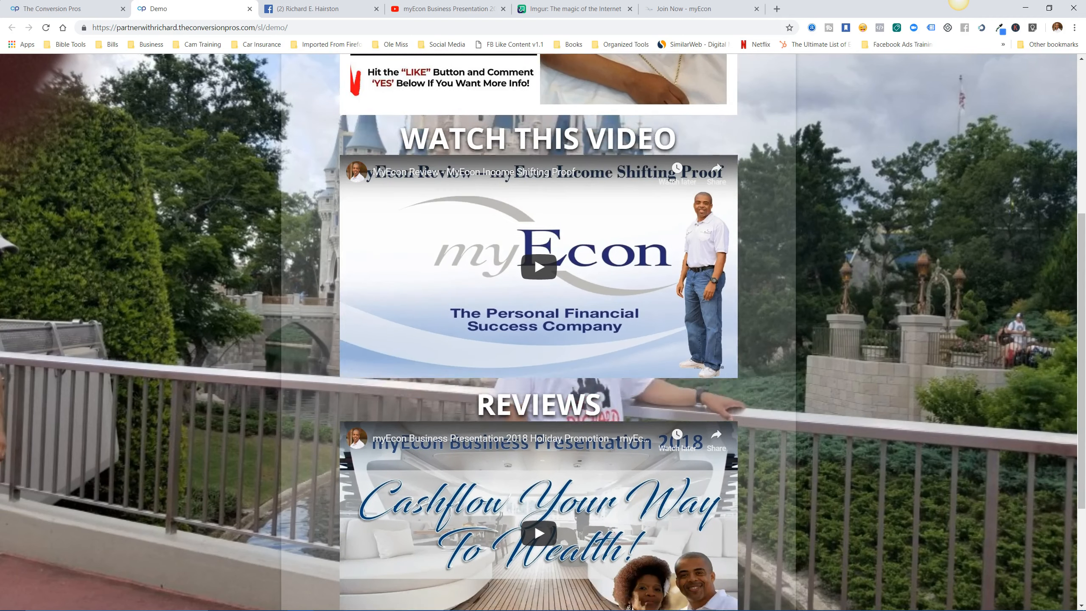
scroll(538, 332, down, 3)
scroll(539, 332, up, 8)
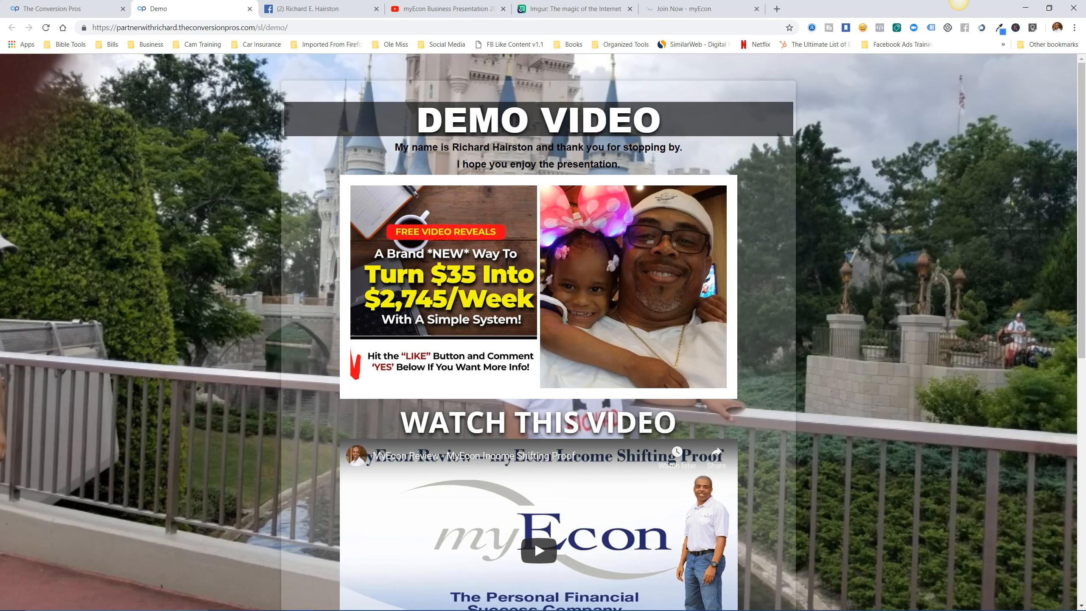
scroll(538, 332, down, 5)
scroll(539, 332, up, 5)
key(ctrl+w)
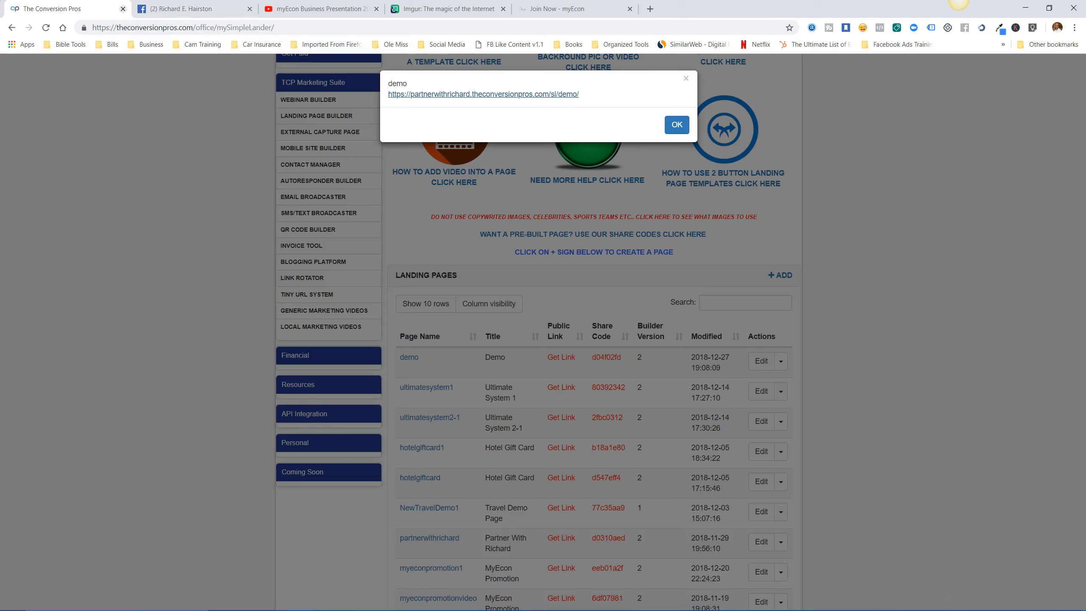
click(677, 125)
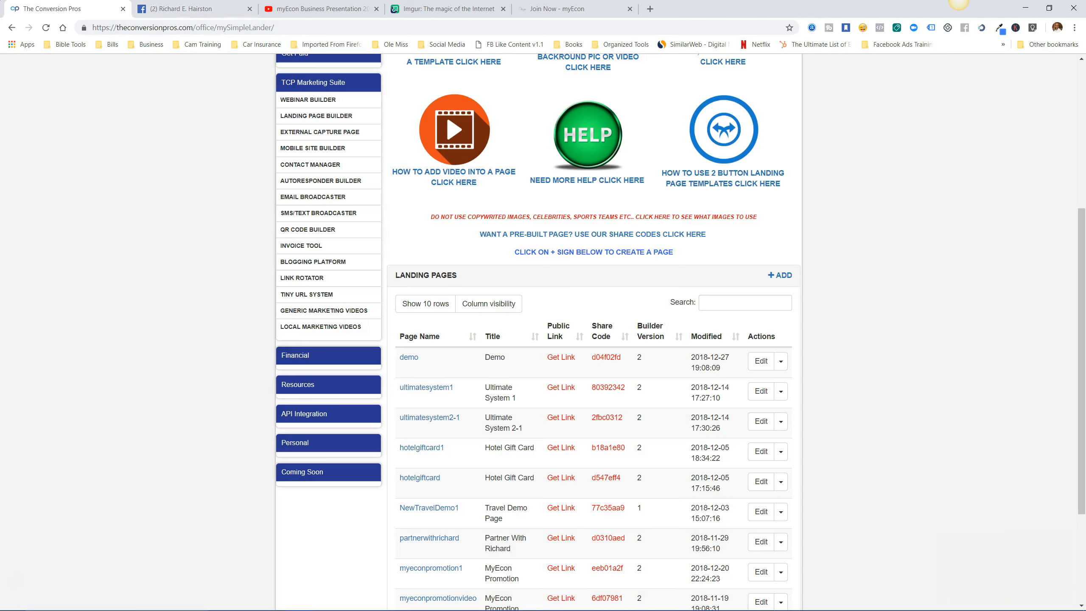
Reopen the demo lander in the editor and switch to the myEcon enrollment tab.
click(761, 361)
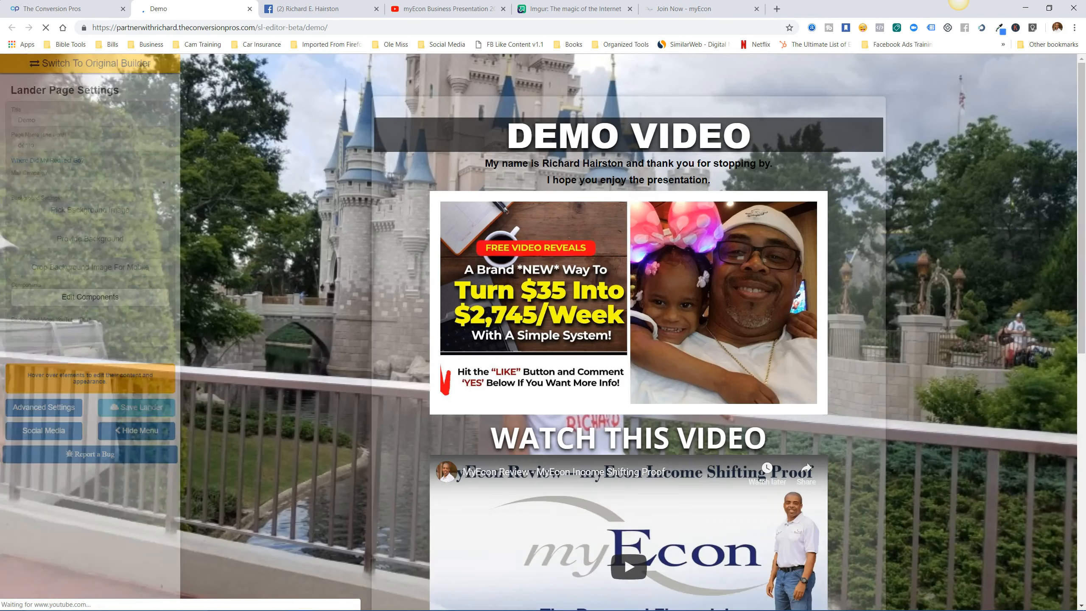
scroll(628, 332, down, 10)
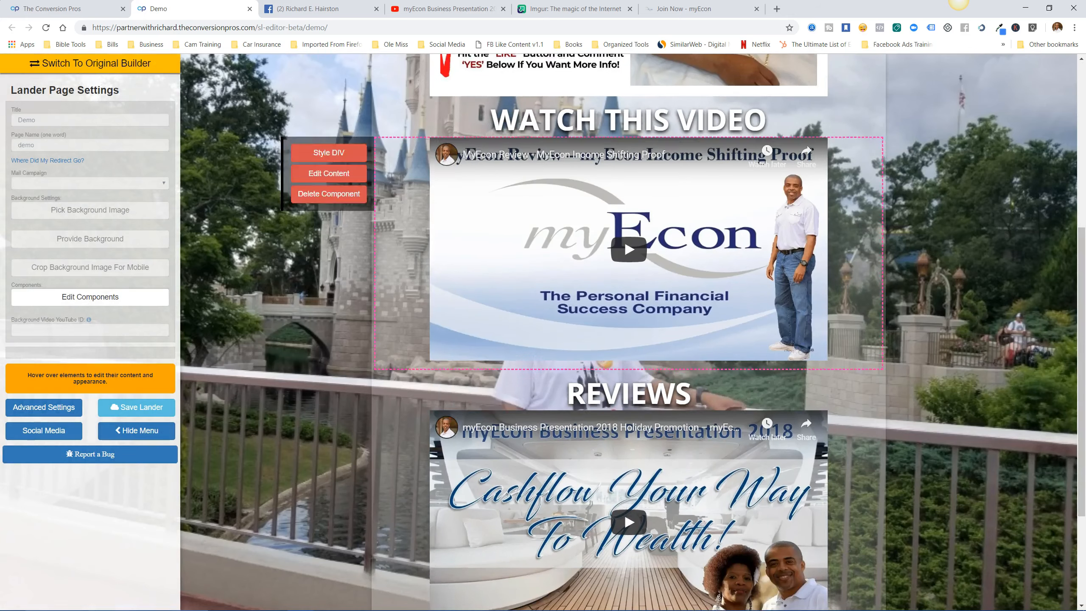
scroll(629, 331, up, 10)
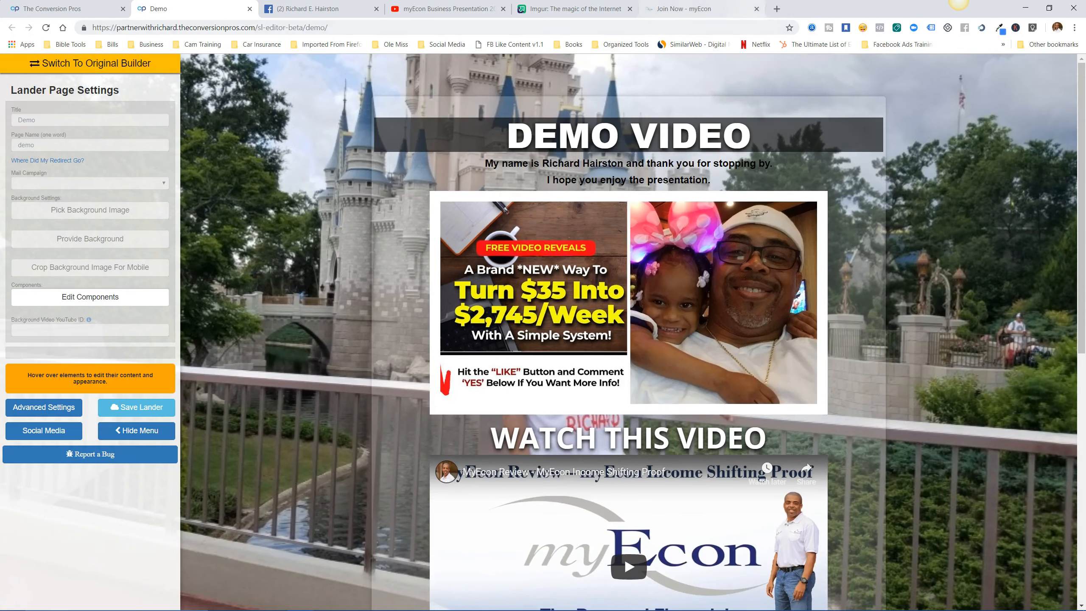
click(712, 8)
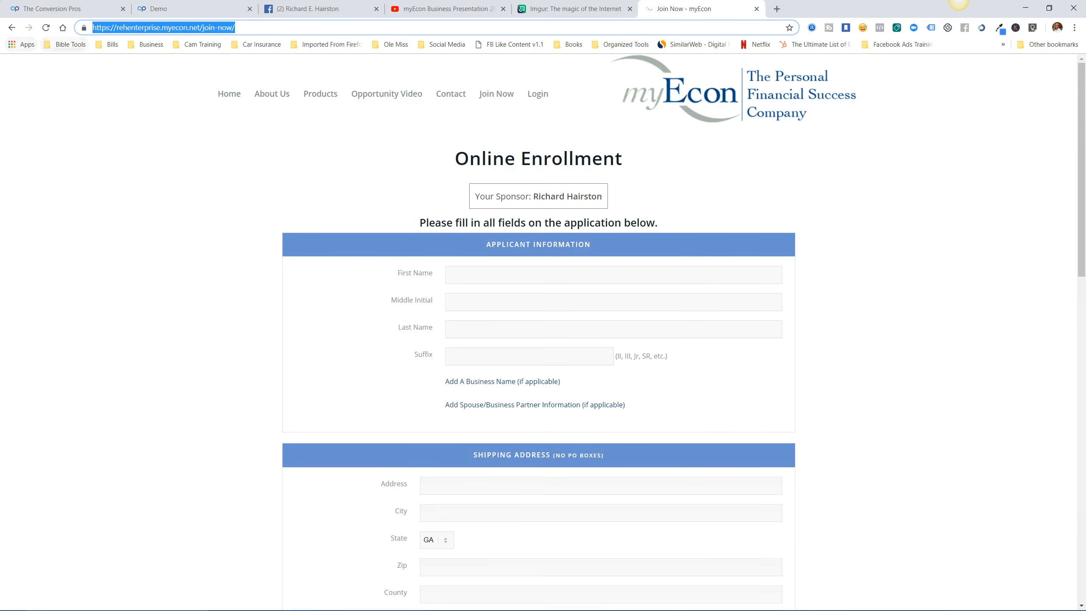
Copy the three 'America is full of great opportunities...' paragraphs from the myEcon home page and return to the Demo tab.
click(11, 28)
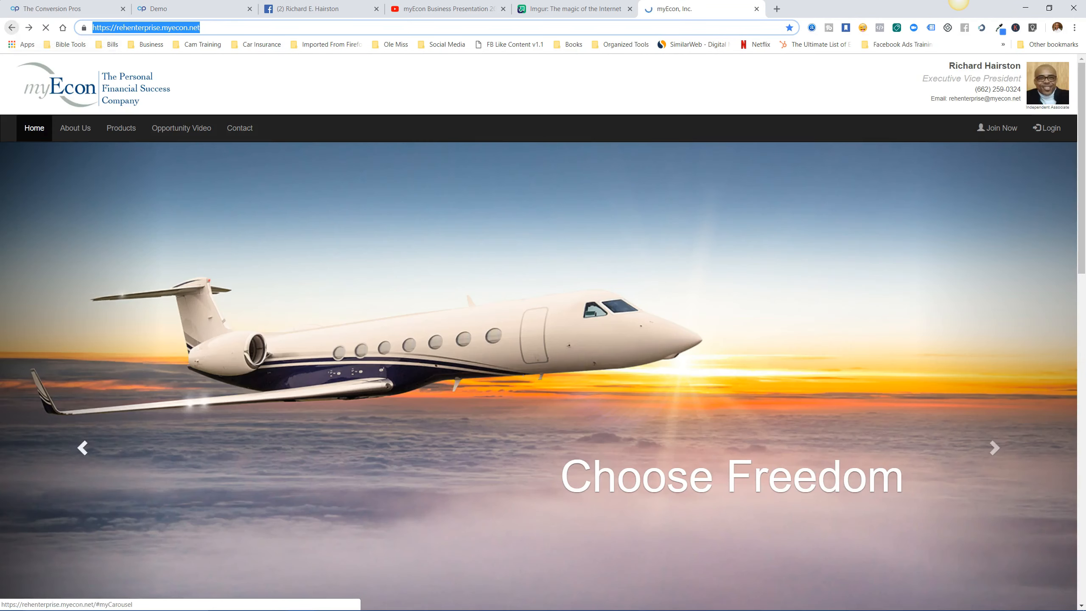
scroll(538, 332, down, 4)
scroll(543, 342, down, 5)
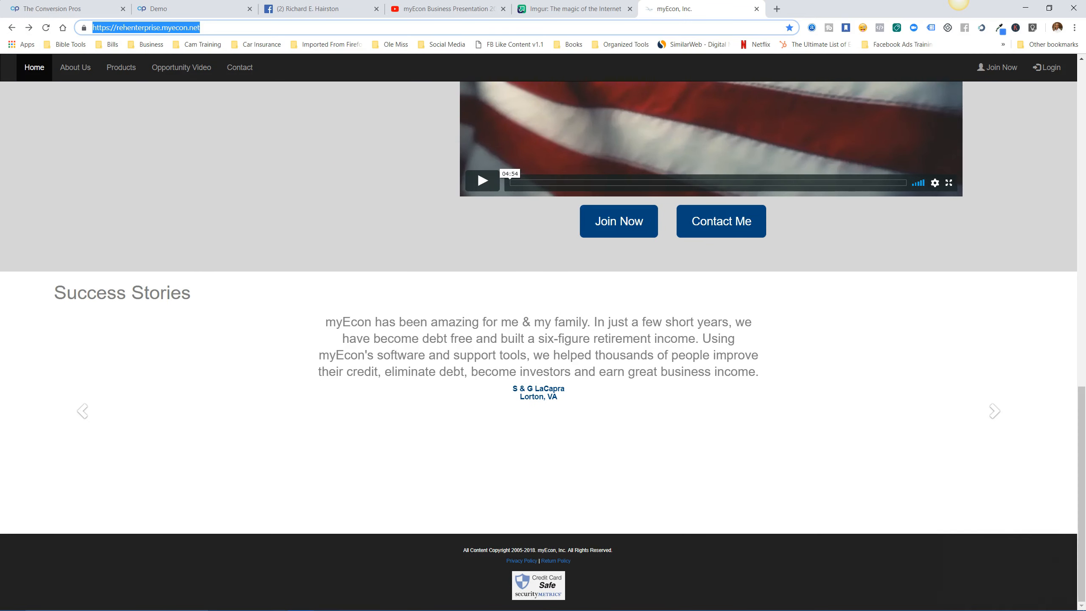
scroll(543, 342, up, 10)
scroll(543, 342, down, 4)
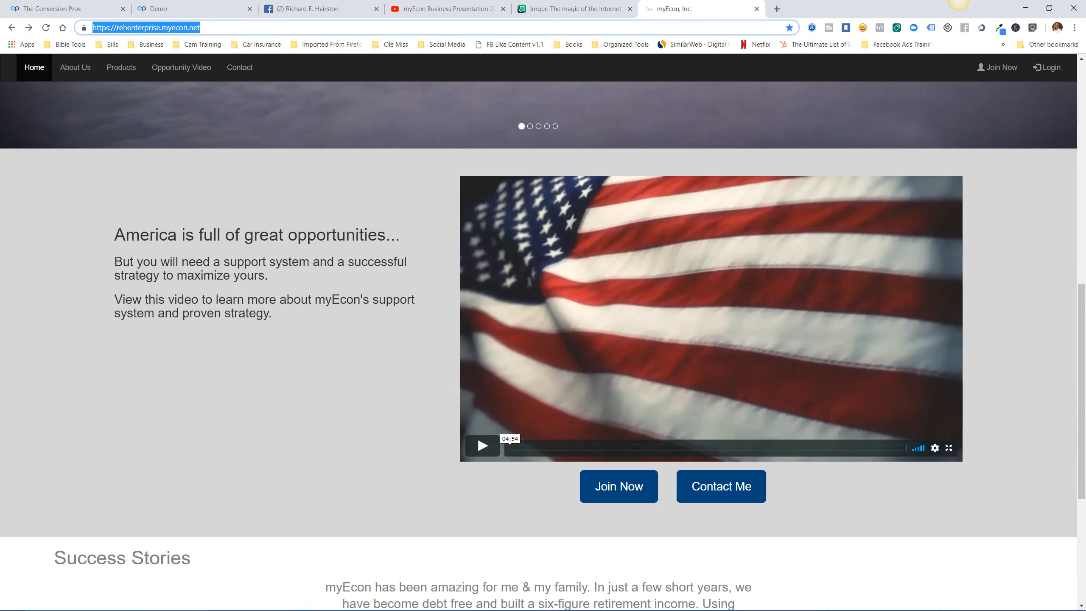
drag(113, 235, 272, 313)
right_click(249, 264)
click(271, 272)
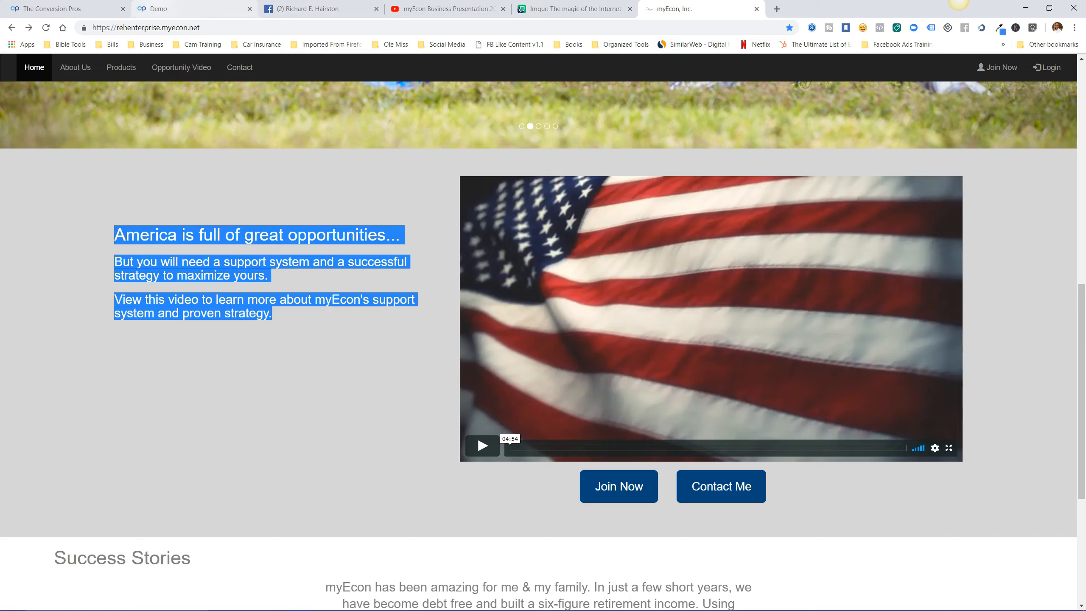
click(180, 9)
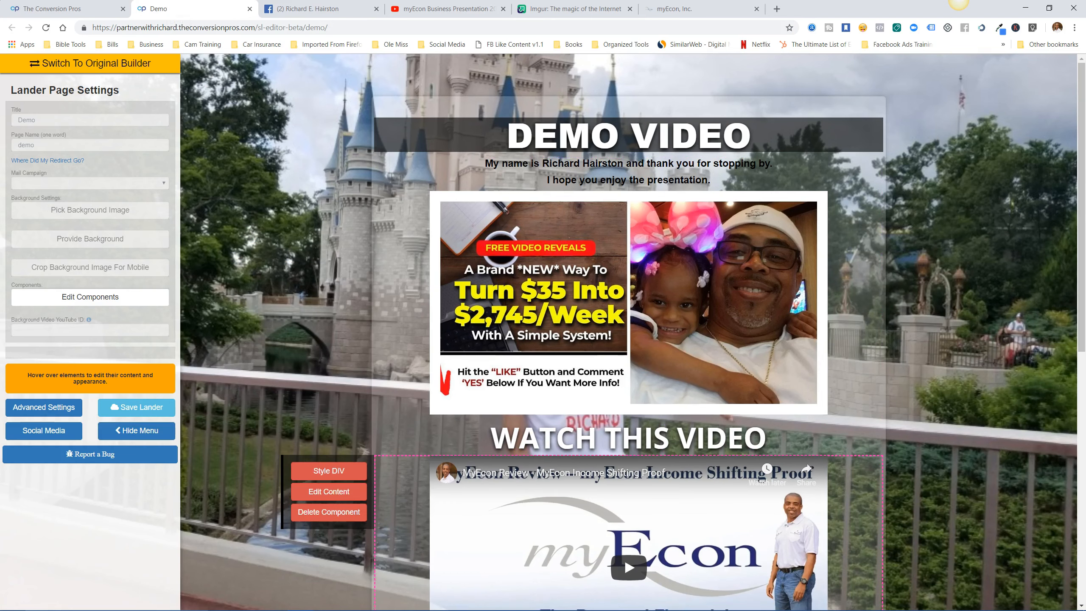
Drop a DIV Free Form above WATCH THIS VIDEO and replace its placeholder with the copied America paragraphs.
scroll(629, 332, down, 3)
scroll(628, 332, up, 3)
scroll(629, 332, down, 2)
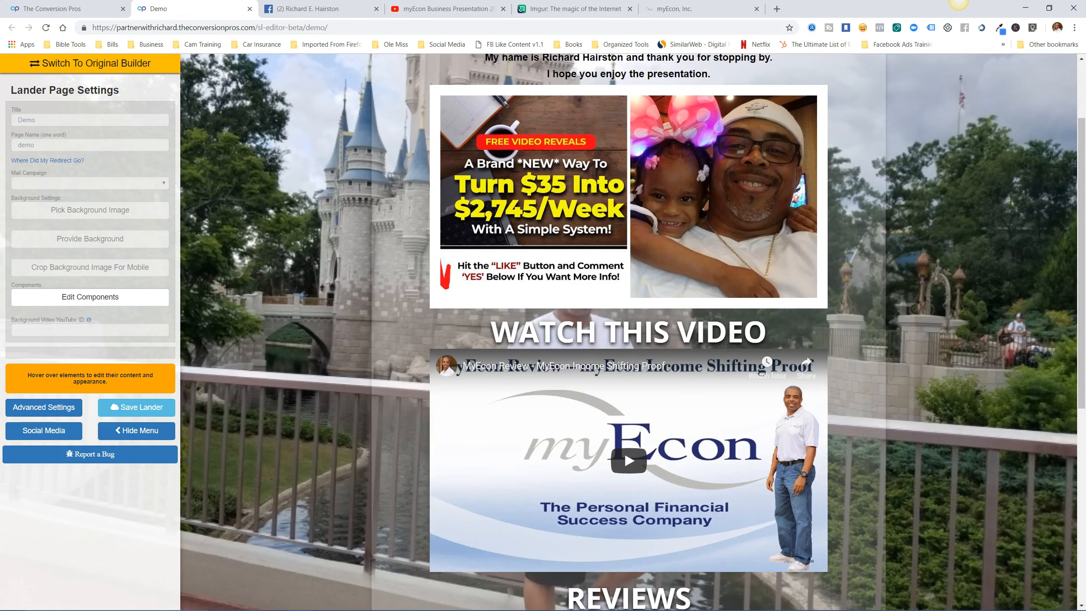
click(89, 296)
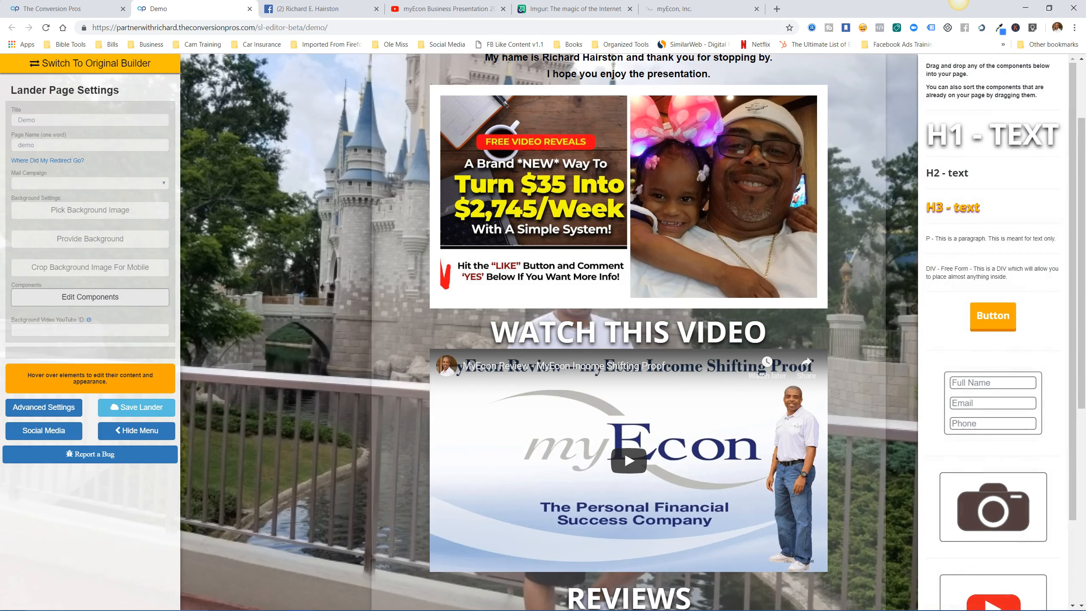
drag(992, 272, 640, 322)
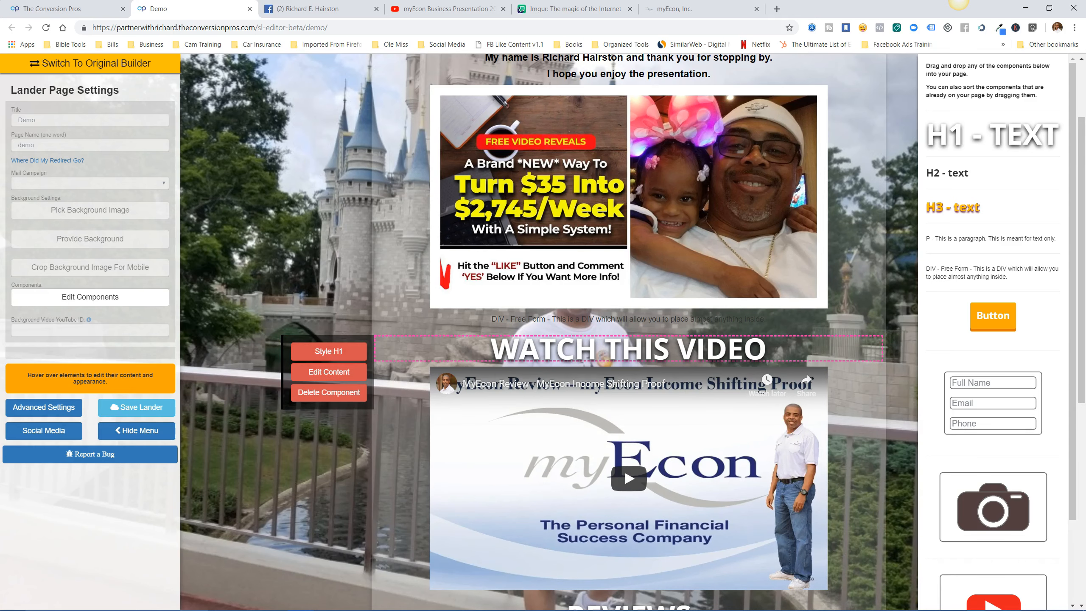
click(329, 350)
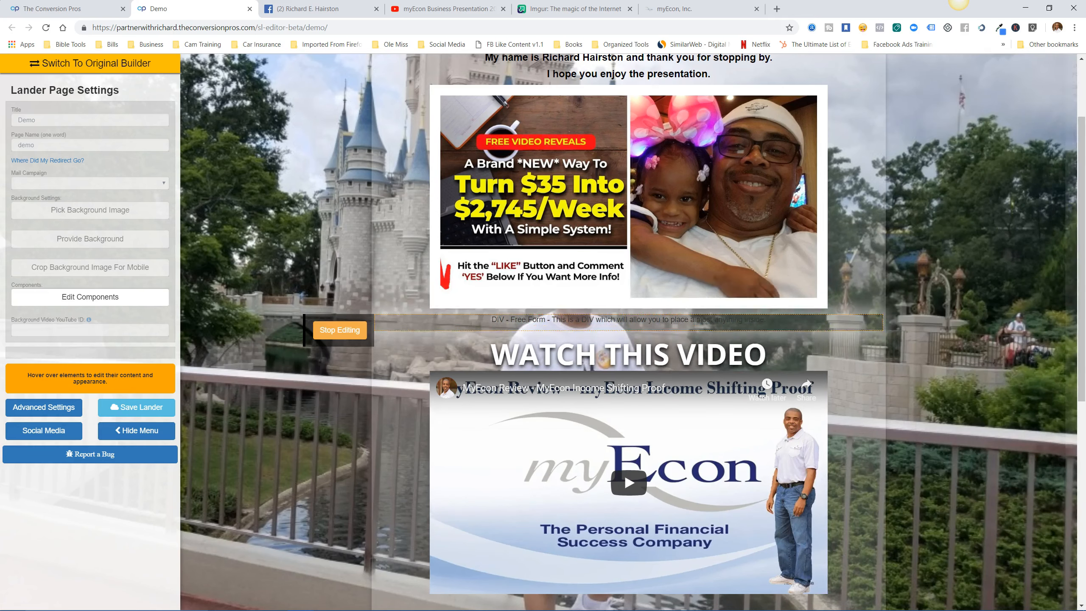
drag(766, 319, 491, 319)
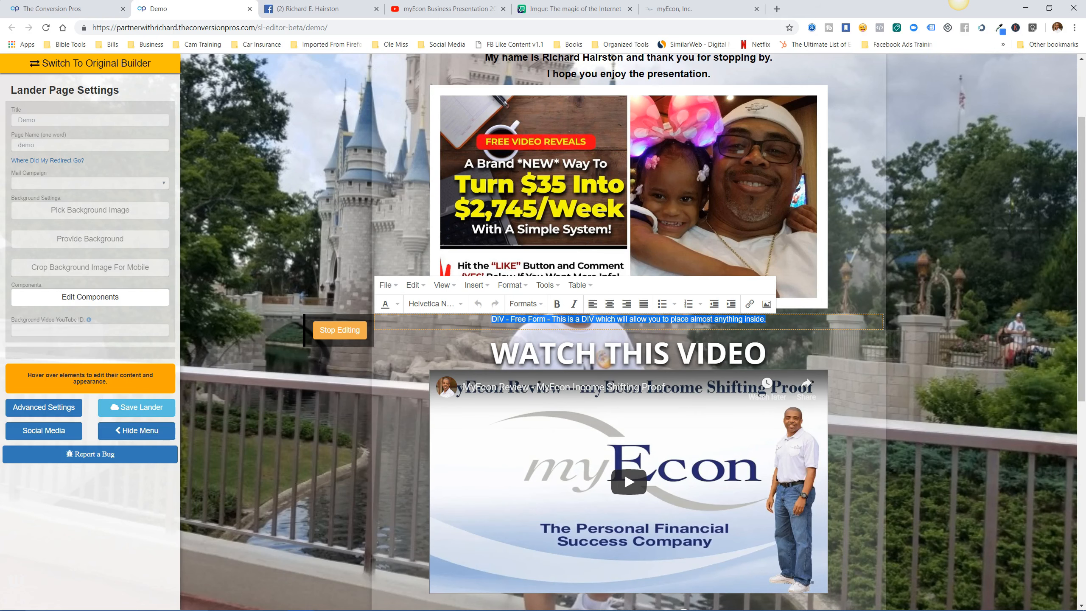
key(BackSpace)
key(ctrl+v)
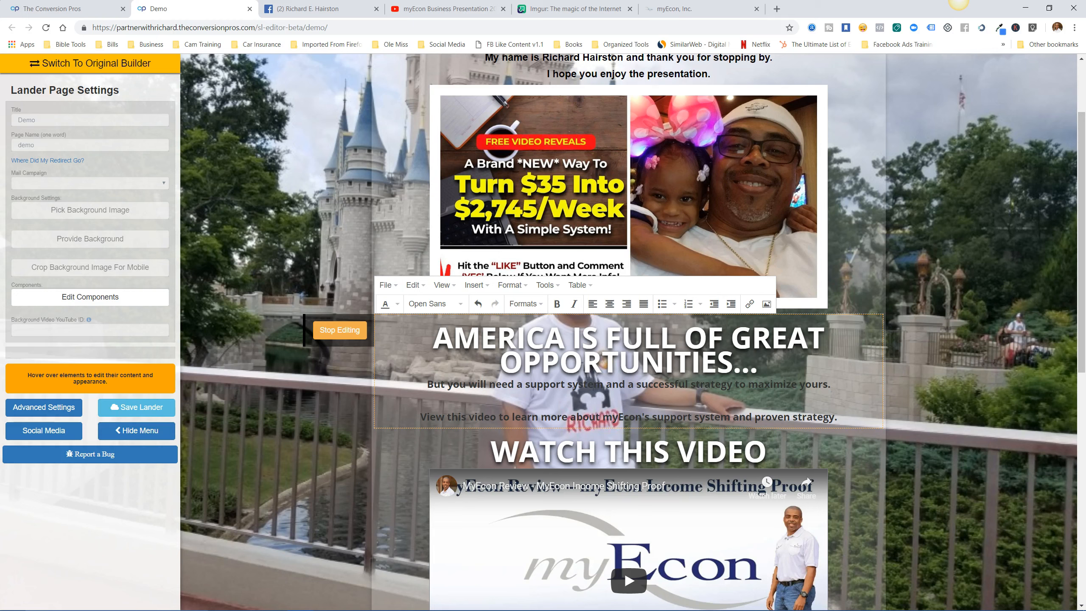
drag(426, 384, 837, 417)
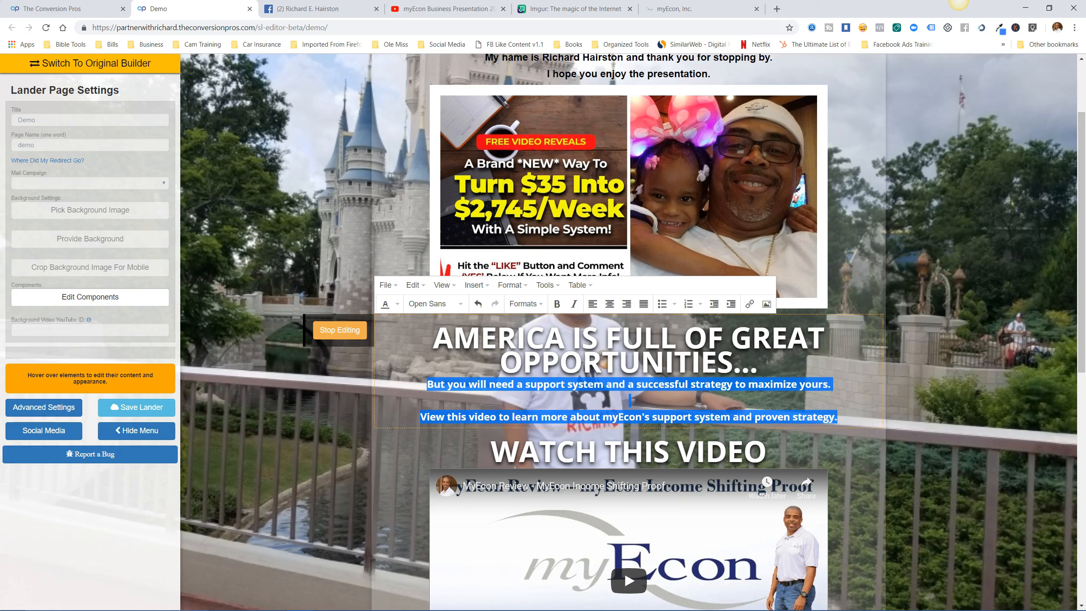
Reformat the two lines under the AMERICA heading, ending as Heading 1.
click(525, 303)
mouse_move(551, 322)
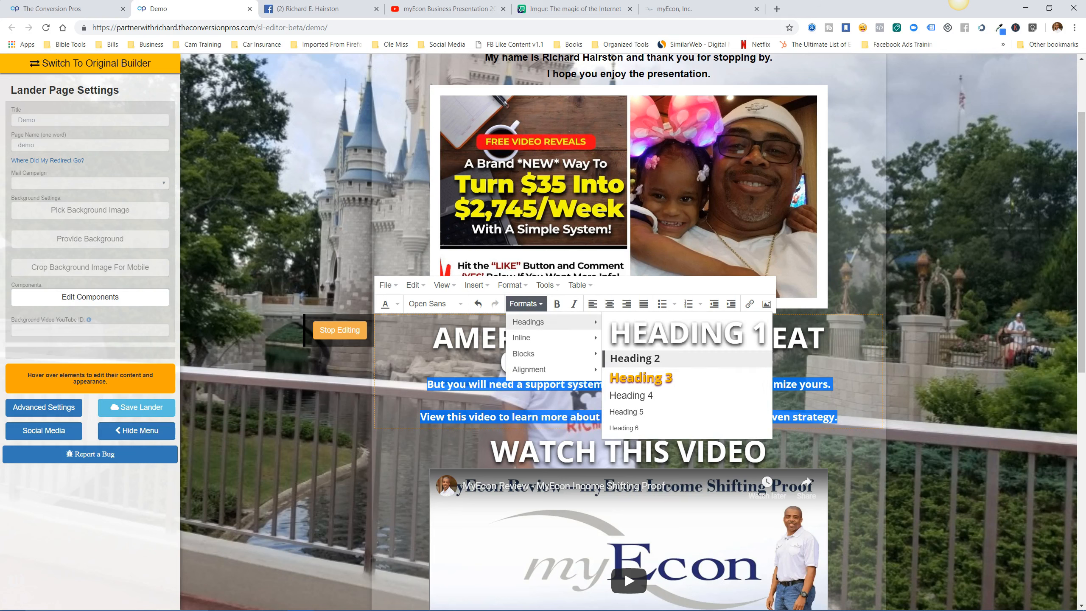
click(635, 358)
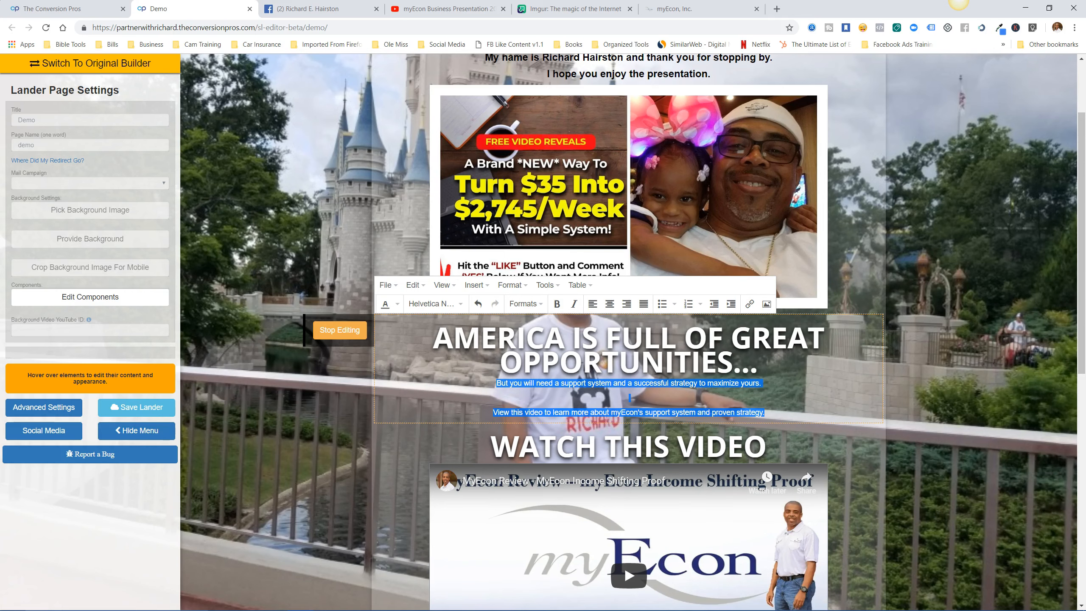
click(526, 303)
mouse_move(551, 322)
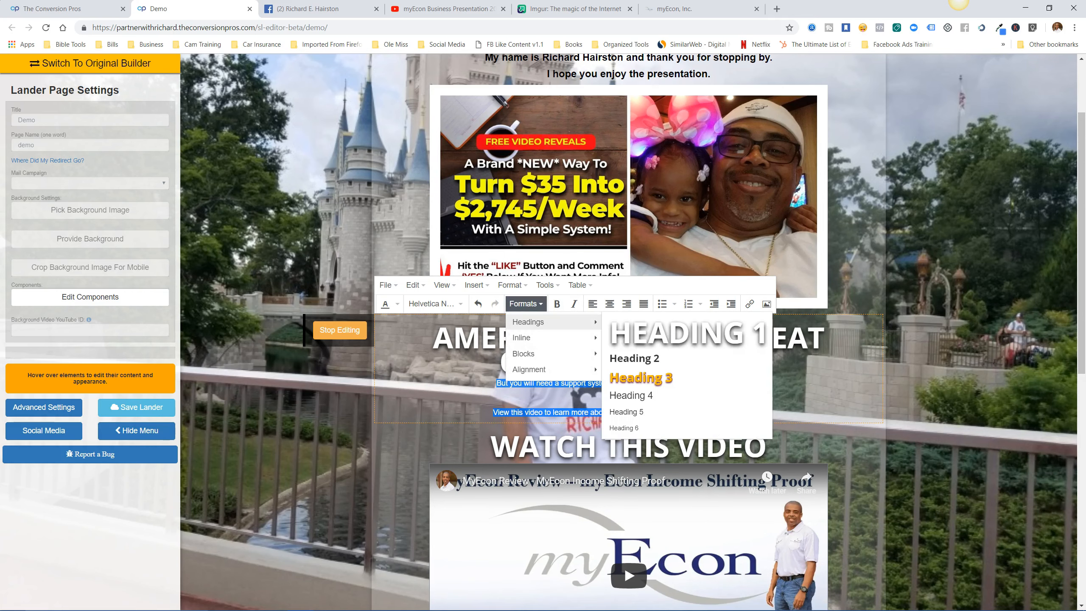
click(687, 333)
scroll(763, 342, down, 1)
click(763, 312)
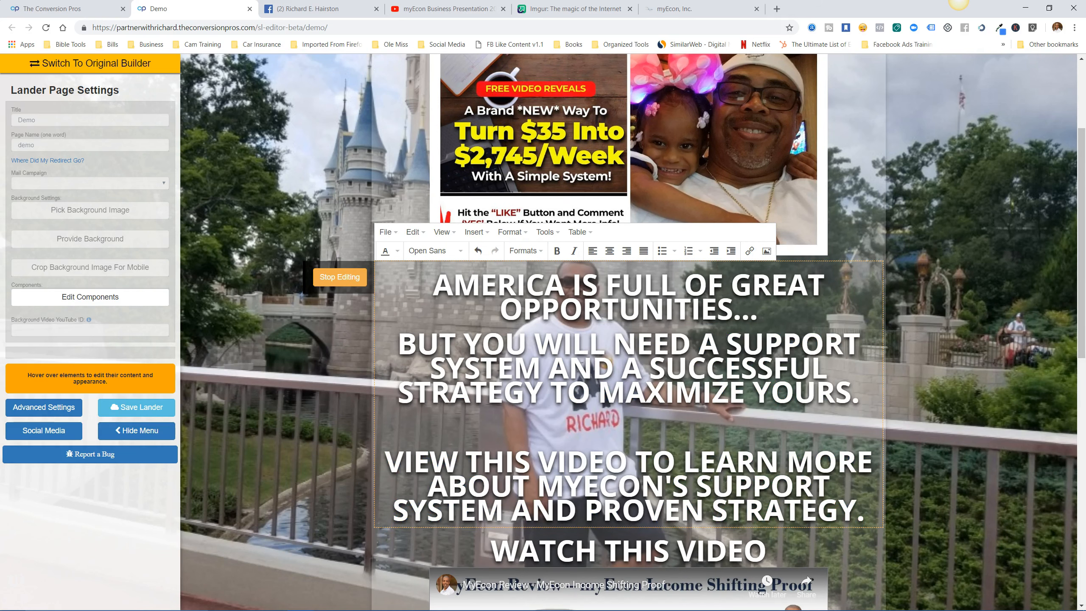
Set all the block's text, including AMERICA, to a small bold heading style.
click(499, 308)
click(433, 285)
drag(433, 284, 865, 512)
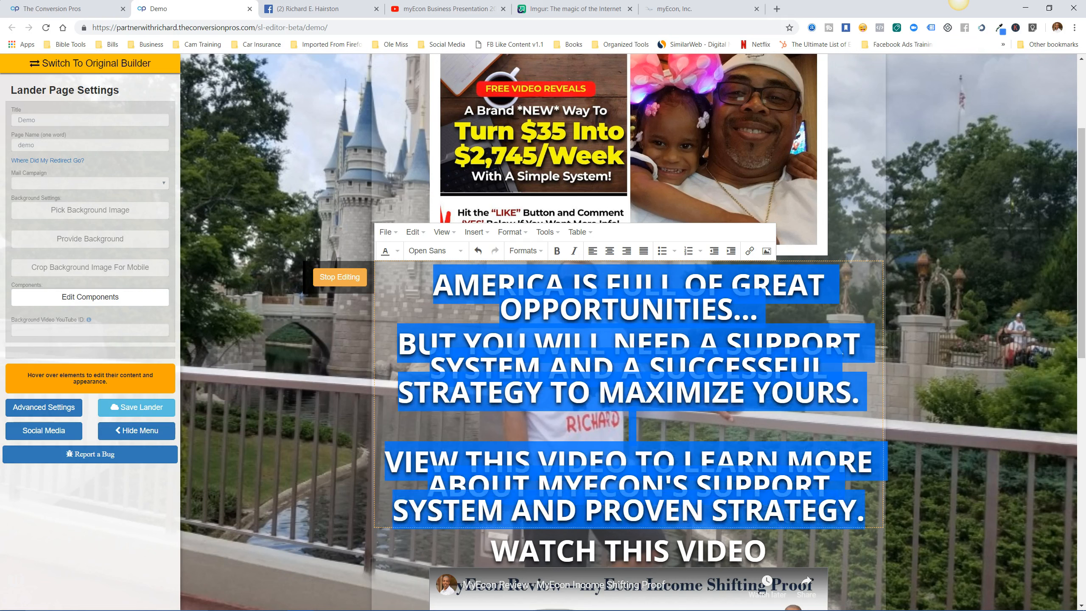
click(525, 251)
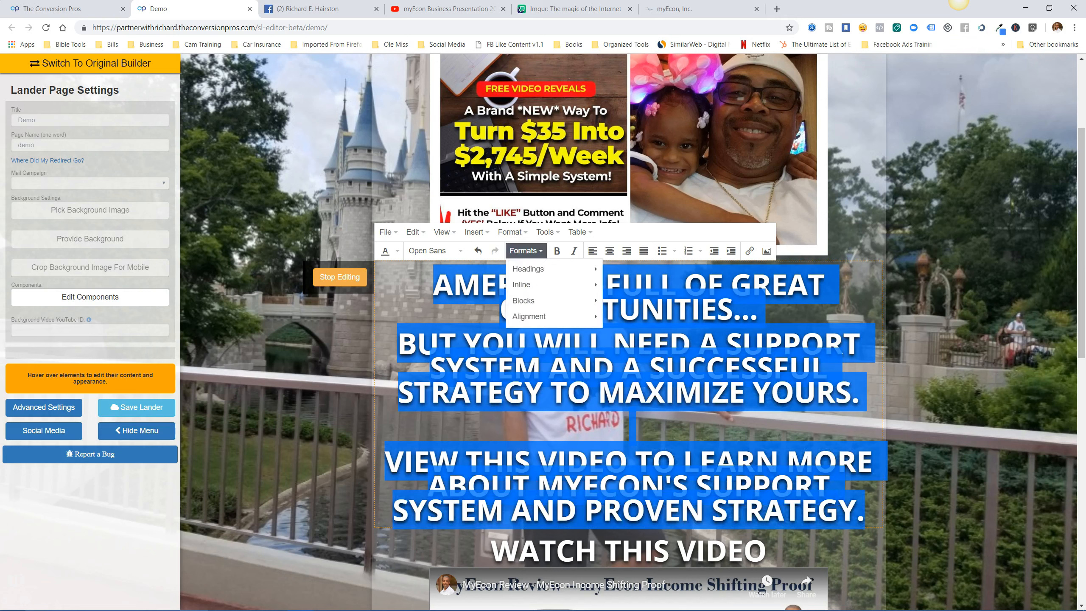
mouse_move(556, 269)
click(641, 324)
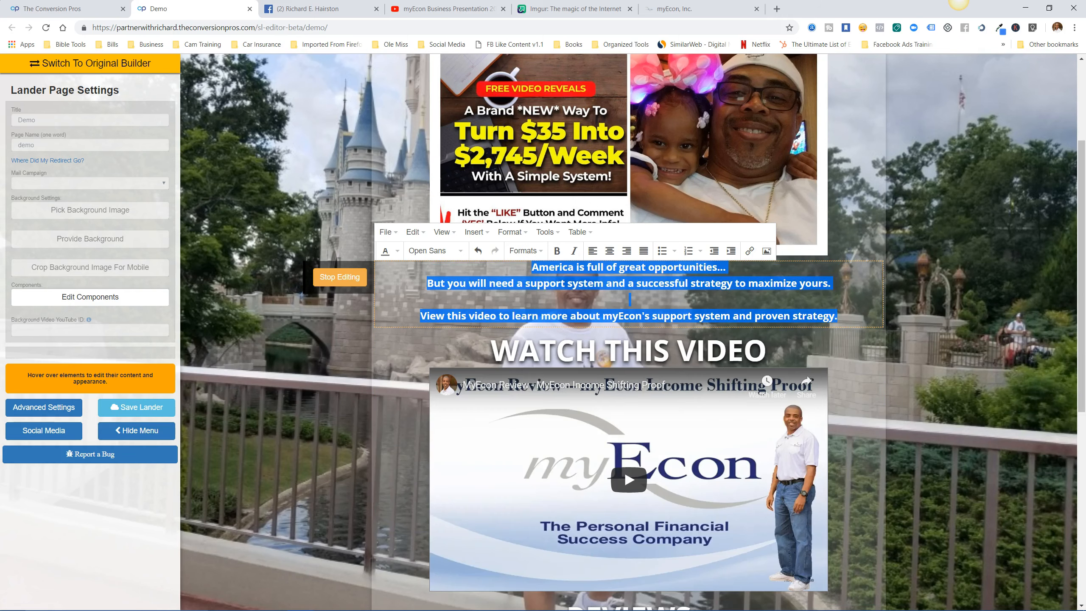
click(629, 300)
Change the colour of all three lines to white and stop editing the block.
drag(531, 267, 837, 316)
click(397, 251)
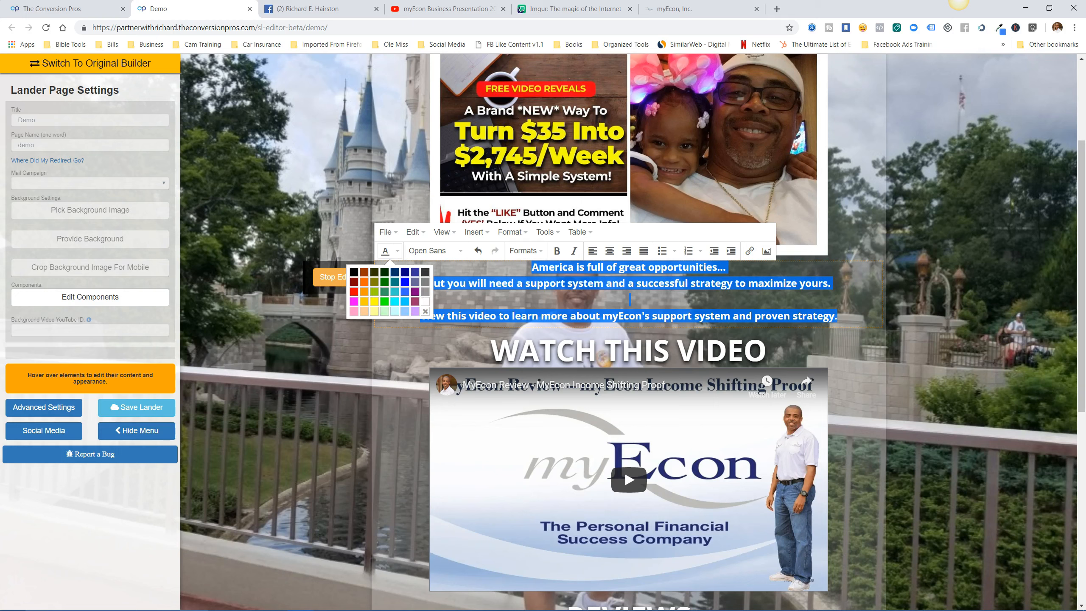
click(354, 272)
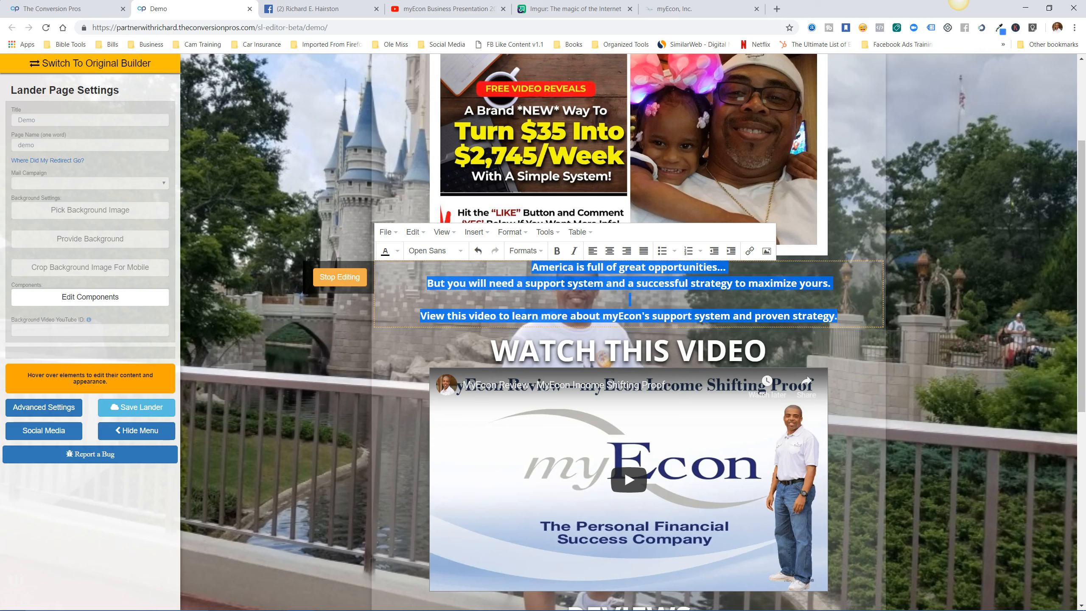
click(359, 335)
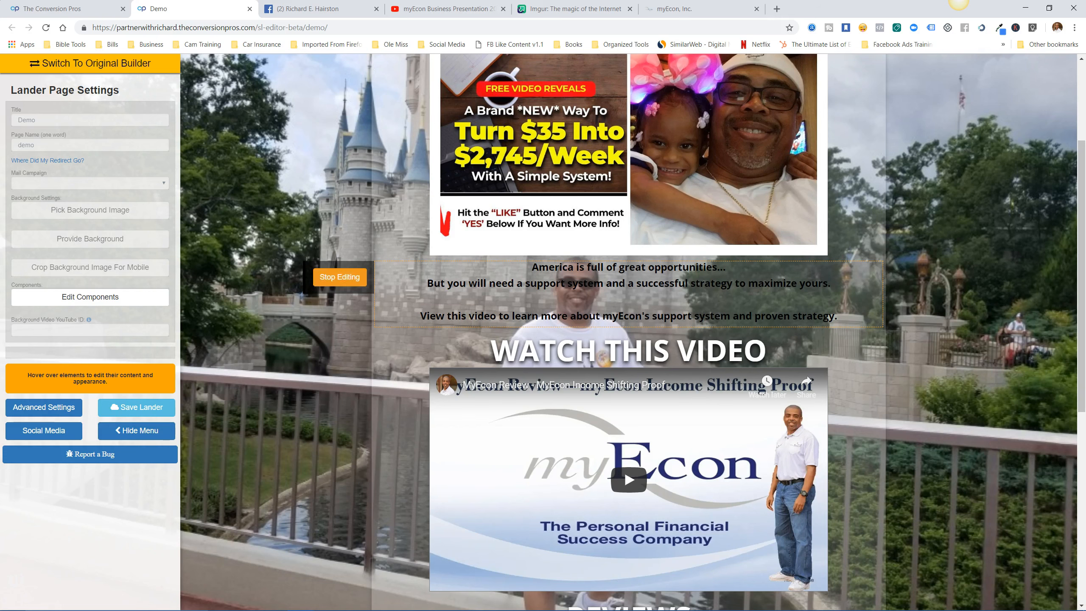
drag(532, 268, 838, 316)
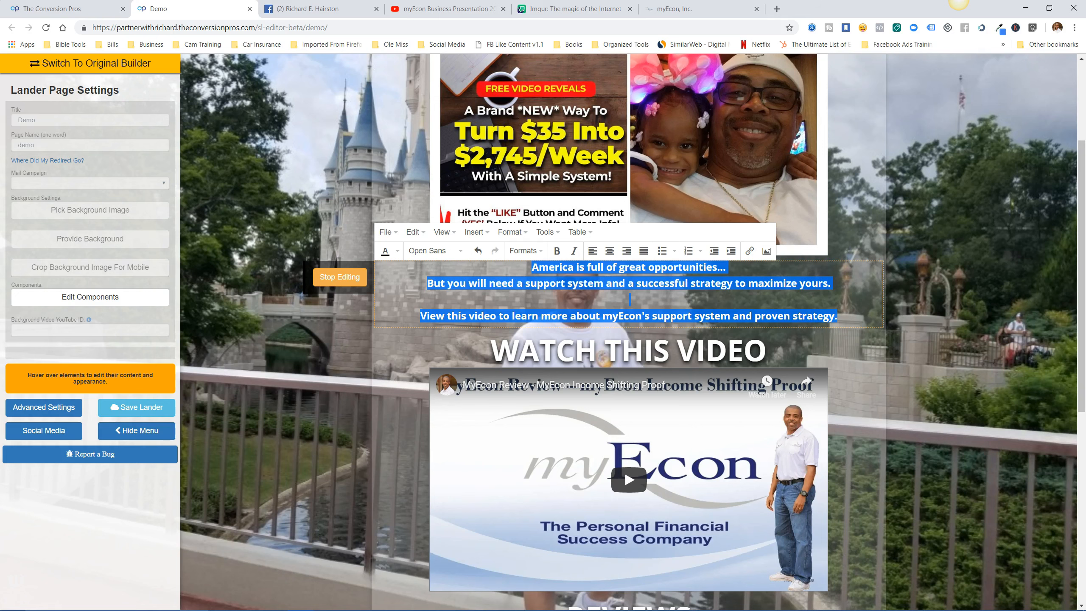
click(397, 250)
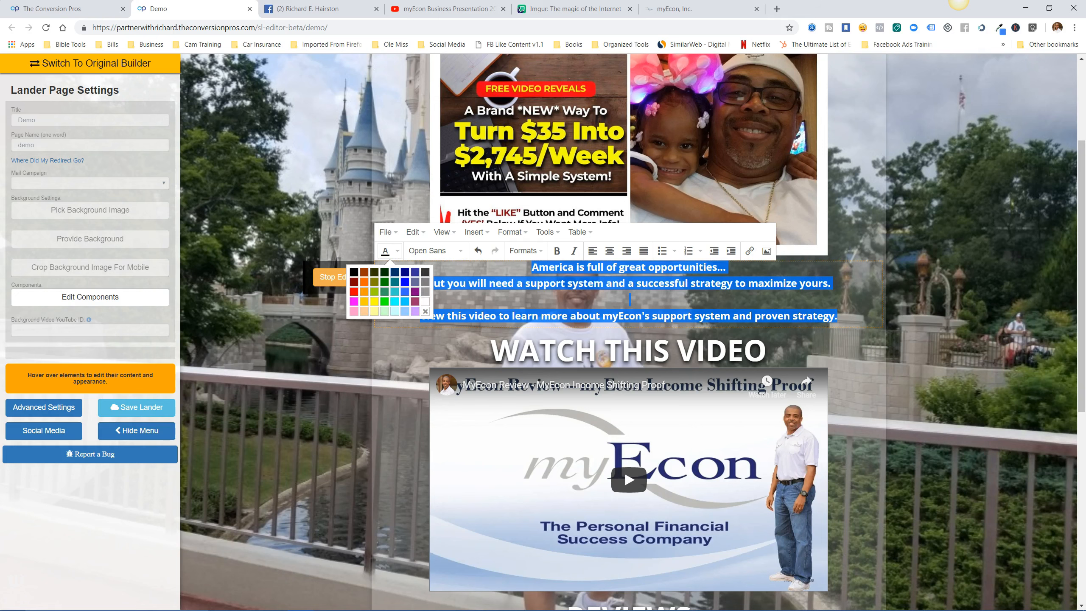
click(425, 301)
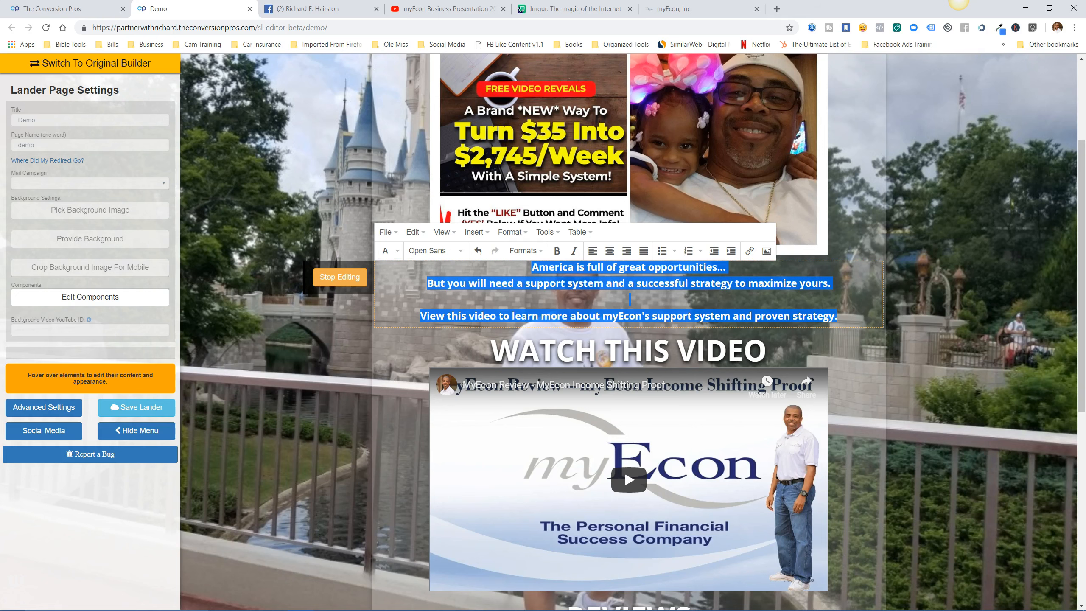
click(629, 300)
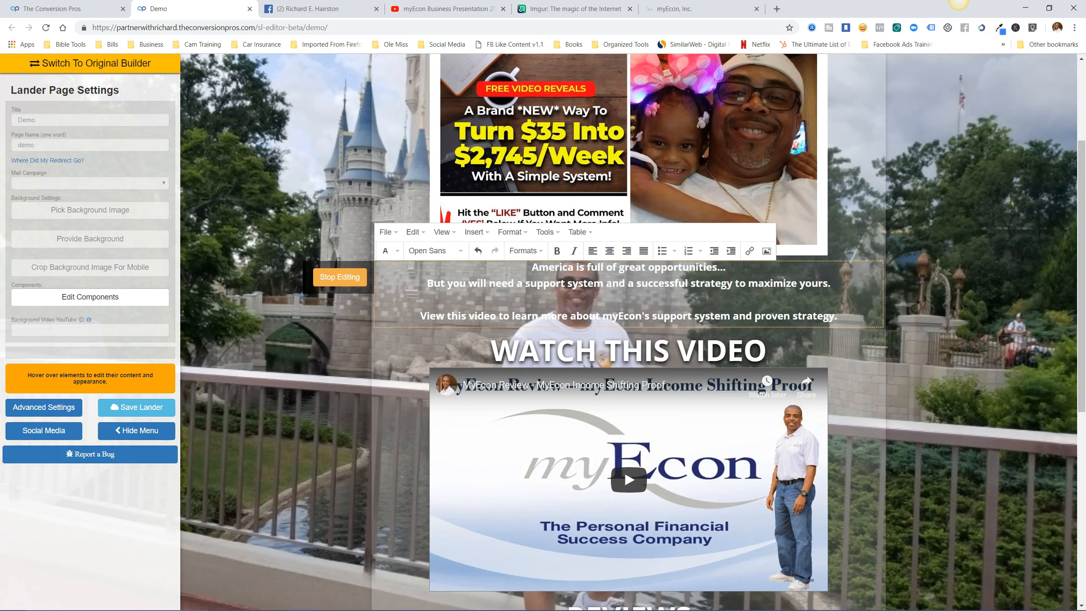
click(339, 277)
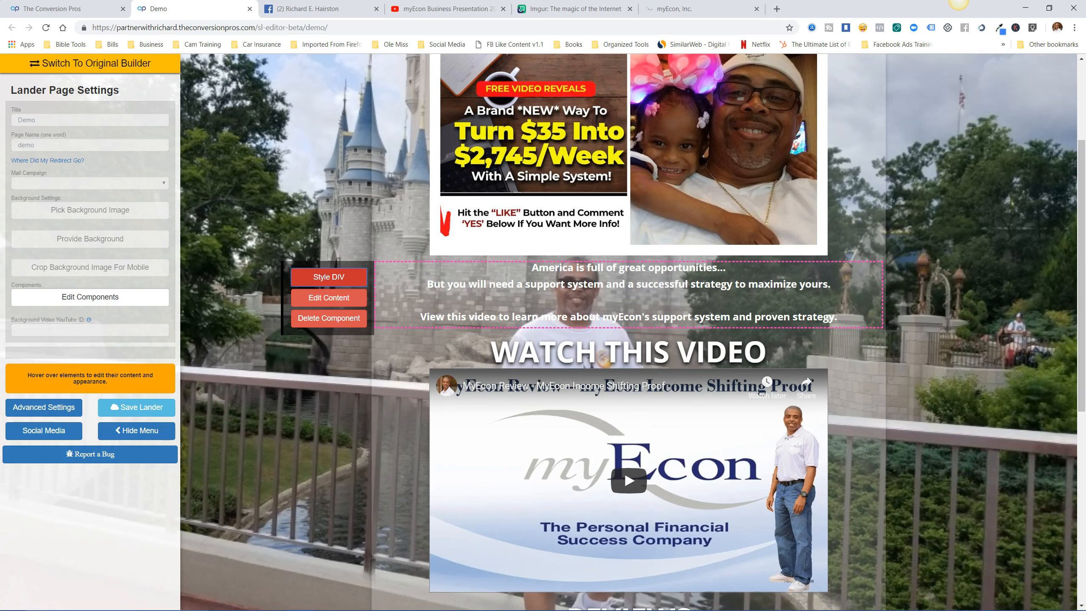
Give the America text block a black background with its alpha lowered to semi-transparent.
click(328, 276)
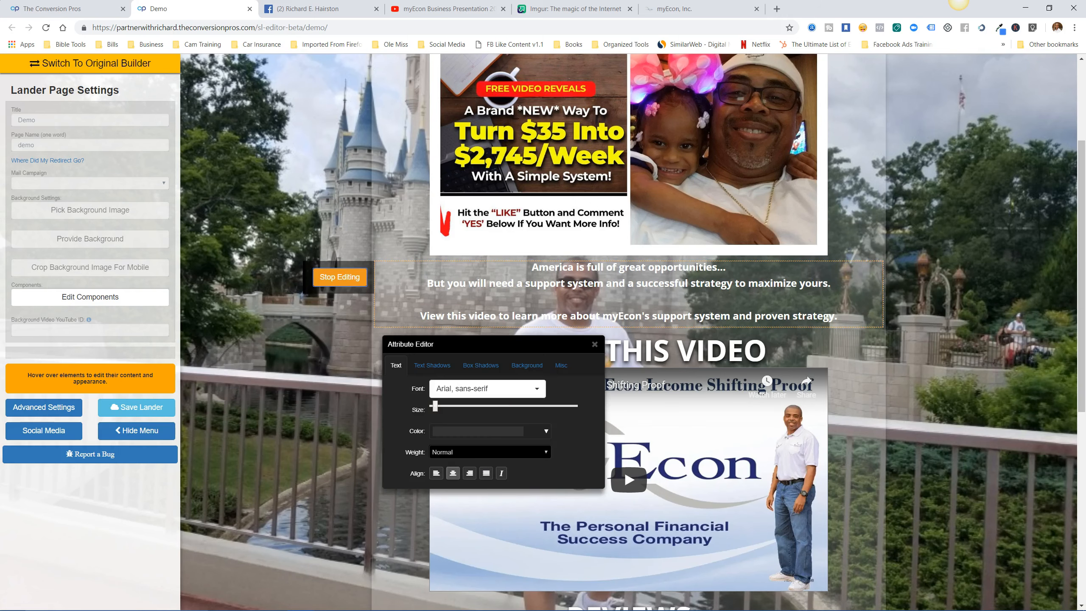
click(527, 365)
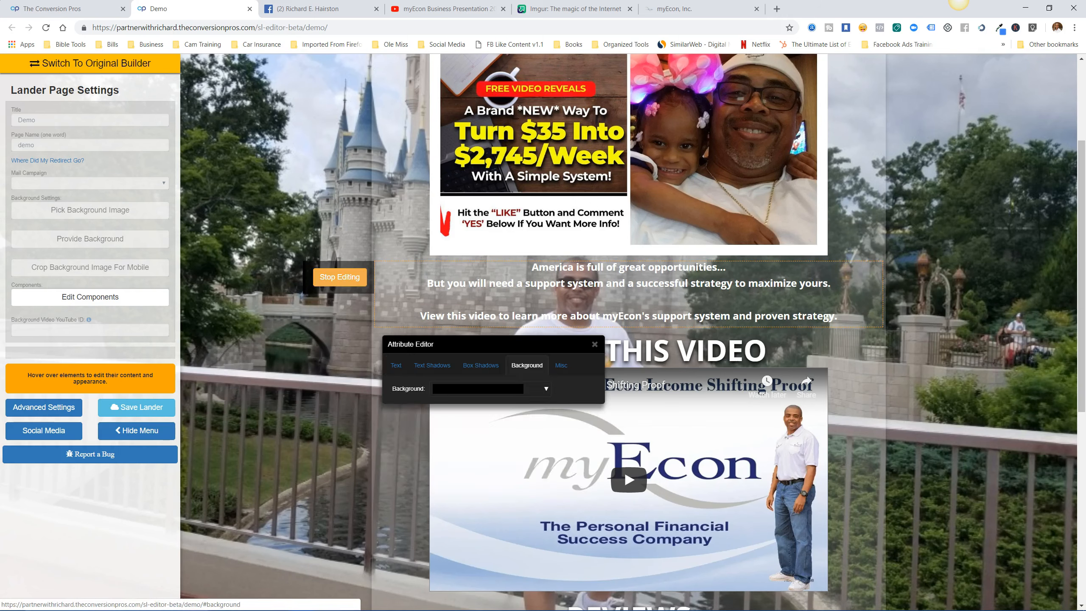
click(478, 389)
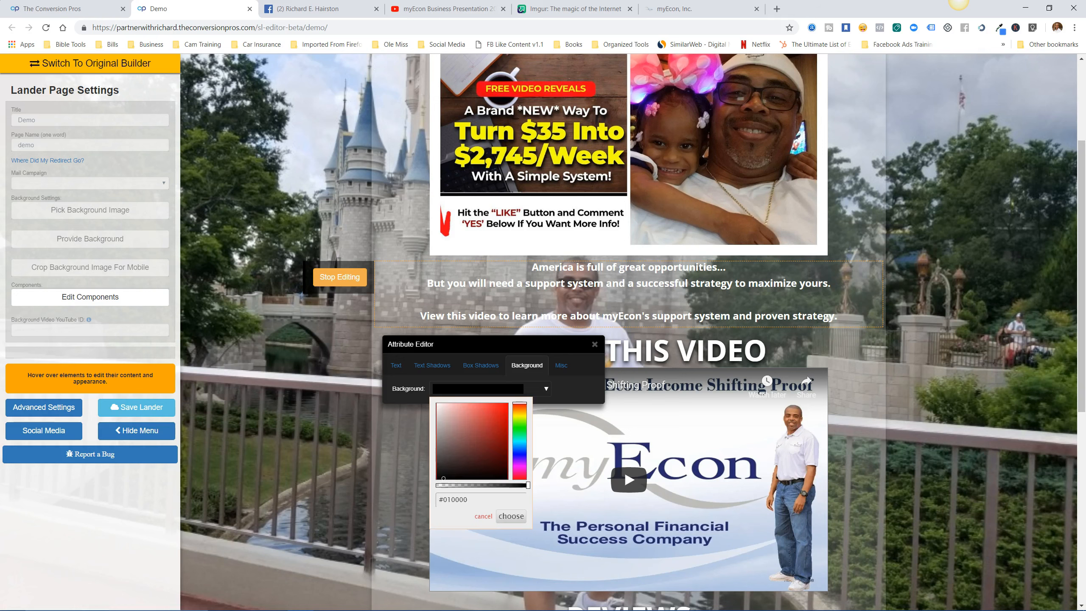
click(510, 516)
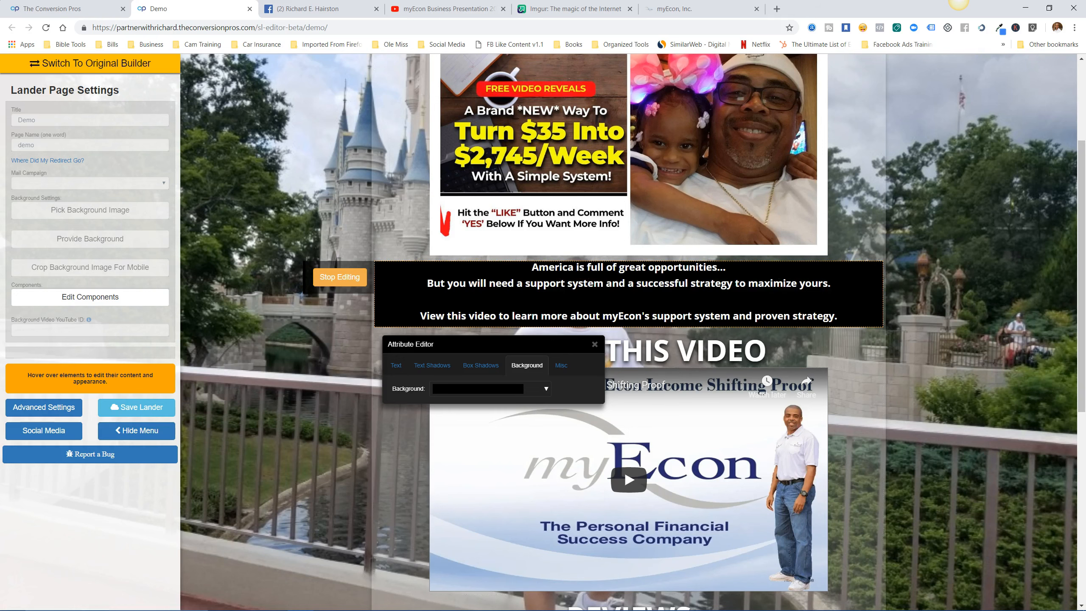
click(478, 388)
drag(528, 485, 481, 485)
click(510, 517)
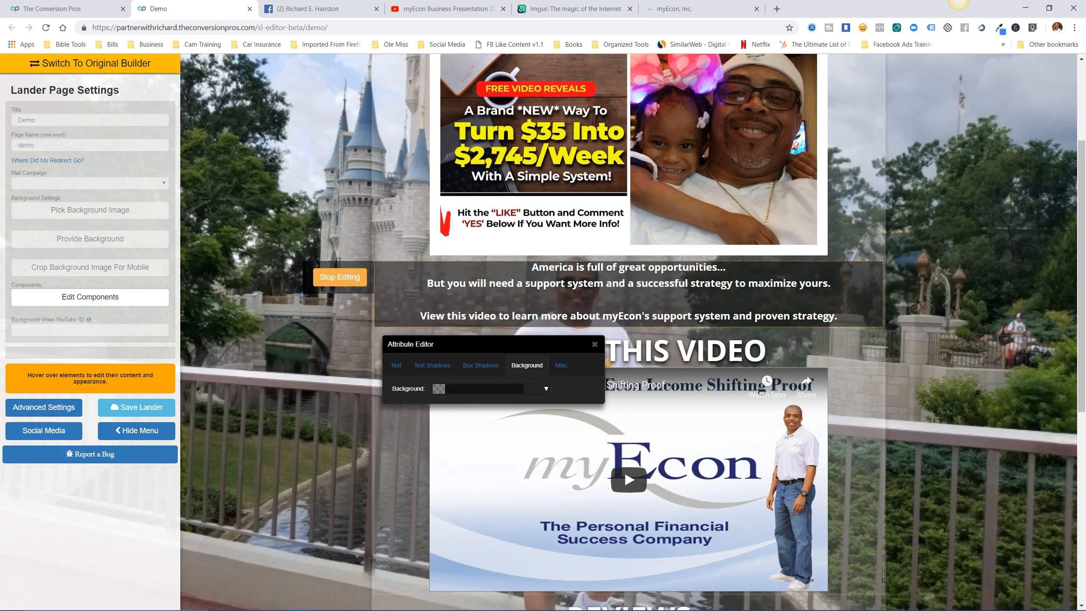
click(490, 389)
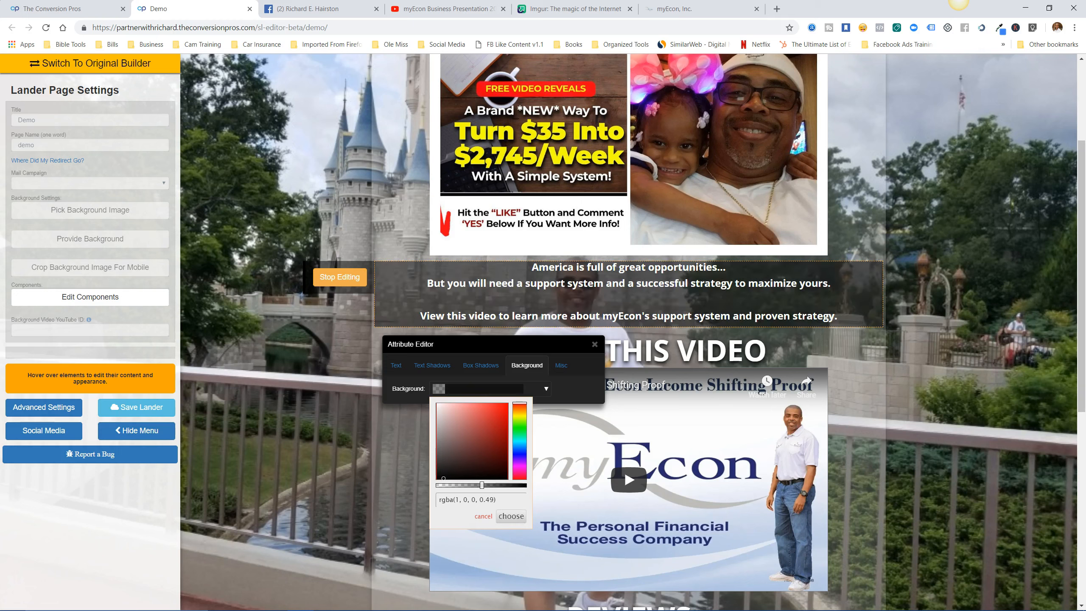
click(511, 516)
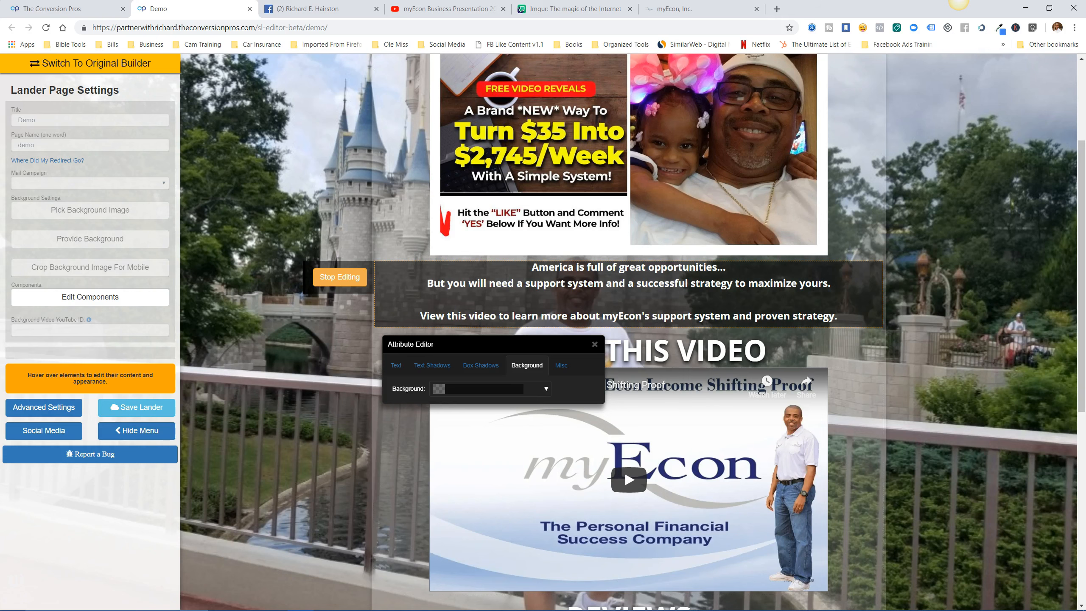
click(490, 389)
drag(490, 485, 494, 485)
click(511, 516)
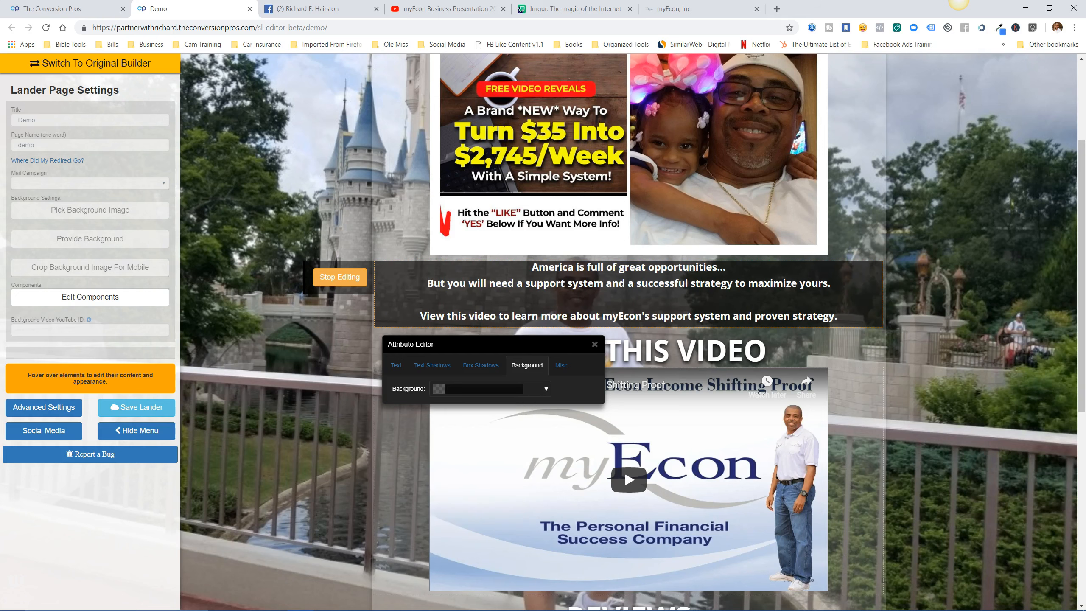
click(340, 277)
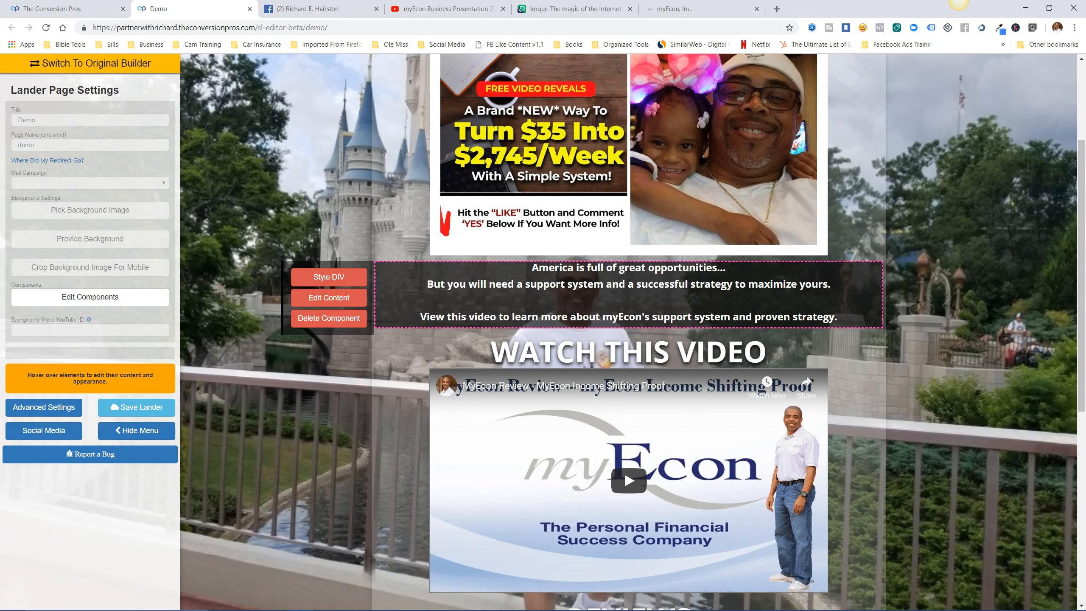
Save the lander, then close the Demo editor to reach the landing pages list.
click(136, 407)
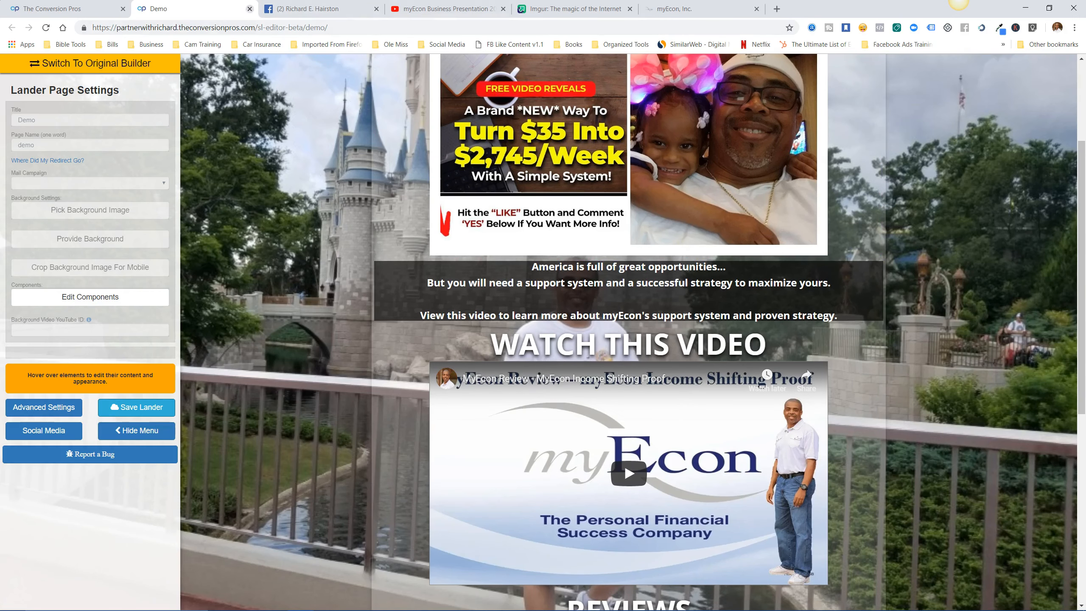
click(249, 8)
click(89, 9)
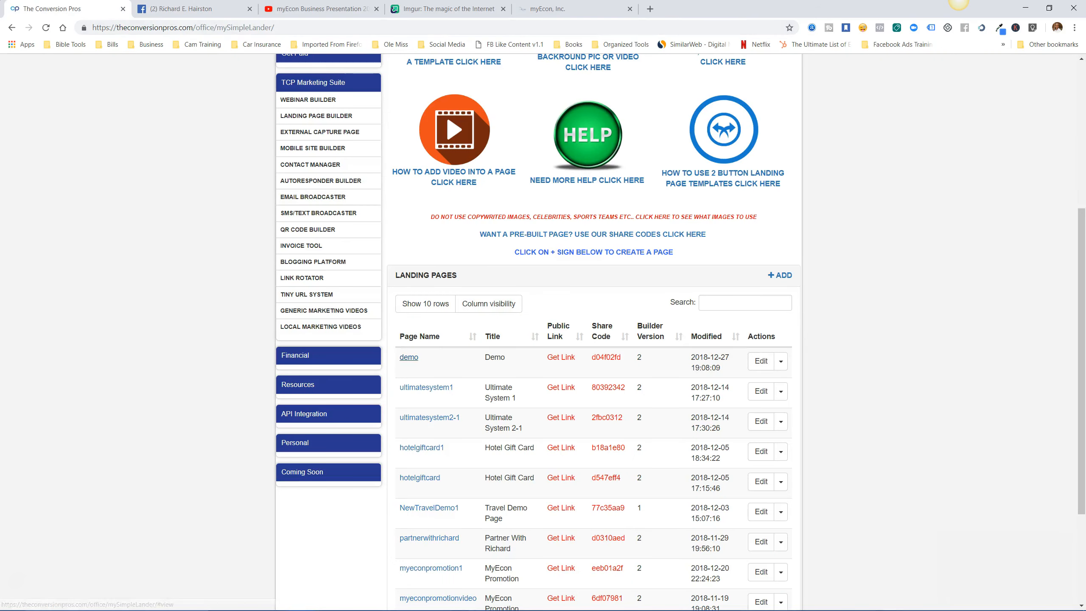
Open the live 'demo' lander from the list and follow its Join Now! link.
click(409, 356)
click(676, 125)
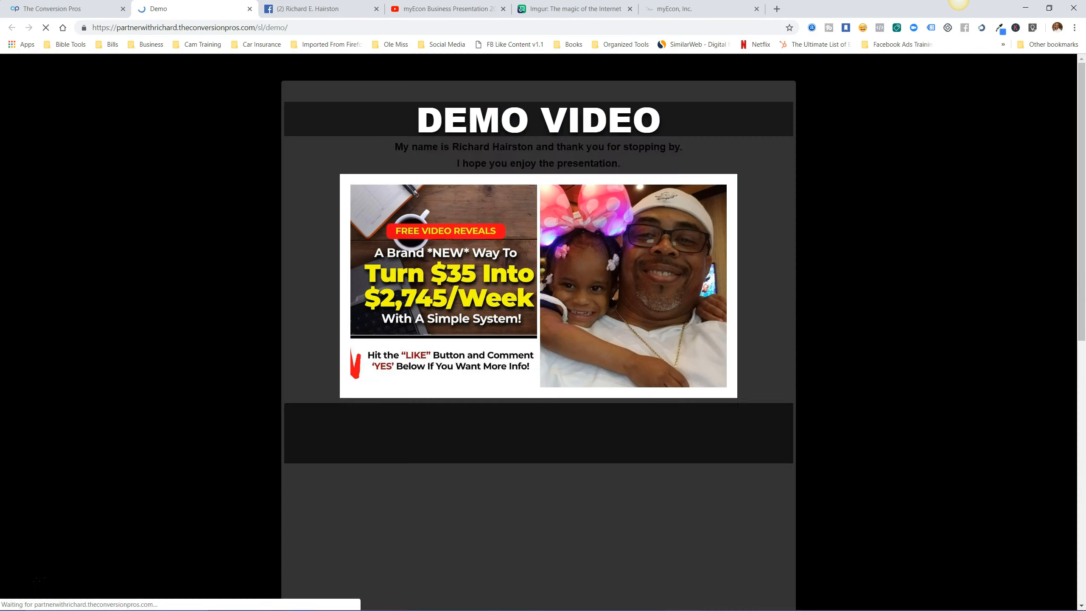
scroll(538, 332, down, 3)
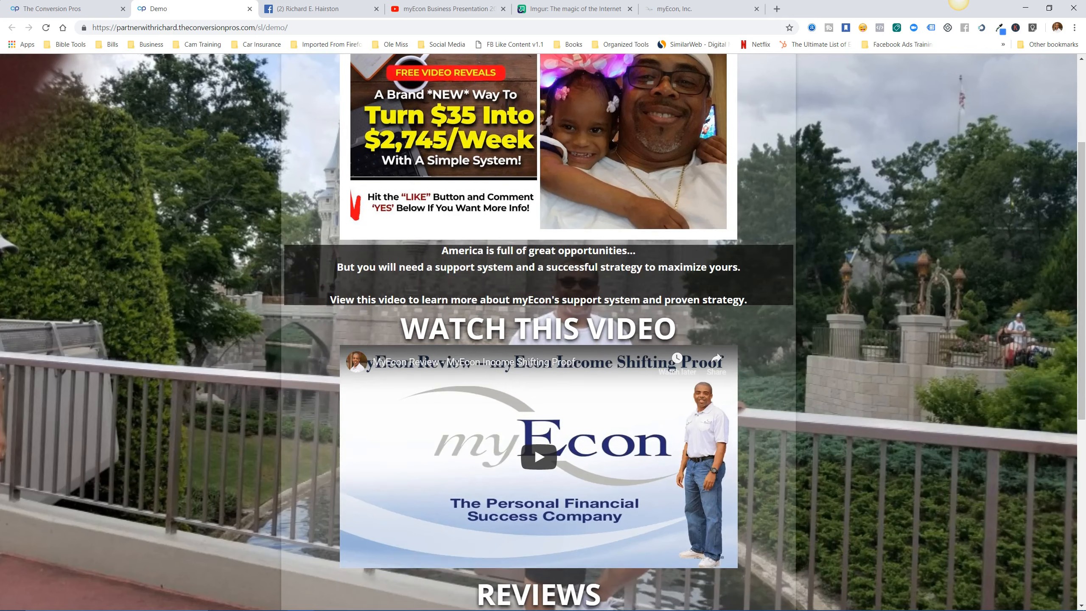
scroll(539, 332, down, 7)
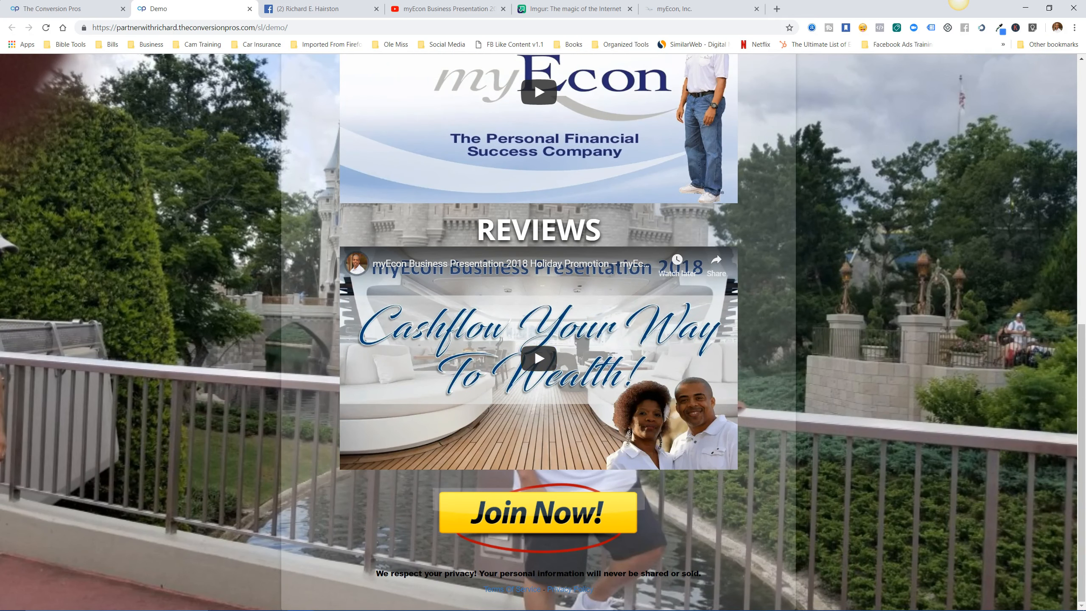
click(537, 512)
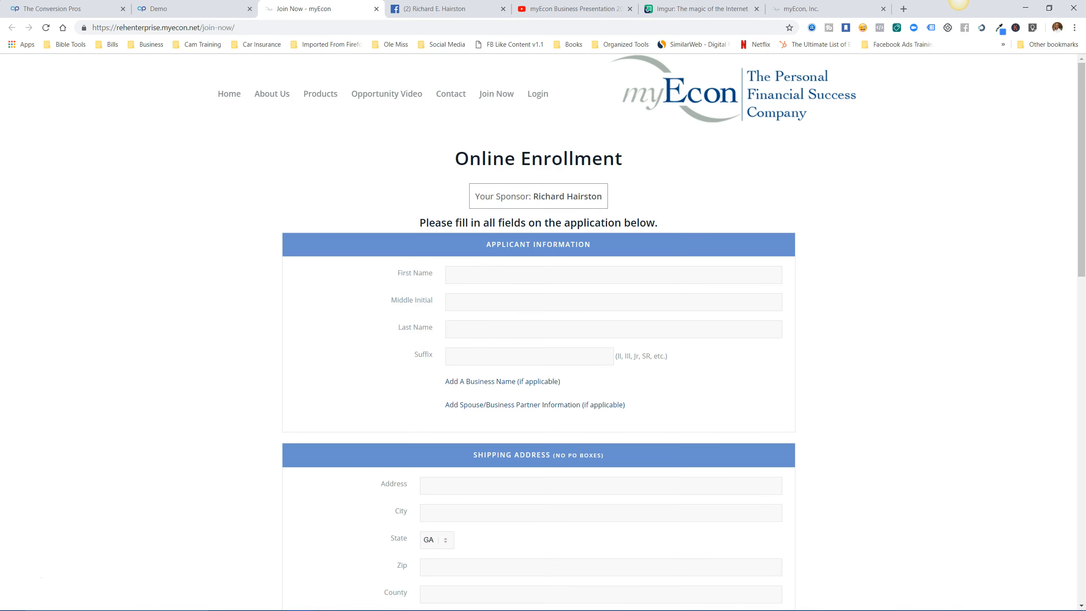
Close the Online Enrollment page and switch to the myEcon, Inc. website tab.
scroll(539, 332, down, 8)
scroll(538, 332, up, 8)
click(376, 9)
scroll(539, 332, up, 10)
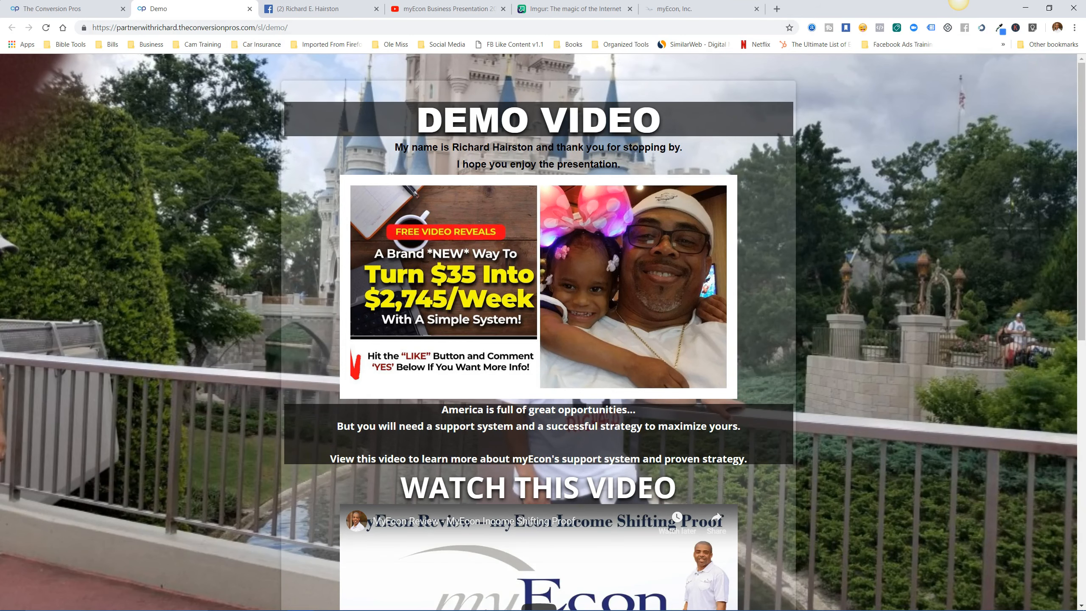
click(250, 9)
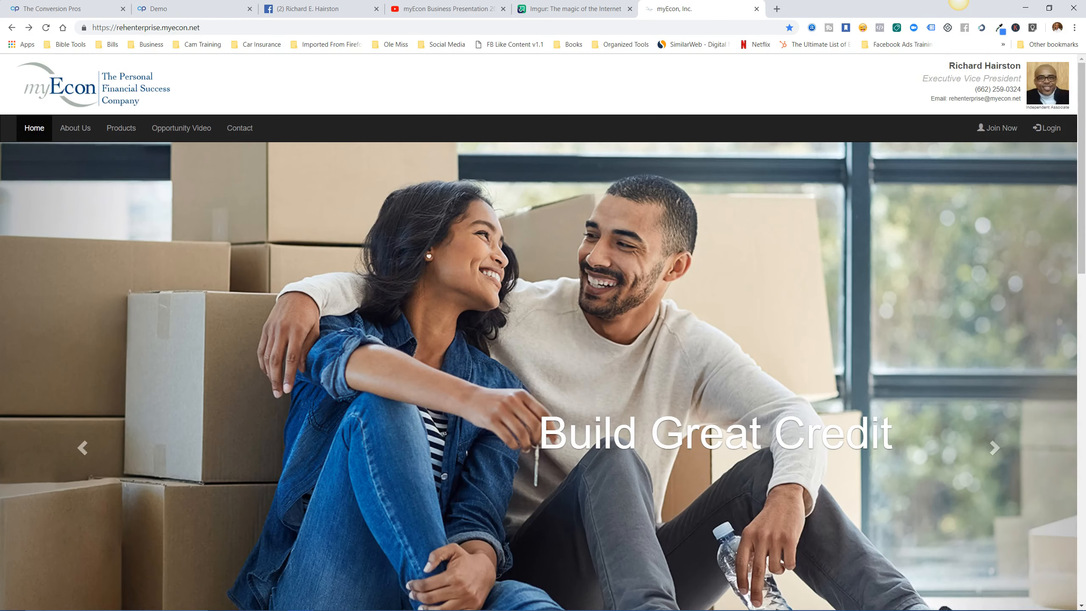
scroll(543, 342, down, 20)
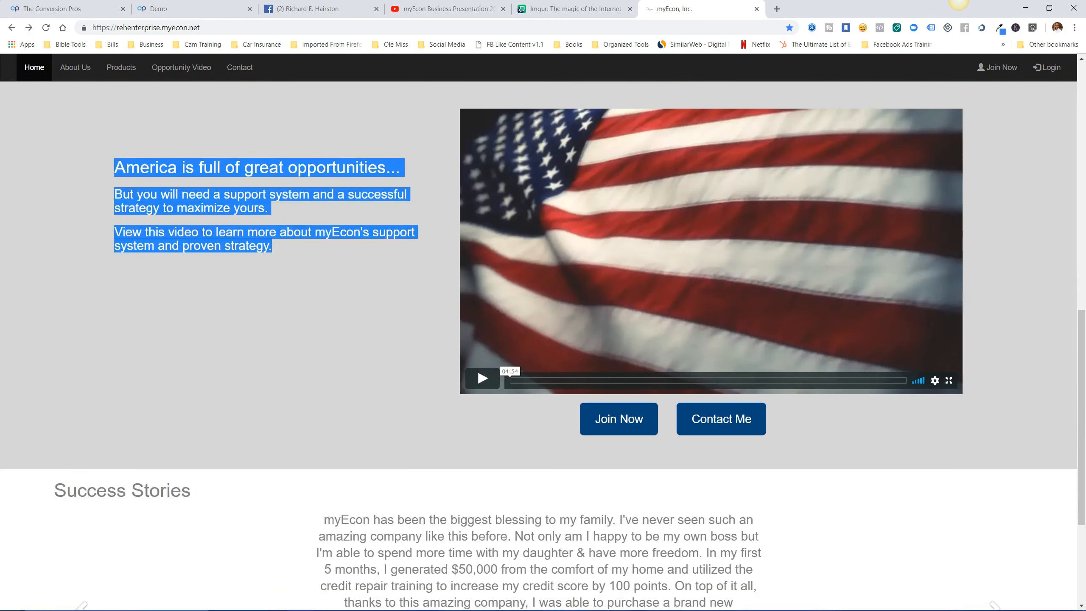
scroll(543, 342, up, 20)
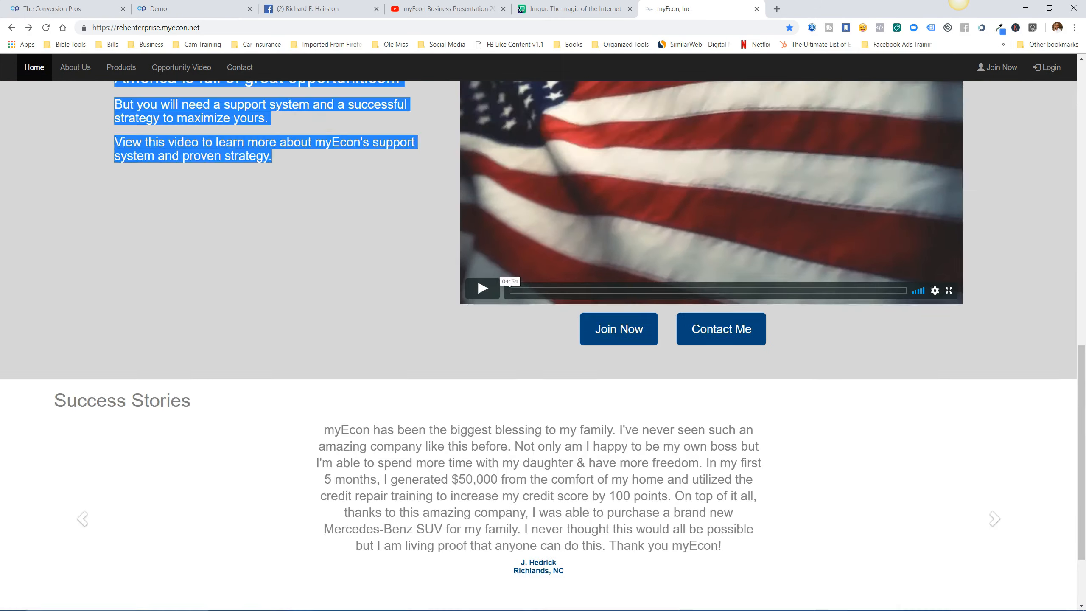
scroll(543, 342, down, 5)
scroll(543, 342, up, 5)
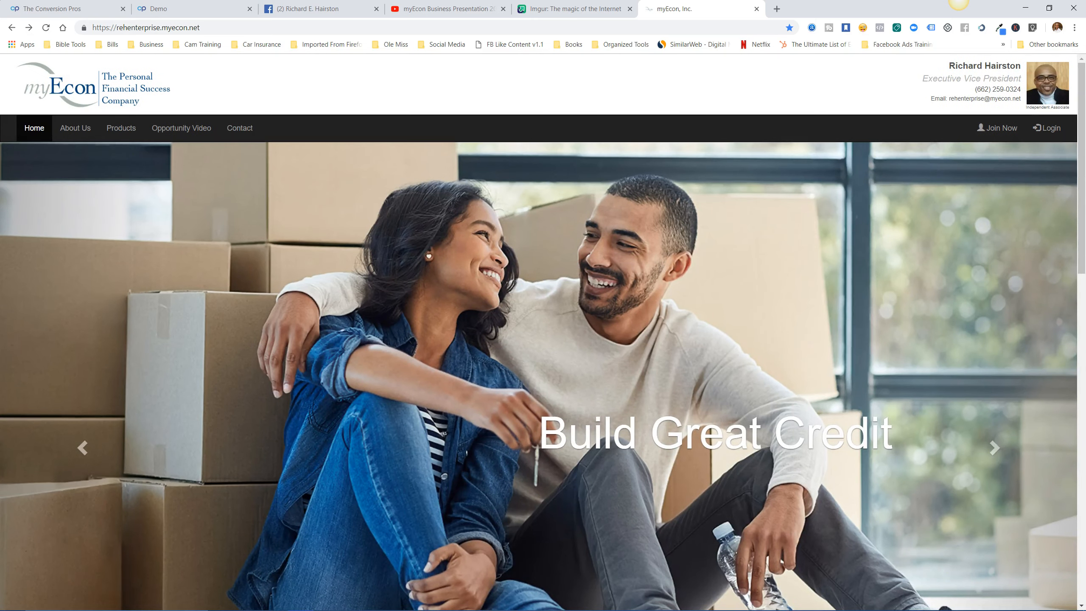
Browse the myEcon Products, About Us and Home pages, then return to the lander editor.
click(121, 128)
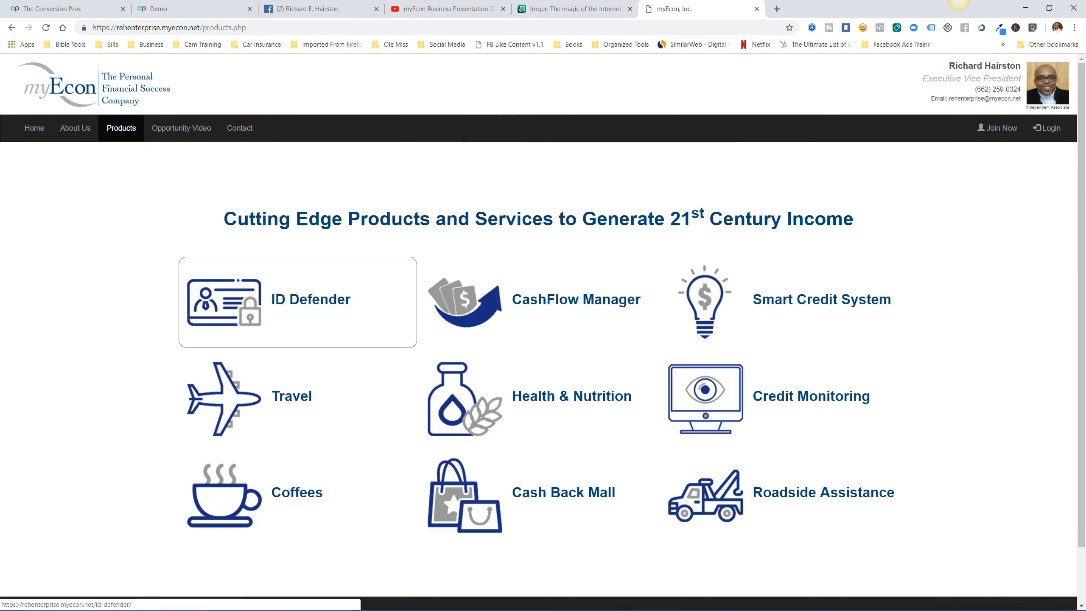
scroll(297, 321, down, 2)
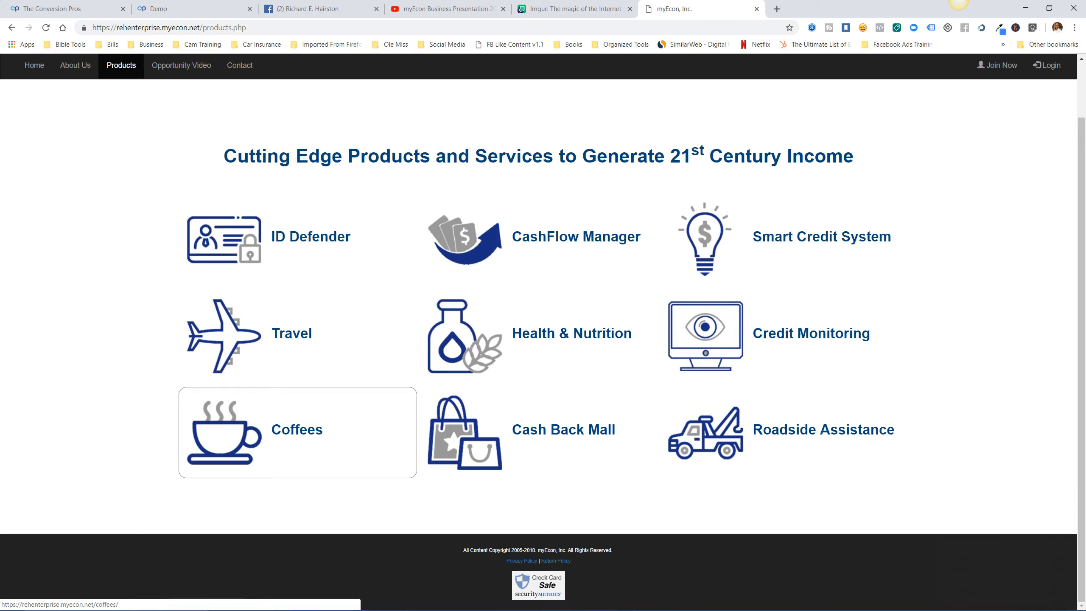
scroll(470, 427, up, 2)
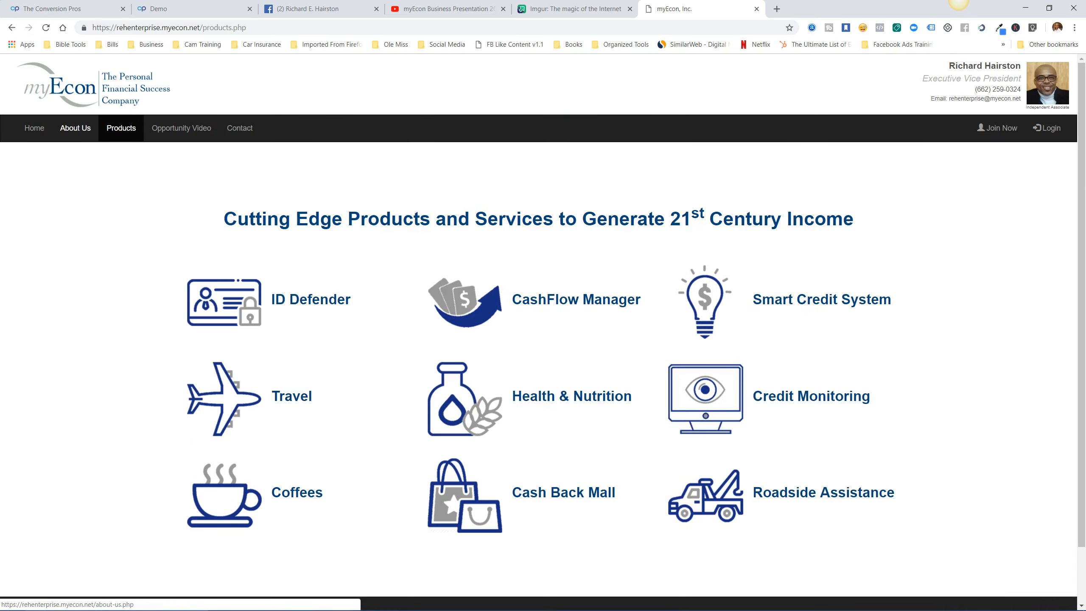
click(75, 128)
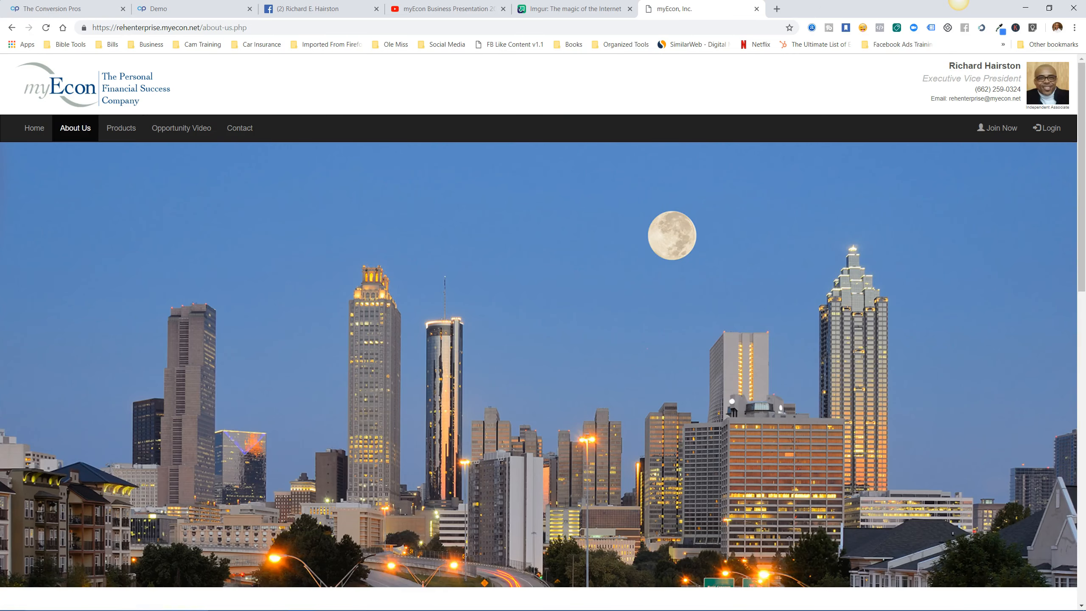
scroll(543, 333, down, 6)
scroll(542, 334, down, 3)
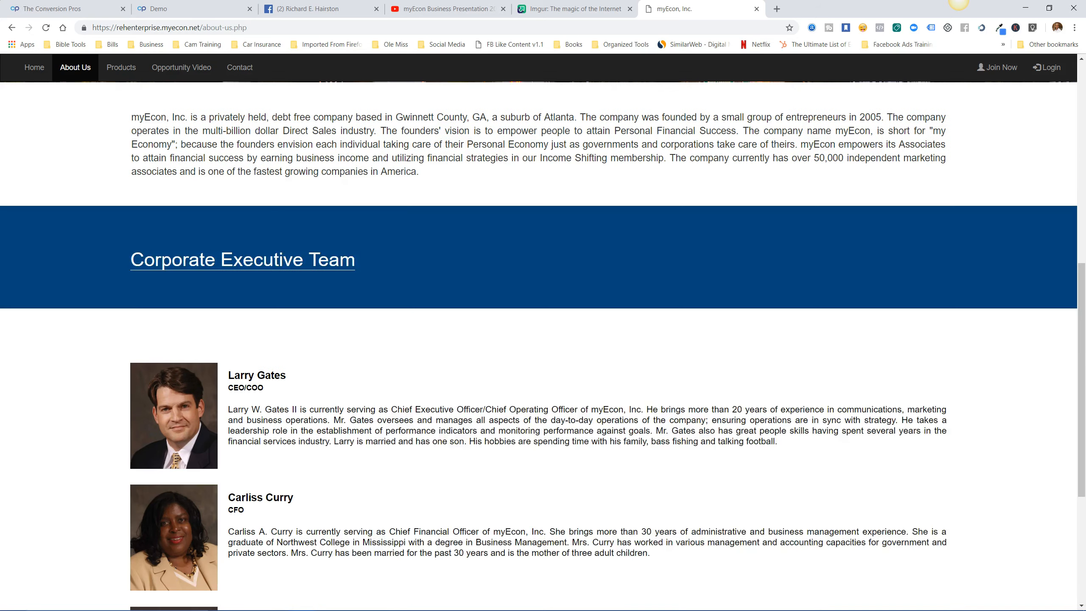
scroll(543, 334, up, 9)
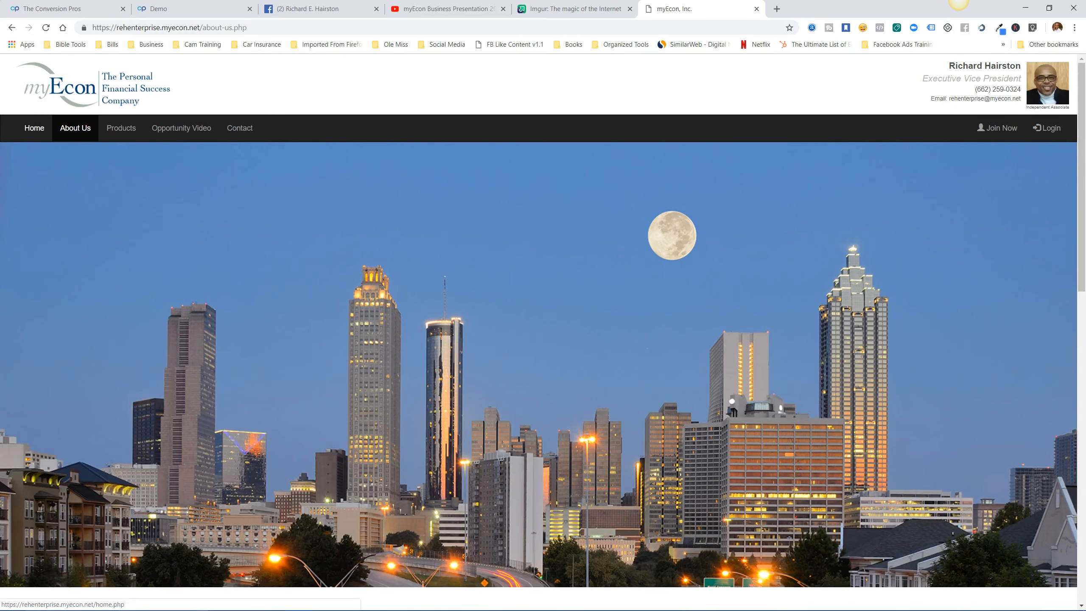
click(35, 128)
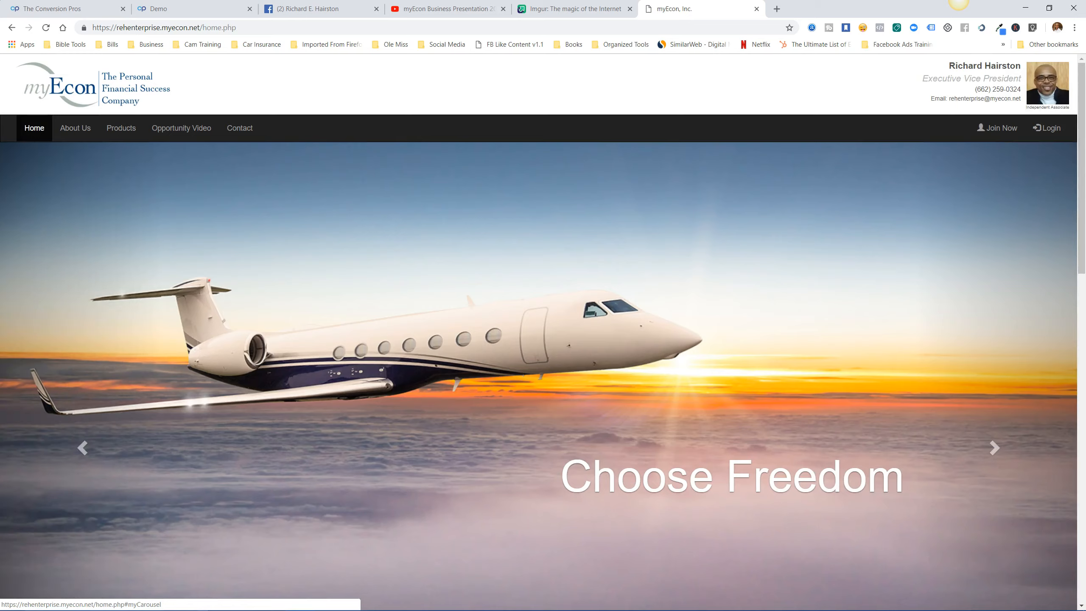
click(188, 8)
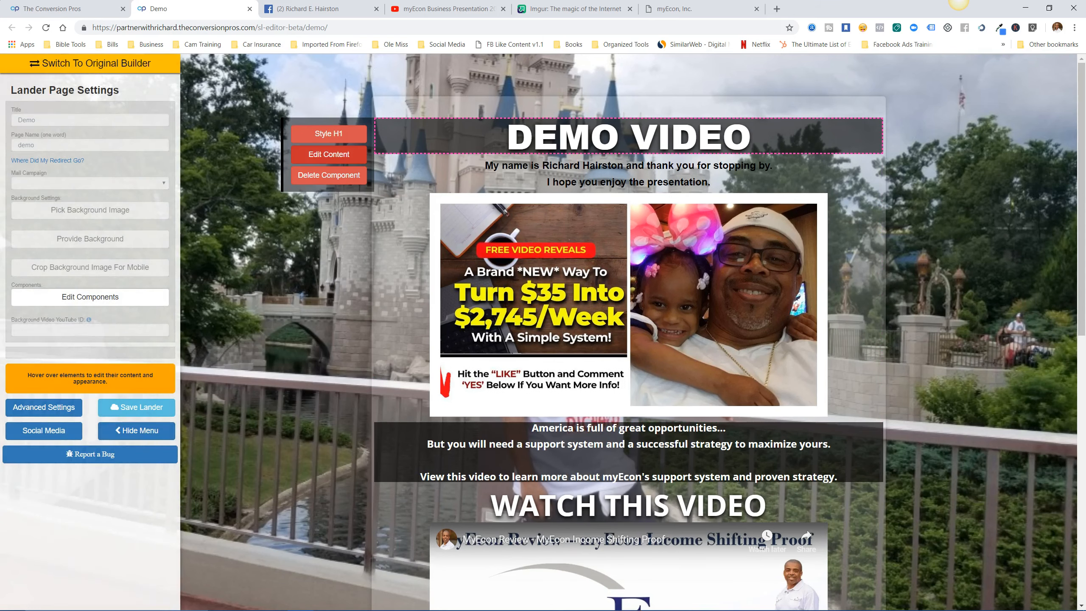
Replace the DEMO VIDEO heading with 'HOW TO EARN $50/$500+ PER MONTH WITHOUT TALKING TO YOUR FAMILY & FRIENDS.'.
click(328, 154)
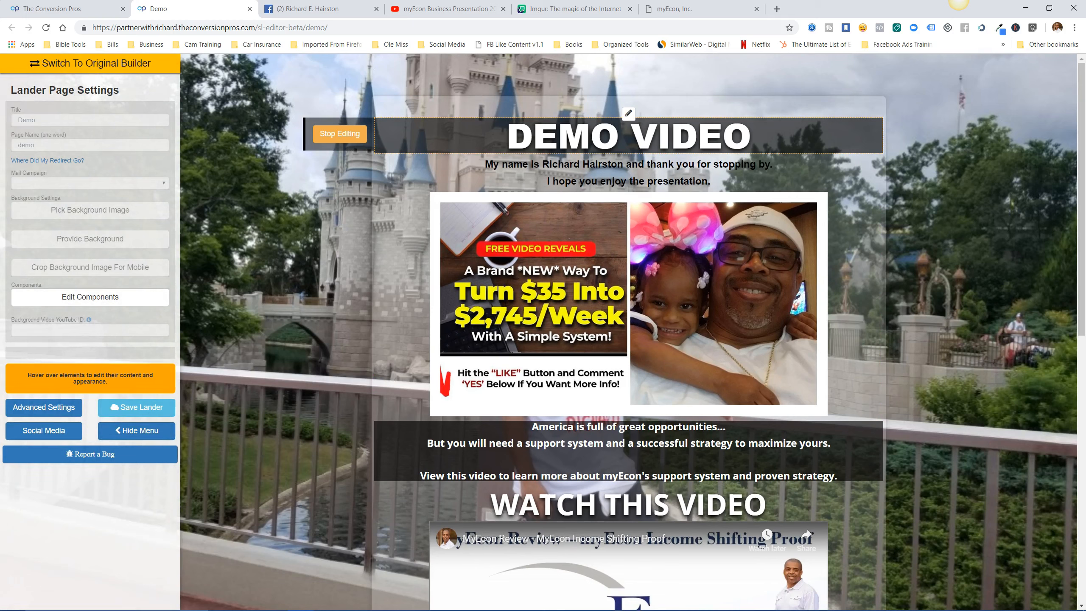
key(BackSpace)
key(BackSpace)
key(BackSpace)
key(BackSpace)
key(BackSpace)
key(BackSpace)
key(BackSpace)
key(BackSpace)
key(BackSpace)
key(BackSpace)
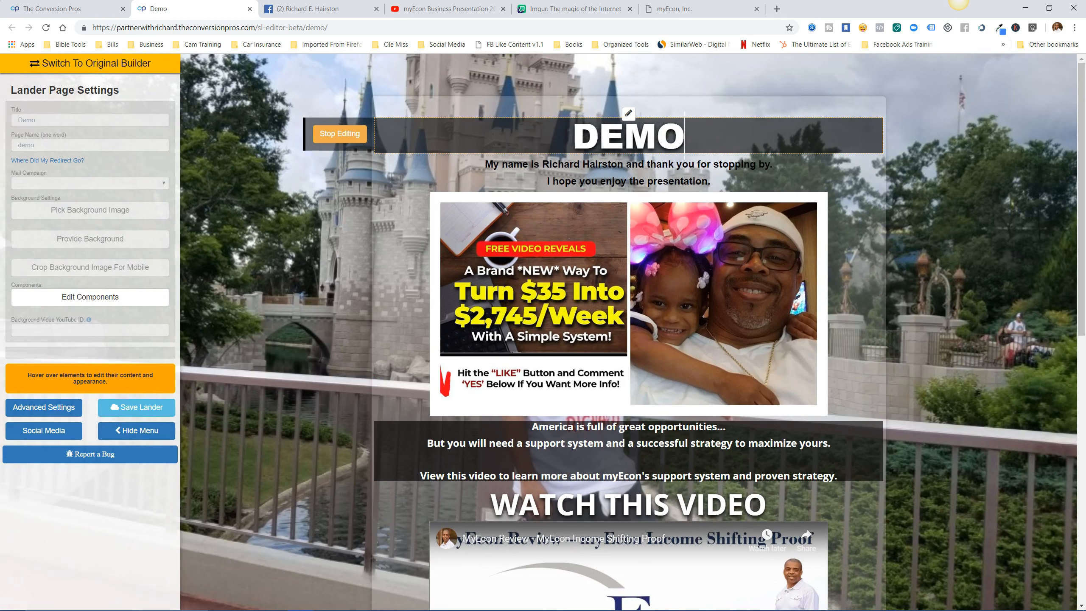
text(HOW)
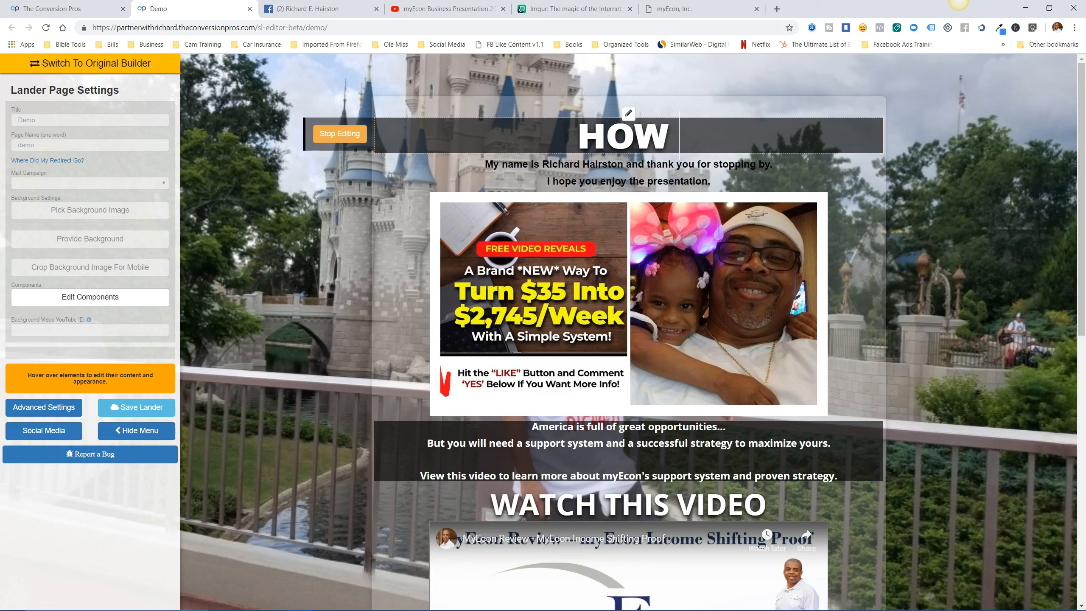
text( TO)
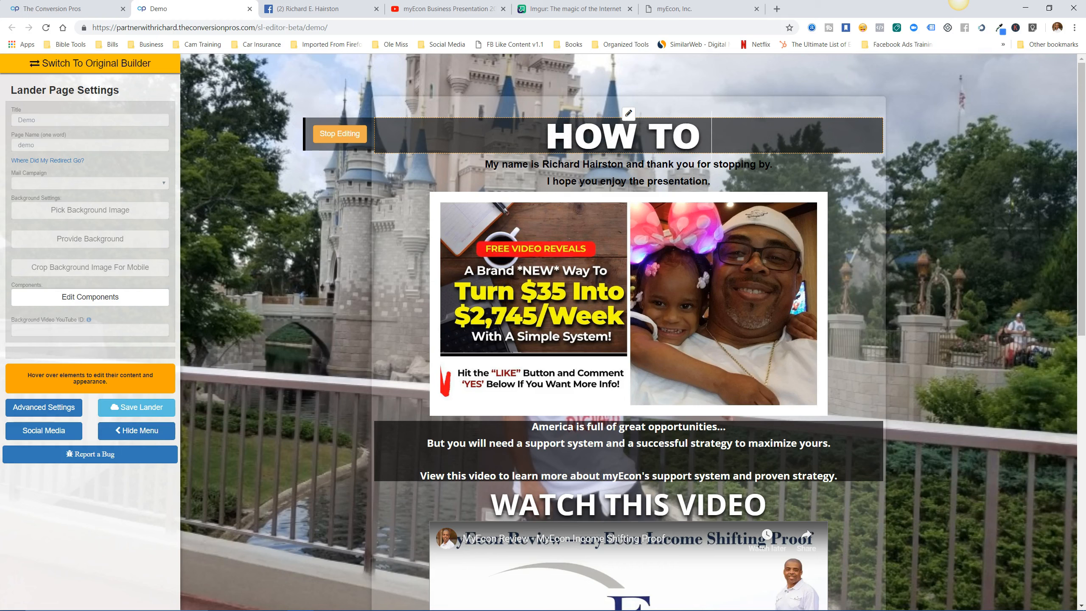
text( EARN)
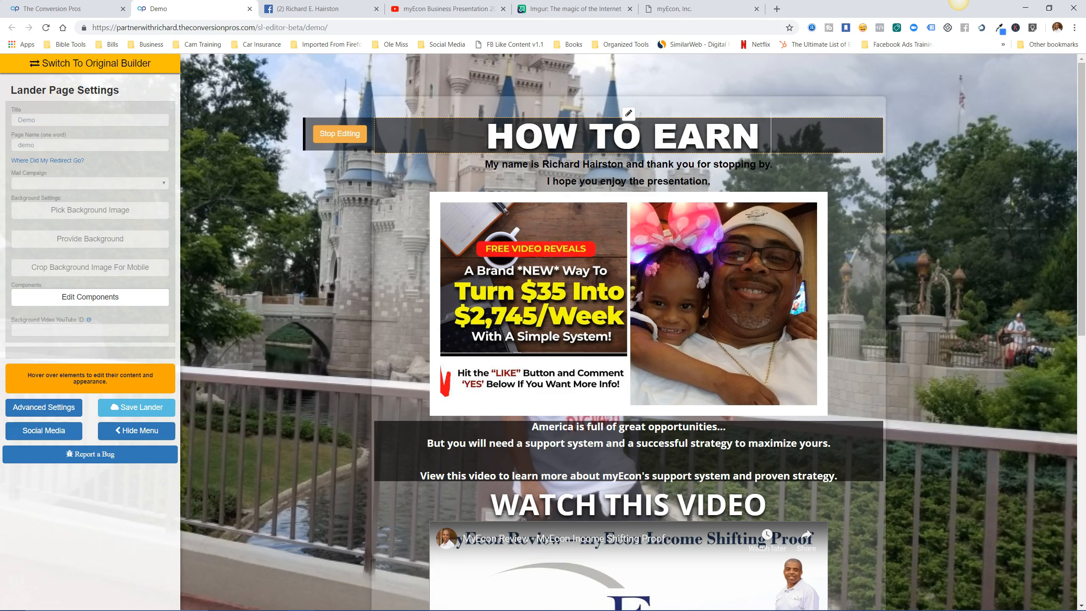
text( $50)
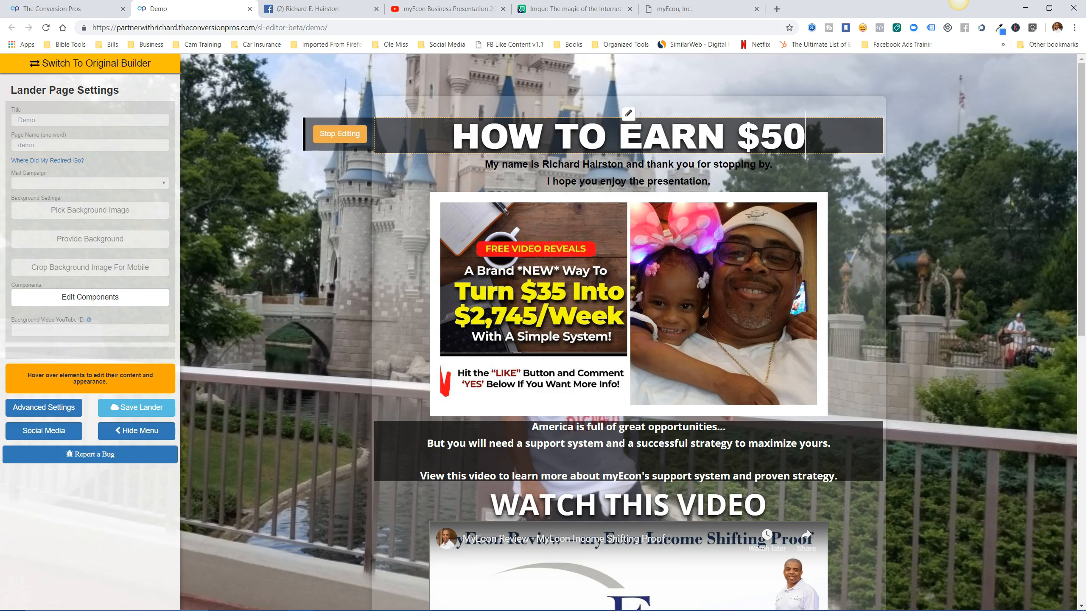
text(/)
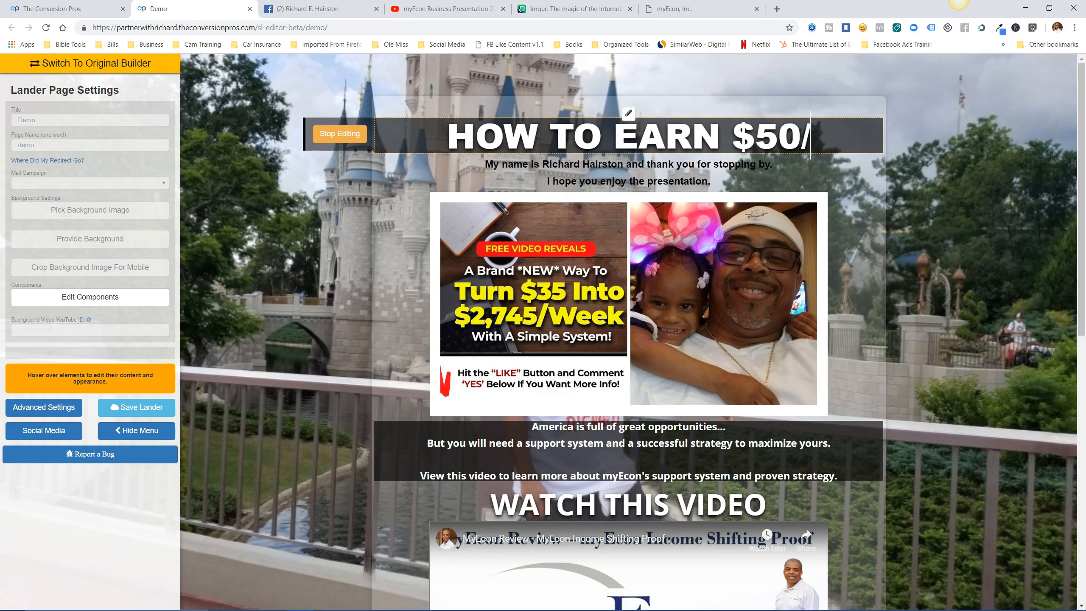
text($500)
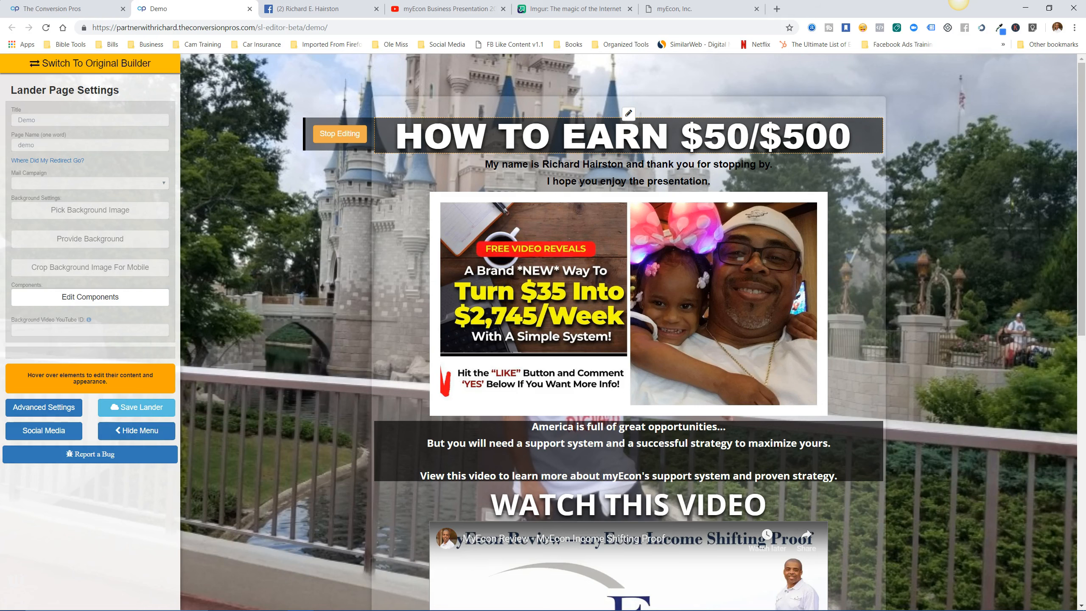
key(BackSpace)
text(+)
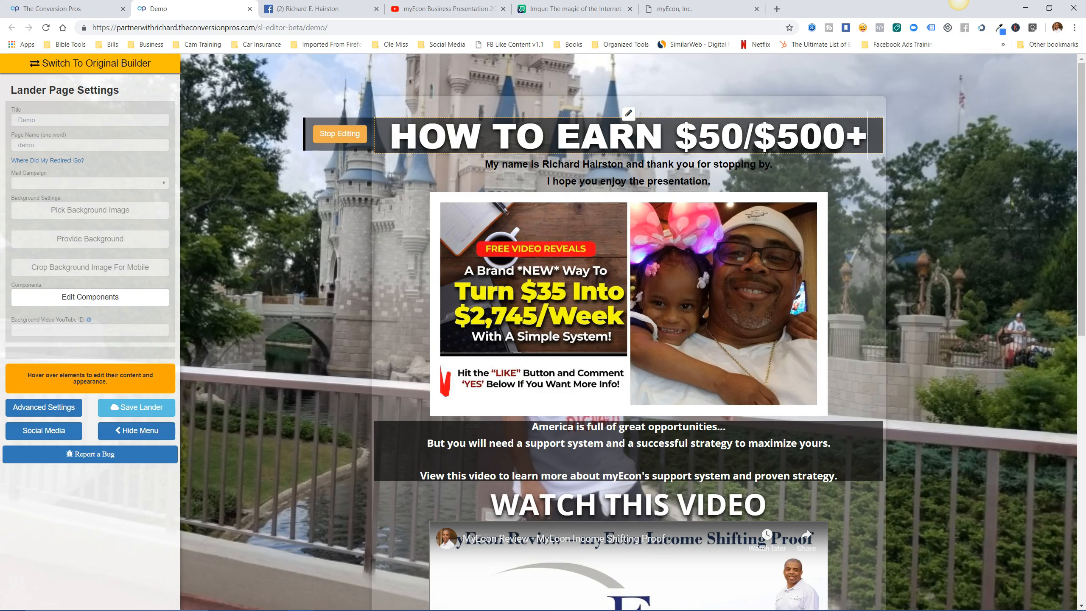
text( PER)
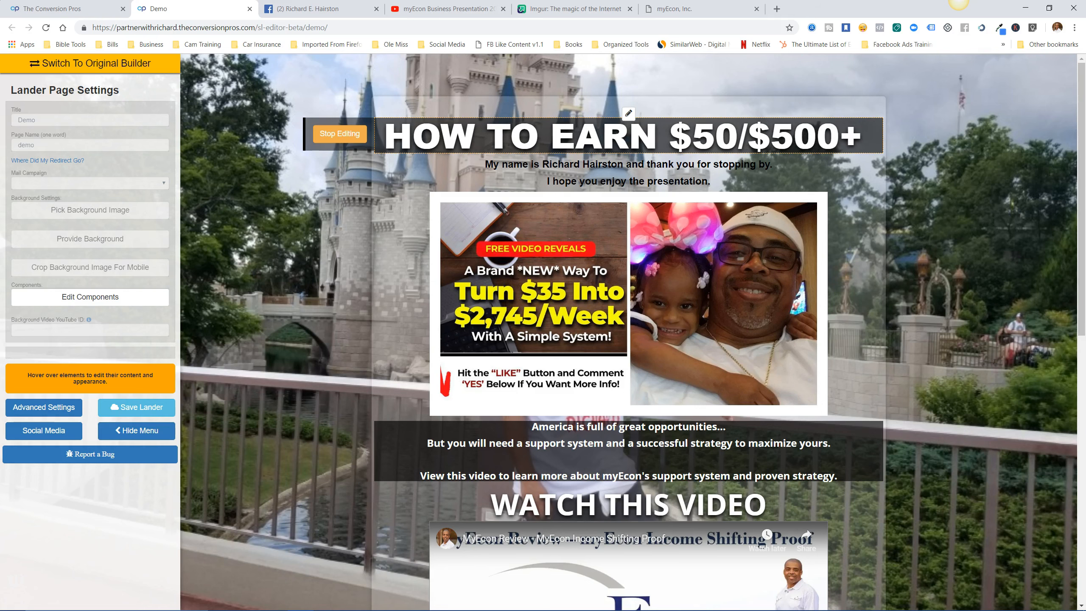
text( MON)
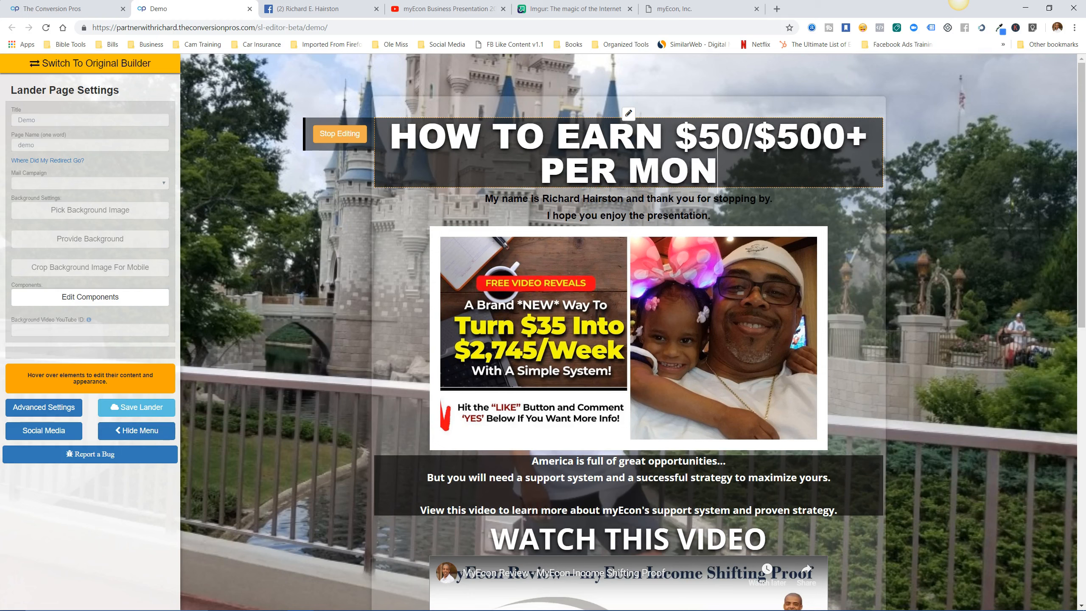
text(TH WITH)
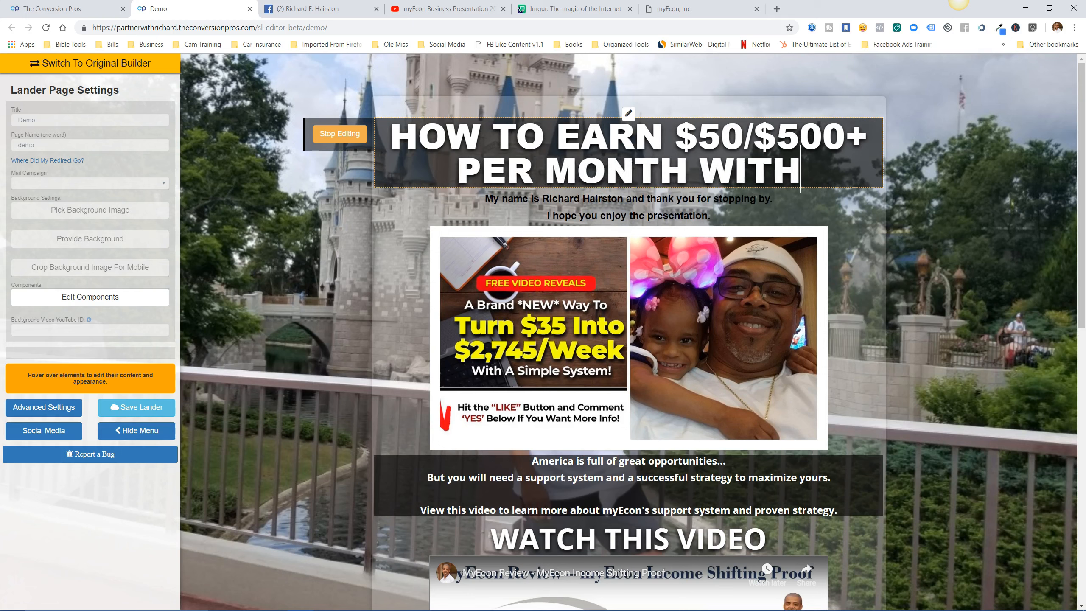
text(OUT)
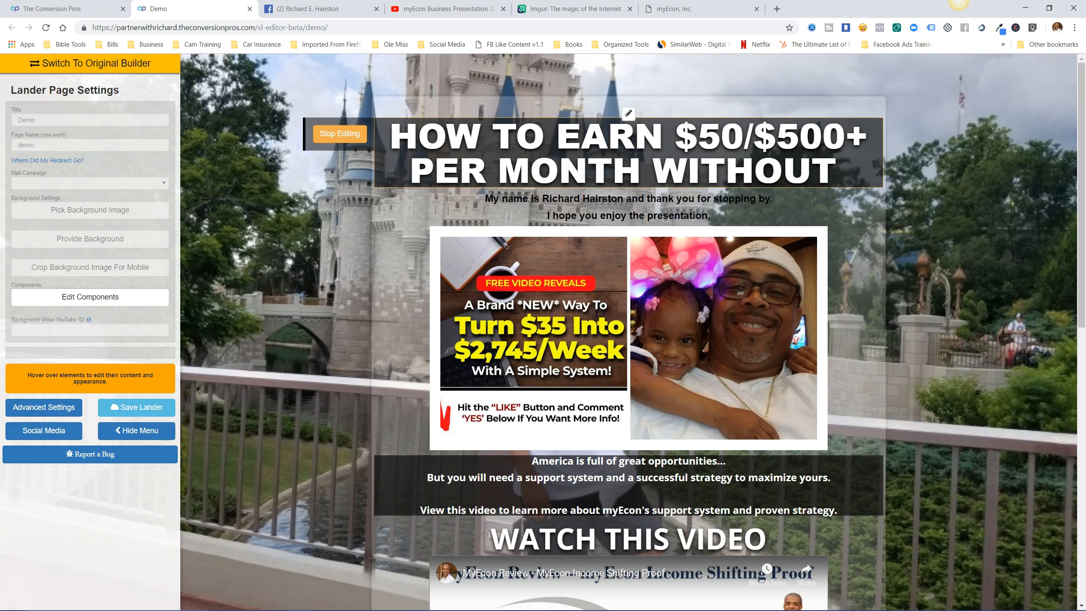
text( TALKI)
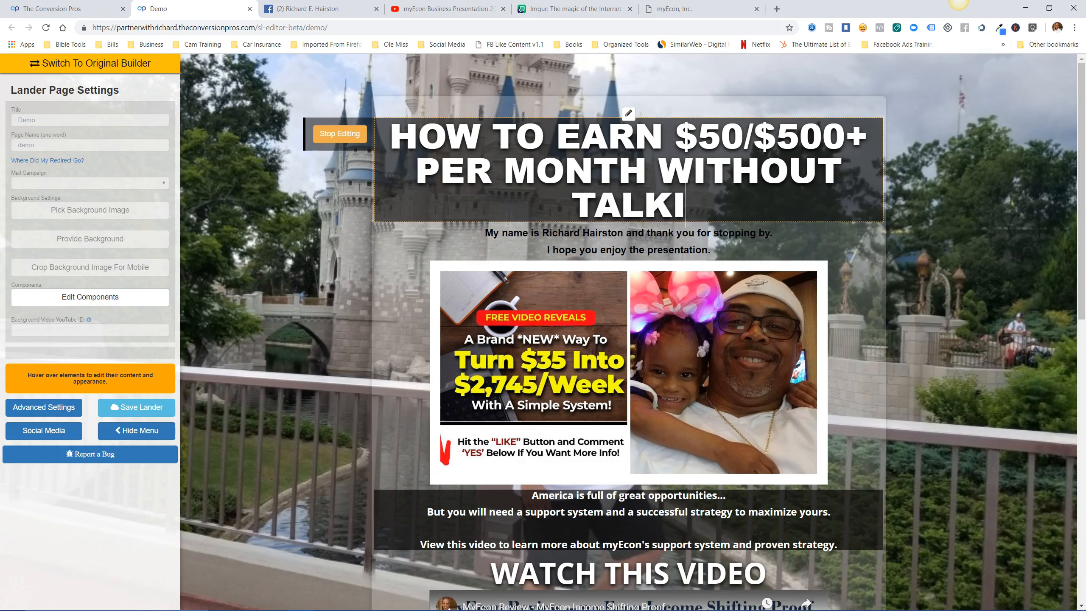
text(NG TO YO)
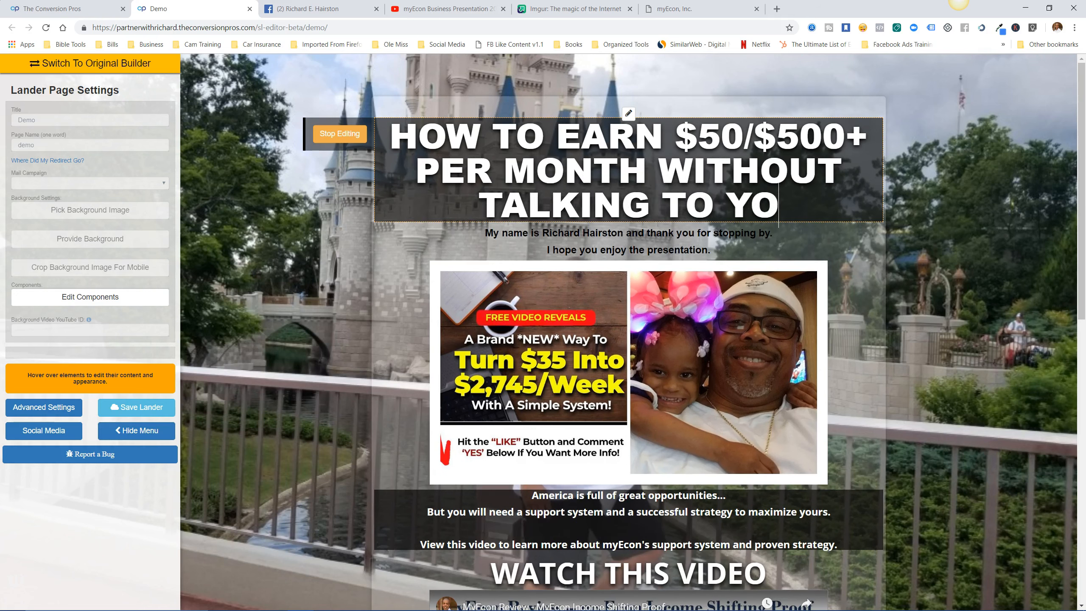
text(UR FAMILY)
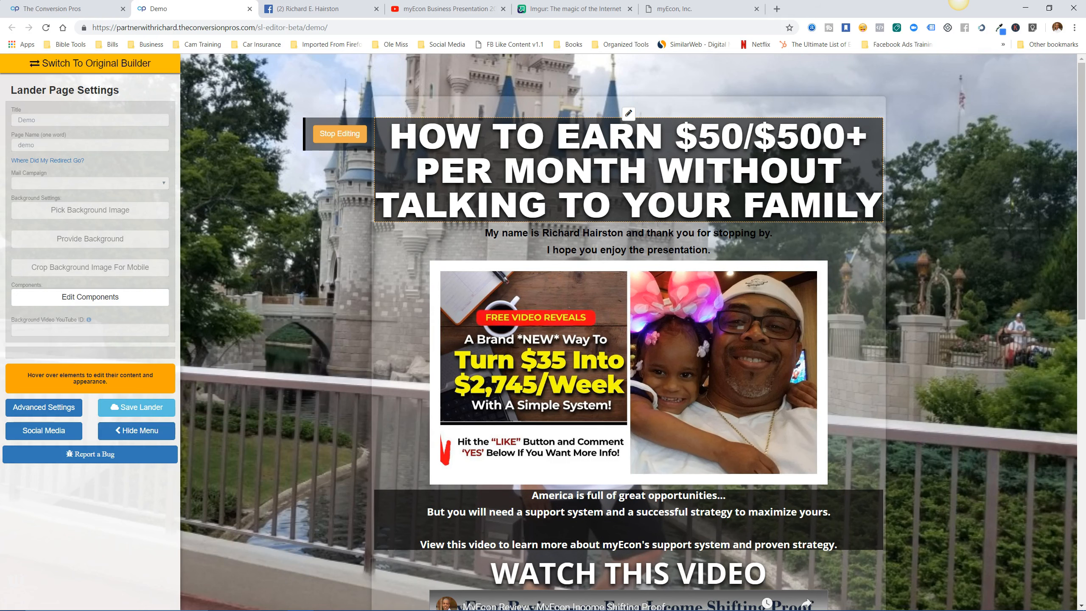
text( &)
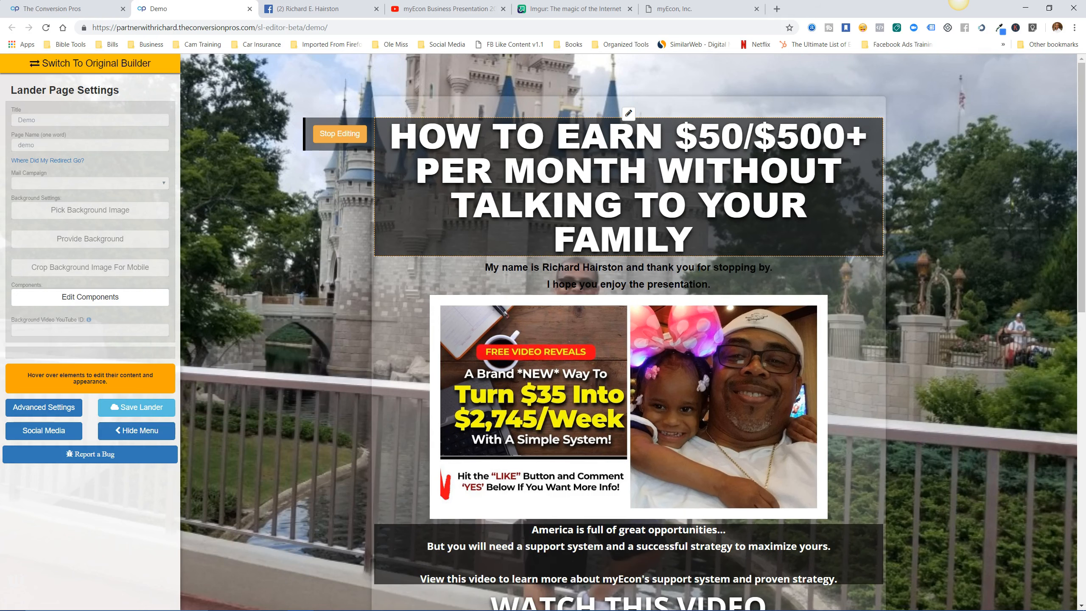
text( FRI)
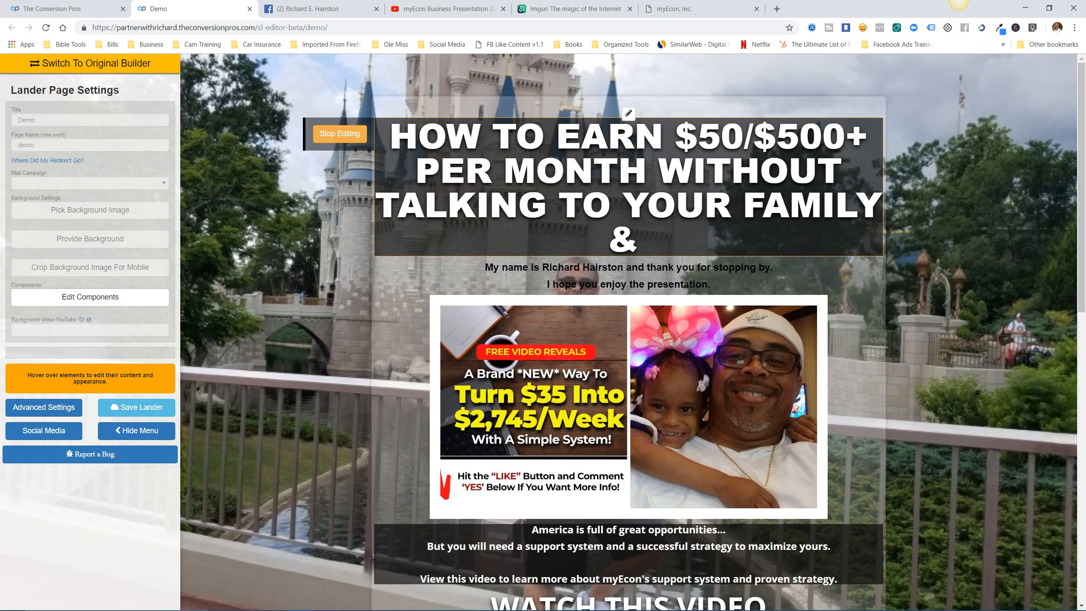
text(ENDS.)
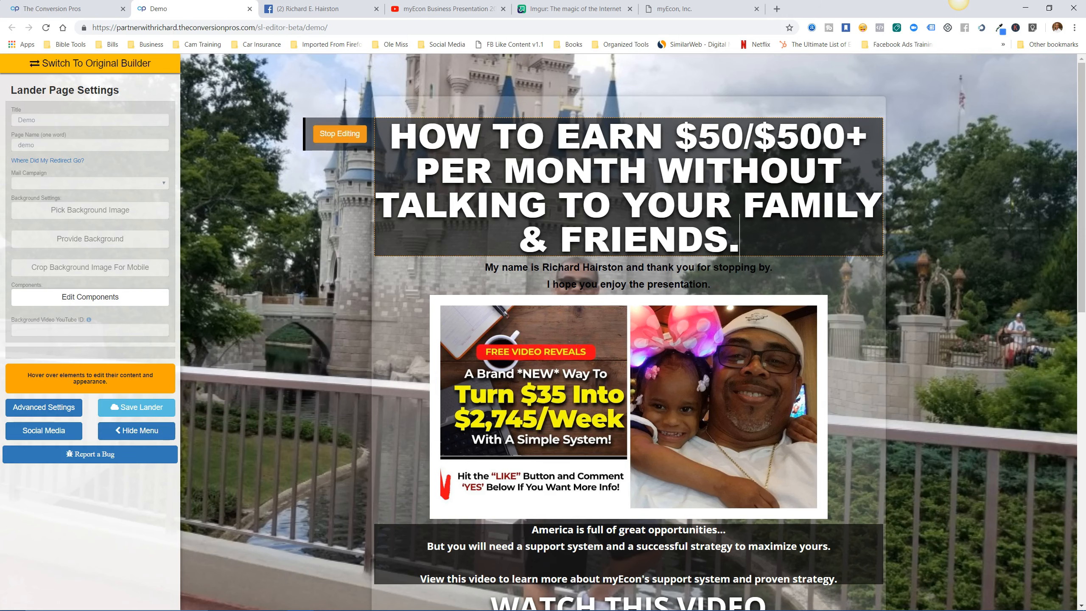
click(340, 134)
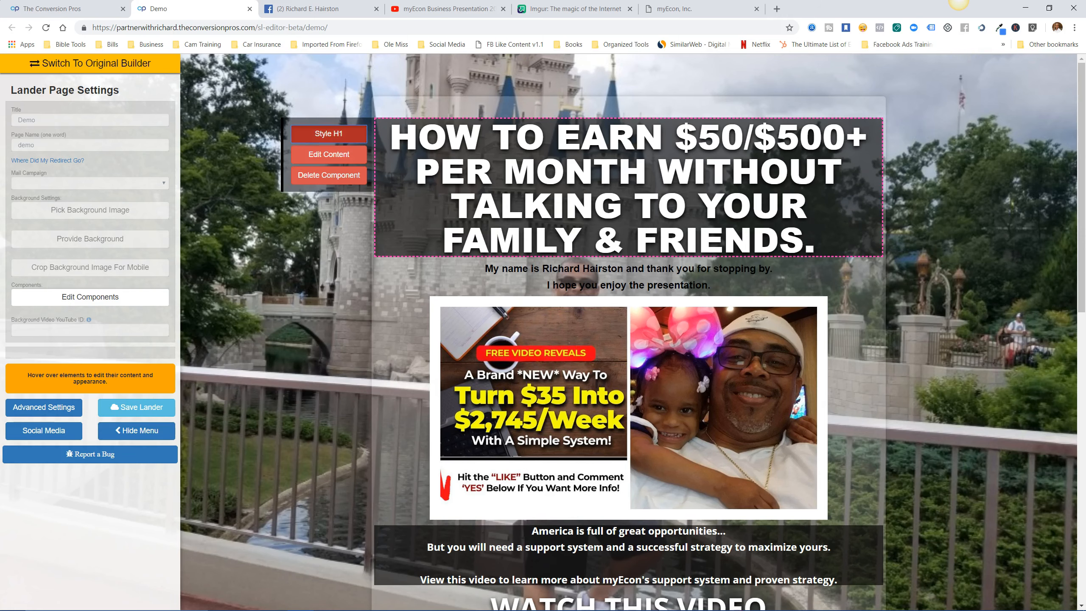
Reduce the H1 headline size so it wraps to three lines, then save the lander.
click(338, 134)
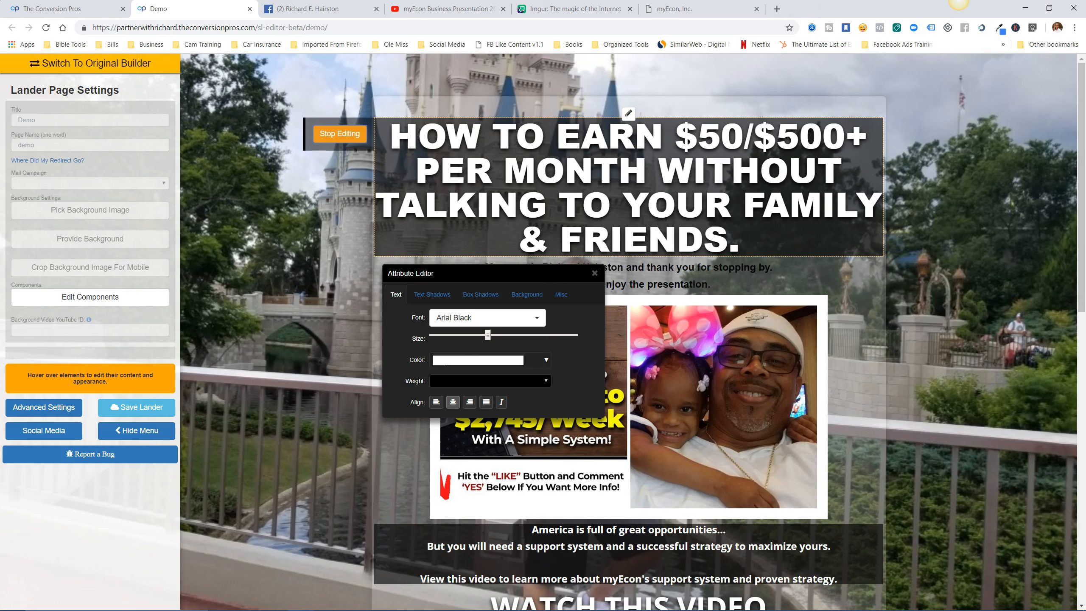
drag(487, 335, 470, 336)
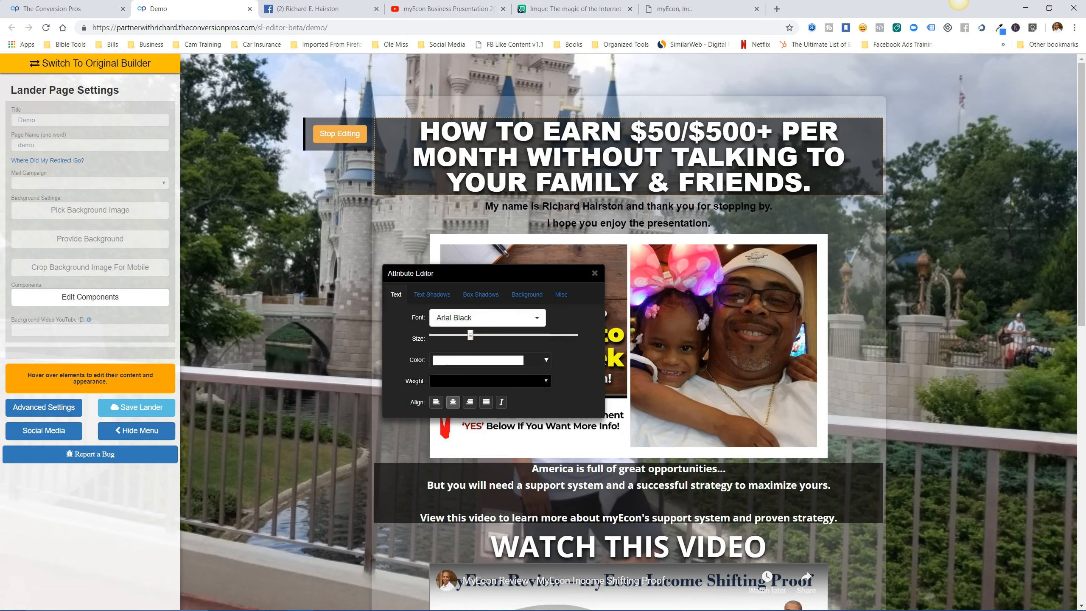
drag(470, 335, 473, 335)
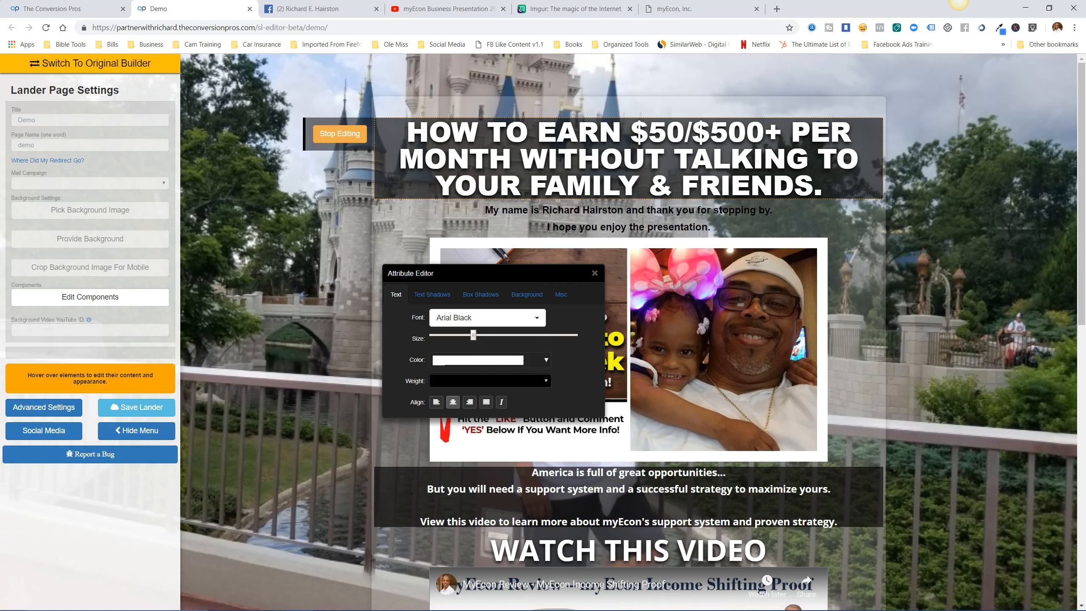
click(340, 134)
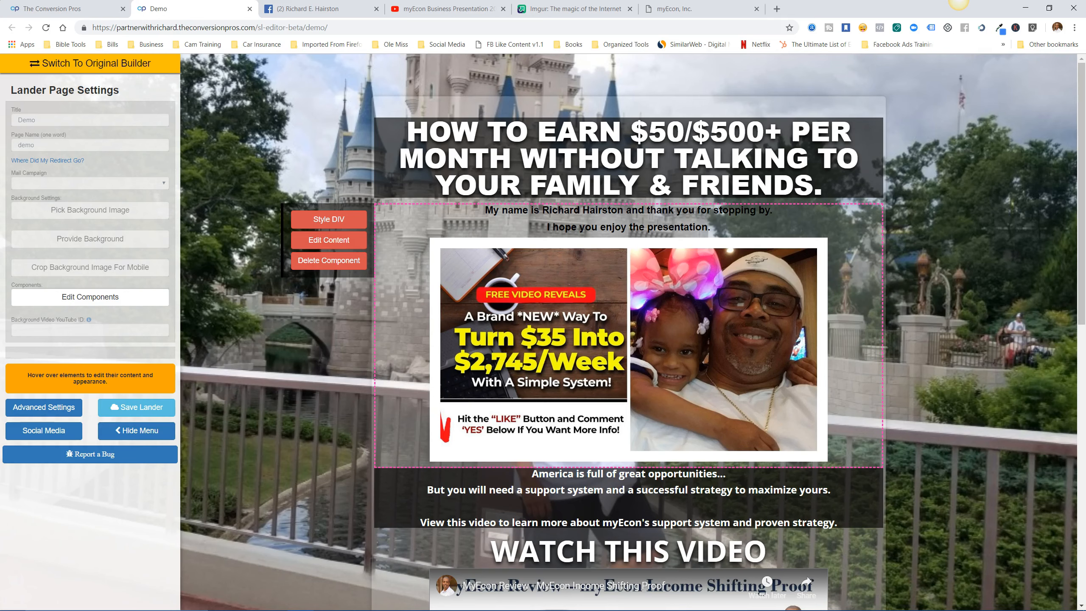
click(136, 407)
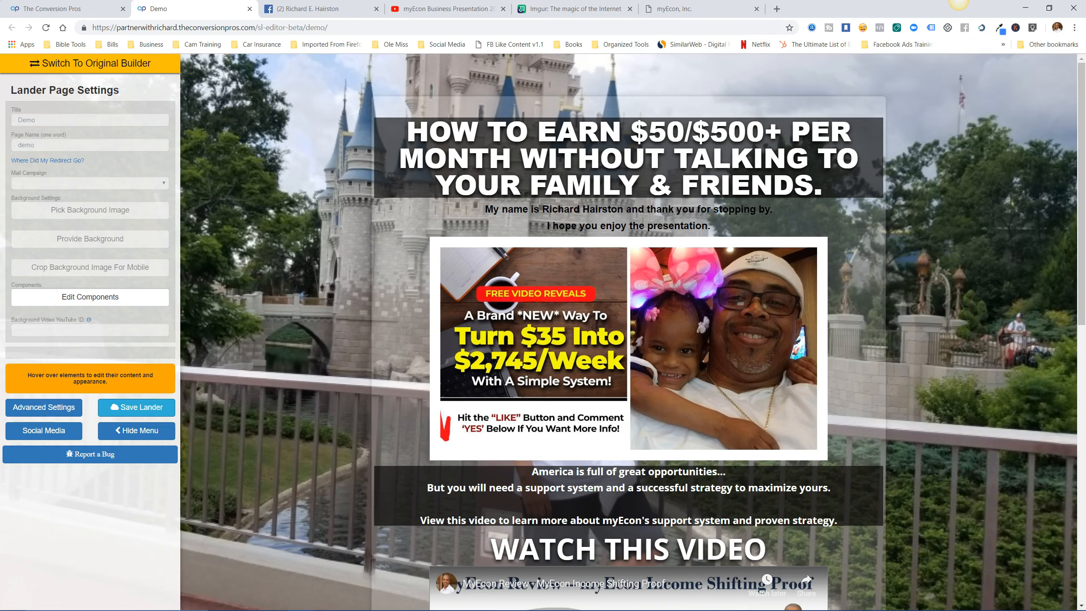
click(250, 8)
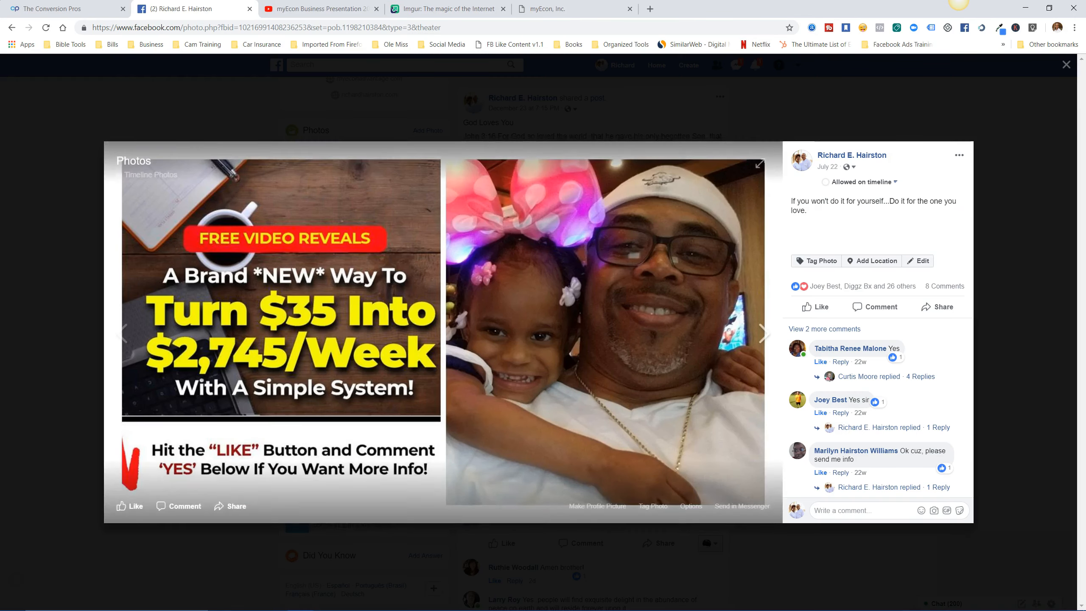
click(64, 9)
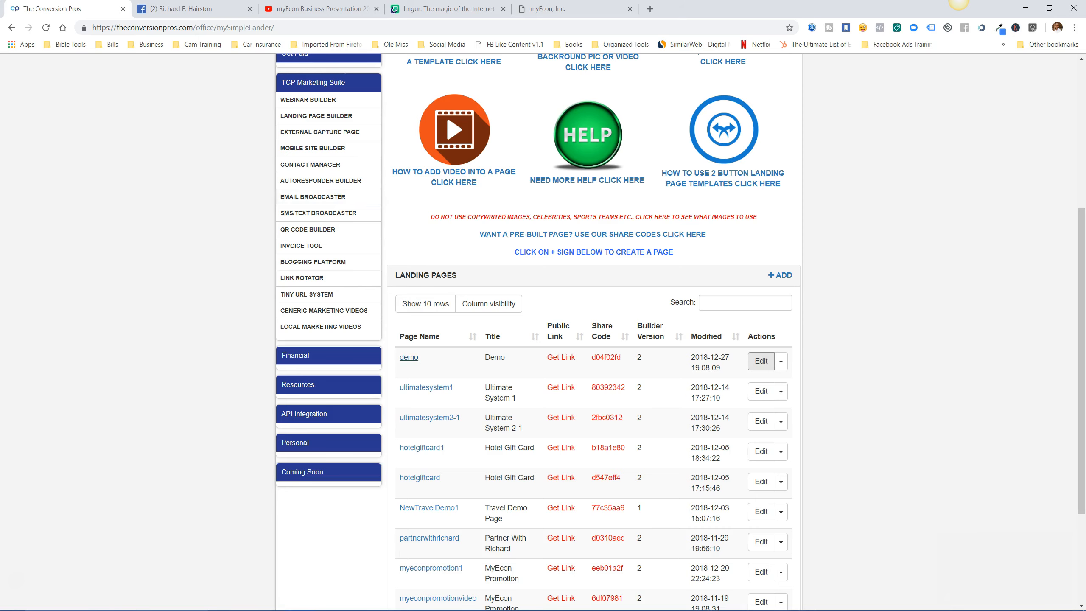
click(410, 357)
click(676, 124)
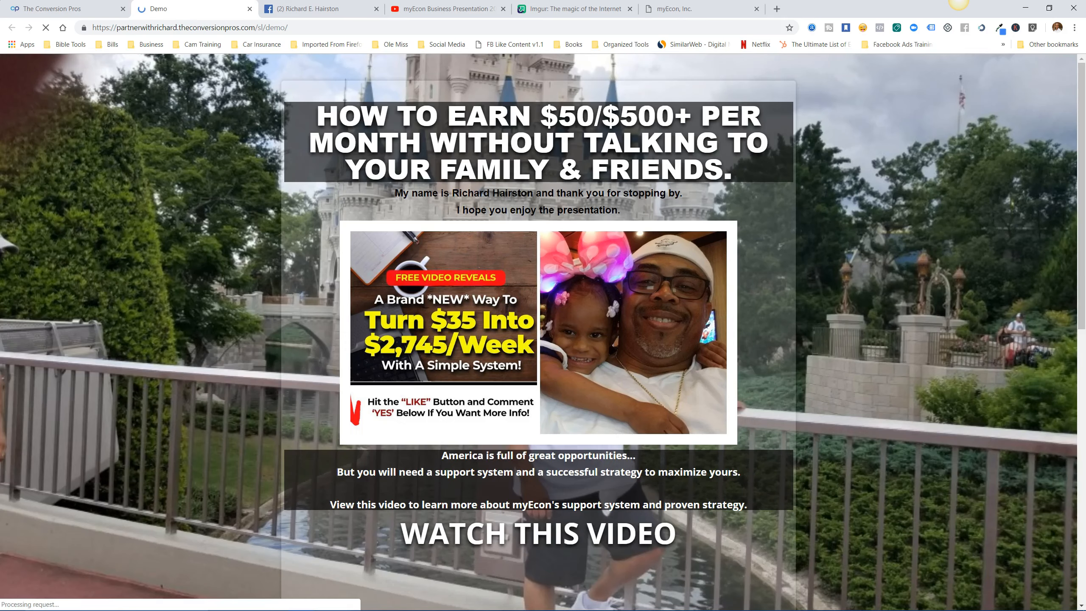
scroll(539, 332, down, 5)
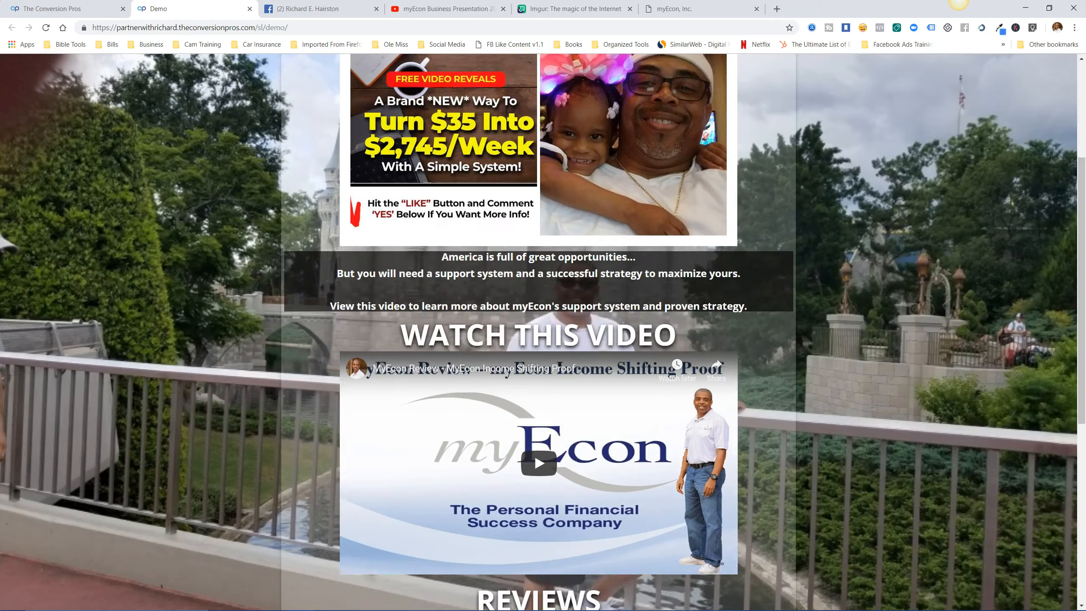
scroll(539, 332, down, 6)
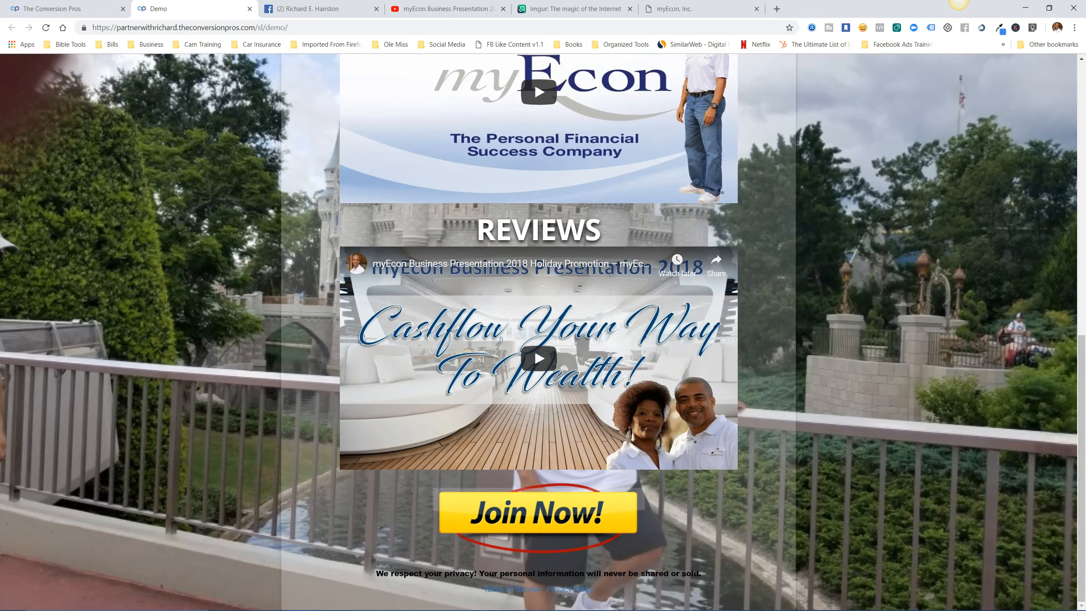
scroll(539, 332, up, 10)
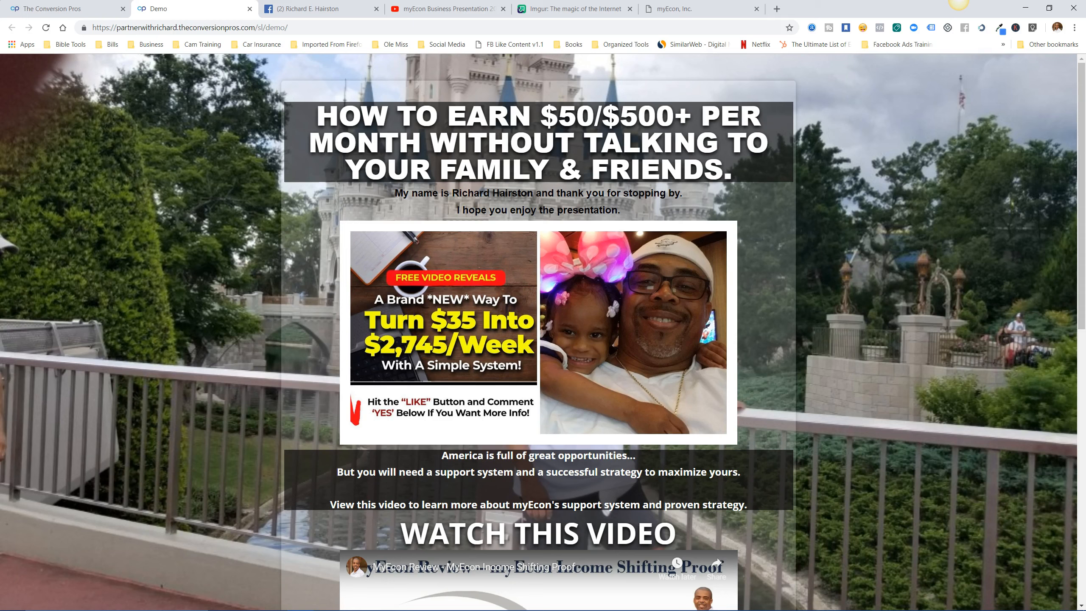
click(249, 9)
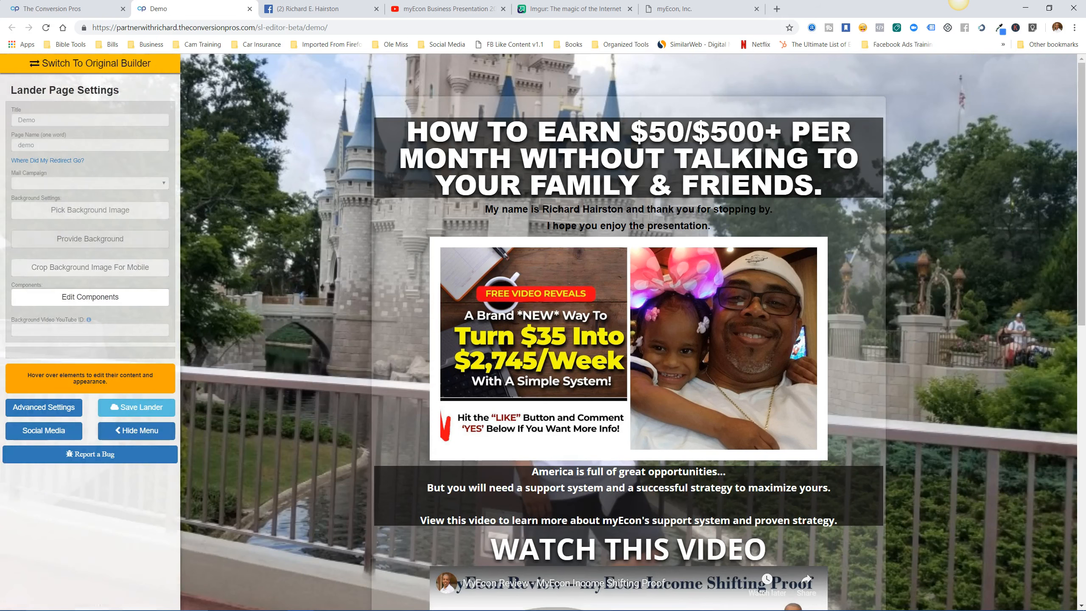
Browse the Textures background images in the gallery, then close it without choosing one.
click(90, 209)
scroll(543, 332, down, 20)
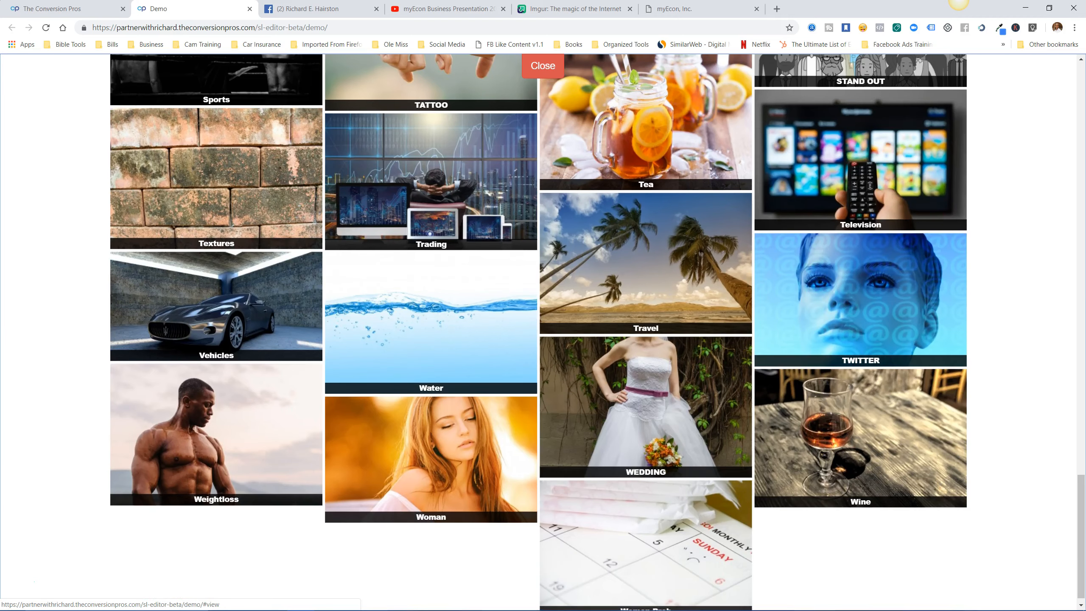
click(241, 204)
scroll(184, 346, down, 20)
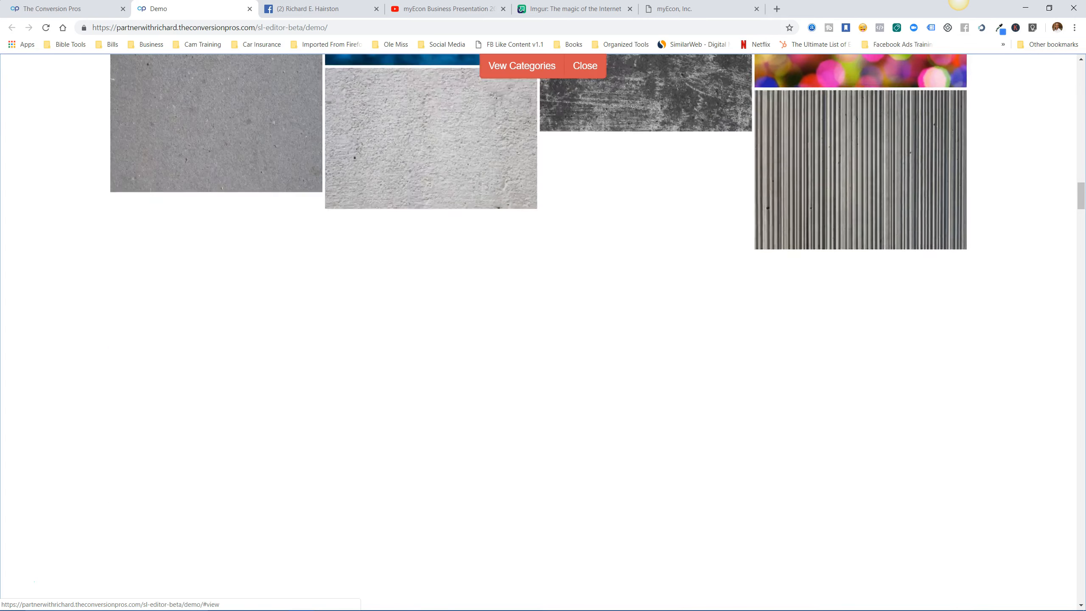
scroll(543, 333, down, 6)
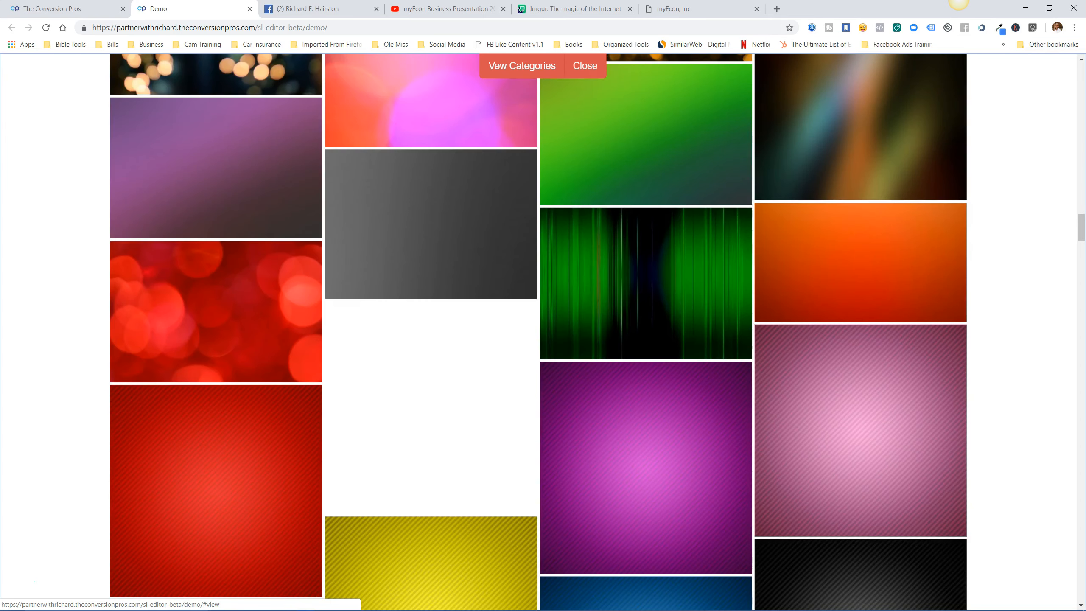
scroll(539, 333, down, 12)
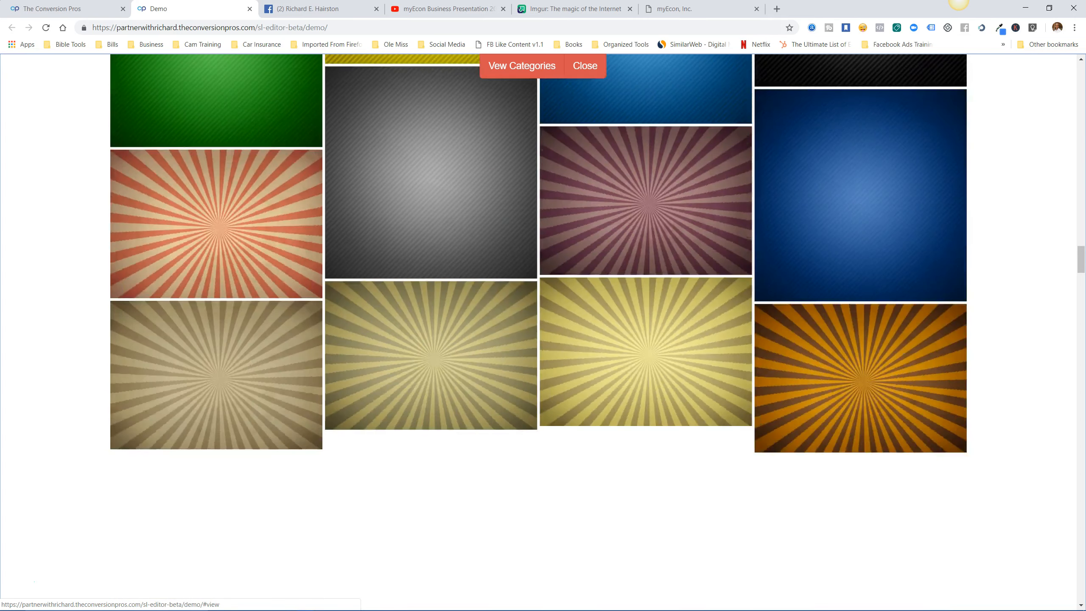
click(585, 65)
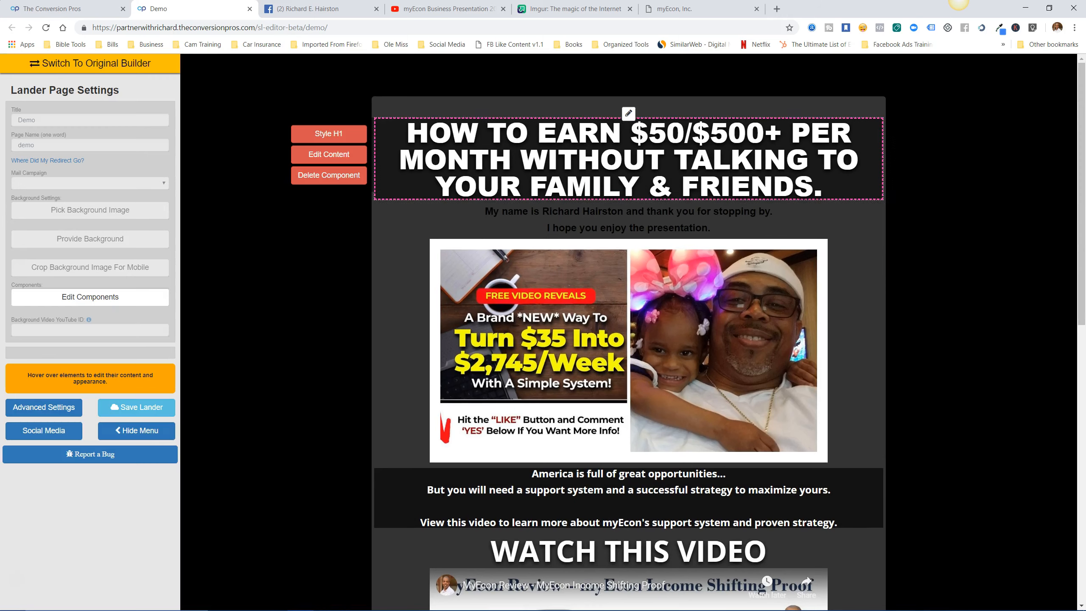
Raise the white content panel's alpha from 0.2 to 1 so it is fully opaque.
click(628, 113)
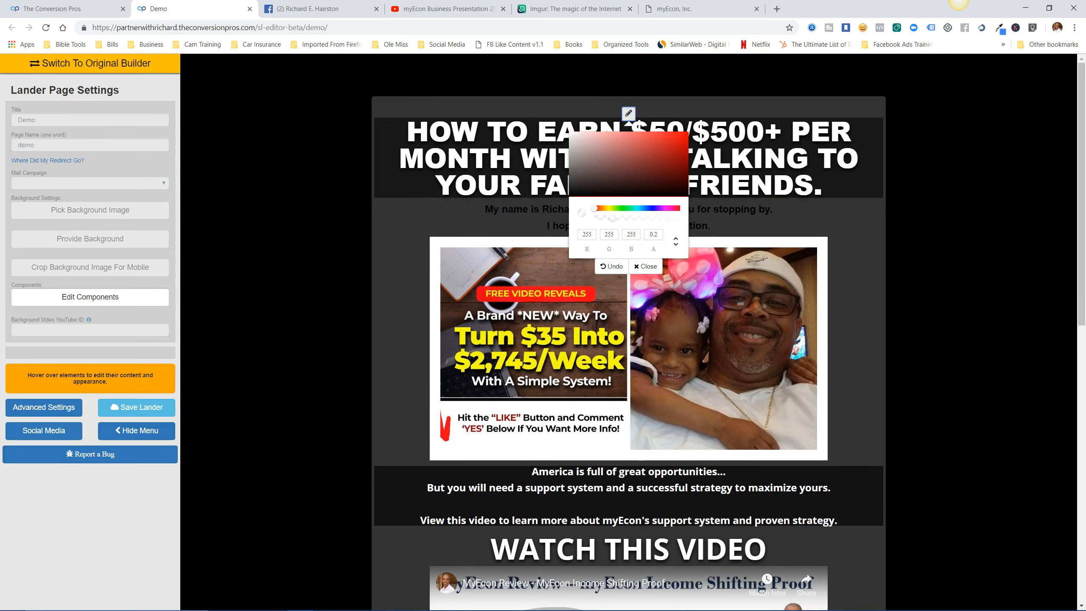
double_click(653, 235)
key(BackSpace)
text(0)
mouse_move(427, 233)
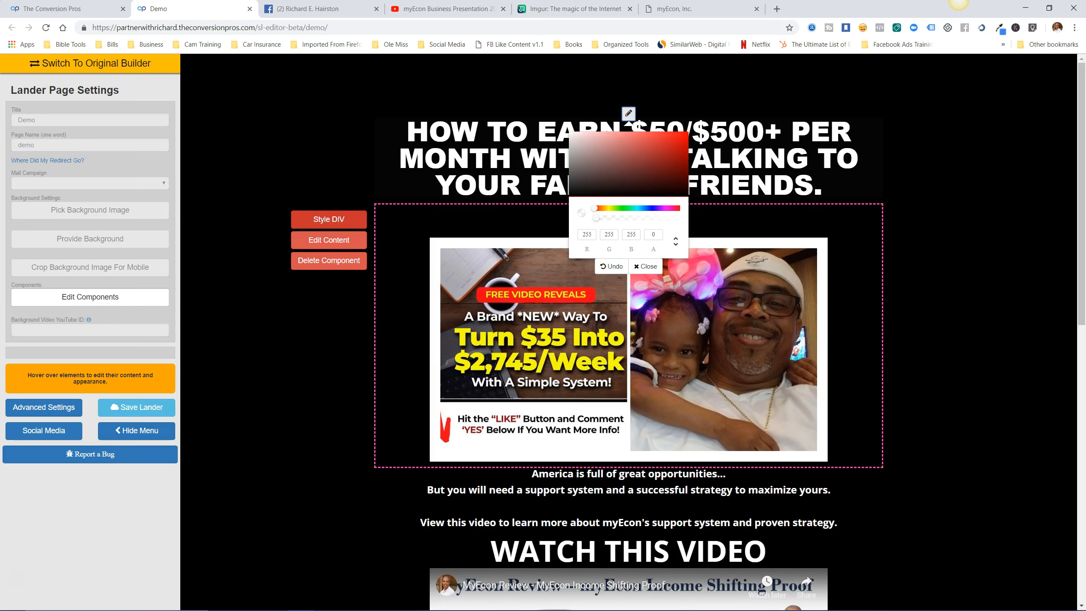
text(.97)
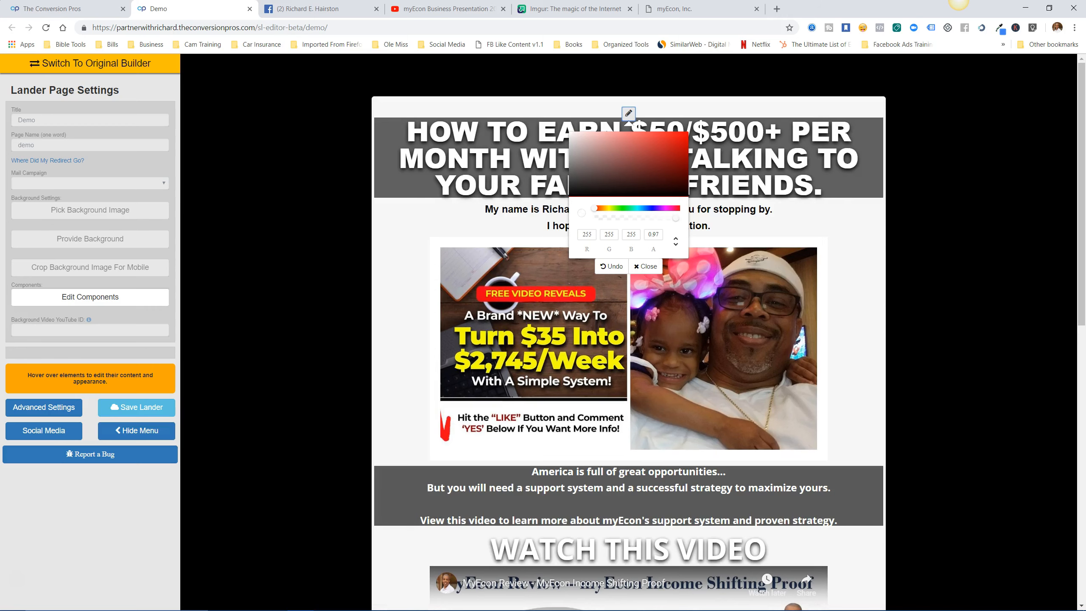
drag(675, 217, 681, 217)
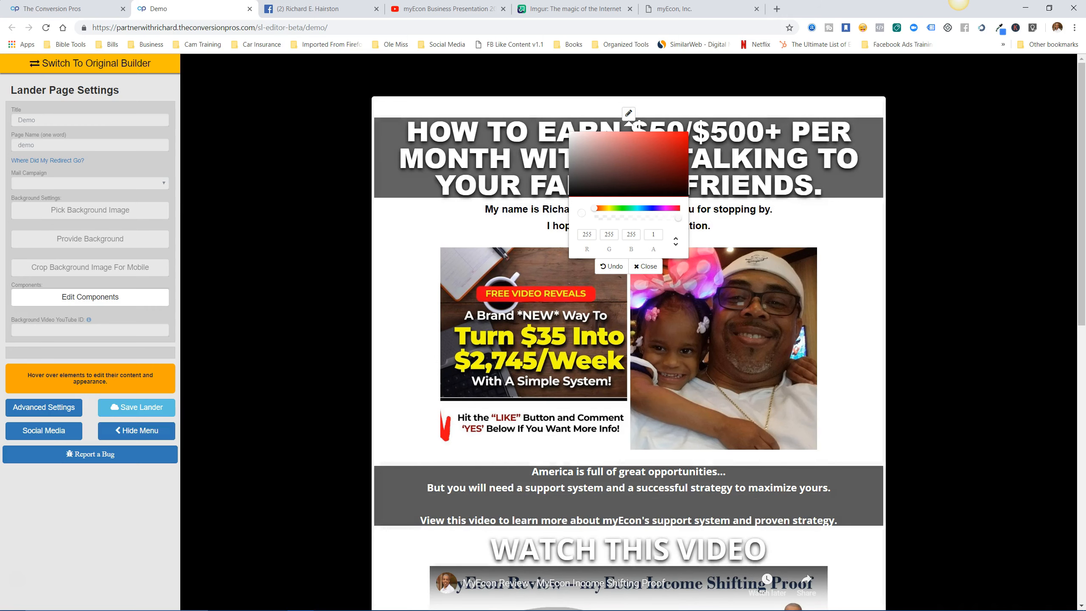
click(628, 113)
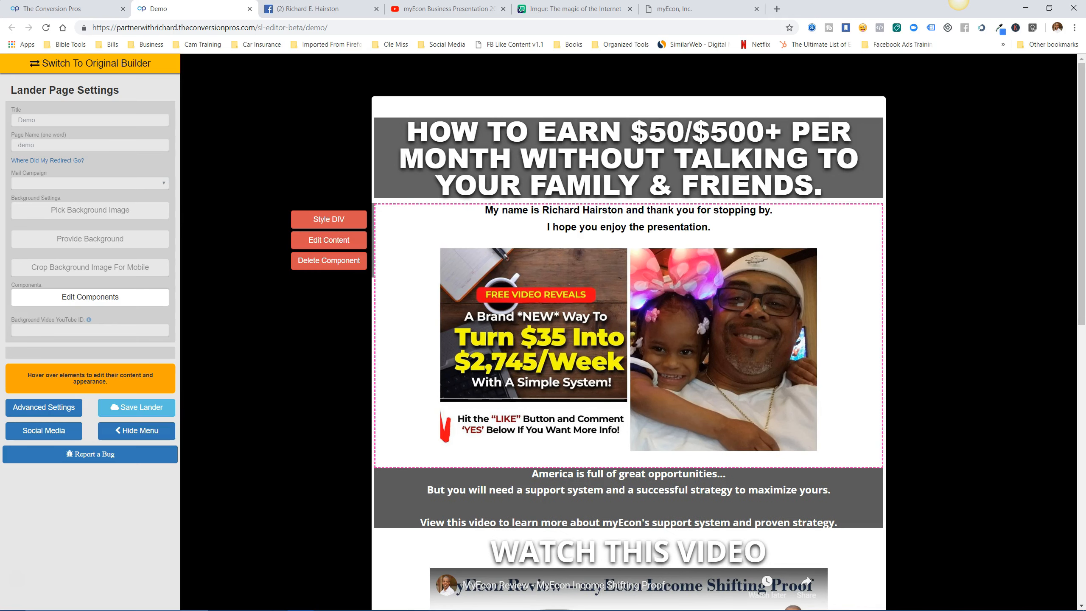
scroll(628, 332, down, 1)
scroll(629, 332, up, 1)
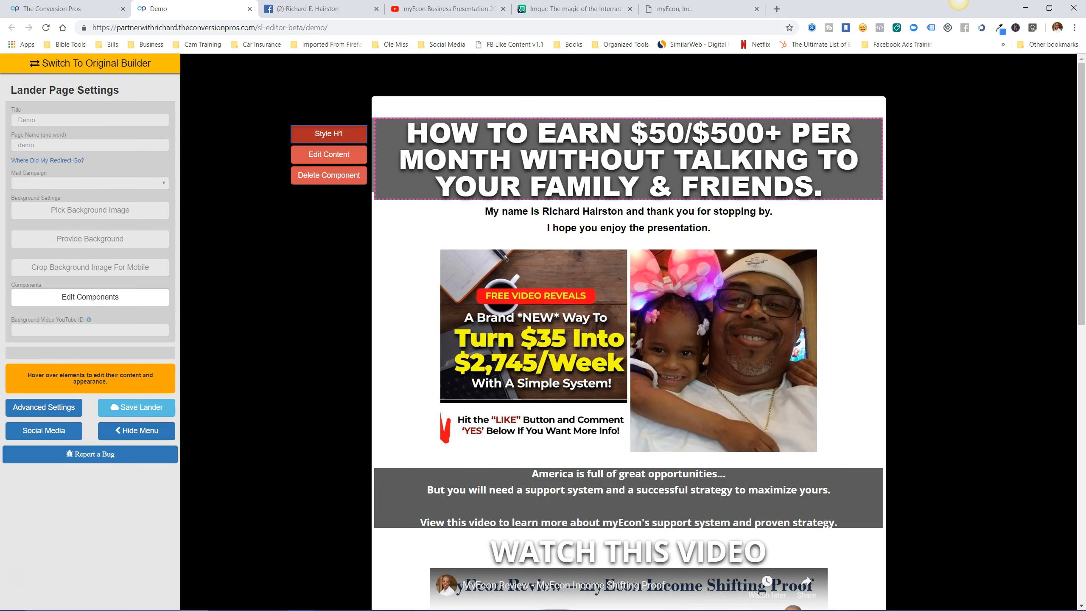
click(328, 133)
Set the headline background alpha to 0 so it is fully transparent.
click(527, 237)
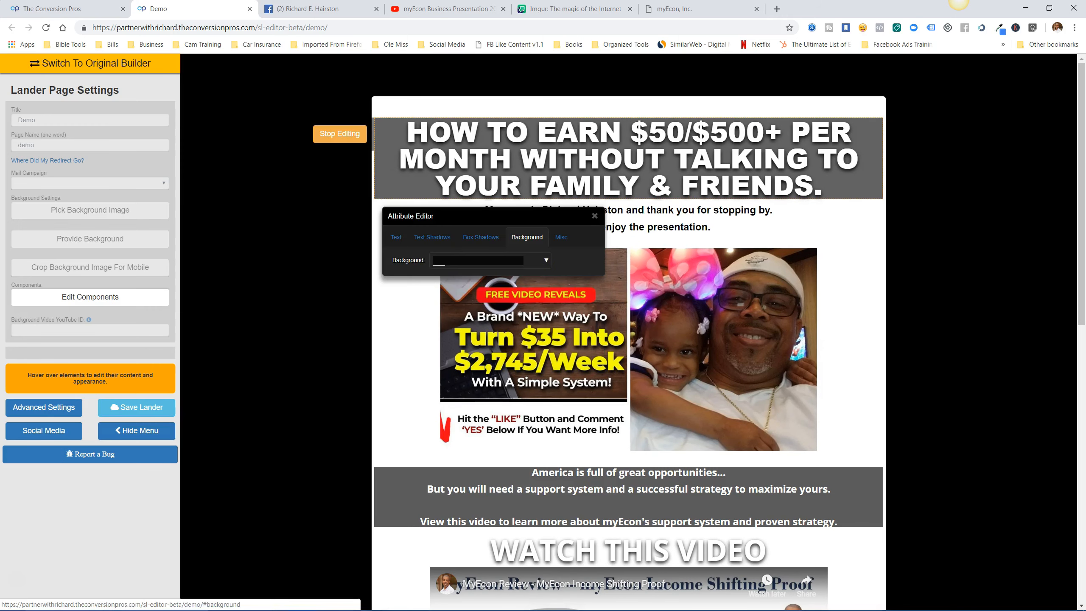
click(546, 260)
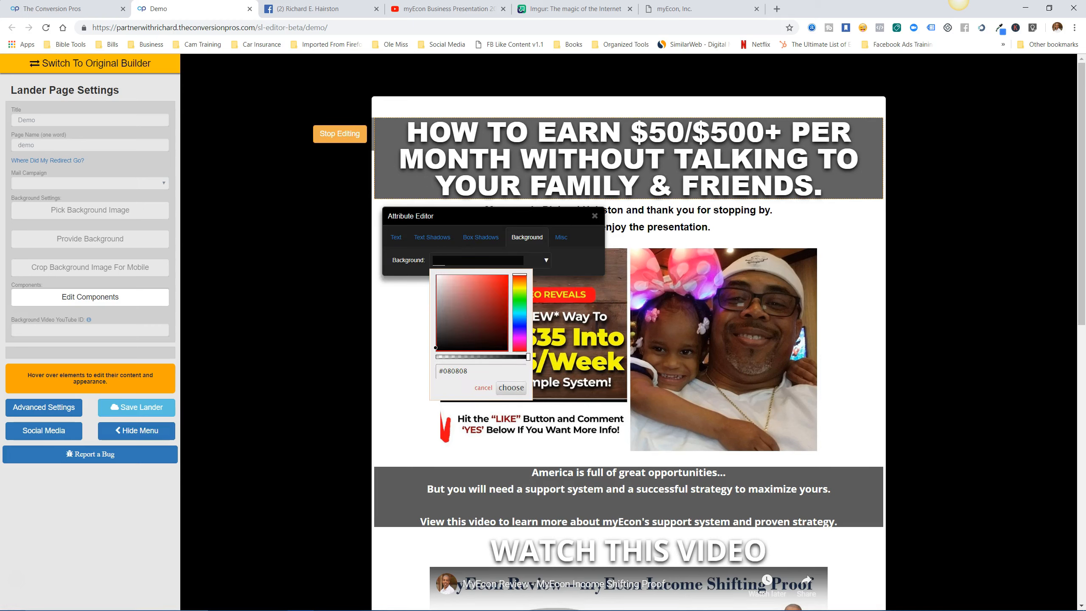
drag(528, 357, 436, 357)
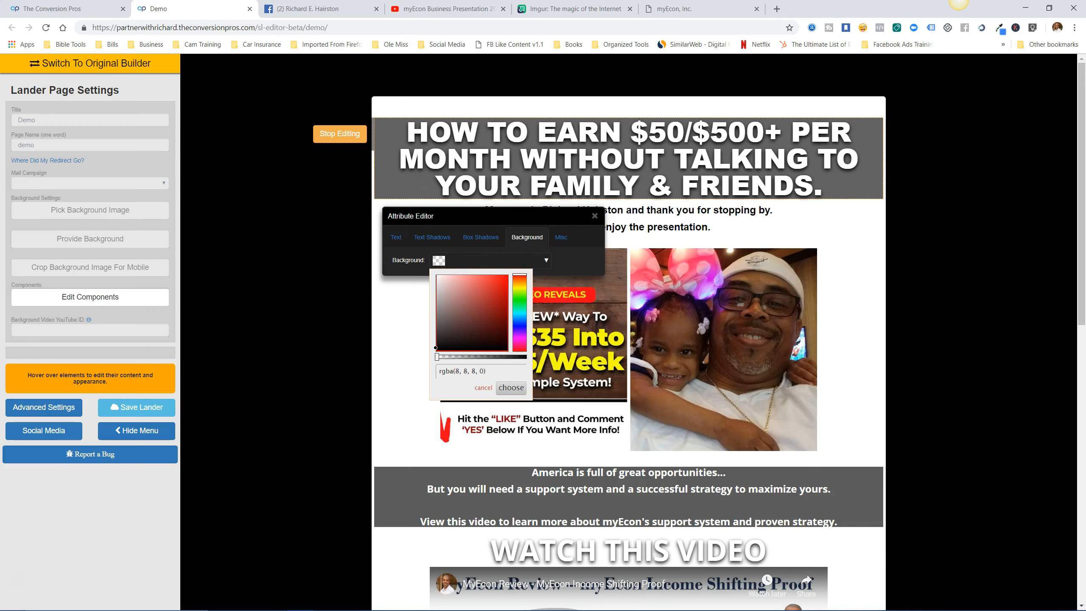
click(511, 387)
Change the headline text colour to black.
click(396, 237)
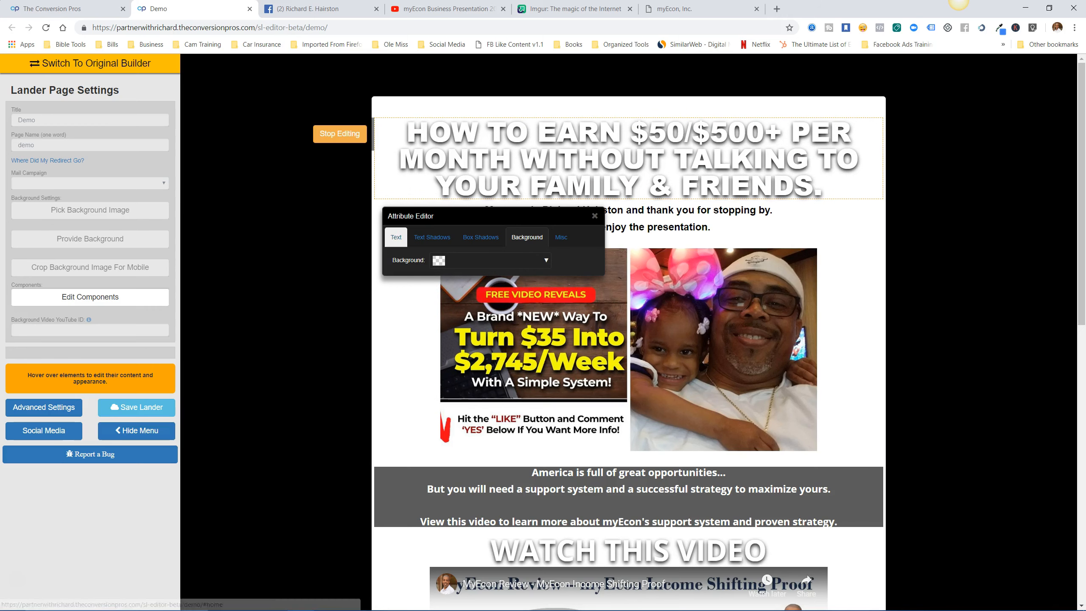
click(546, 303)
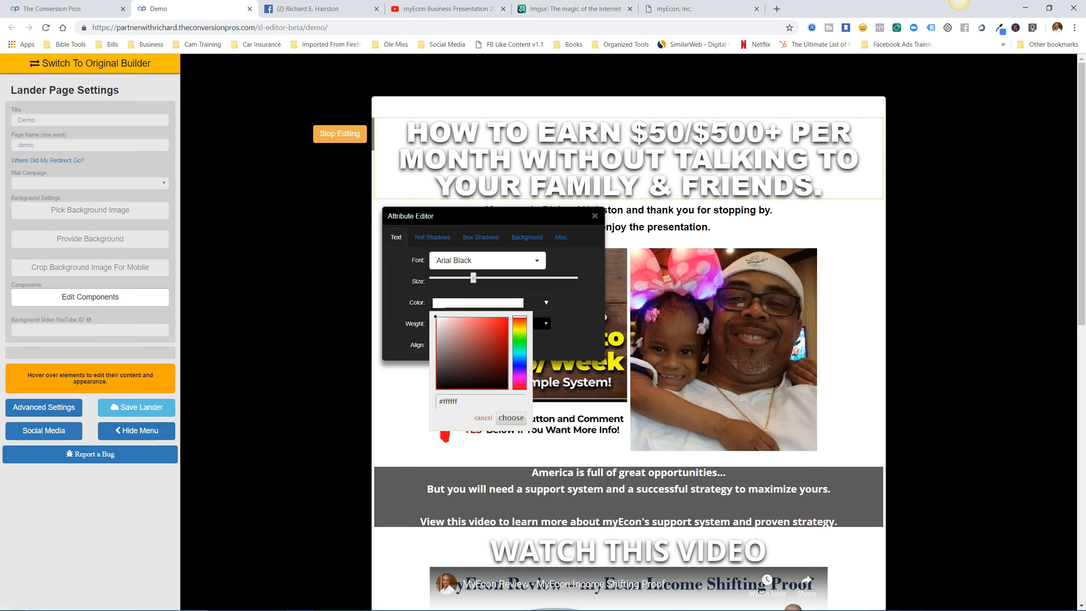
click(445, 386)
click(511, 418)
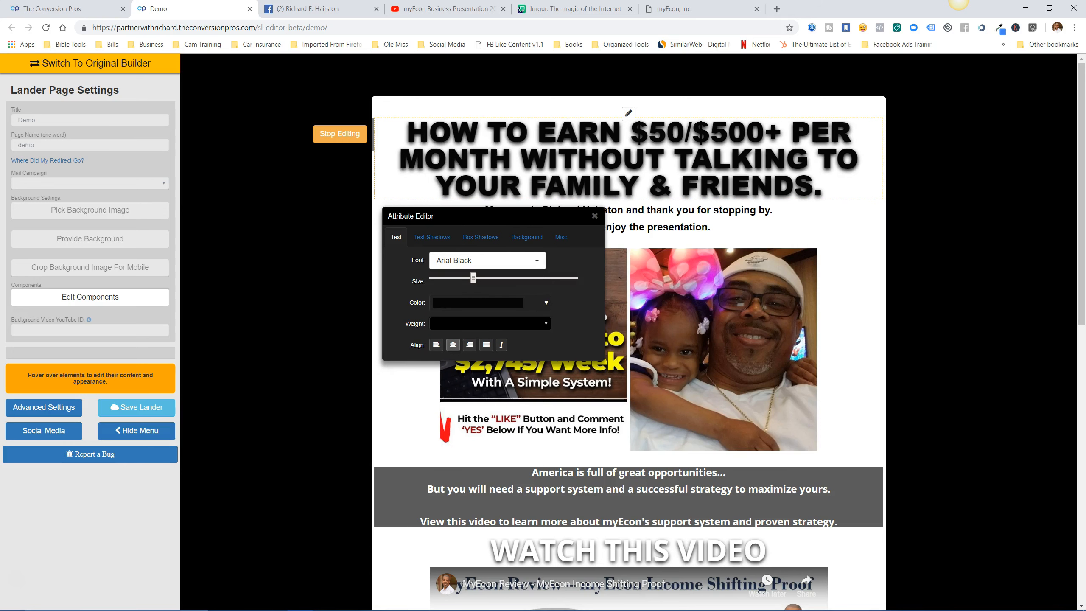
Recolour the headline's text shadow to near-white (#f7f3f3).
click(432, 237)
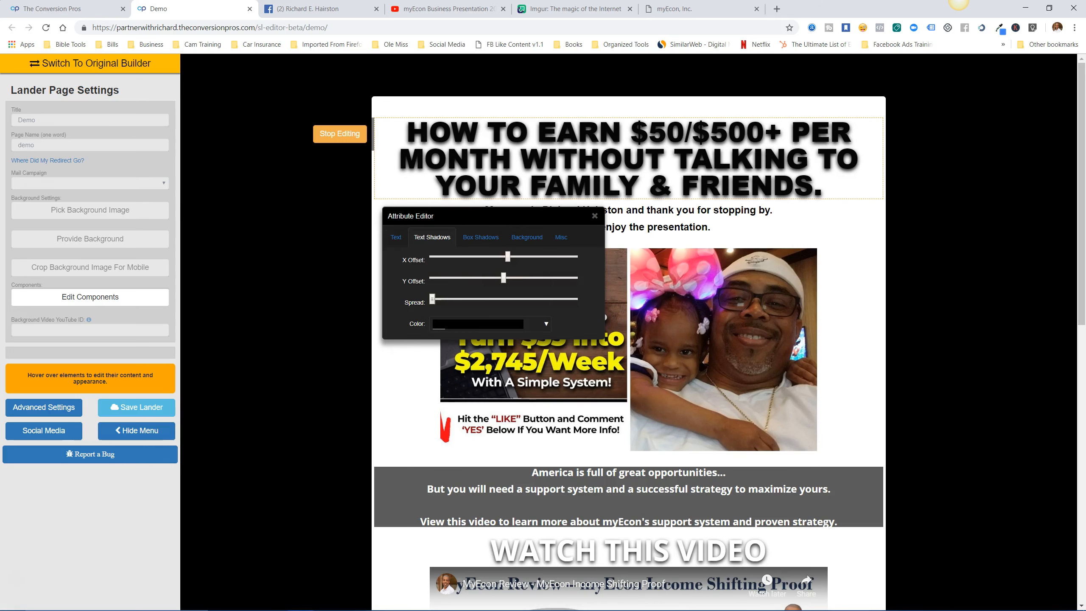
click(546, 324)
click(438, 340)
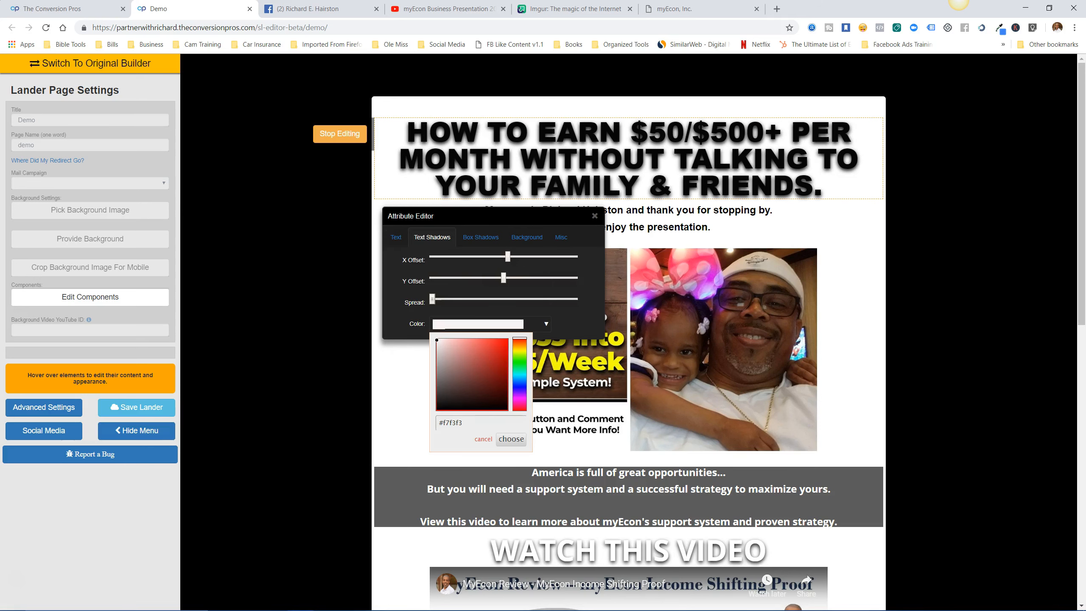
click(510, 439)
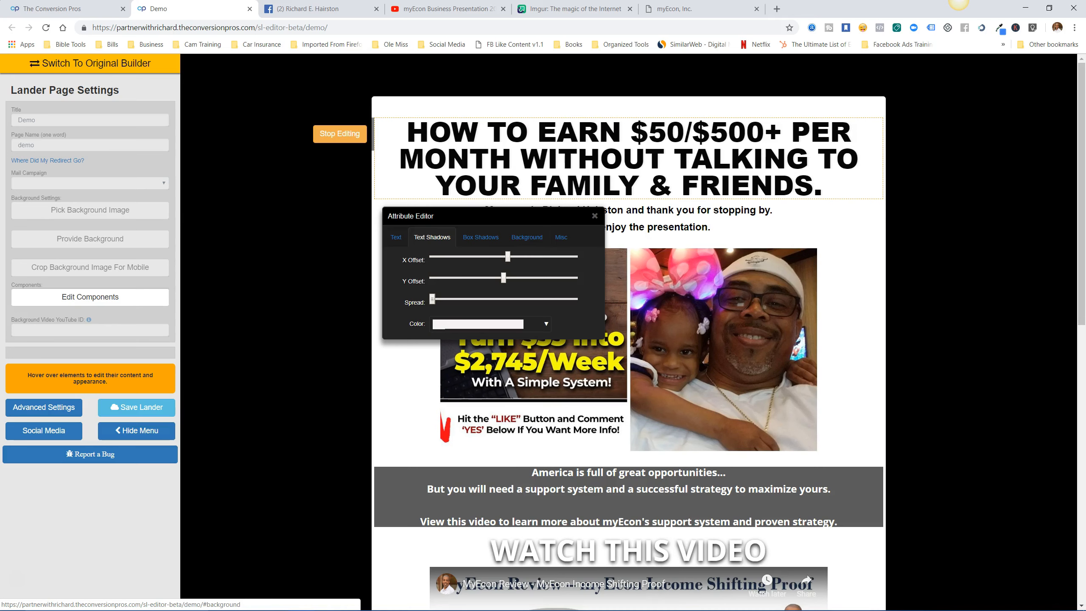
click(594, 215)
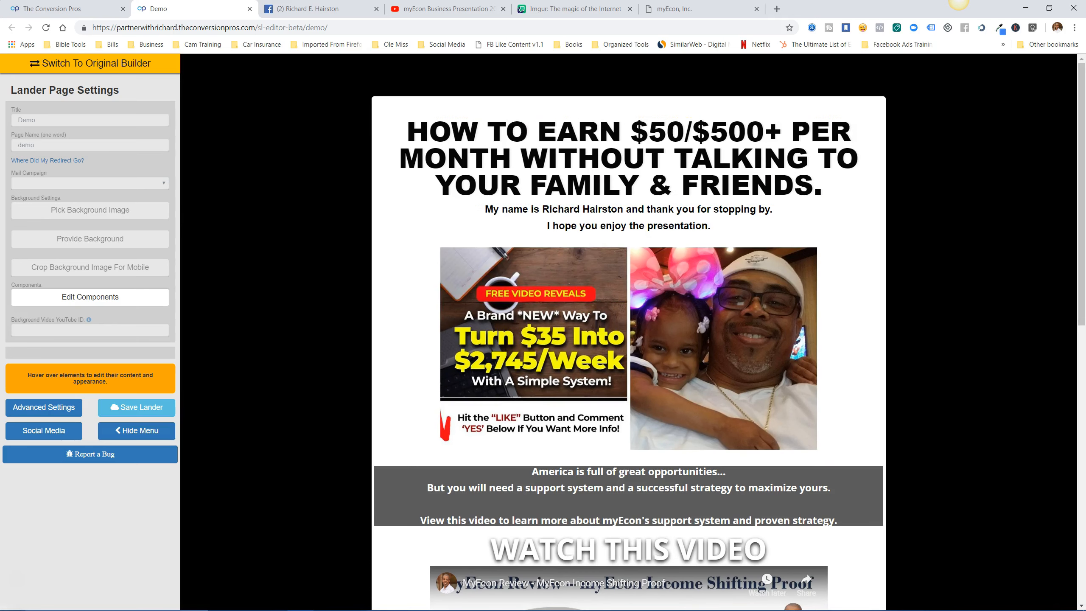
Set the grey paragraph block's background alpha to 0, making it transparent.
scroll(629, 342, down, 5)
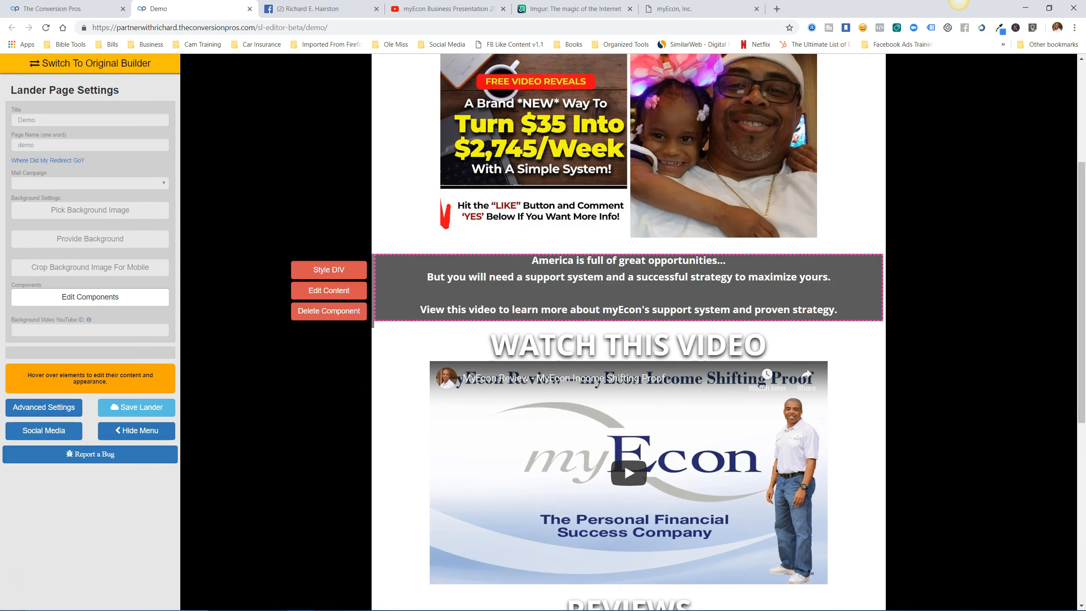
click(328, 269)
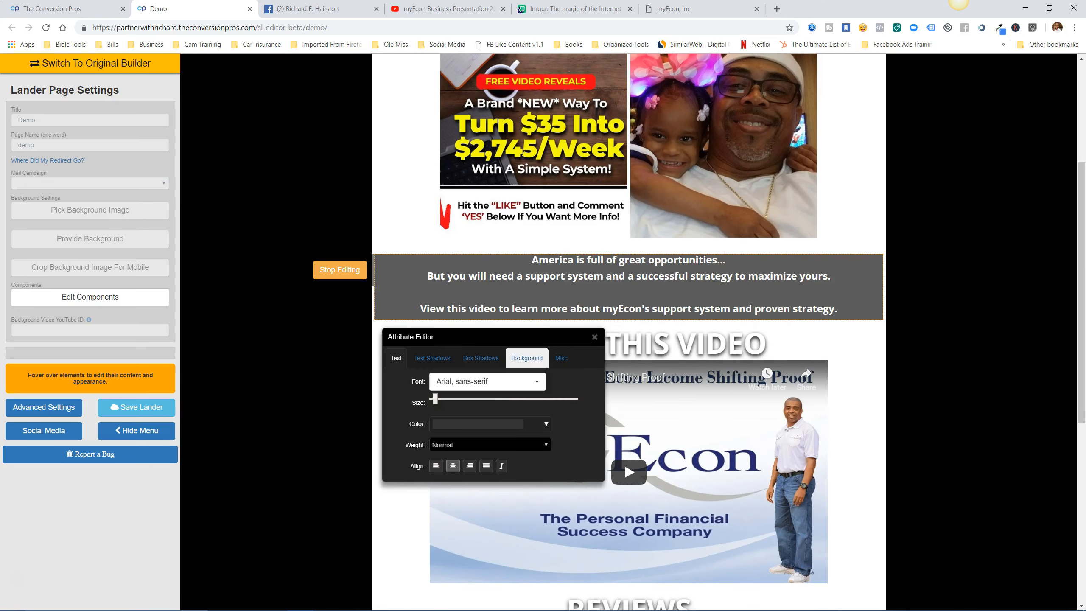
click(527, 358)
click(478, 381)
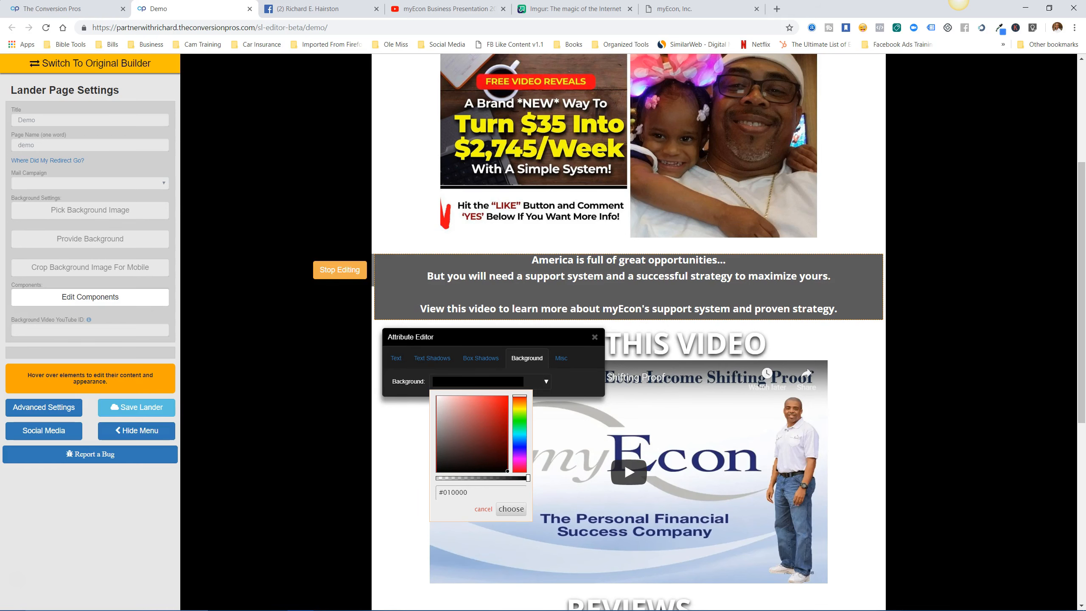
drag(528, 478, 436, 477)
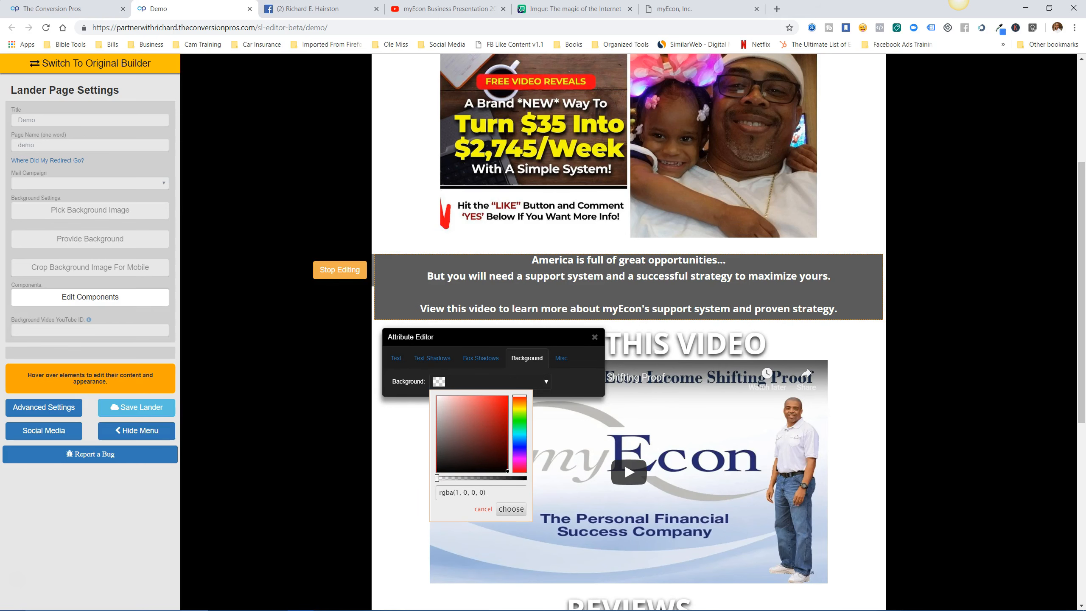
click(340, 269)
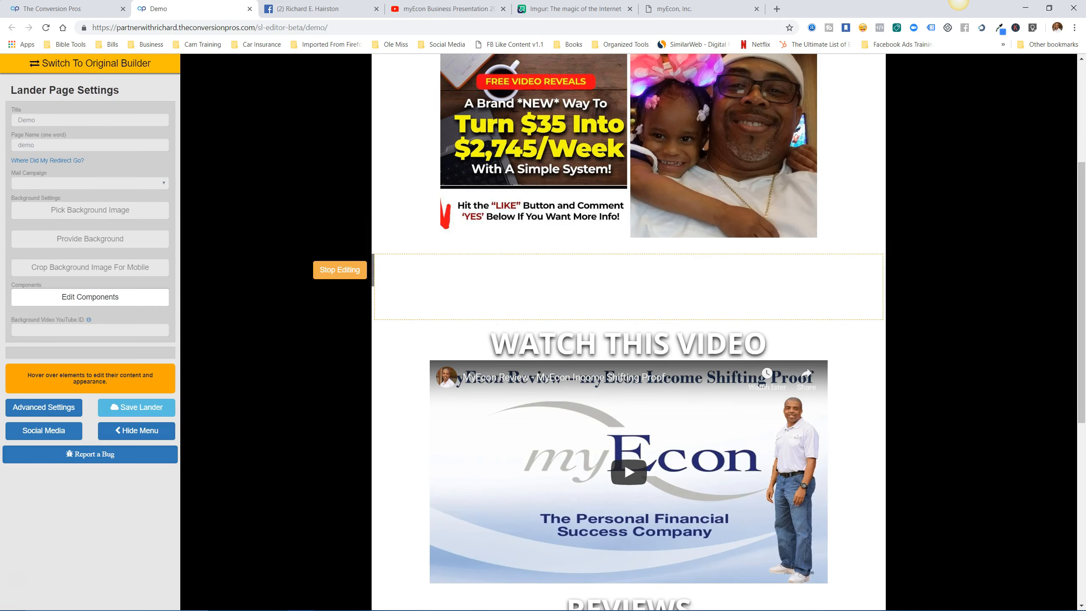
Select all three lines of the paragraph and colour the text black.
drag(531, 259, 836, 309)
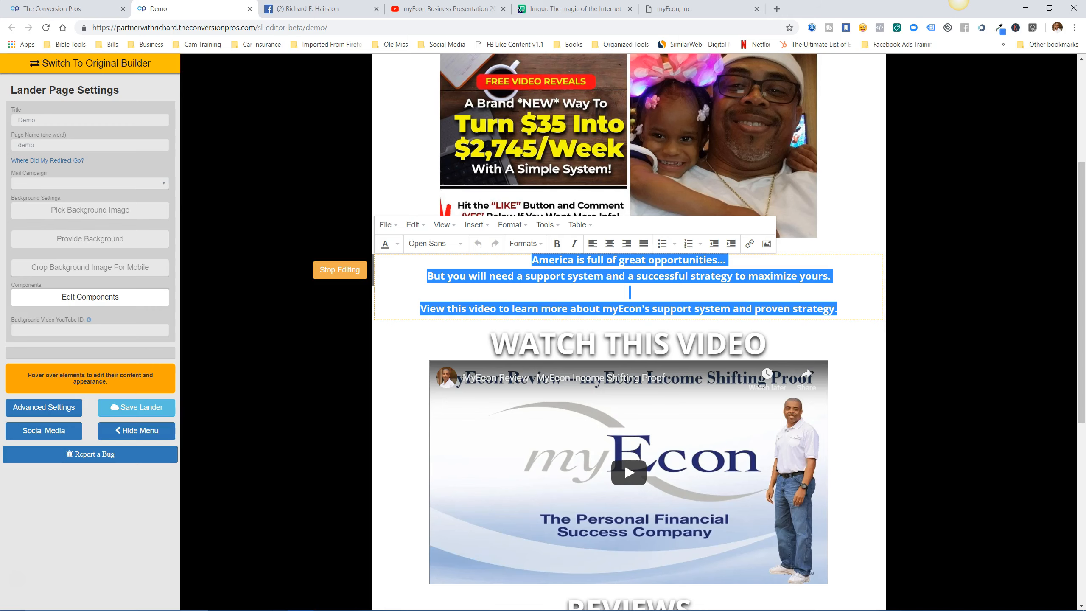
click(397, 243)
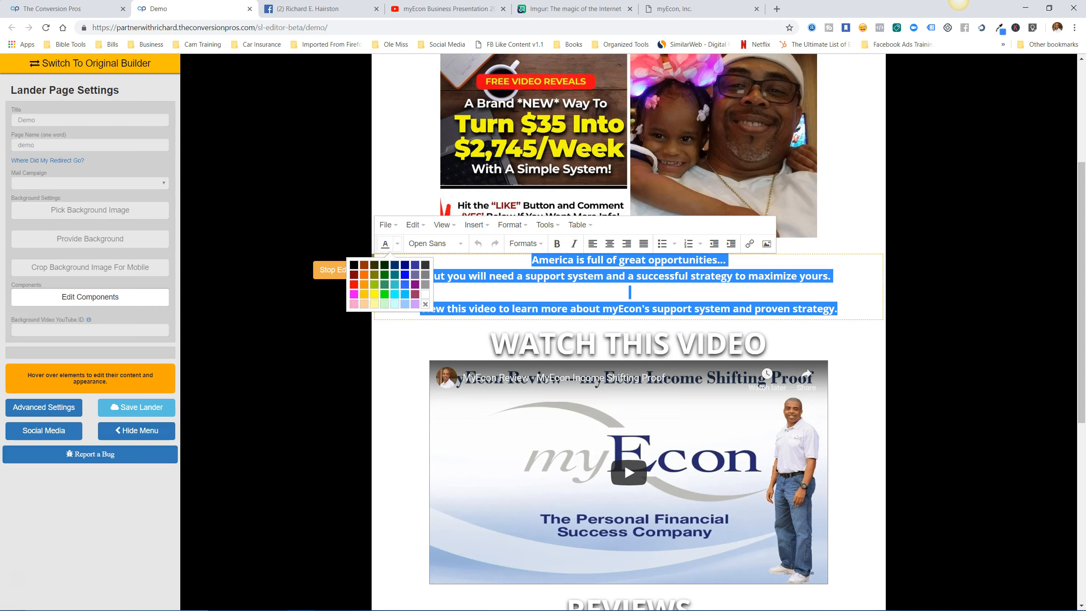
click(354, 265)
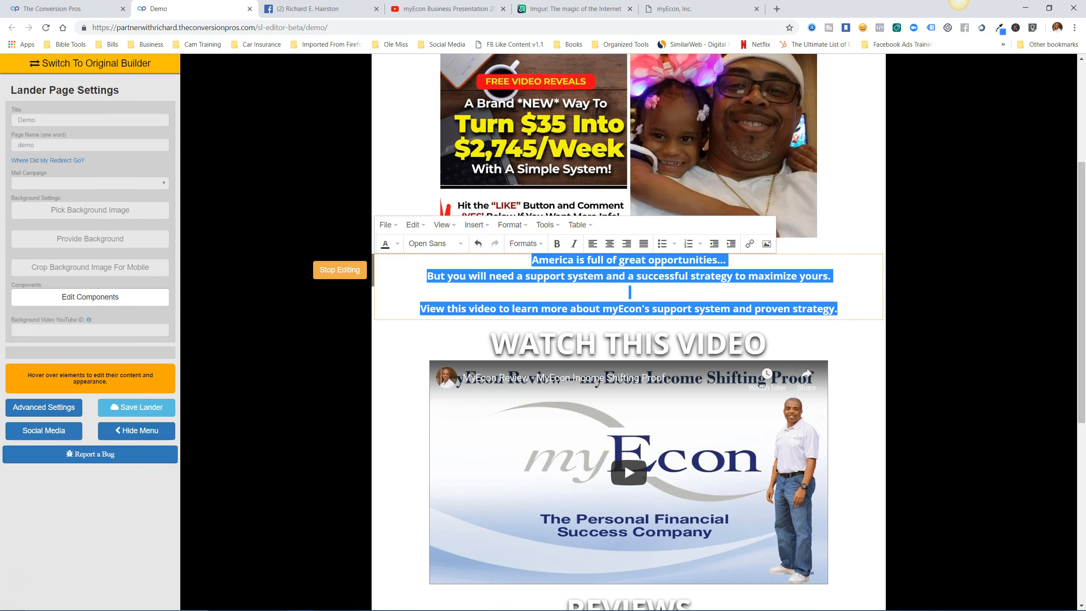
click(629, 293)
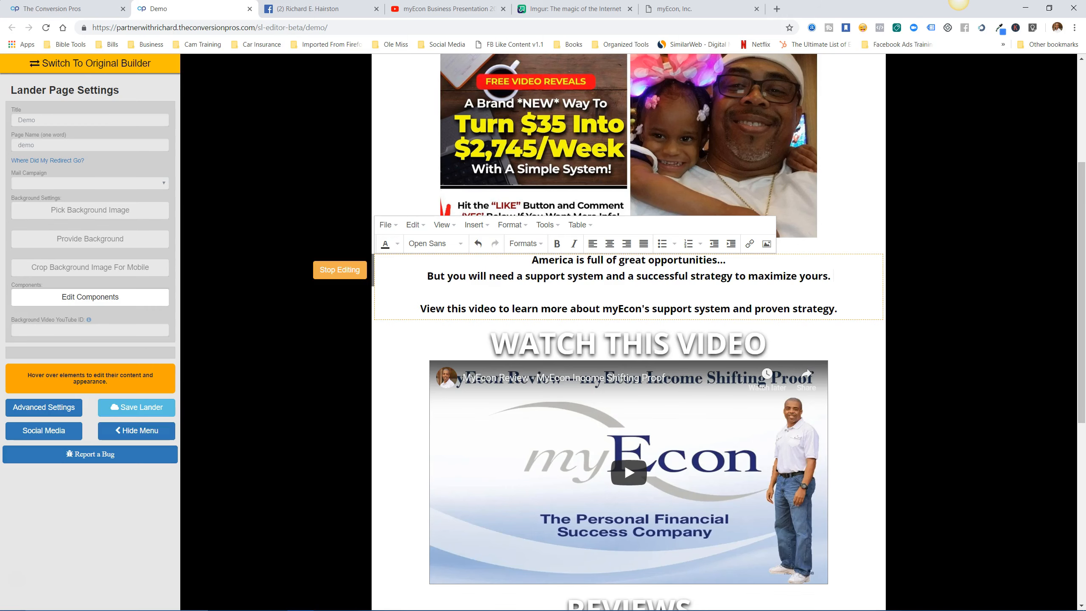
click(339, 269)
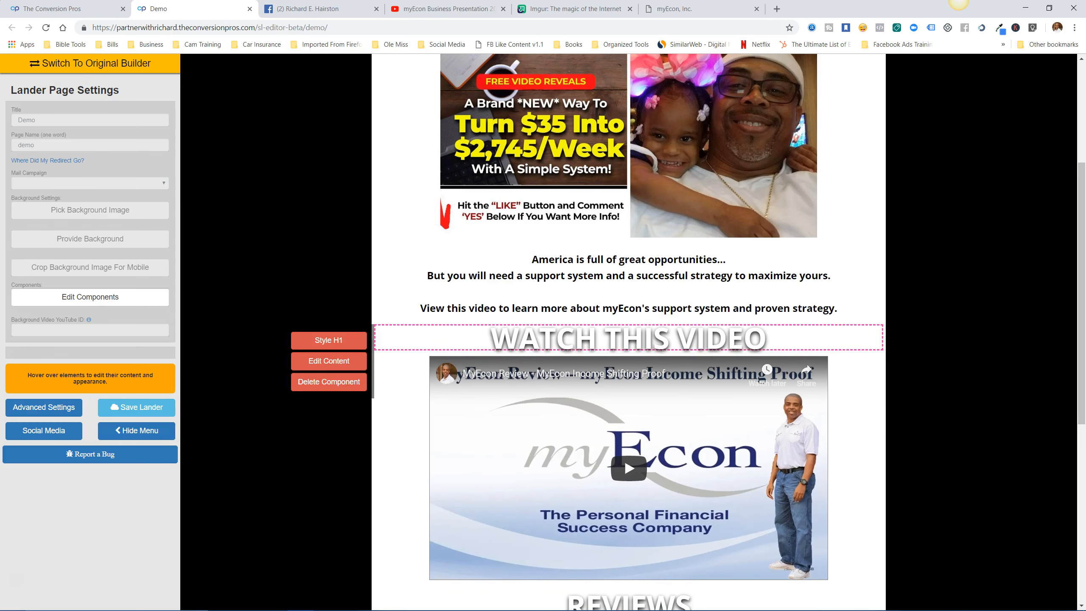
Colour the WATCH THIS VIDEO heading text red.
click(329, 361)
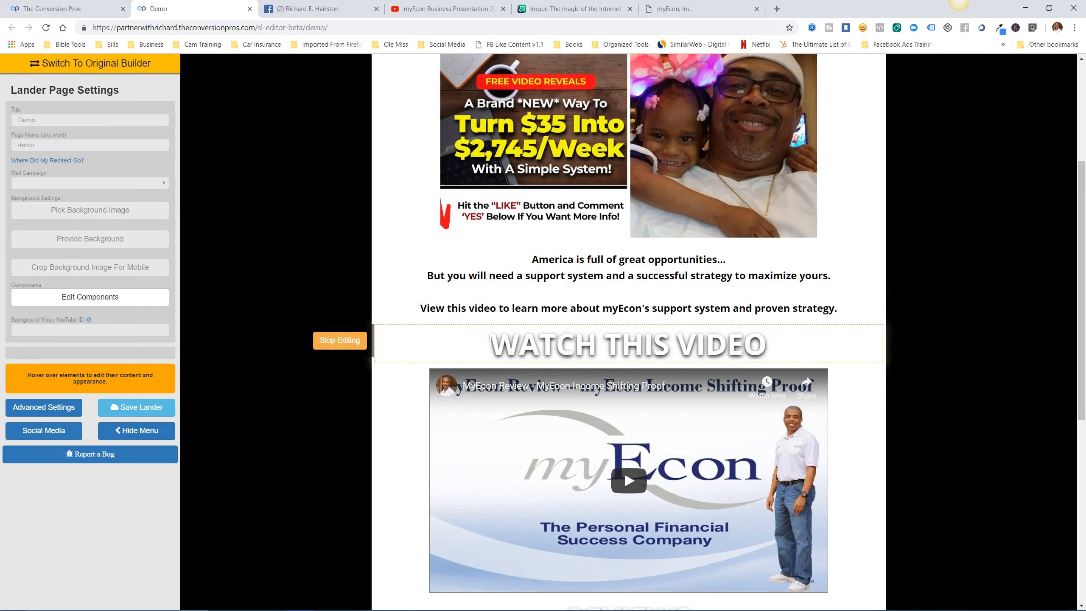
drag(766, 344, 491, 345)
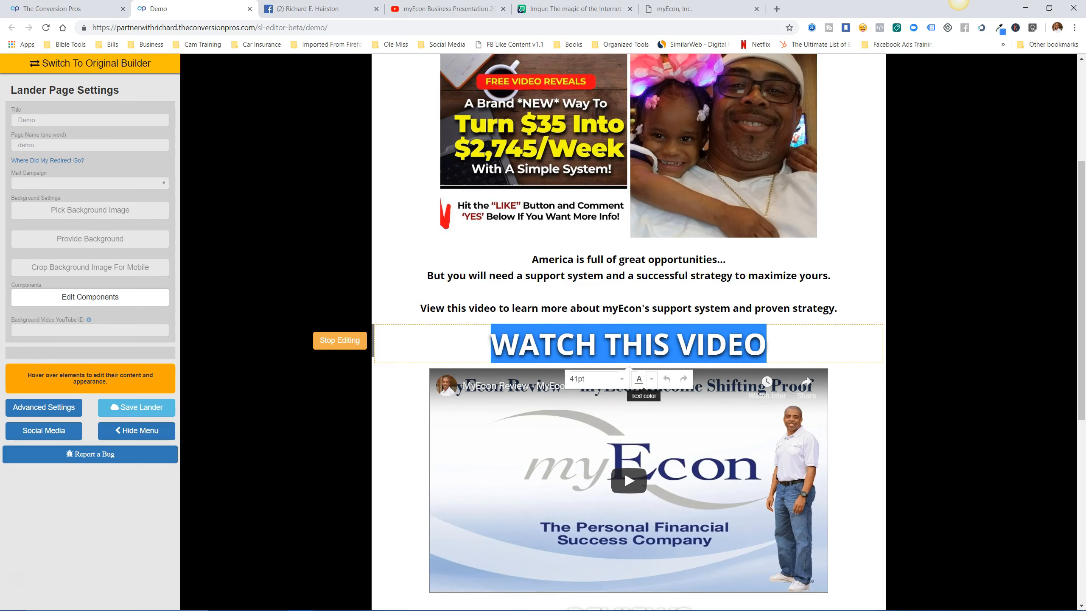
click(651, 378)
click(608, 401)
click(769, 344)
drag(767, 345, 487, 344)
click(642, 379)
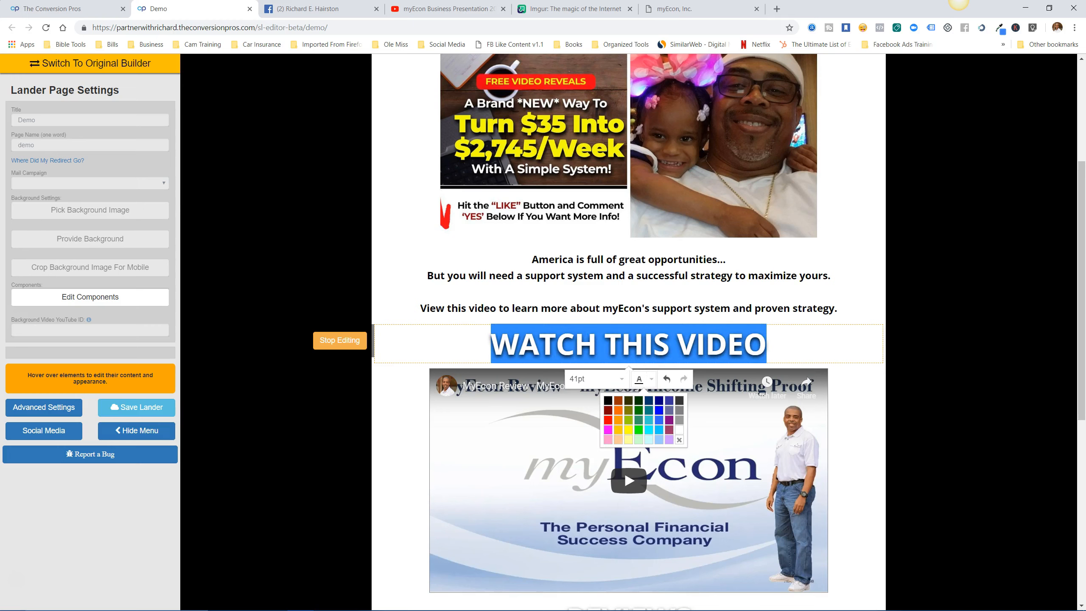
click(608, 419)
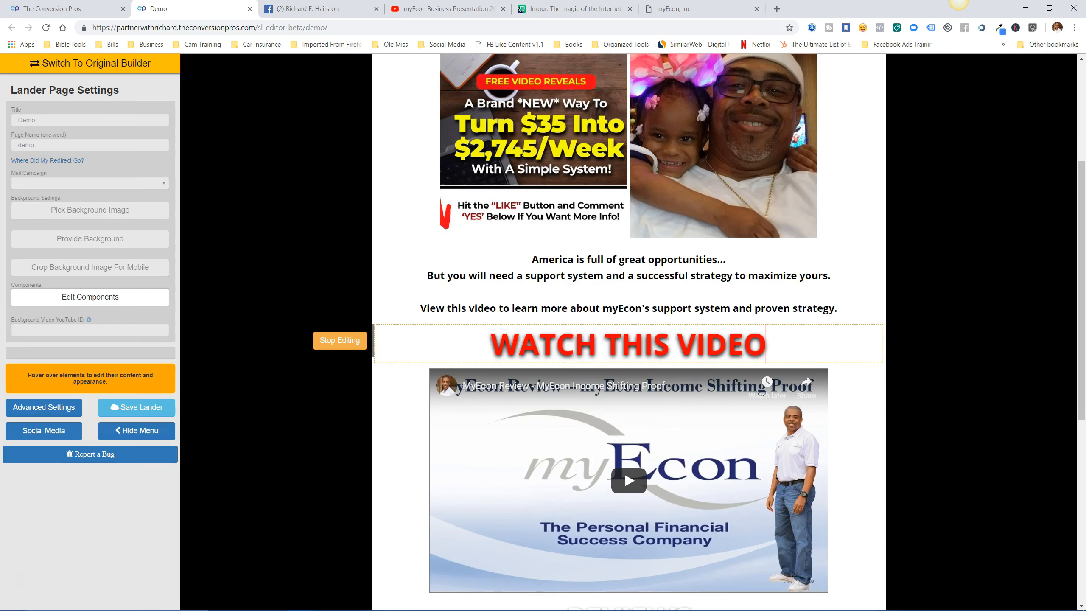
click(340, 340)
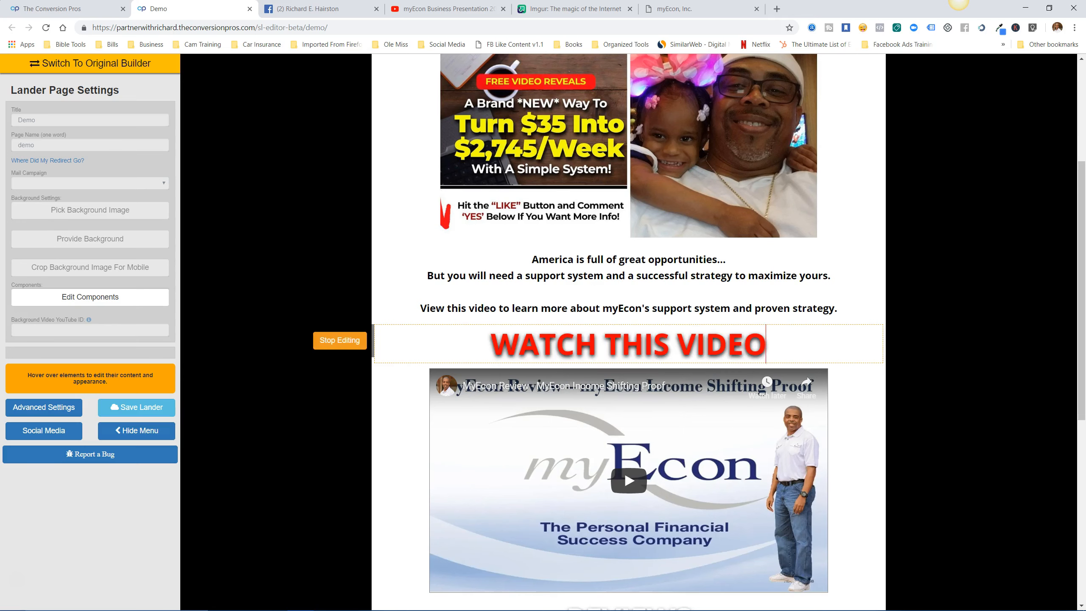
Make the REVIEWS heading red, then close the editor with Ctrl+W.
scroll(628, 338, down, 8)
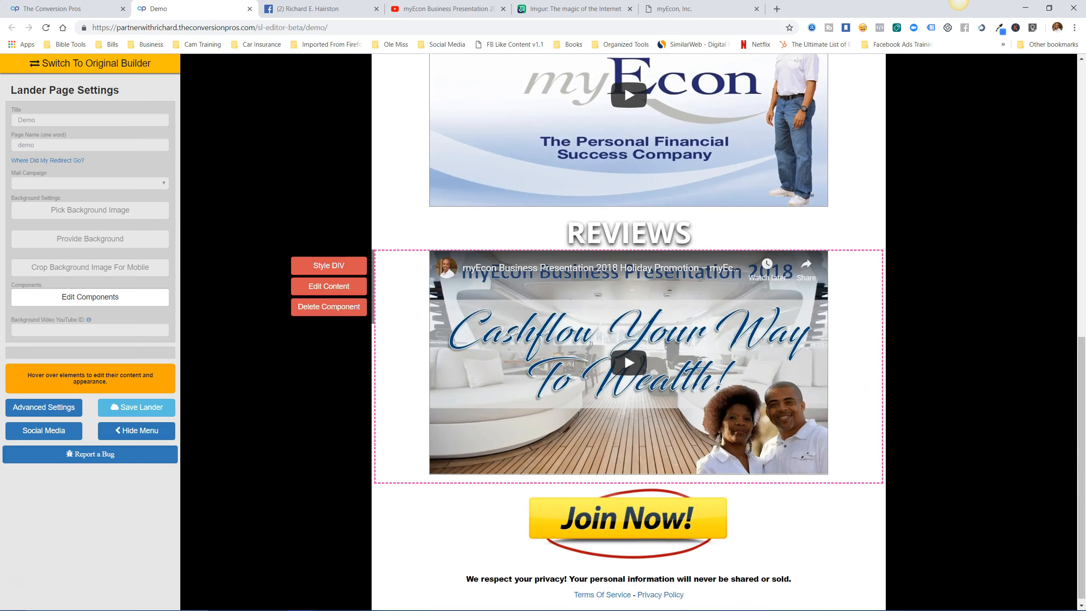
drag(694, 234, 565, 233)
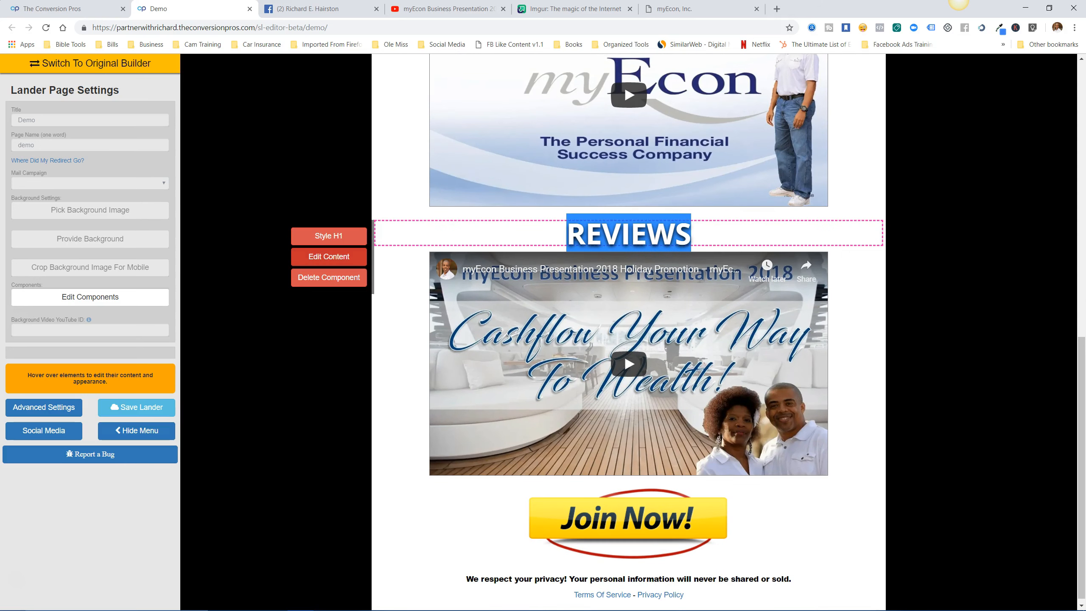
click(329, 256)
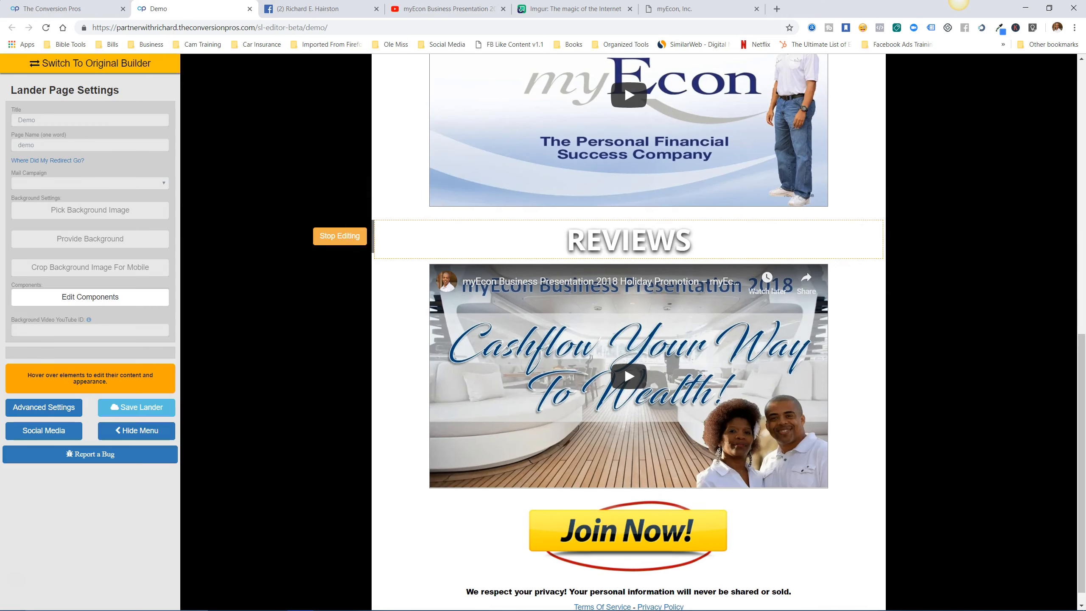
drag(692, 239, 565, 240)
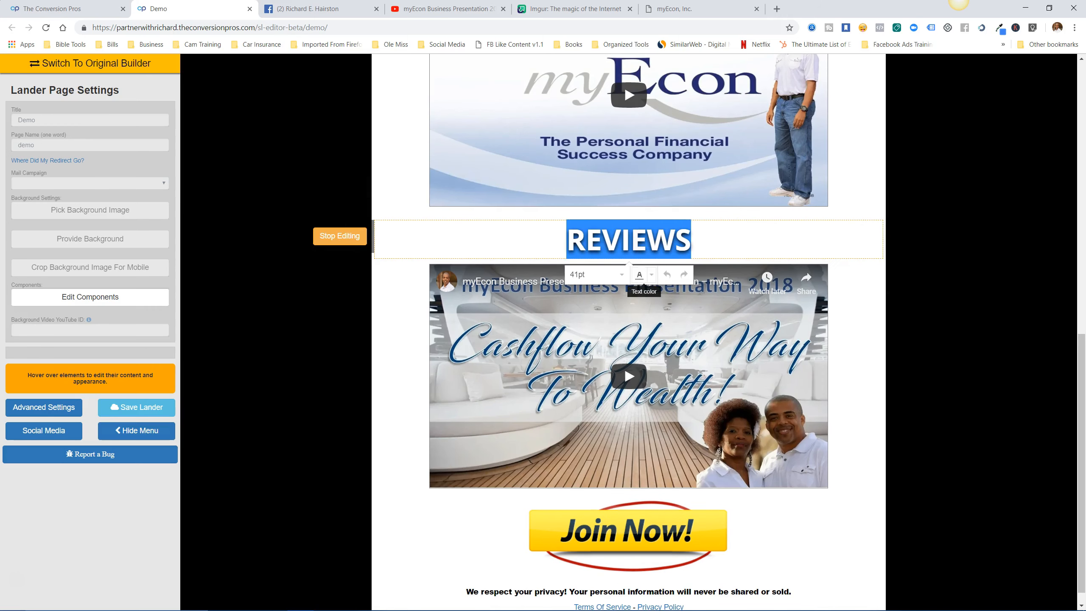
click(651, 274)
click(608, 316)
click(340, 236)
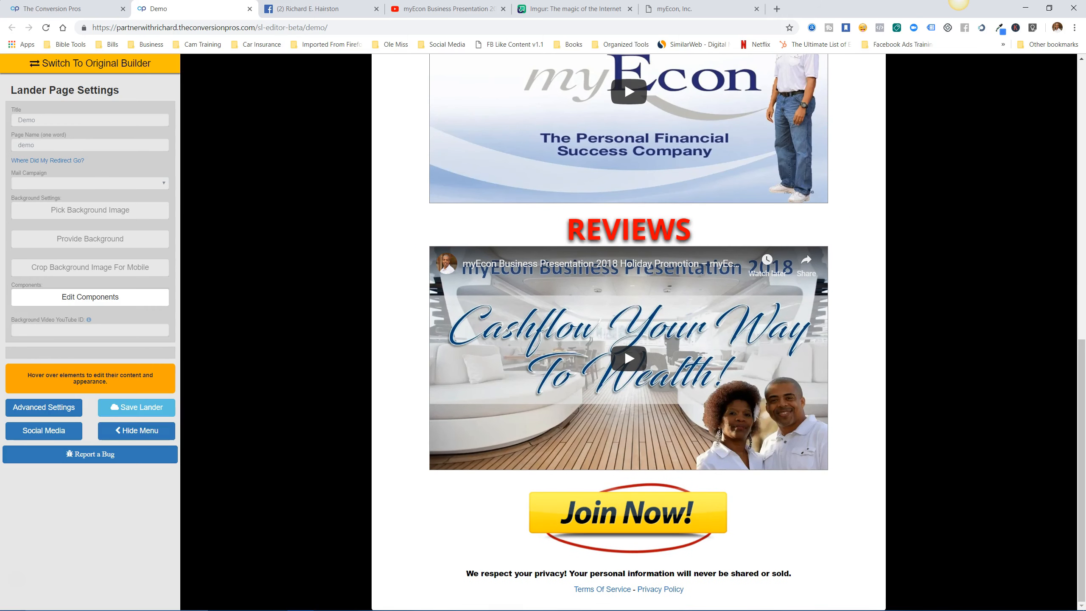
scroll(629, 332, up, 11)
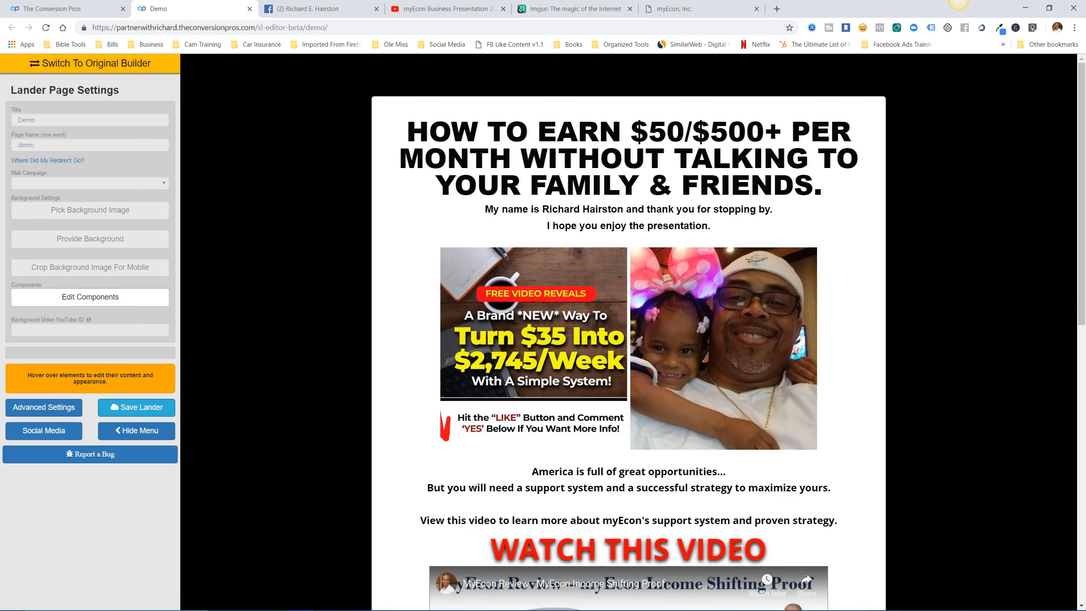
key(ctrl+w)
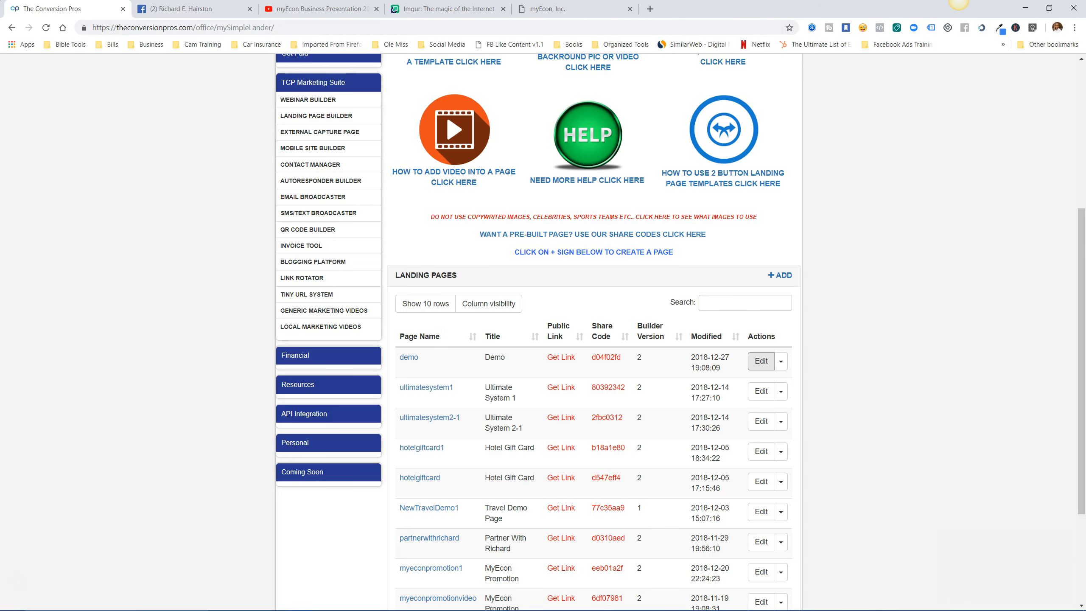
Show the demo page's public link dialog twice, dismissing it each time.
click(409, 358)
key(Return)
click(409, 358)
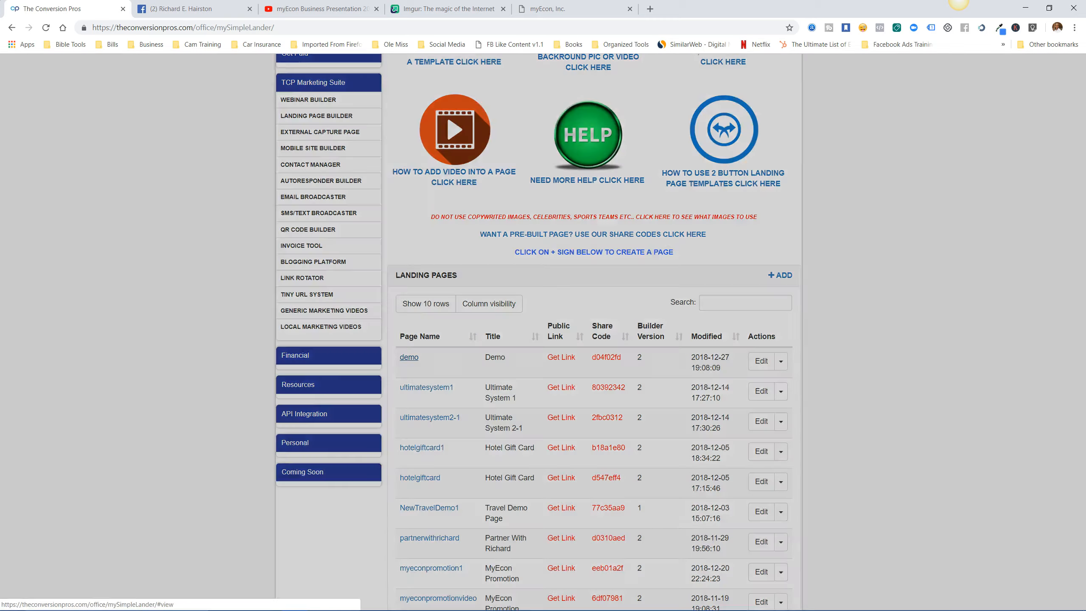
key(Return)
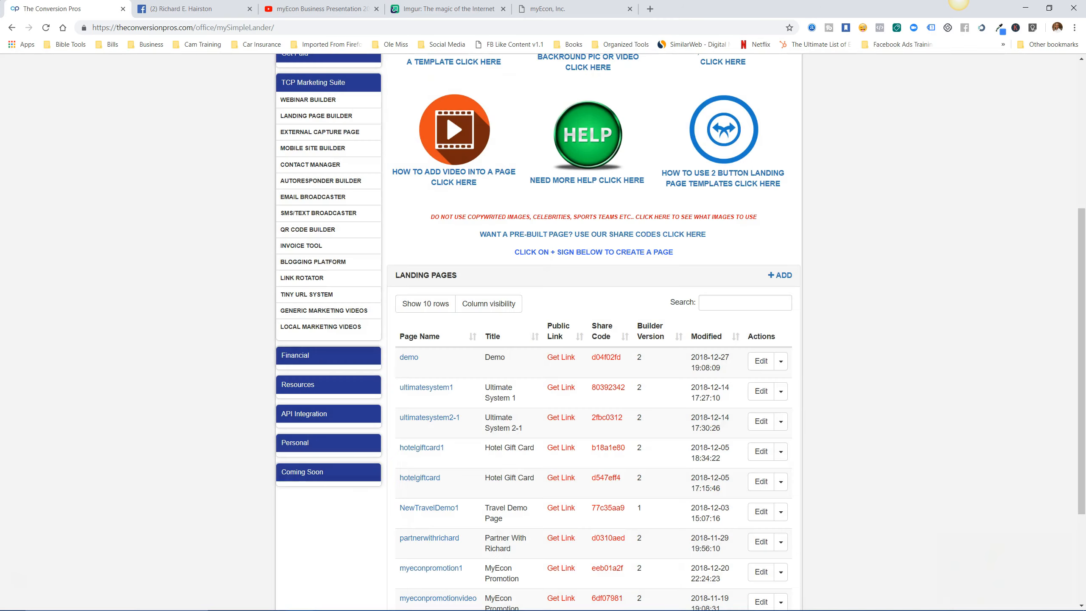
click(409, 357)
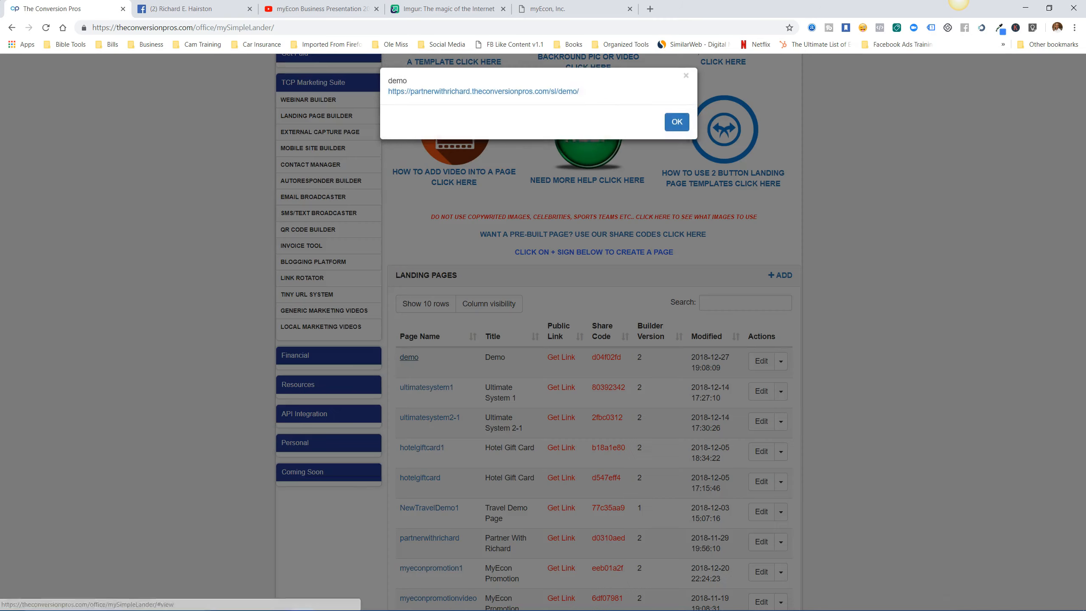
click(483, 94)
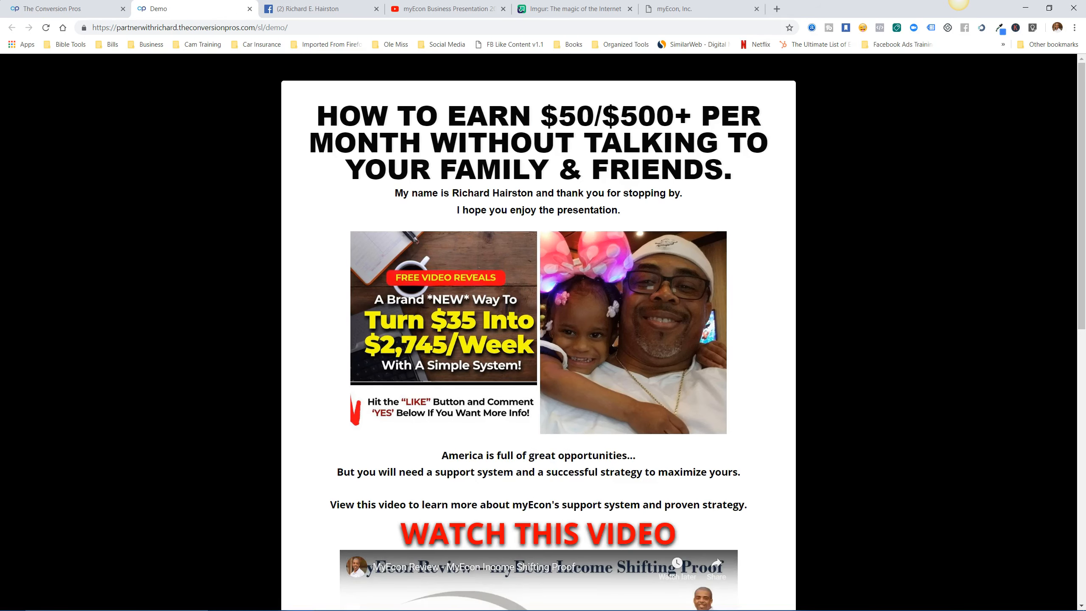
scroll(538, 332, down, 5)
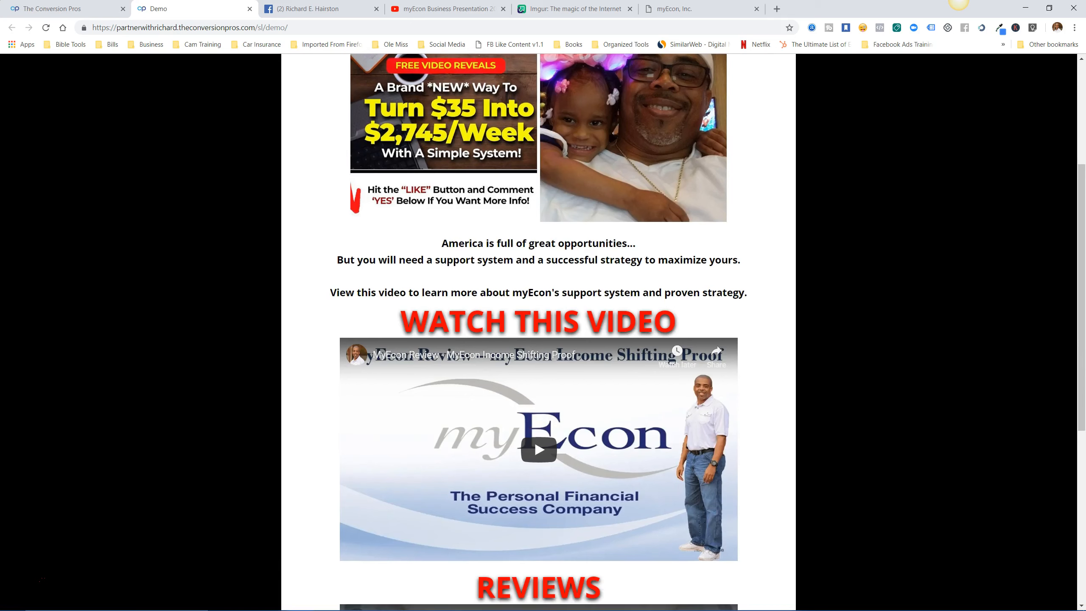
scroll(538, 332, down, 5)
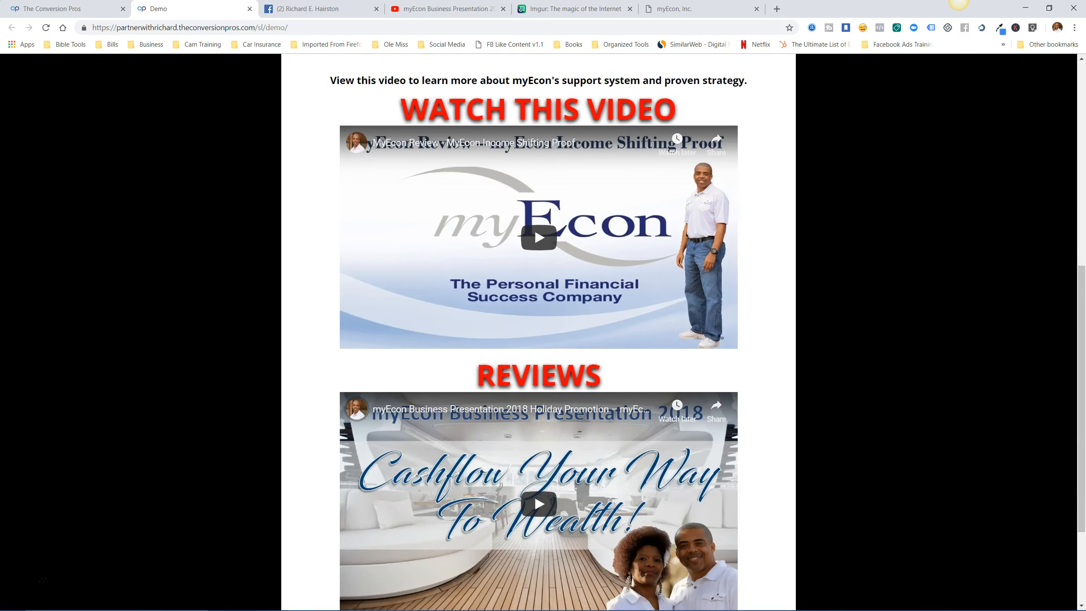
scroll(539, 332, down, 3)
scroll(538, 332, up, 14)
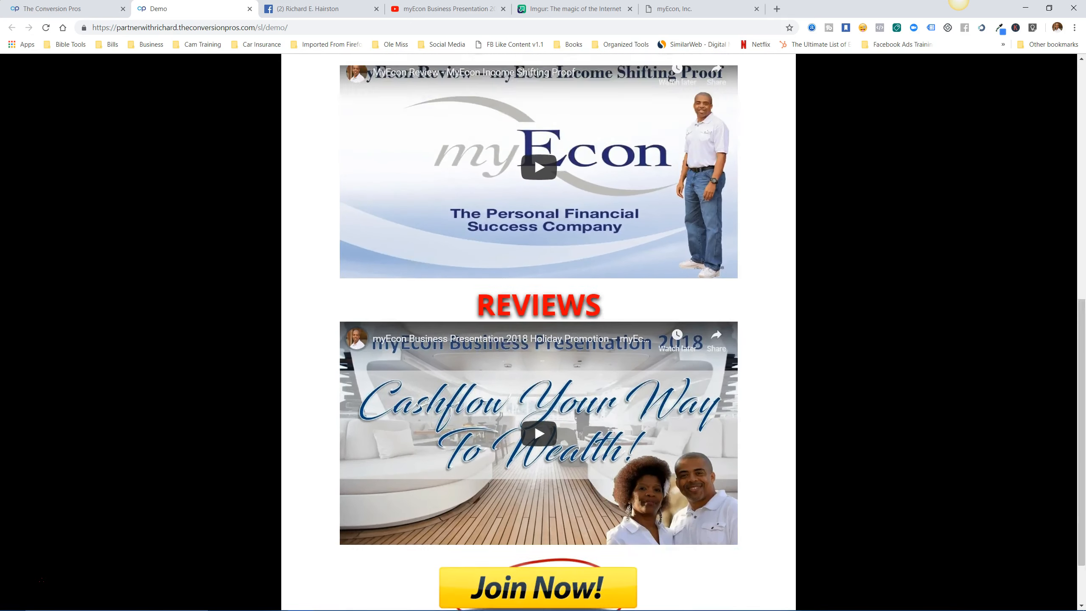
scroll(539, 332, down, 2)
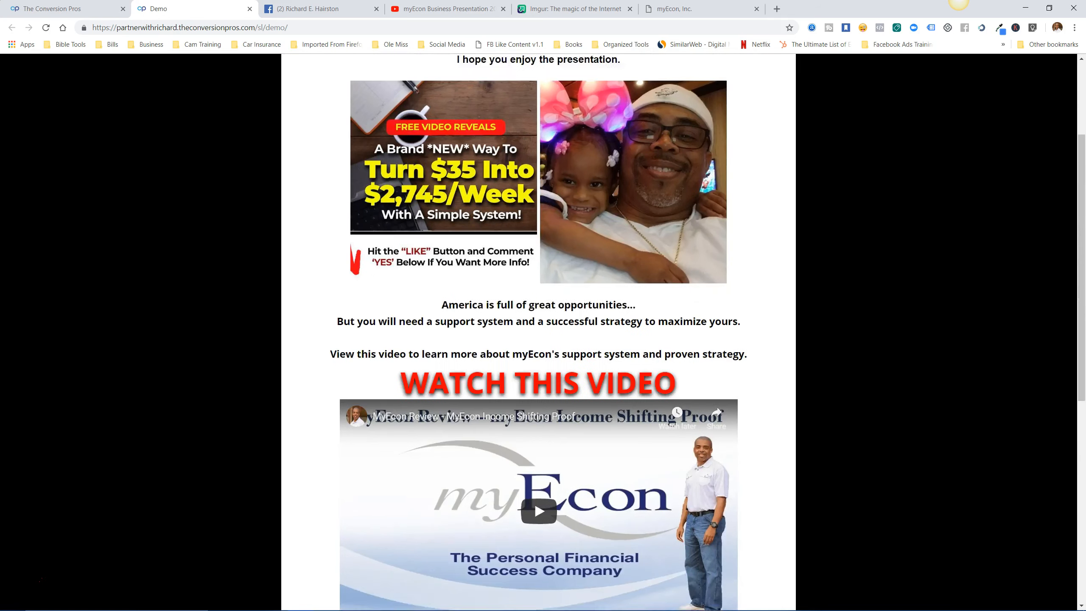
scroll(538, 333, up, 4)
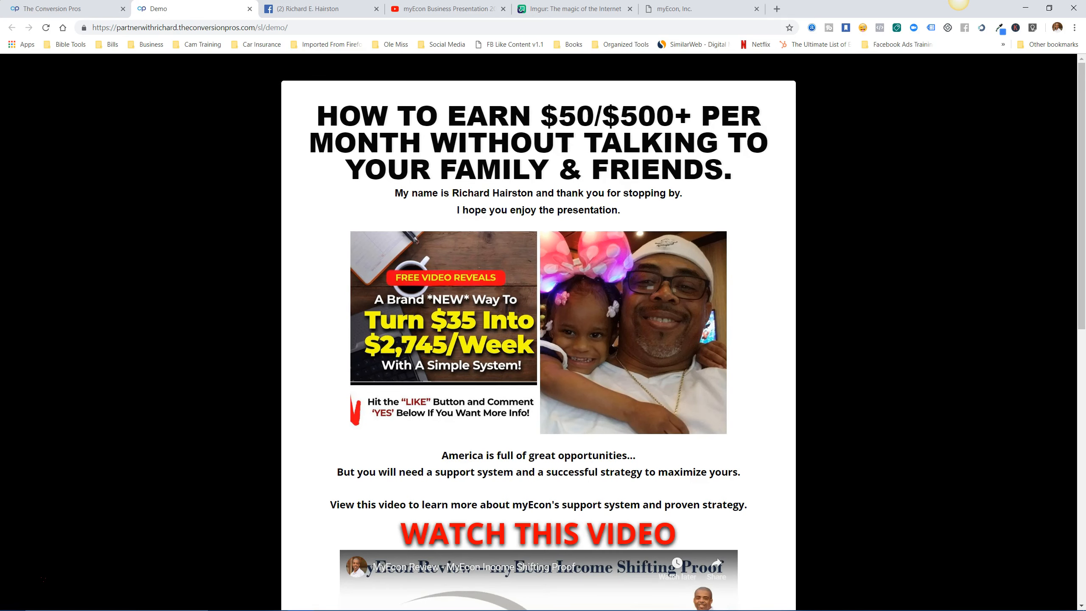
scroll(538, 332, down, 11)
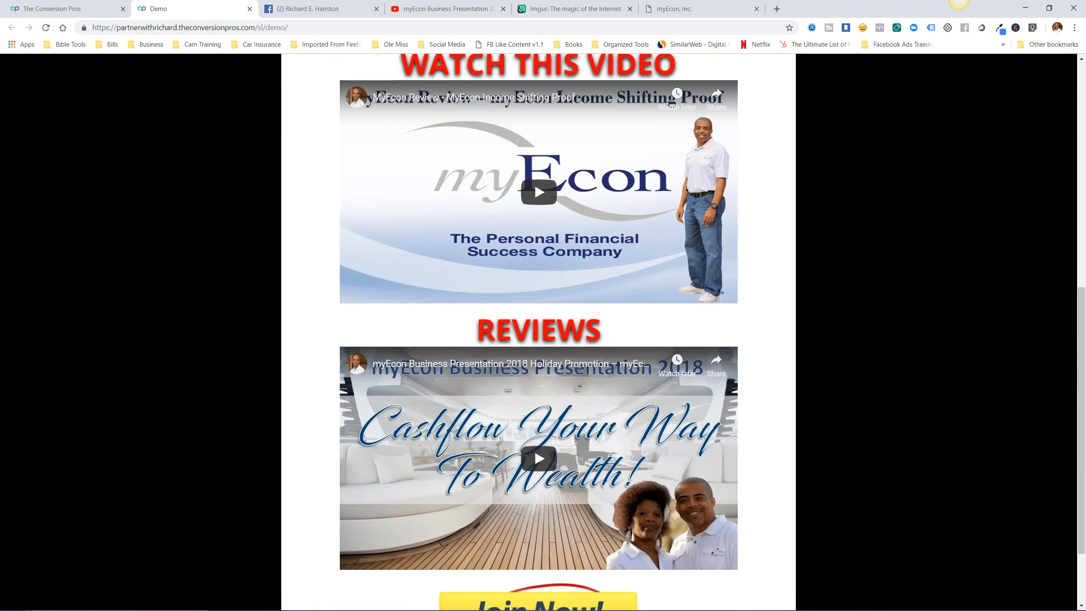
scroll(538, 333, down, 2)
scroll(538, 358, up, 13)
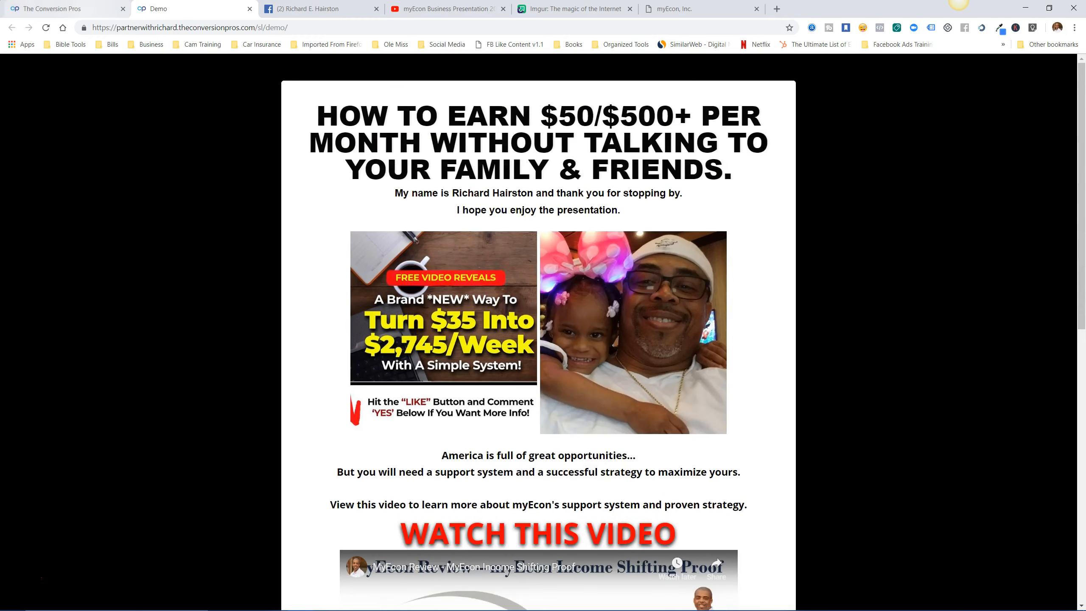
click(64, 9)
click(188, 9)
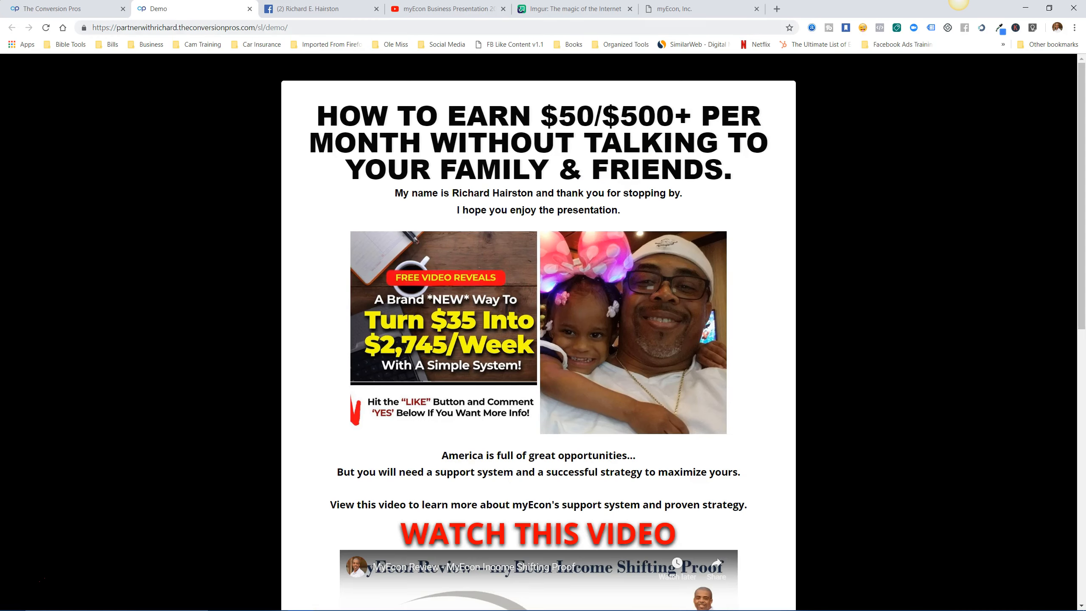
click(250, 9)
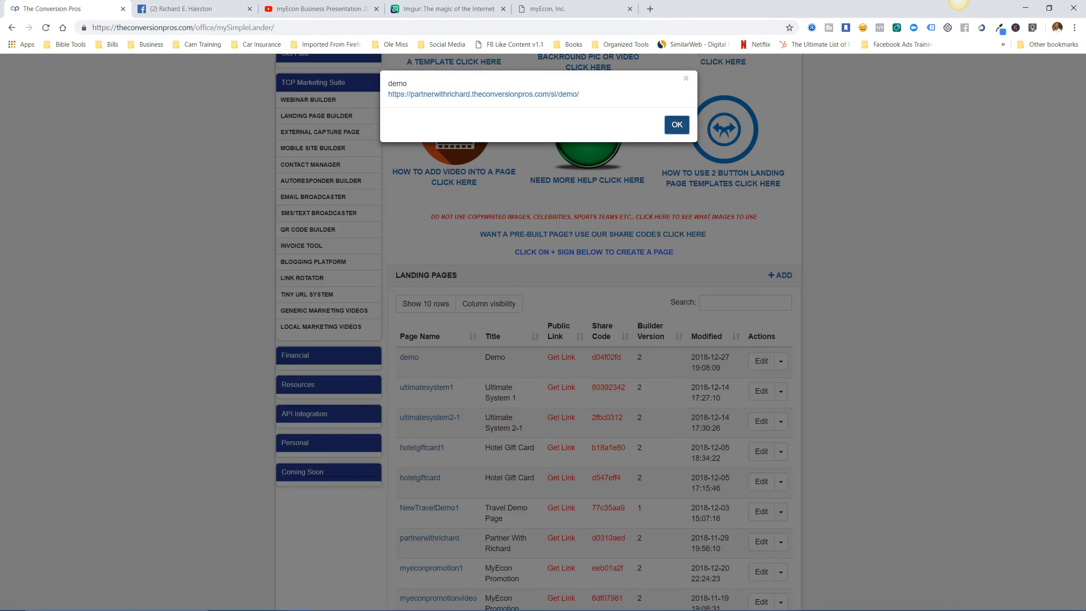
Dismiss the public link dialog and open the Demo lander in the page builder.
click(676, 124)
click(761, 360)
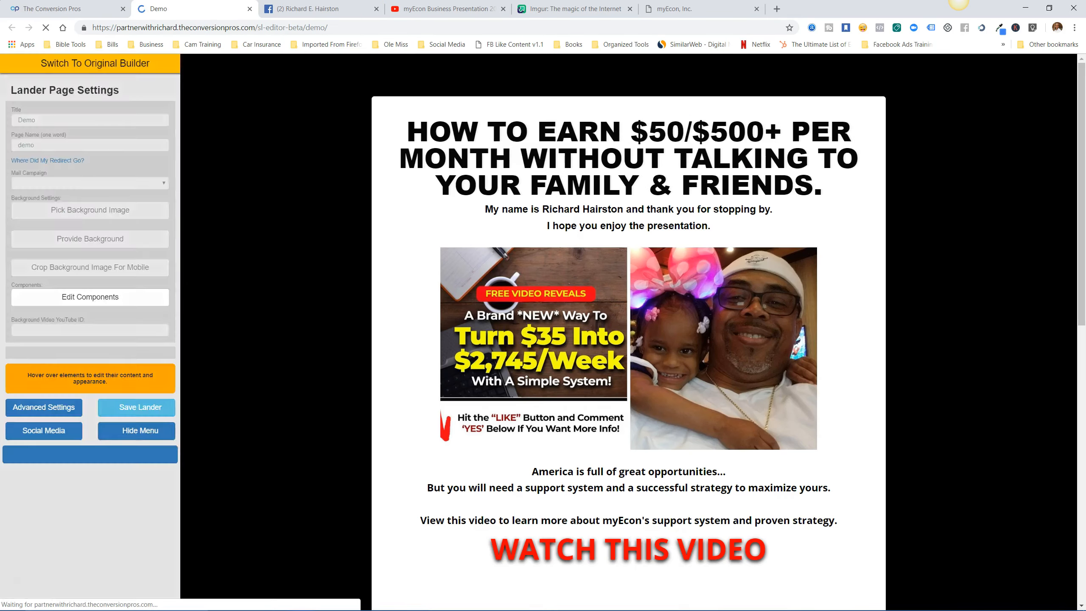
scroll(628, 332, down, 4)
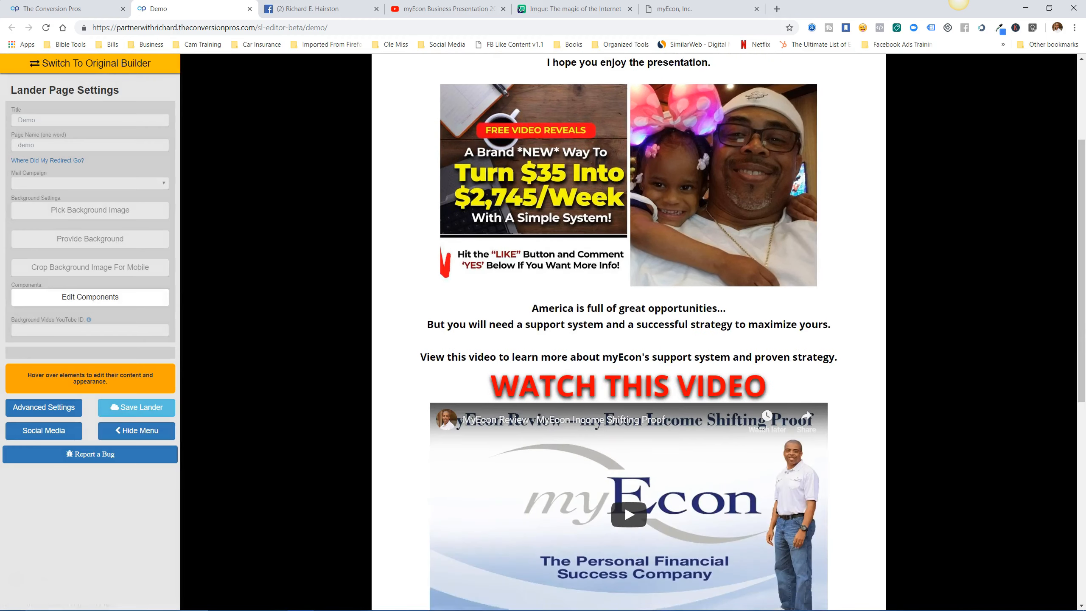
scroll(629, 332, down, 4)
Find the 'America is full of great opportunities' block and start editing its text.
click(90, 298)
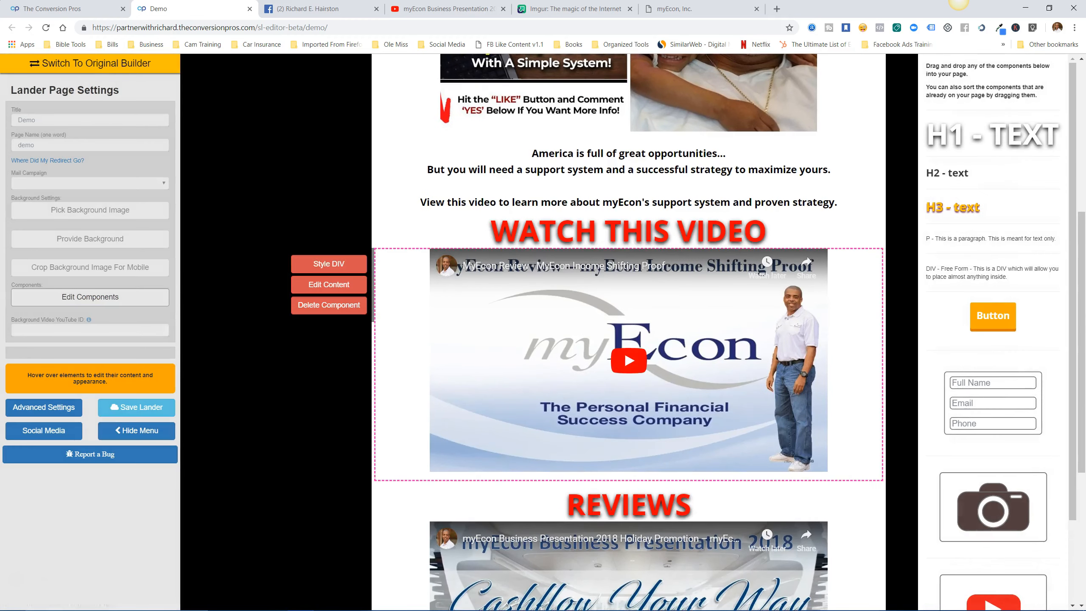
scroll(992, 334, down, 2)
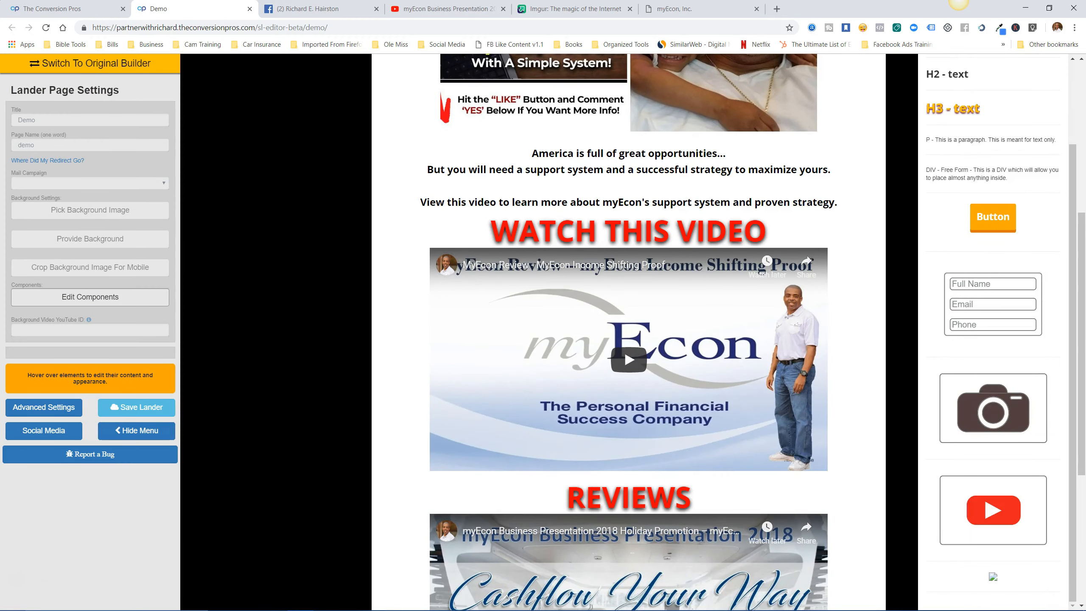
scroll(992, 334, up, 2)
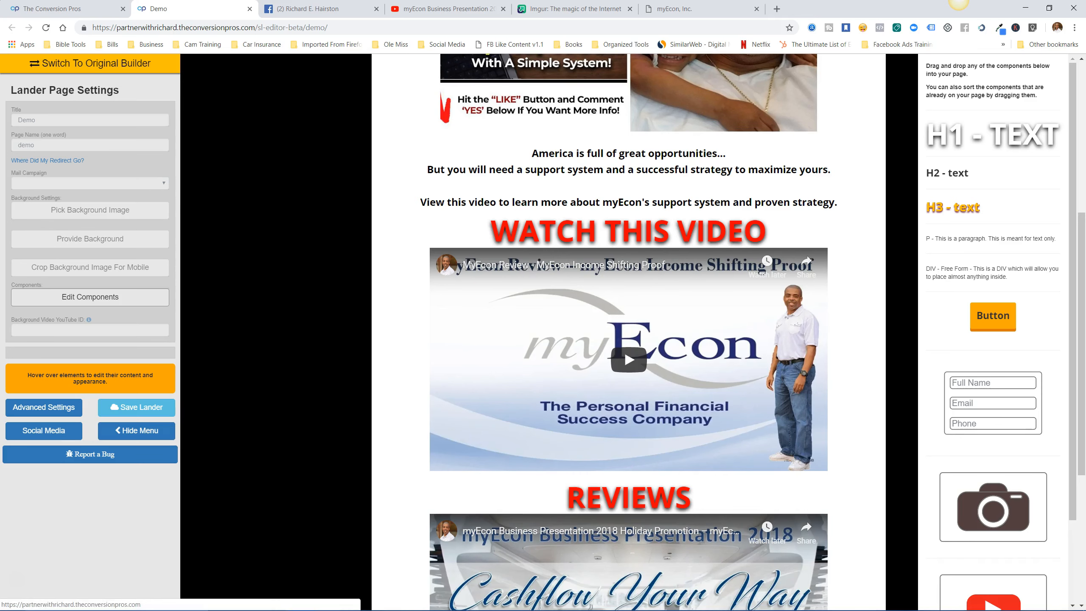
scroll(628, 386, up, 2)
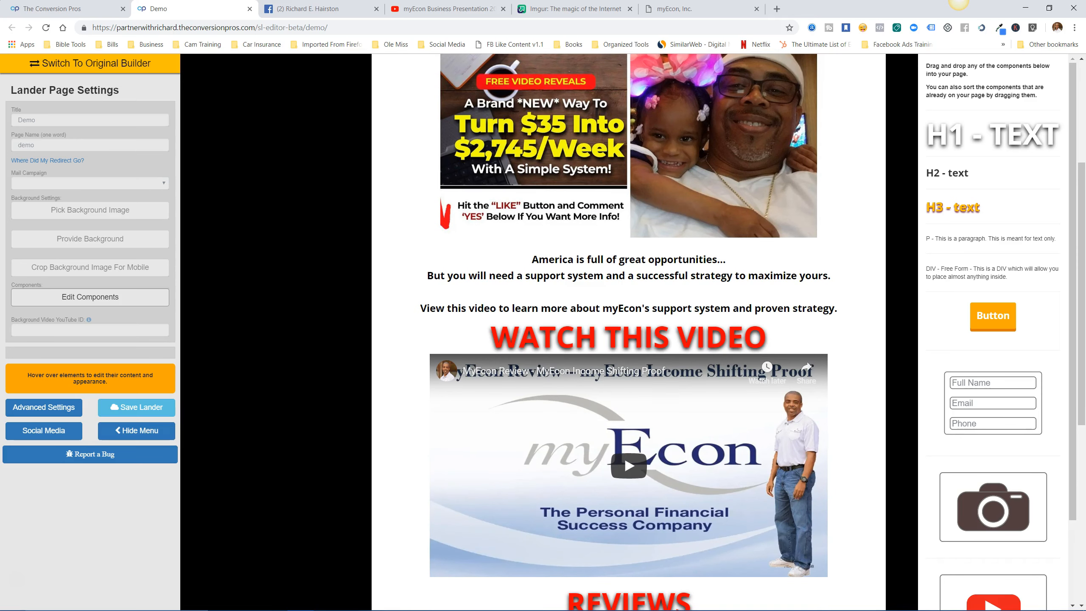
scroll(629, 334, up, 4)
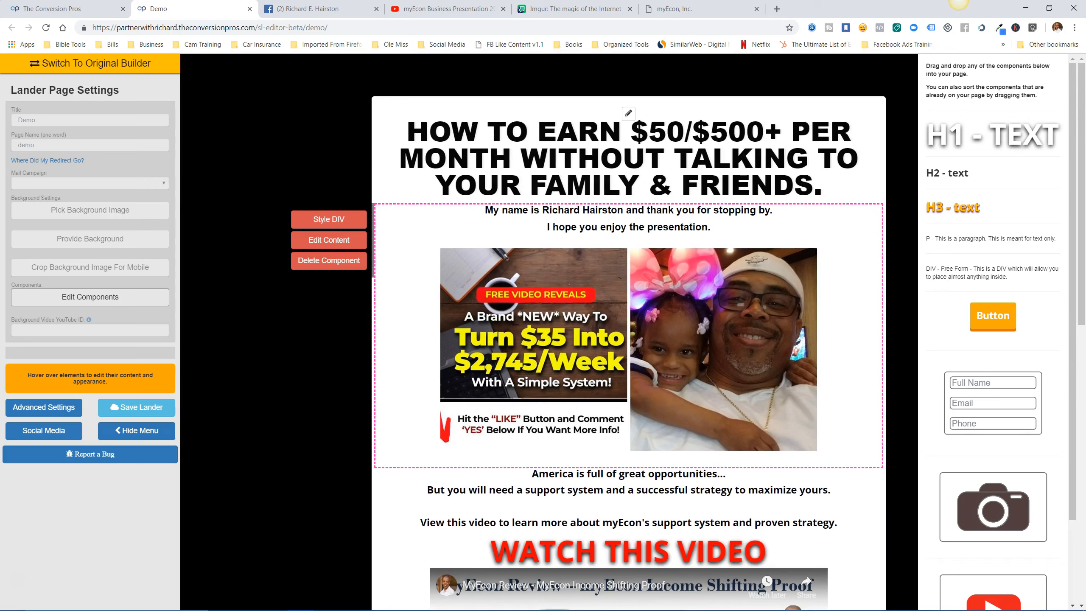
scroll(629, 300, down, 4)
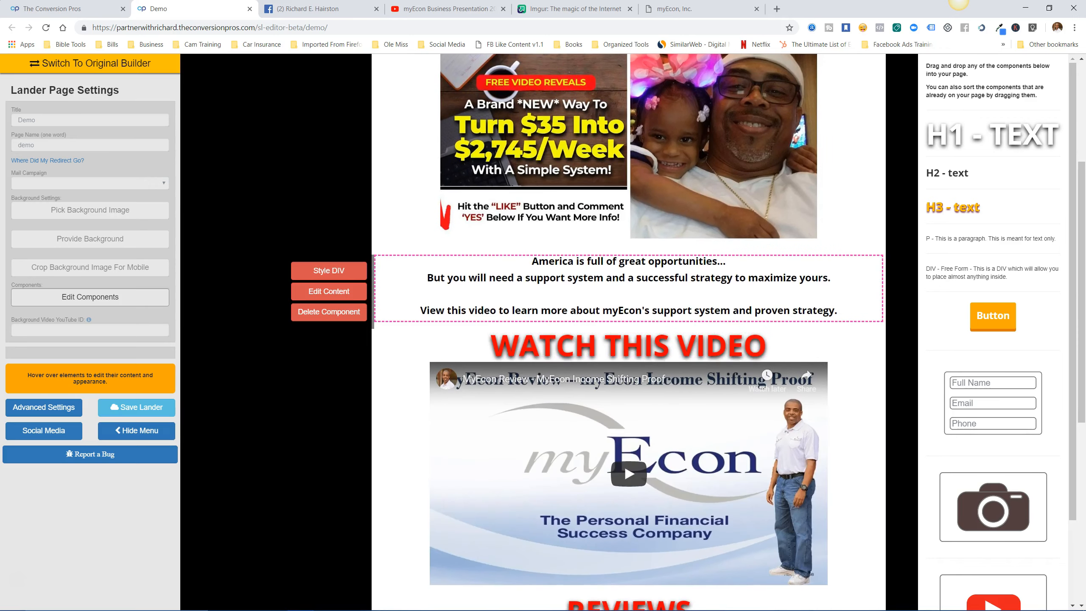
scroll(629, 333, down, 7)
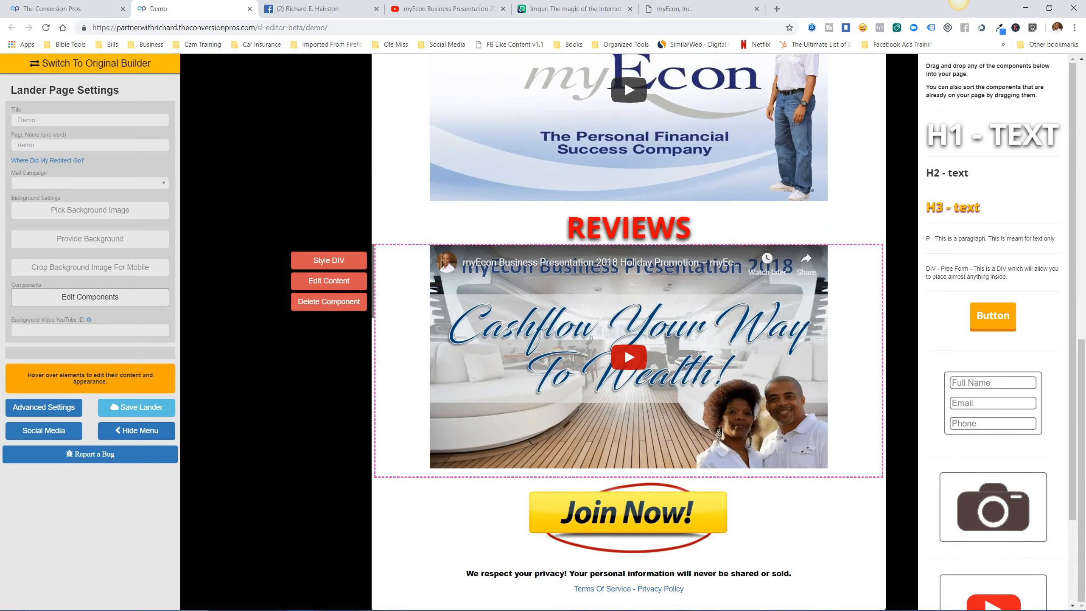
scroll(629, 334, up, 6)
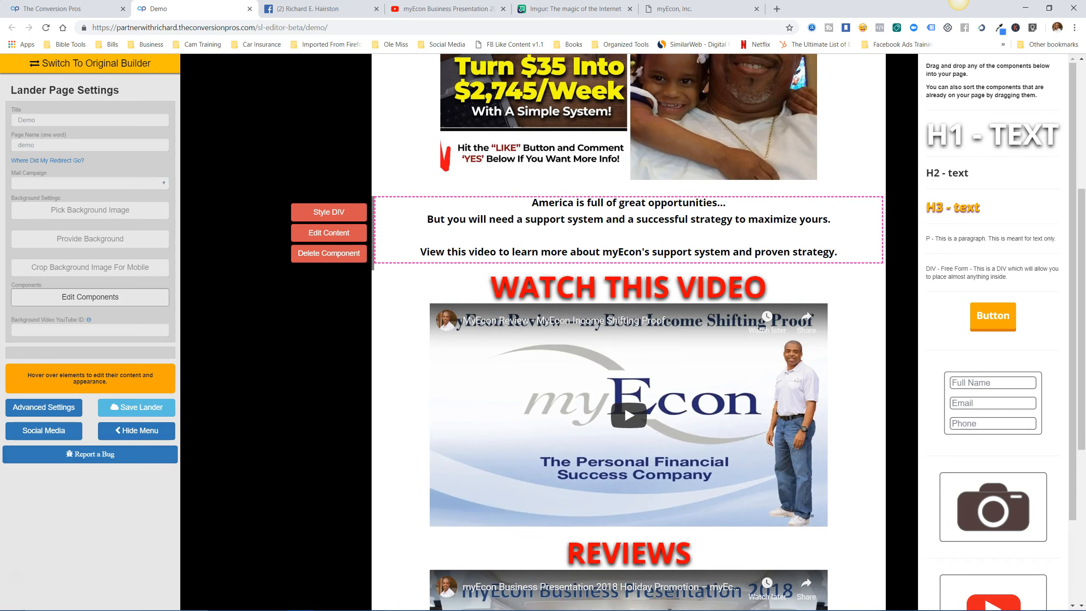
click(329, 232)
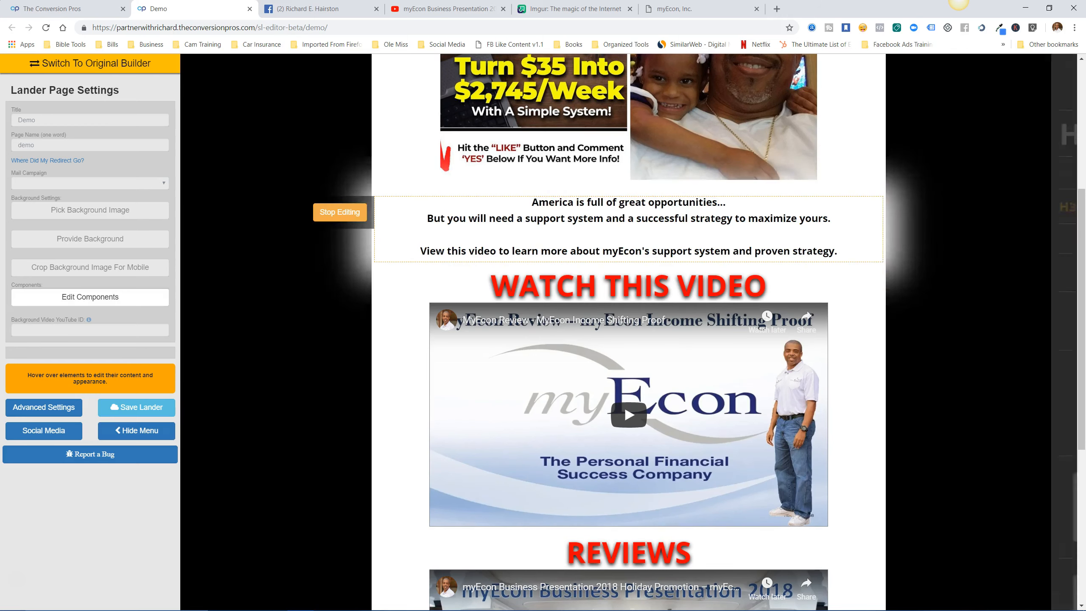
Delete the blank line after 'maximize yours.' so the paragraph's lines sit together.
drag(531, 202, 837, 251)
click(592, 186)
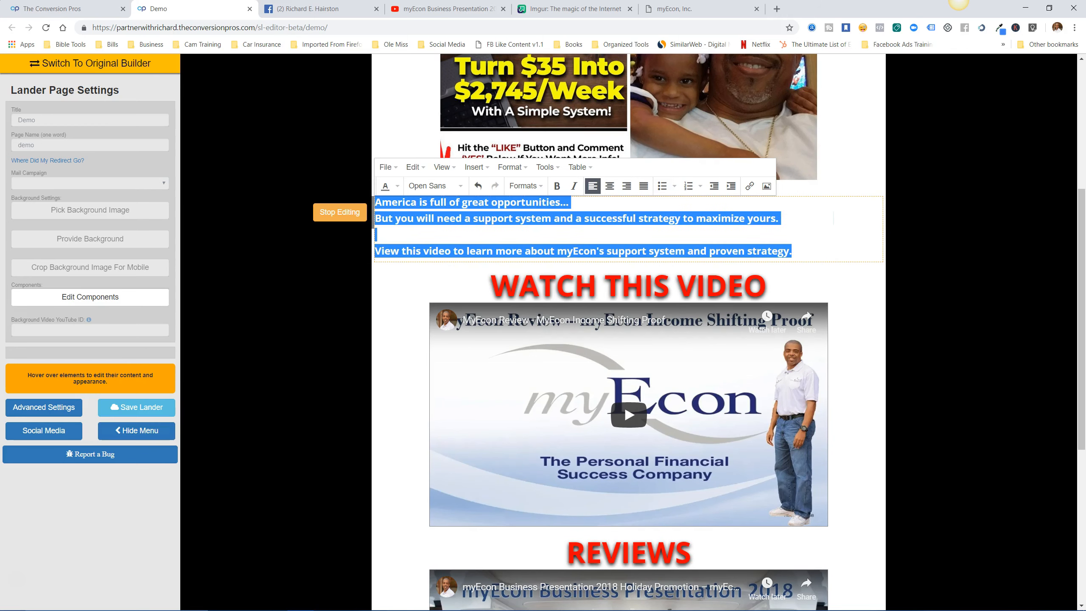
click(781, 218)
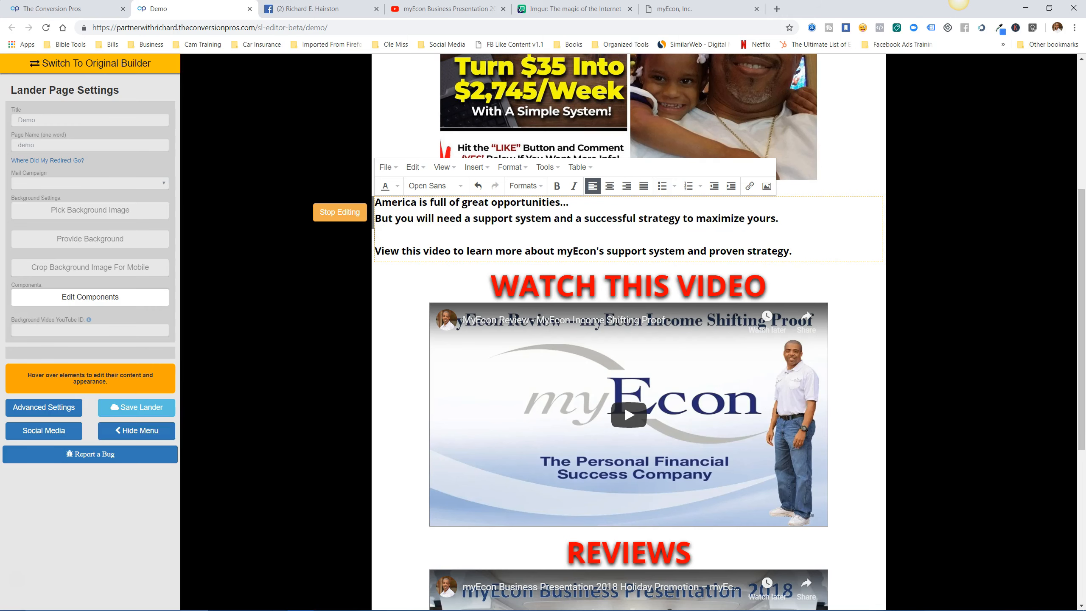
key(BackSpace)
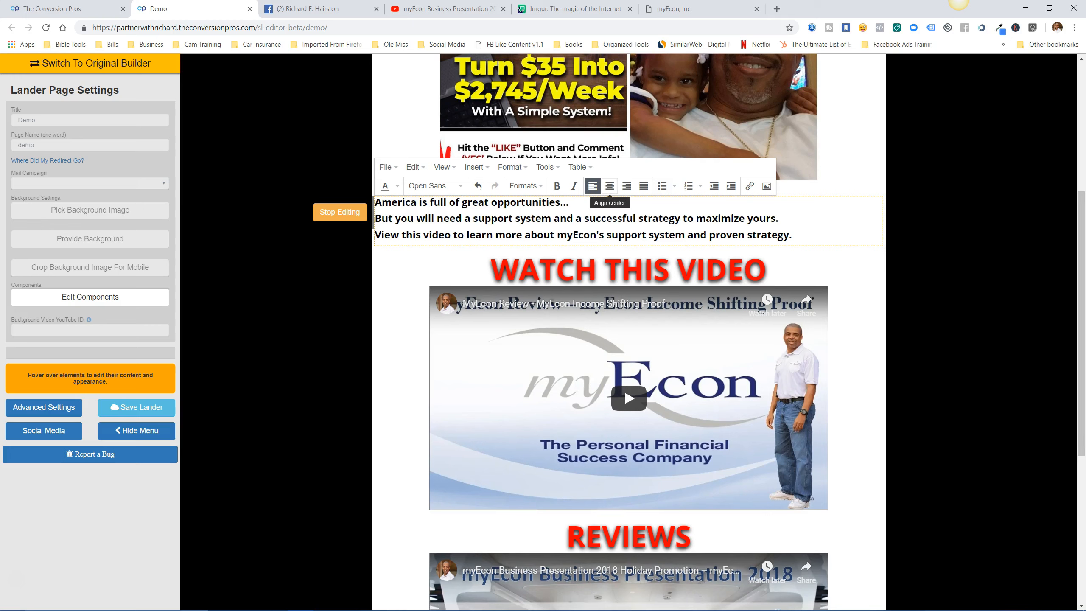
click(609, 187)
click(593, 186)
Center all three lines of the America paragraph and finish text editing.
drag(375, 201, 792, 235)
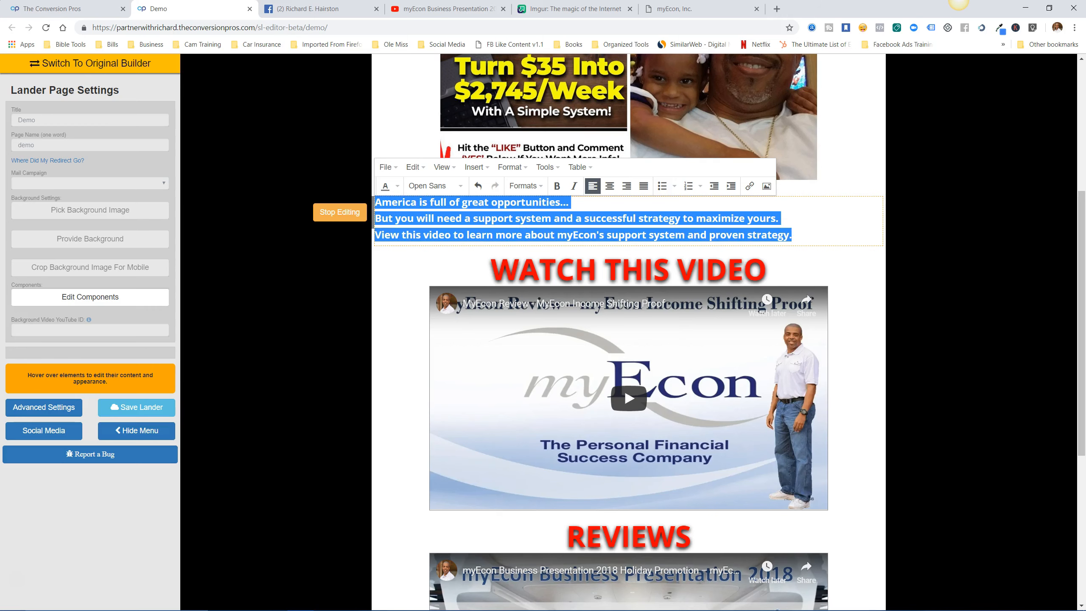
click(609, 186)
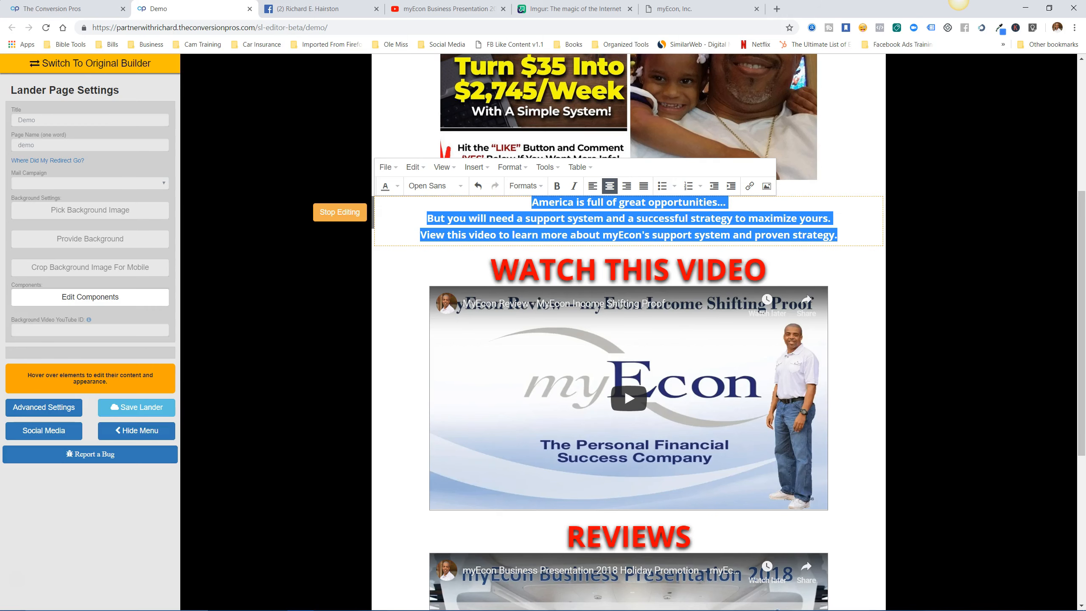
click(726, 202)
click(339, 212)
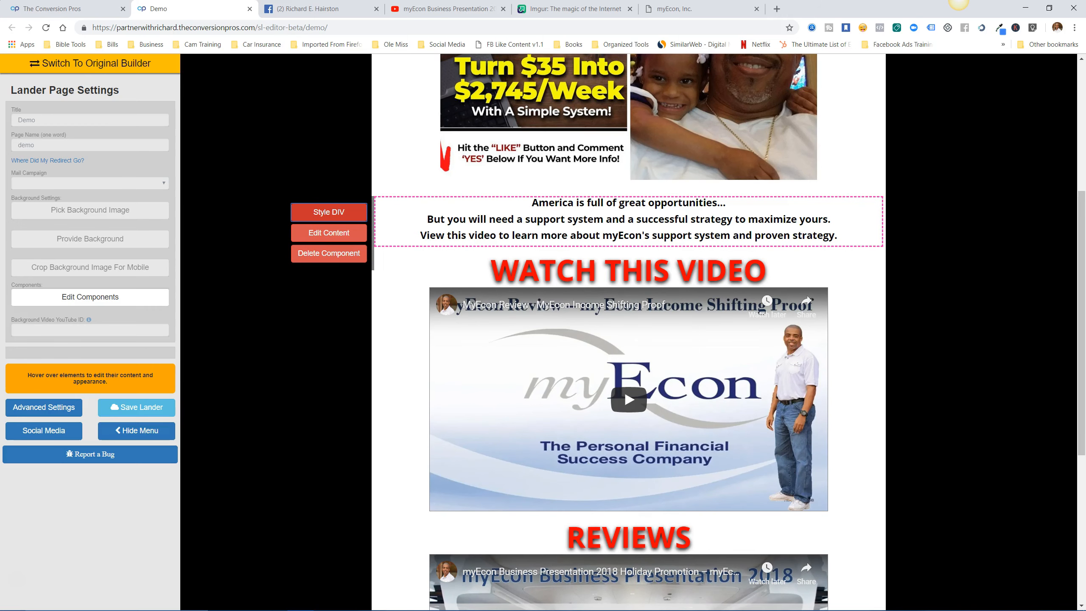
Set the body block's font to Arial Black in its style settings.
click(328, 212)
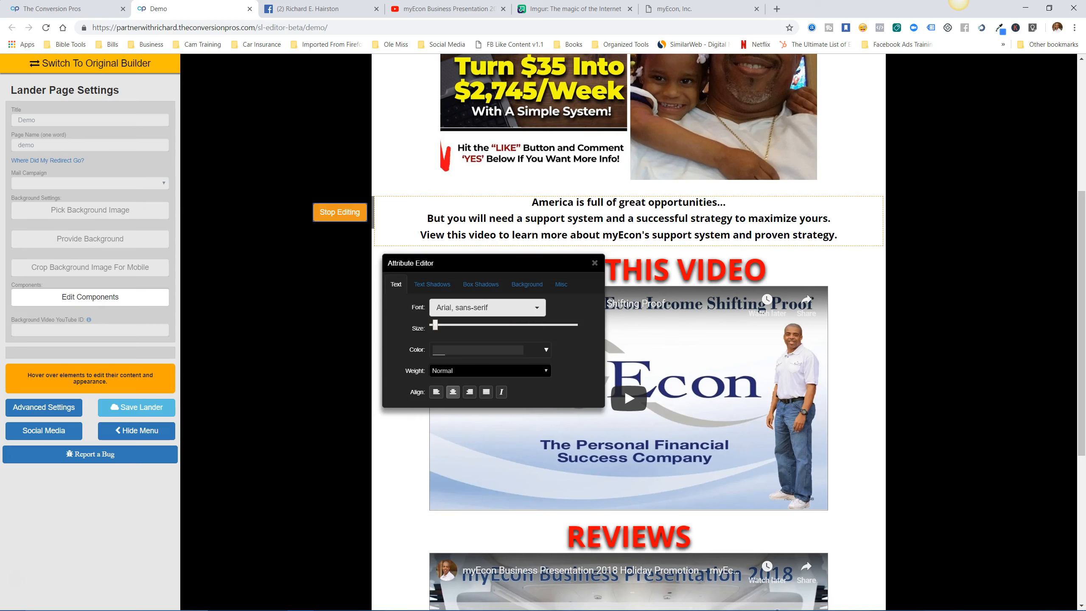
click(487, 307)
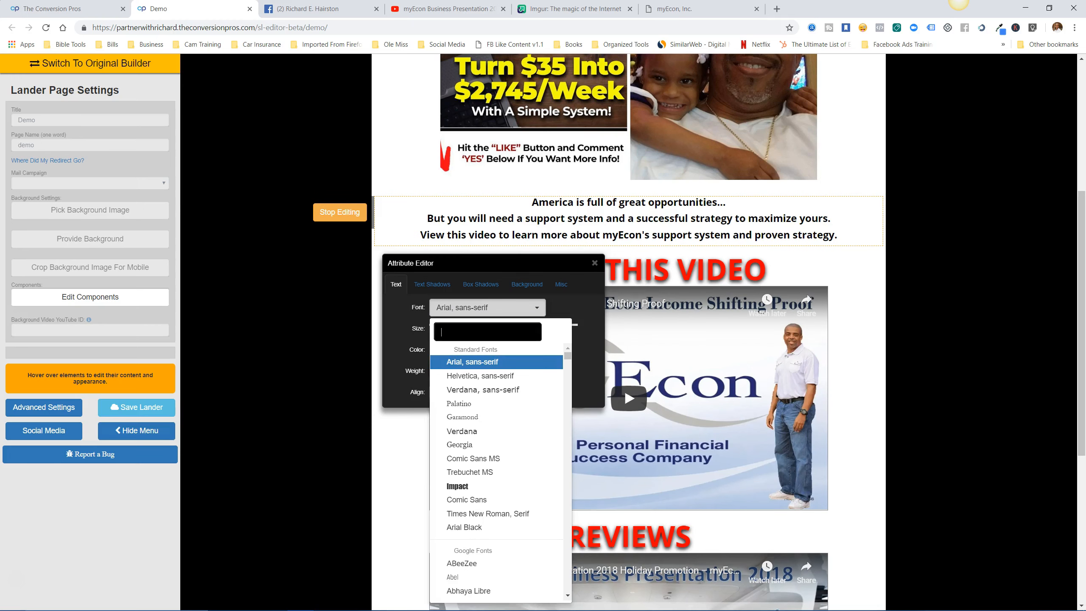
click(464, 527)
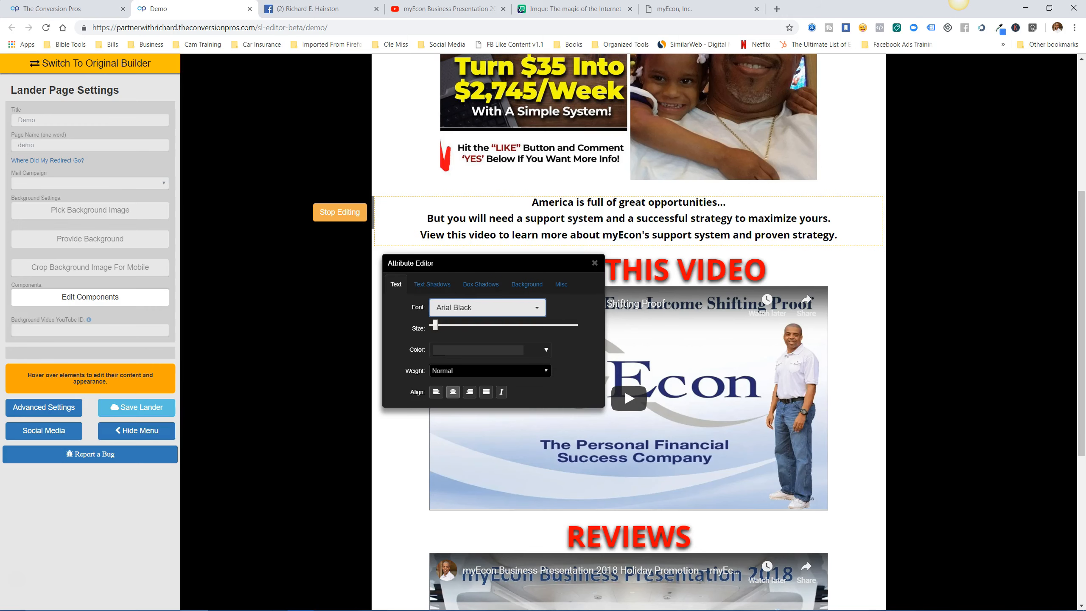
click(594, 263)
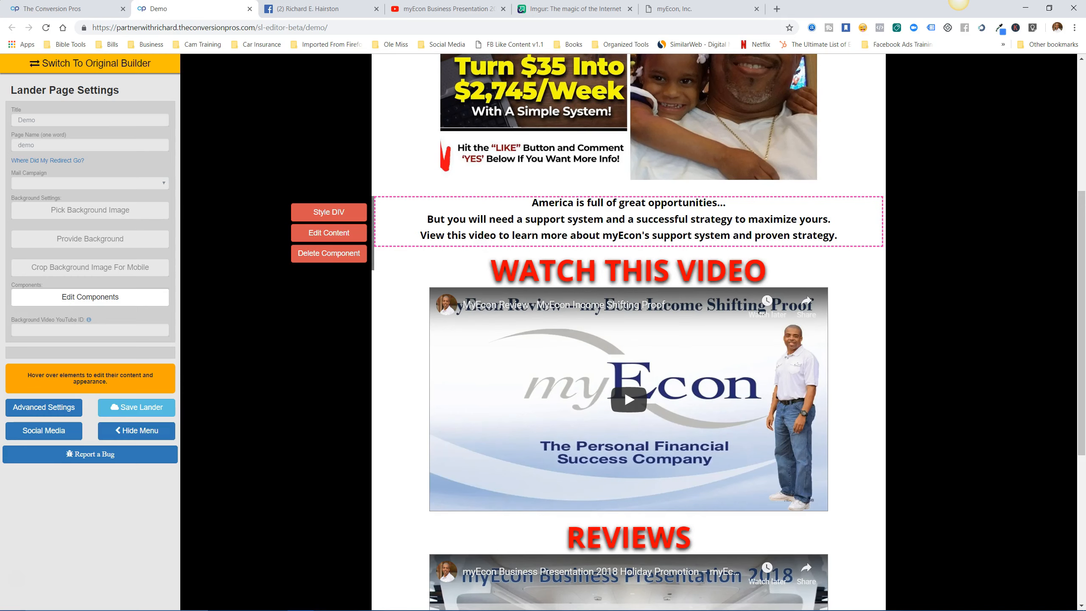
Save the Demo lander.
scroll(629, 332, down, 7)
scroll(629, 332, up, 12)
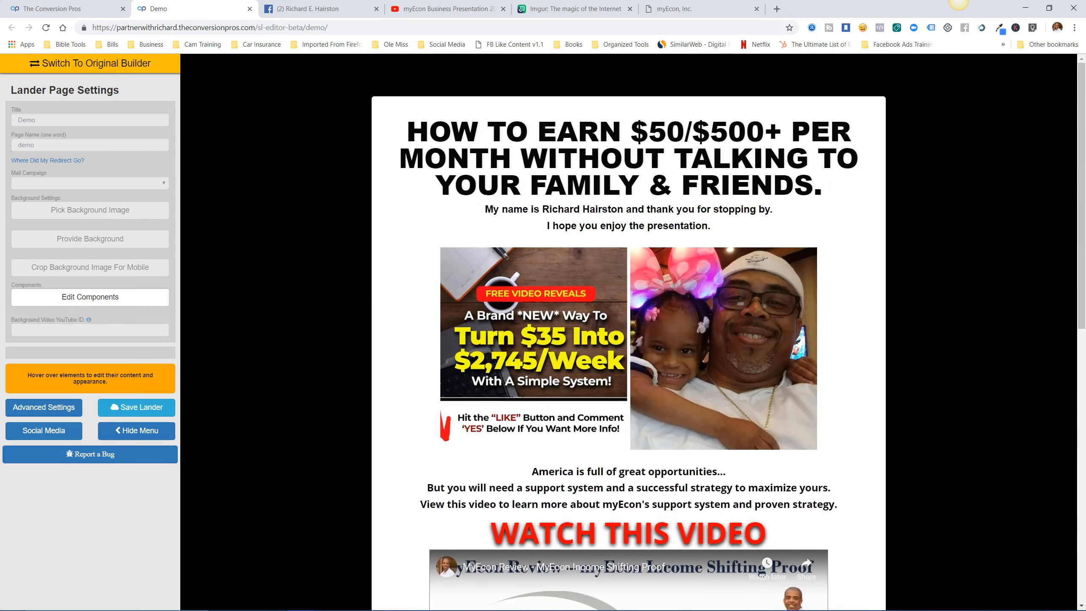
click(137, 407)
Close the Demo editor and open the live demo page from its public link.
click(250, 8)
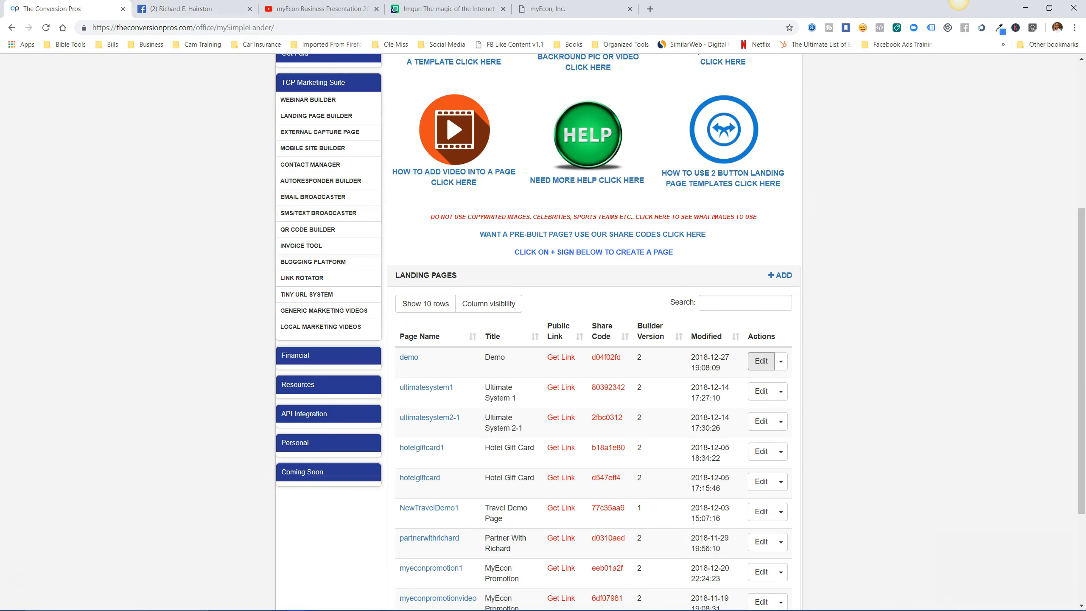
click(409, 357)
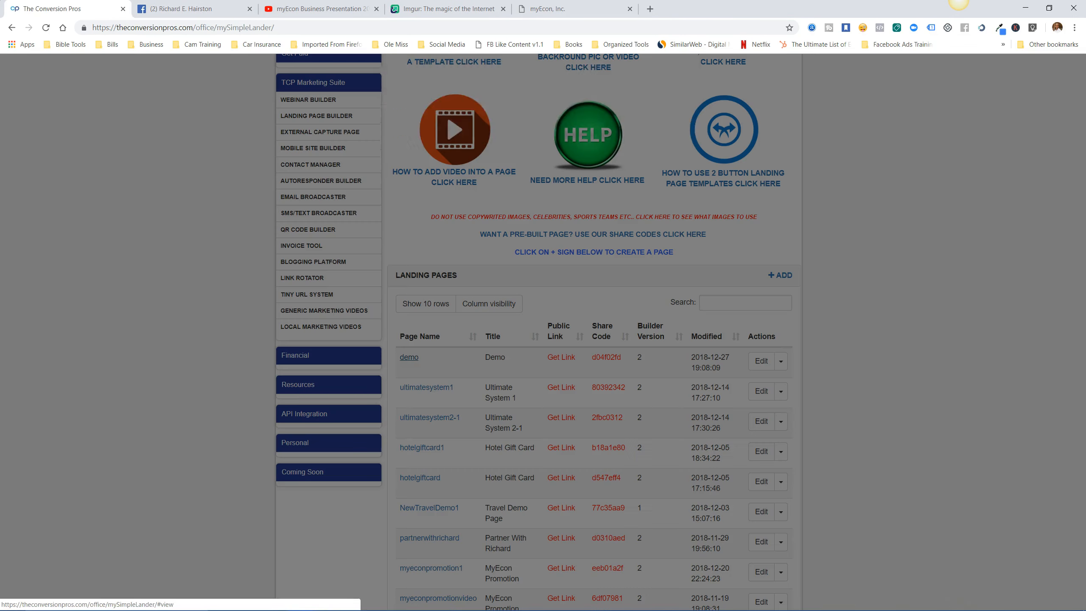
click(484, 94)
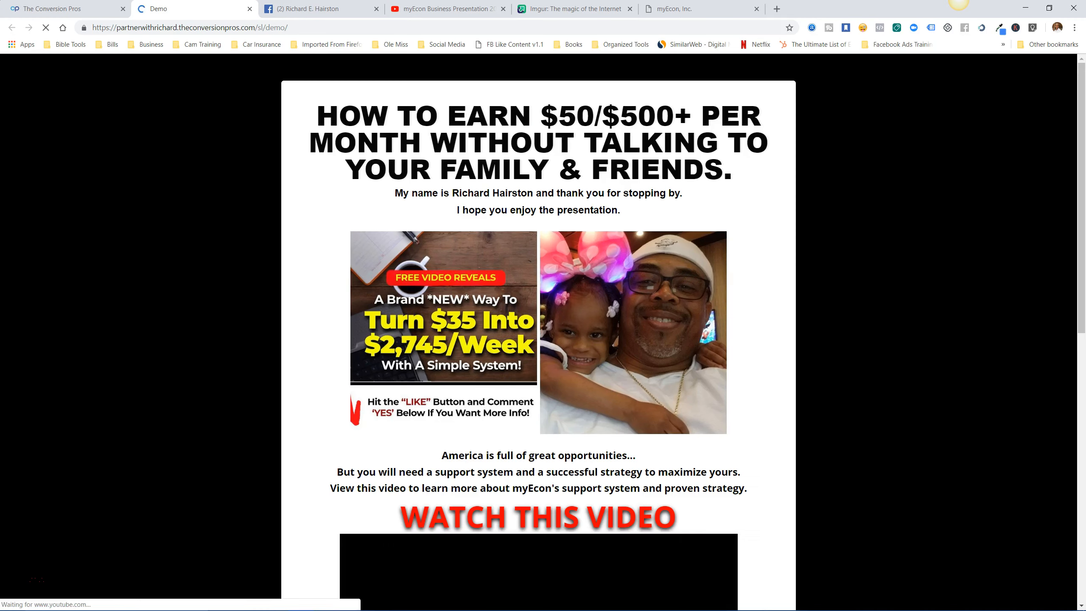
Scroll through the live page from the headline down to the Join Now! button.
scroll(538, 332, down, 10)
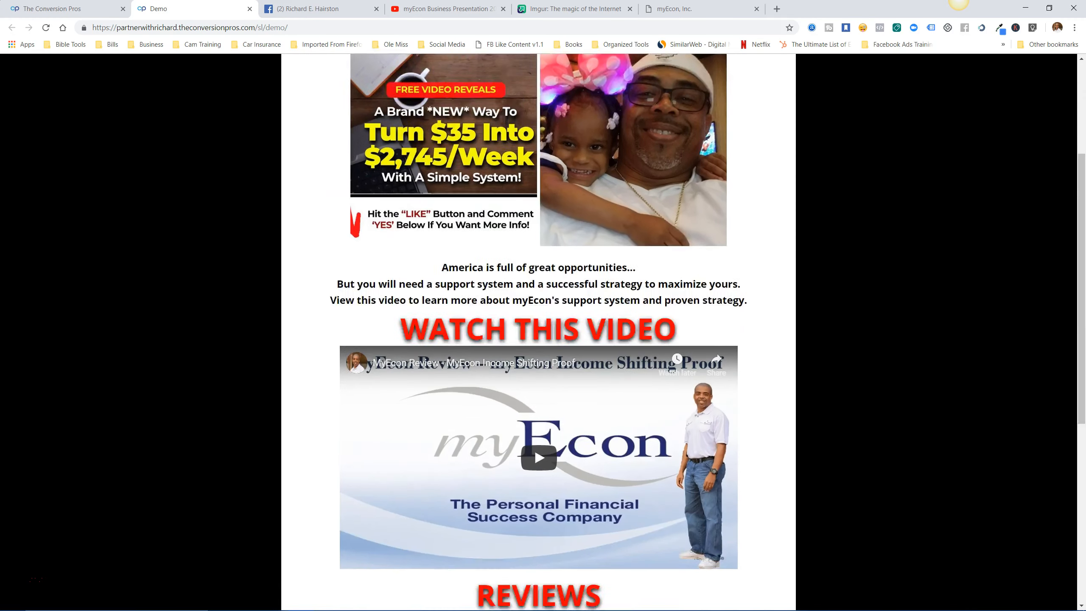
scroll(538, 332, down, 1)
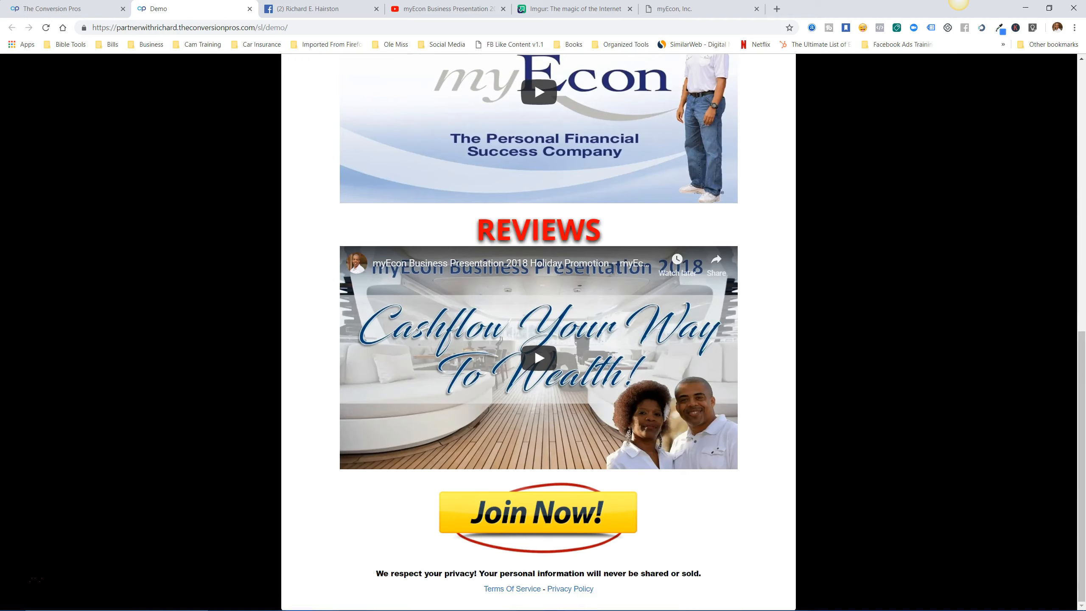
scroll(538, 332, up, 11)
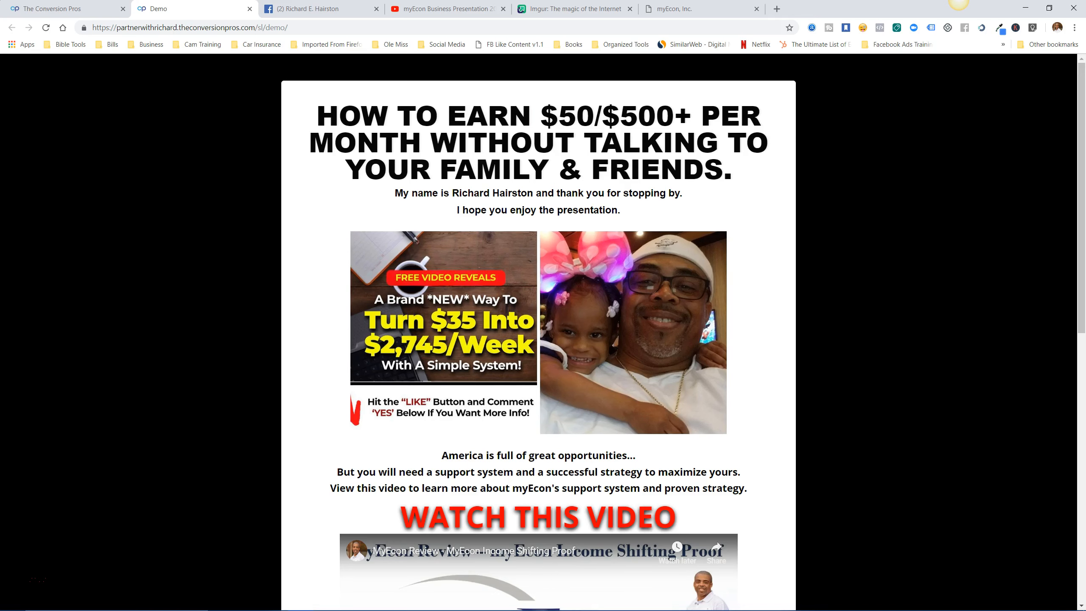
scroll(538, 332, down, 10)
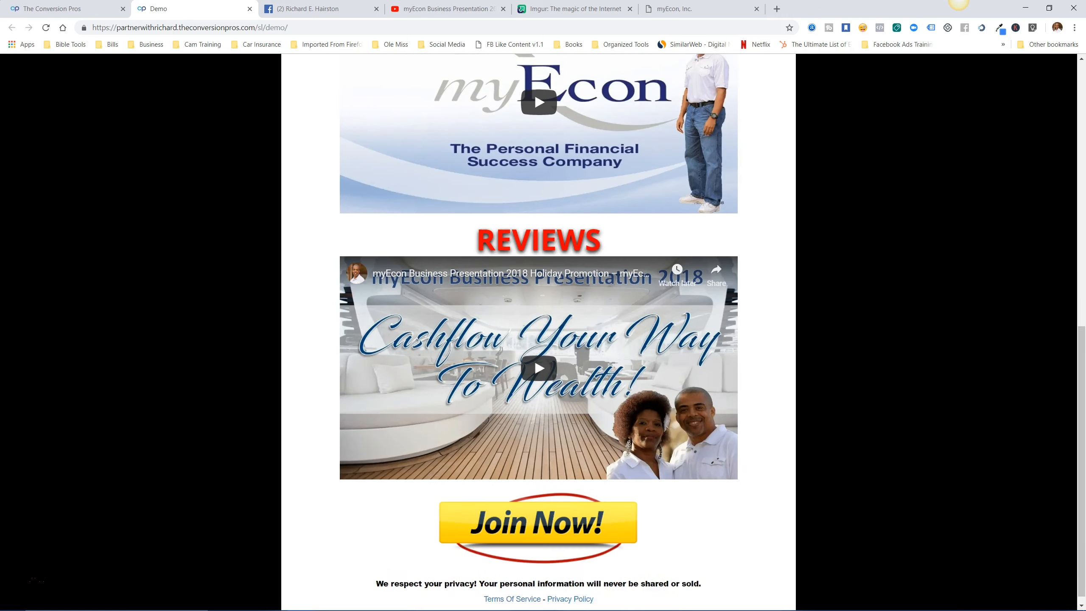
scroll(539, 332, up, 7)
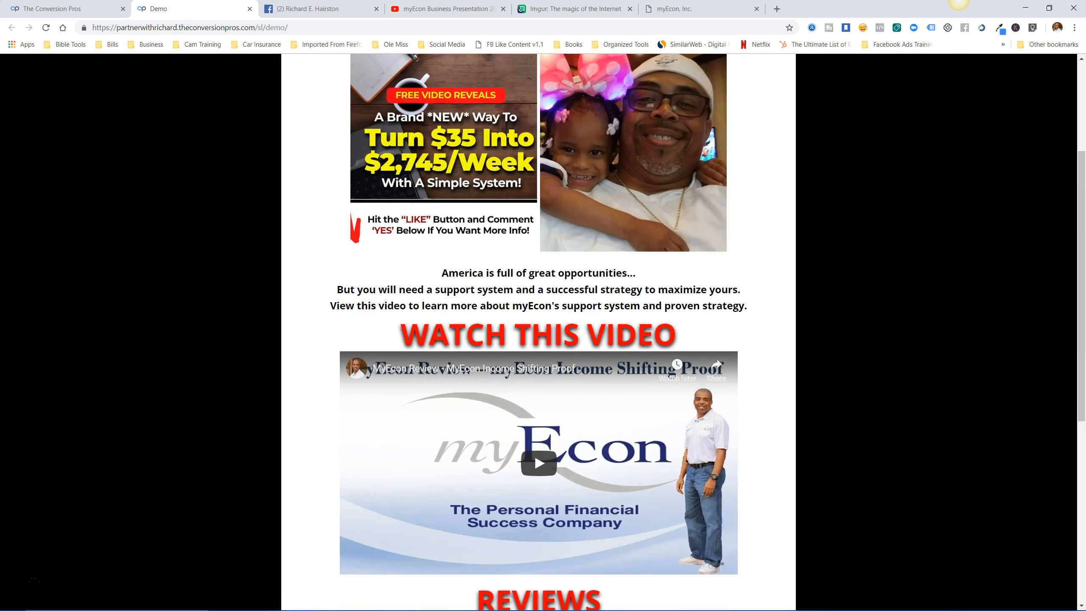
scroll(539, 332, up, 4)
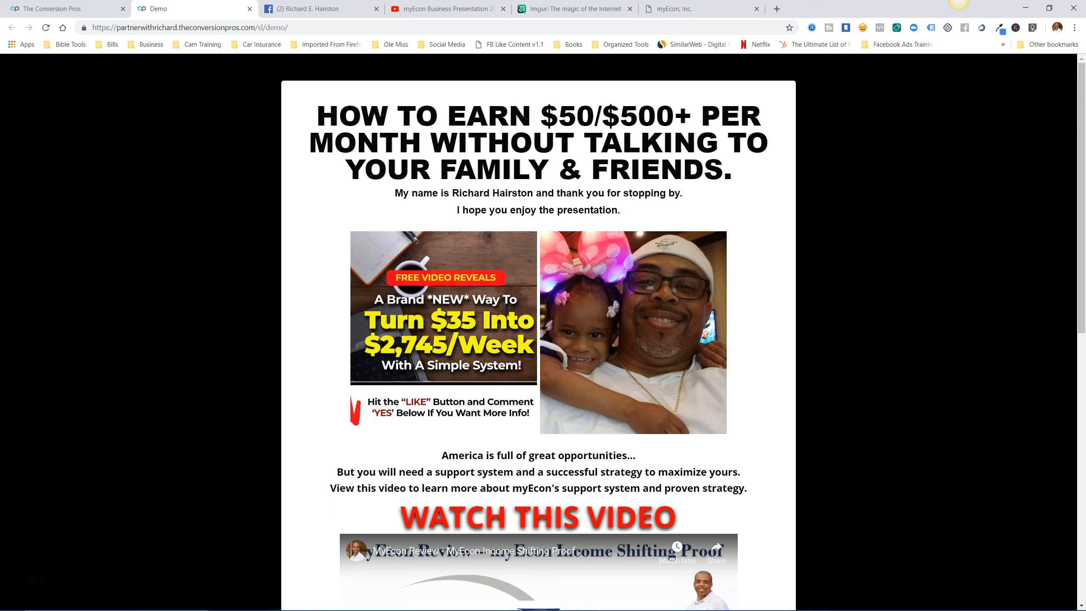
scroll(538, 332, down, 10)
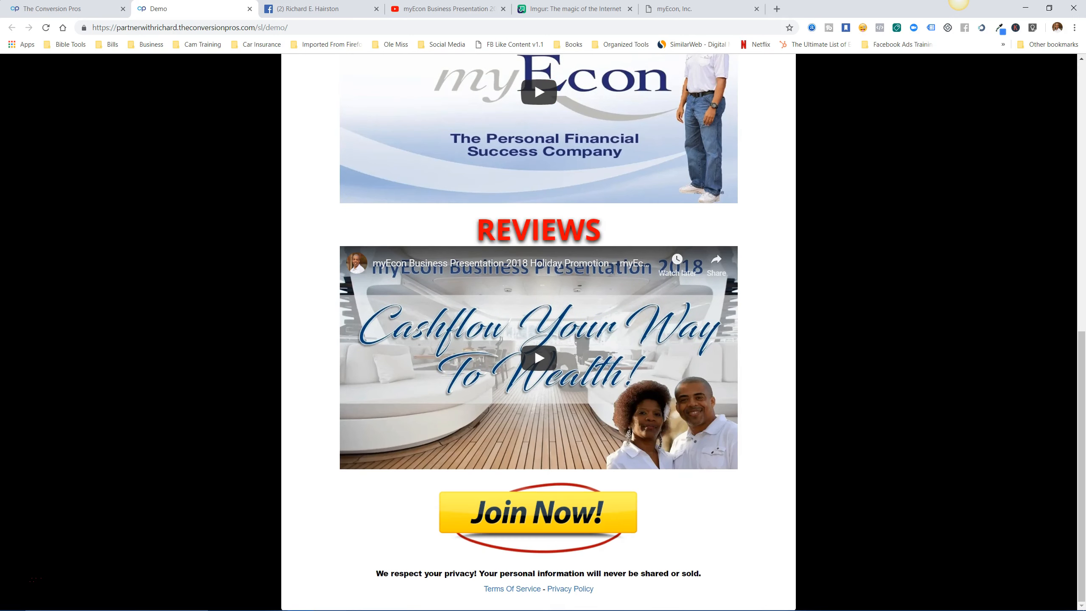
scroll(538, 332, up, 10)
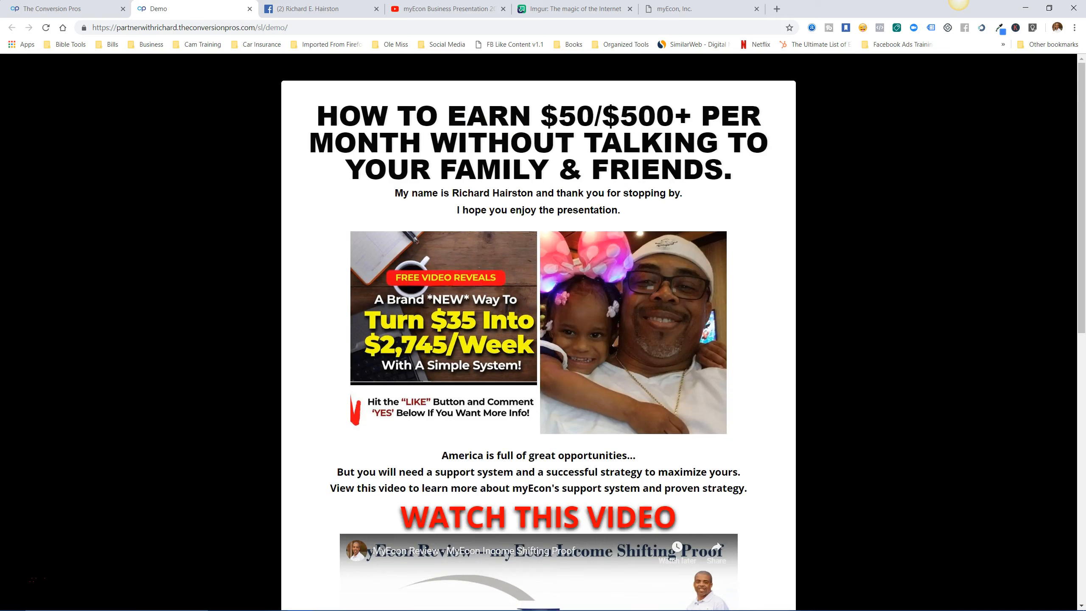